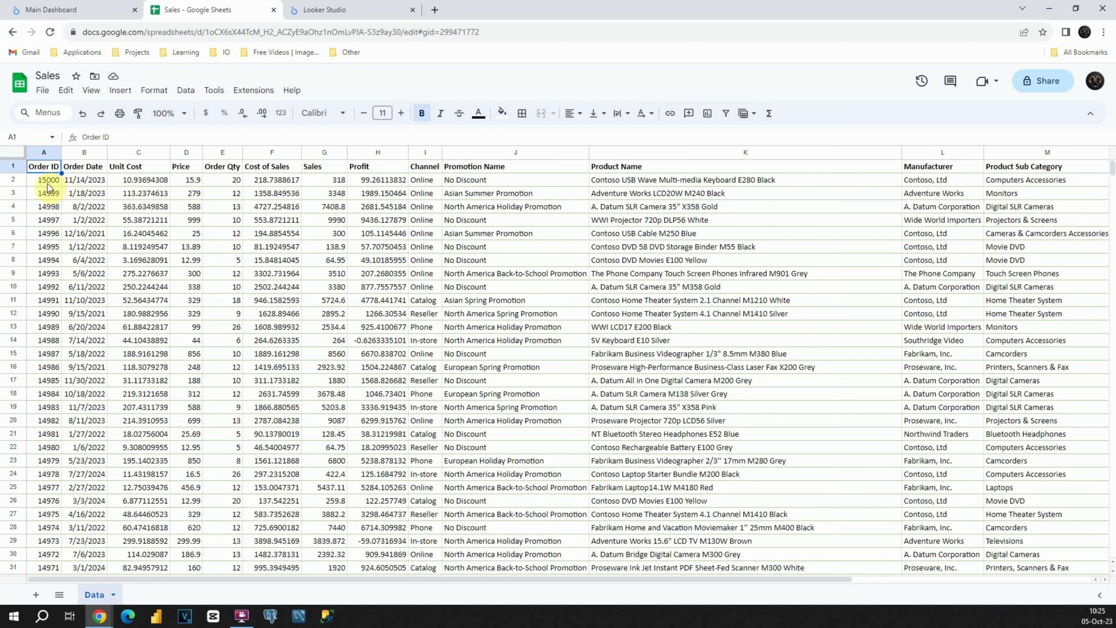
Review the order, cost, price, sales and profit columns of the Sales spreadsheet.
{"action": "left_click", "coordinate": [58, 183]}
{"action": "left_click", "coordinate": [85, 182]}
{"action": "left_click", "coordinate": [145, 182]}
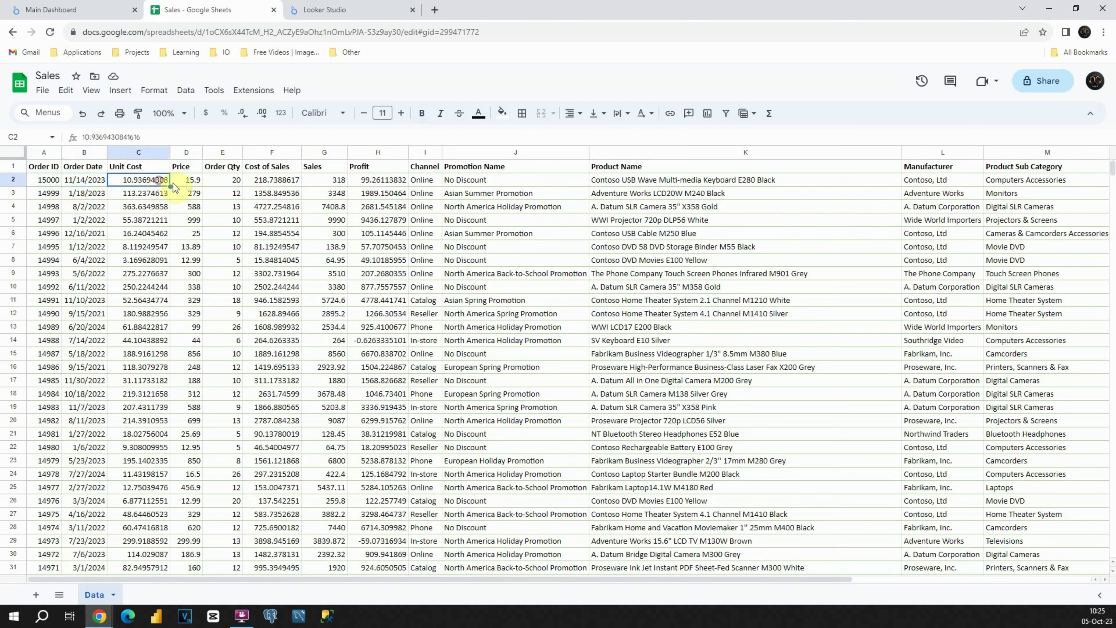
{"action": "left_click", "coordinate": [187, 182]}
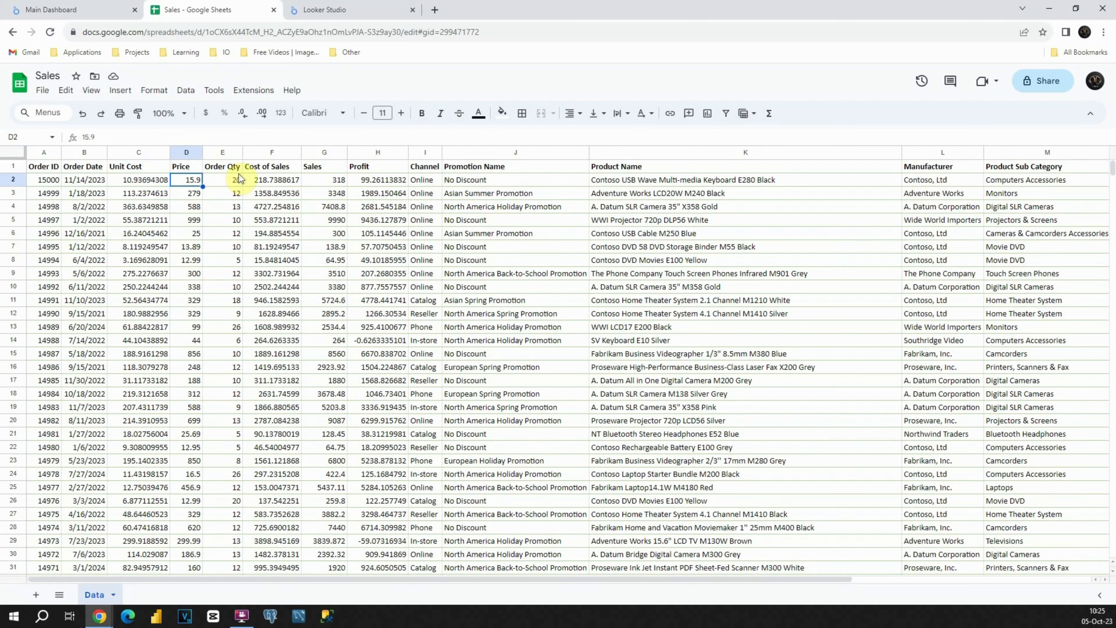
{"action": "left_click", "coordinate": [334, 183]}
{"action": "left_click", "coordinate": [366, 182]}
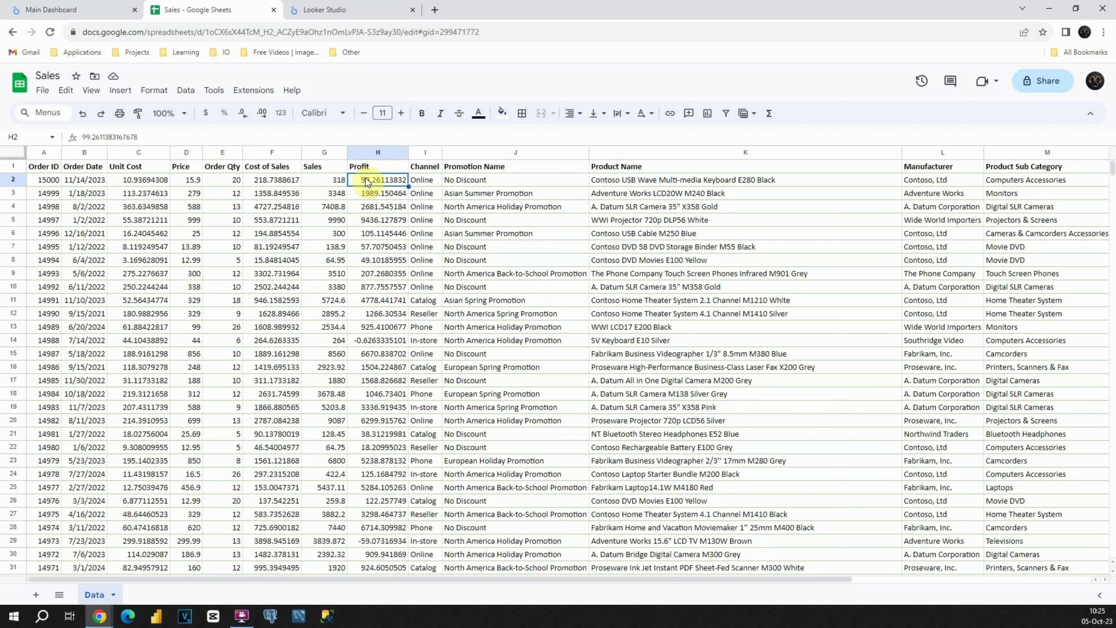
Review the channel, promotion, product, manufacturer, category and region columns of the Sales spreadsheet.
{"action": "left_click", "coordinate": [427, 180]}
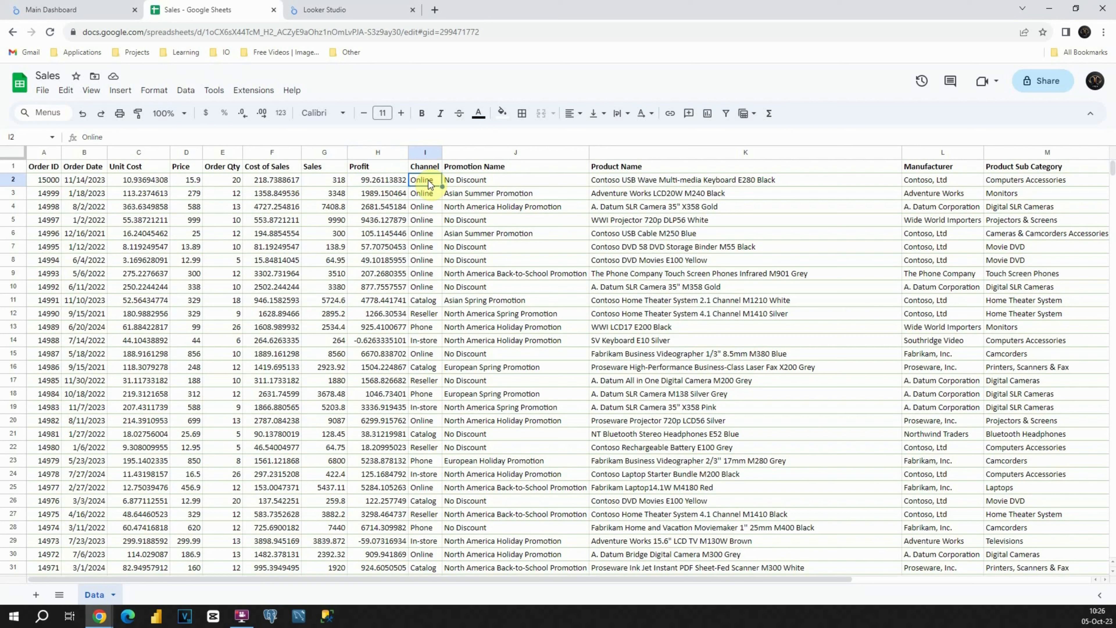
{"action": "left_click", "coordinate": [517, 179]}
{"action": "left_click", "coordinate": [716, 181]}
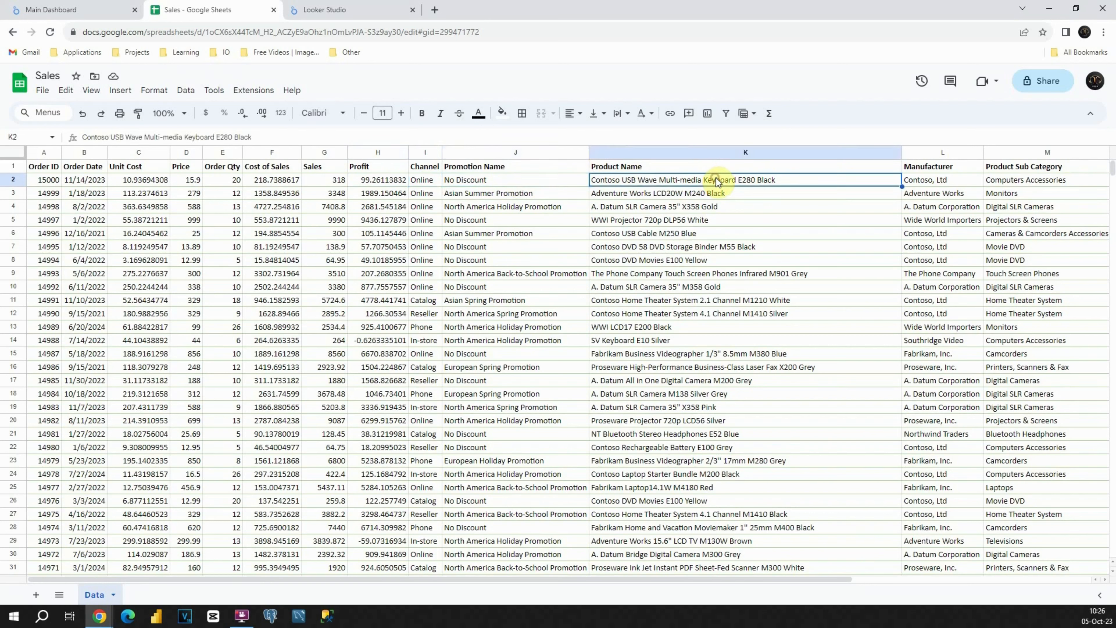
{"action": "left_click", "coordinate": [956, 181]}
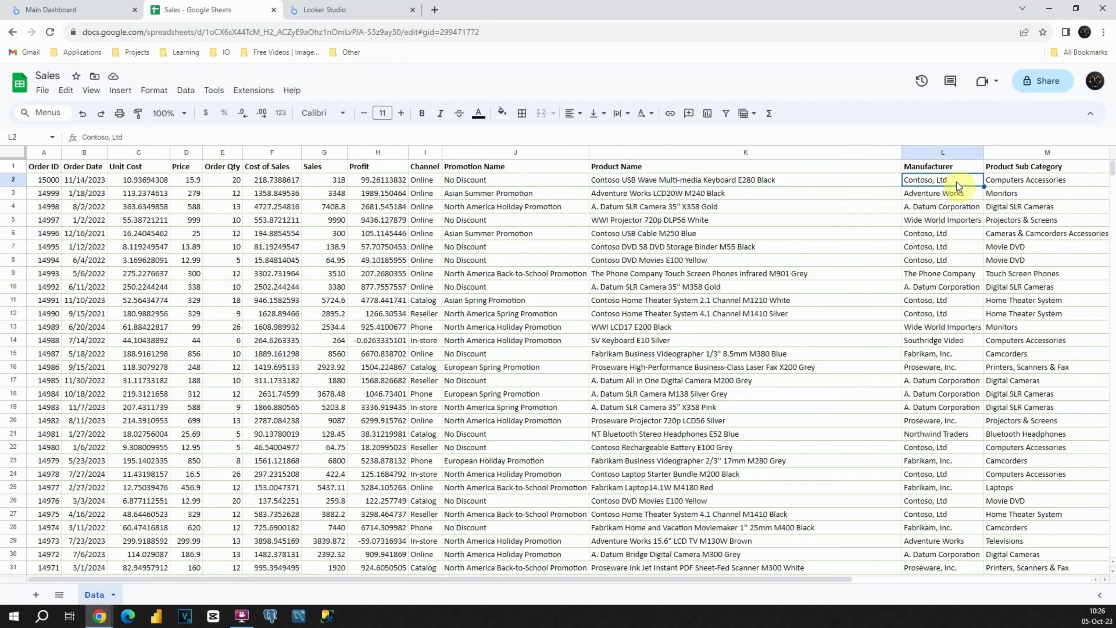
{"action": "left_click", "coordinate": [1007, 183]}
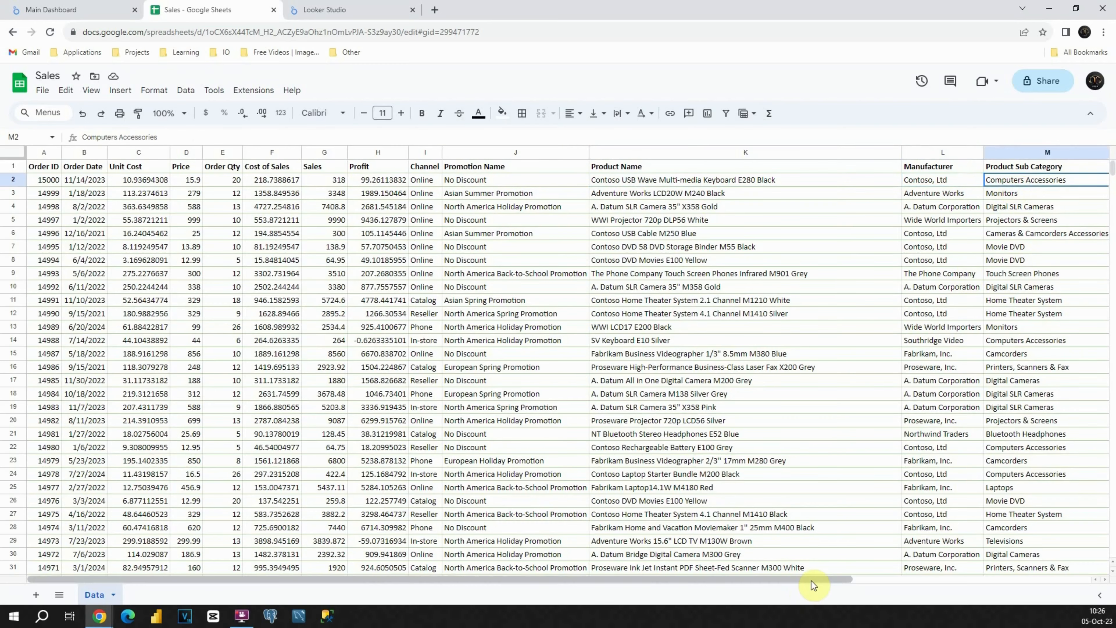
{"action": "left_click_drag", "start_coordinate": [810, 581], "coordinate": [1044, 580]}
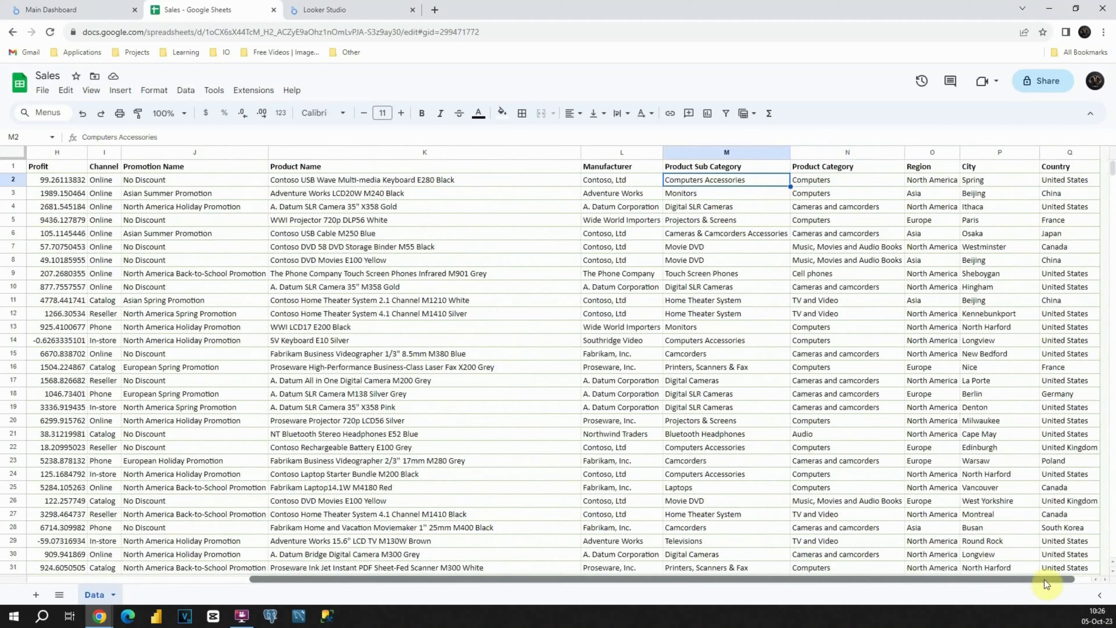
{"action": "left_click", "coordinate": [854, 169]}
{"action": "left_click", "coordinate": [957, 183]}
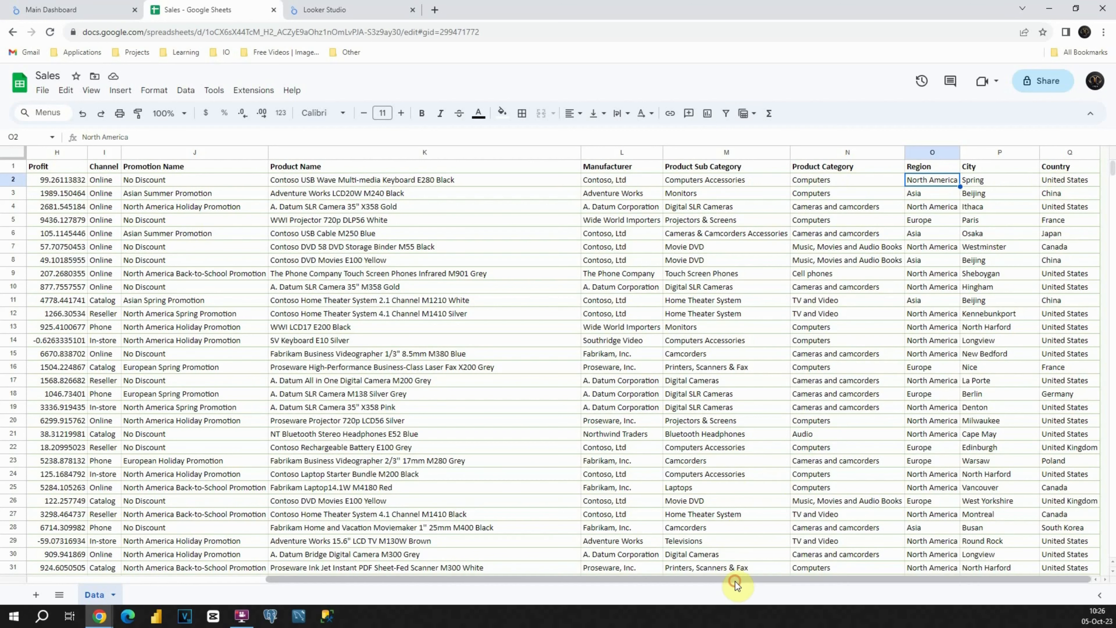
{"action": "left_click_drag", "start_coordinate": [734, 579], "coordinate": [491, 579]}
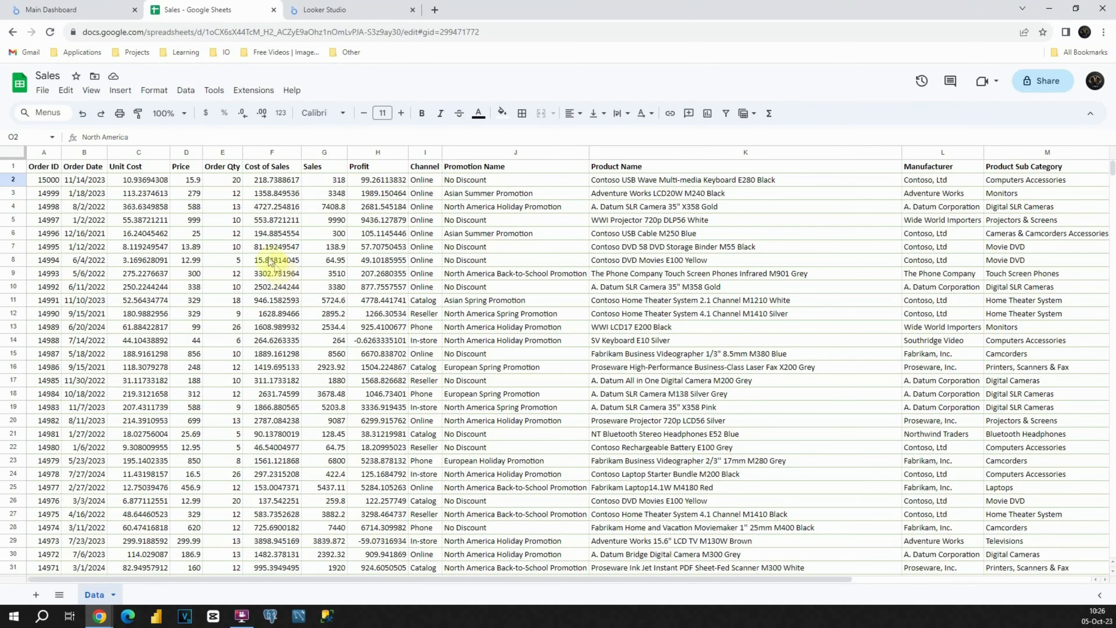
Switch to Looker Studio and look through the recent reports, data sources, explorers, shared items, owned items and trash.
{"action": "left_click", "coordinate": [324, 10]}
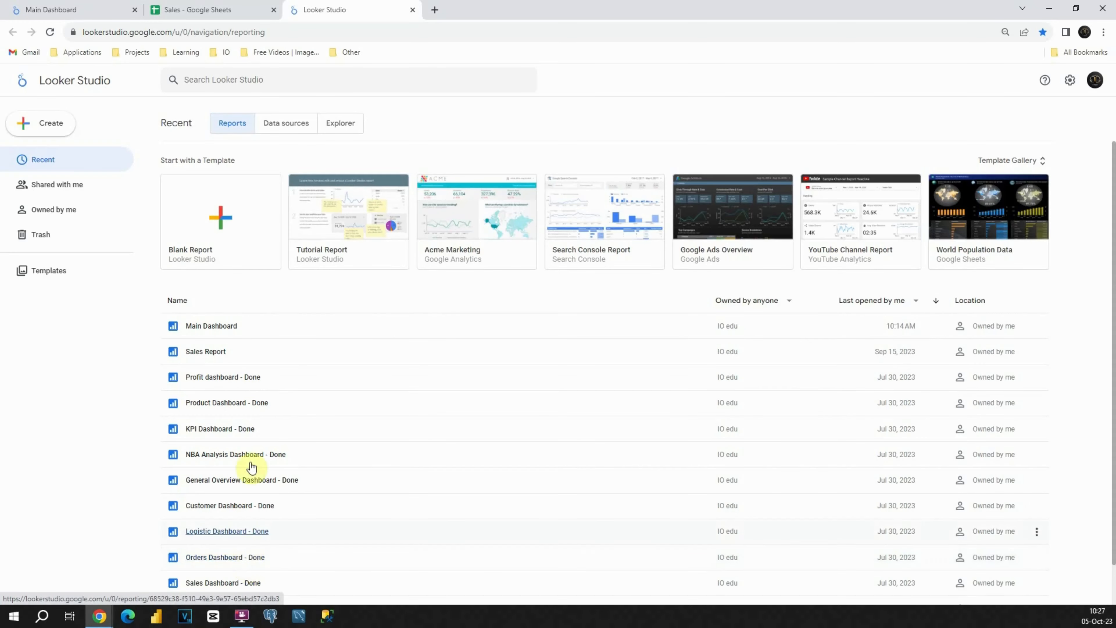
{"action": "left_click", "coordinate": [269, 126]}
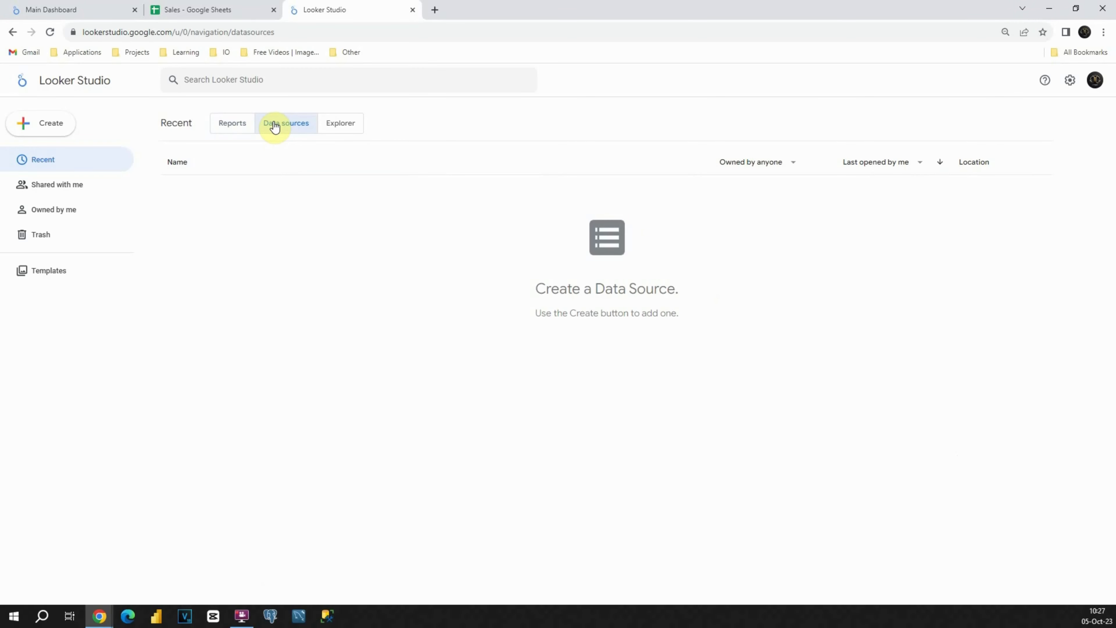
{"action": "left_click", "coordinate": [342, 128]}
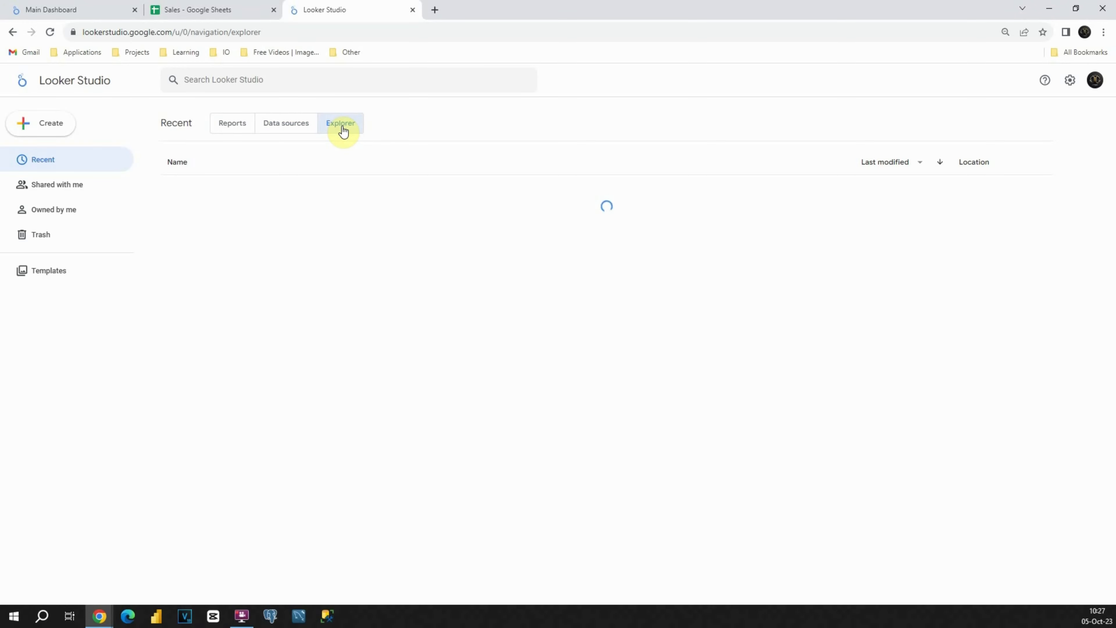
{"action": "left_click", "coordinate": [222, 125]}
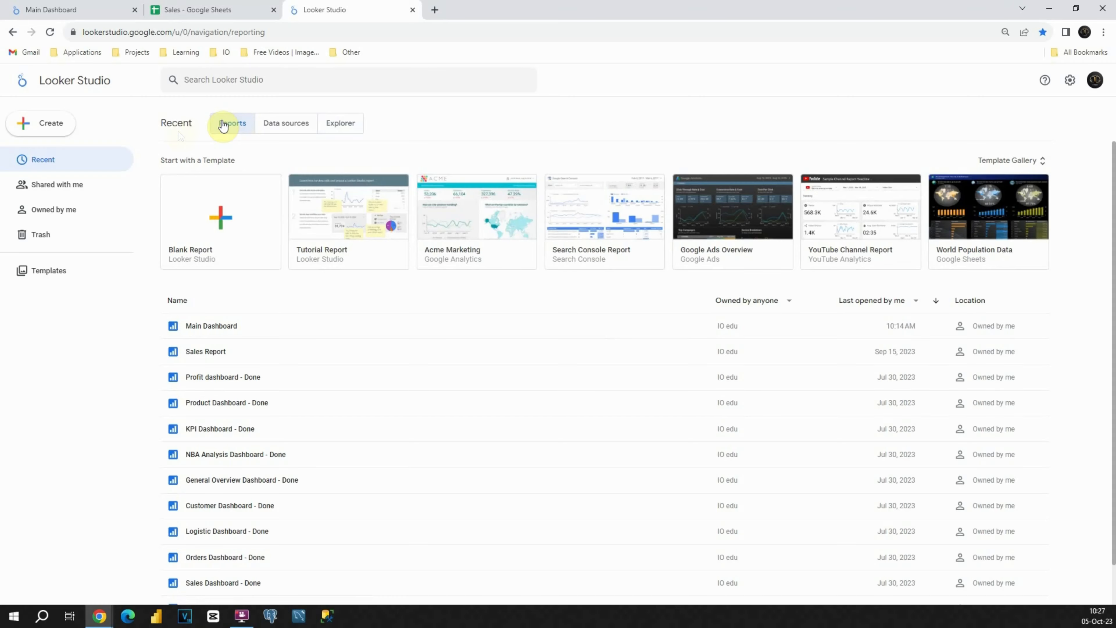
{"action": "left_click", "coordinate": [62, 185]}
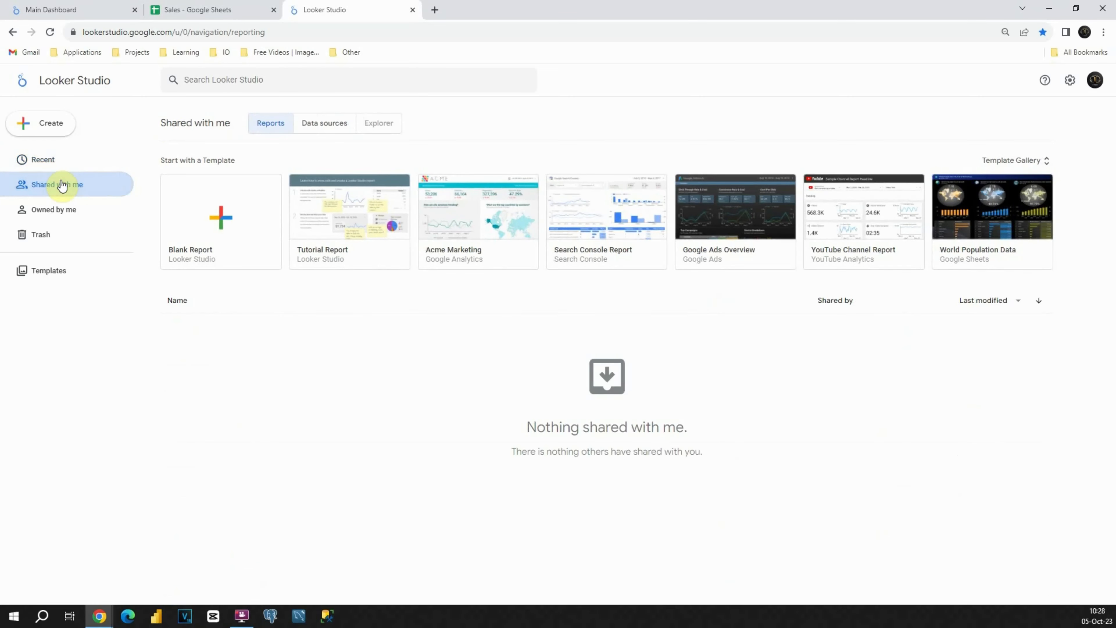
{"action": "left_click", "coordinate": [58, 210]}
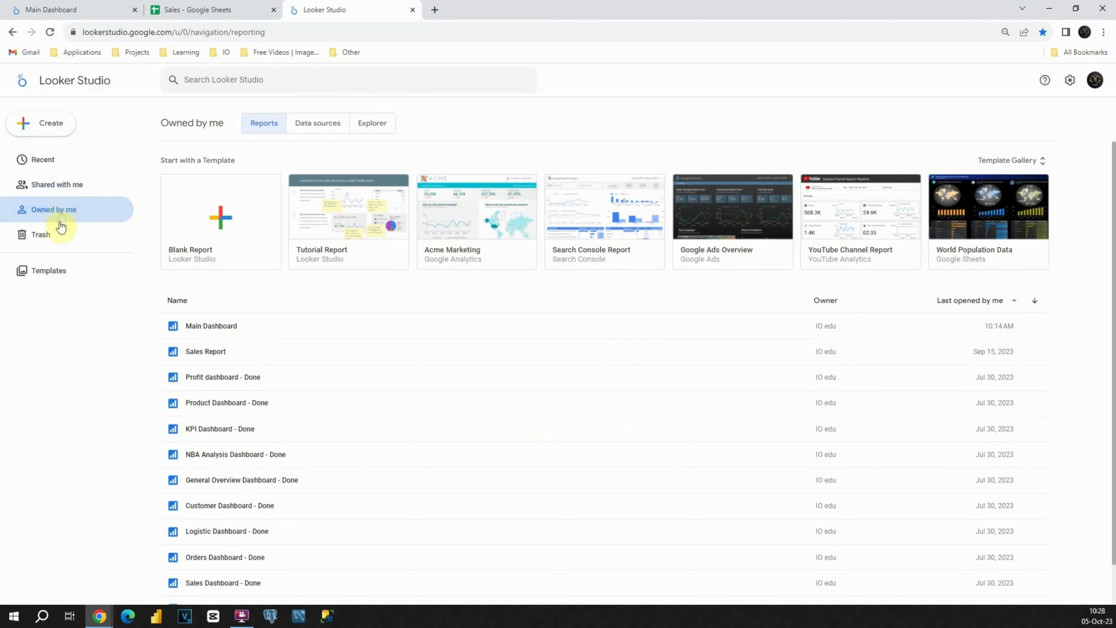
{"action": "left_click", "coordinate": [58, 236]}
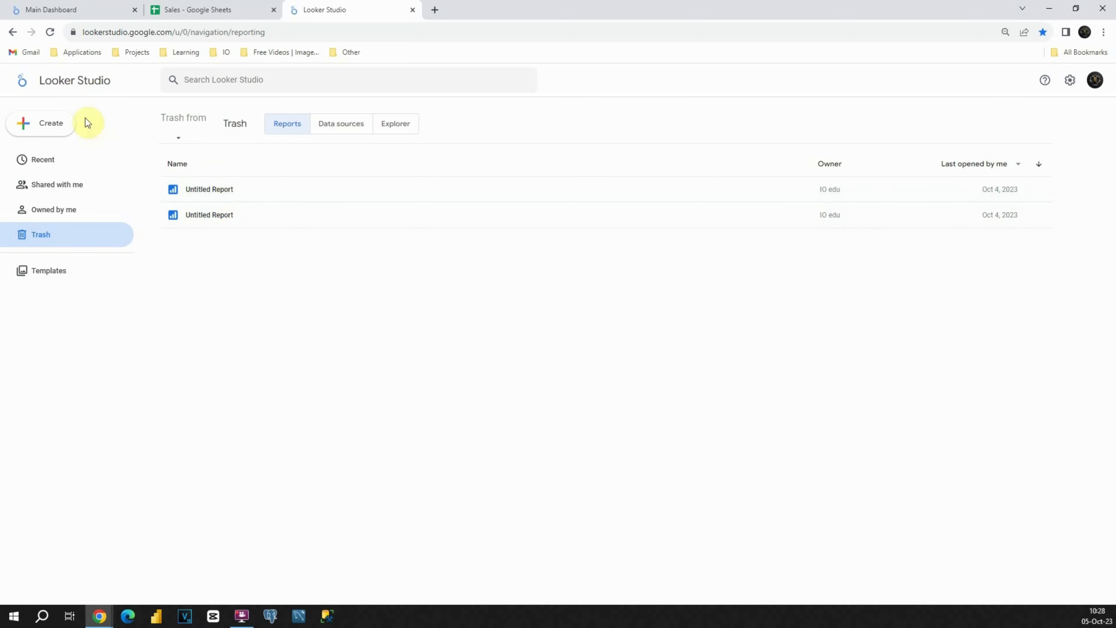
{"action": "left_click", "coordinate": [39, 159]}
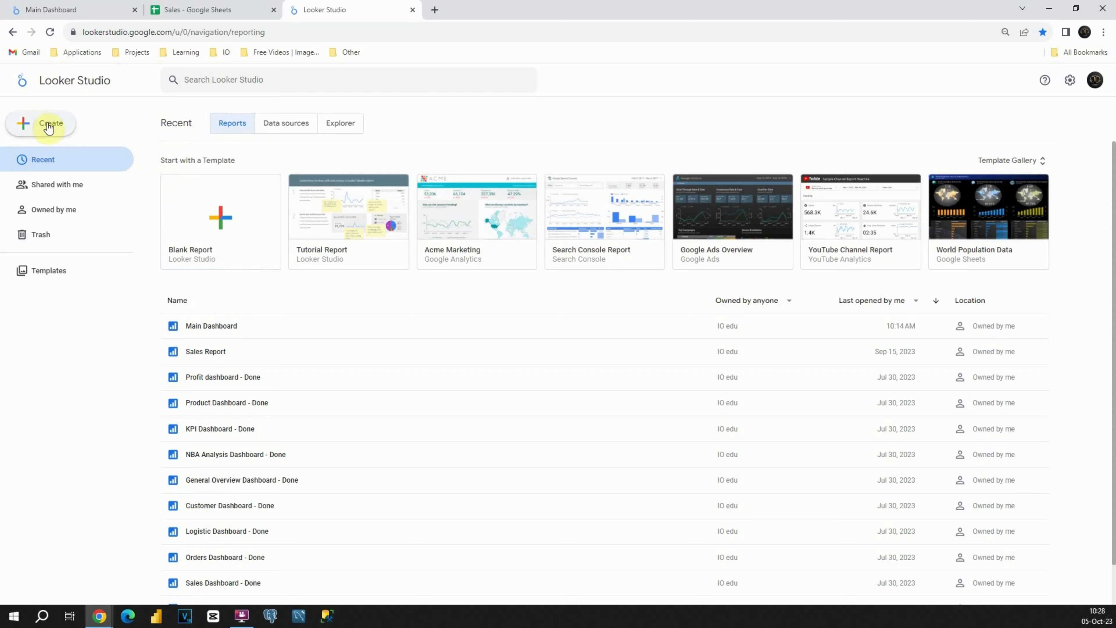
Create a new report and choose Google Sheets as its data connector.
{"action": "left_click", "coordinate": [35, 124]}
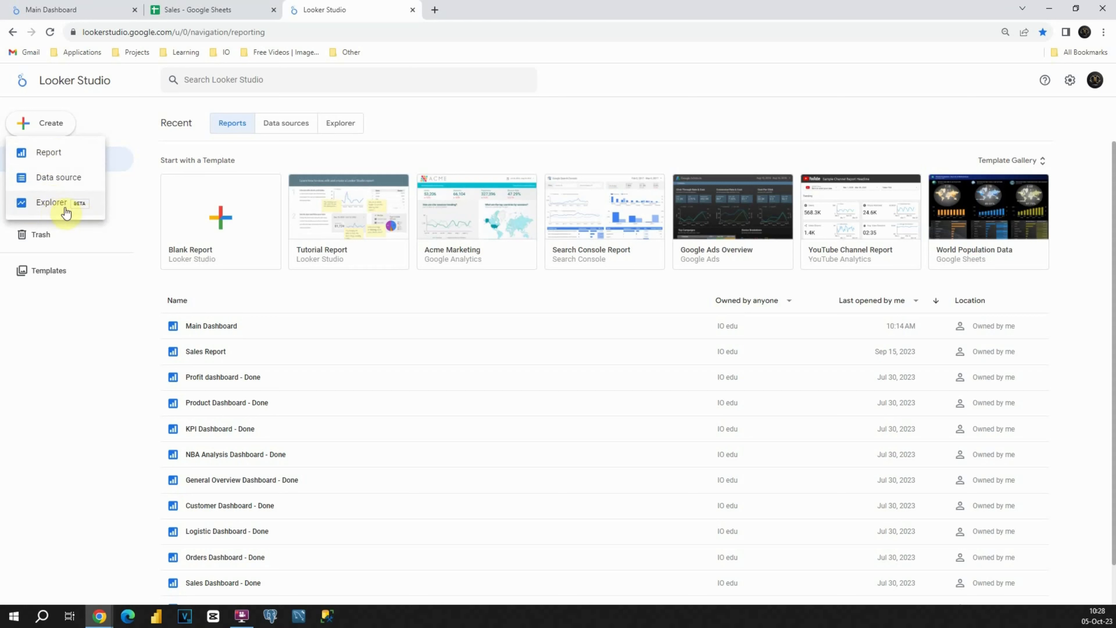
{"action": "left_click", "coordinate": [47, 152]}
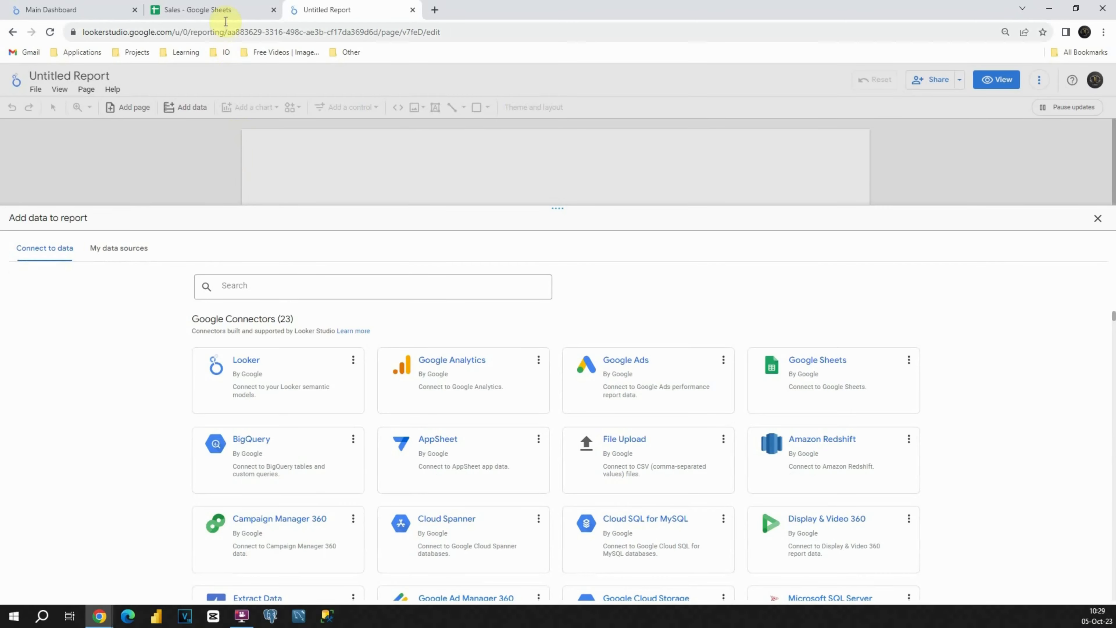
{"action": "left_click", "coordinate": [222, 11]}
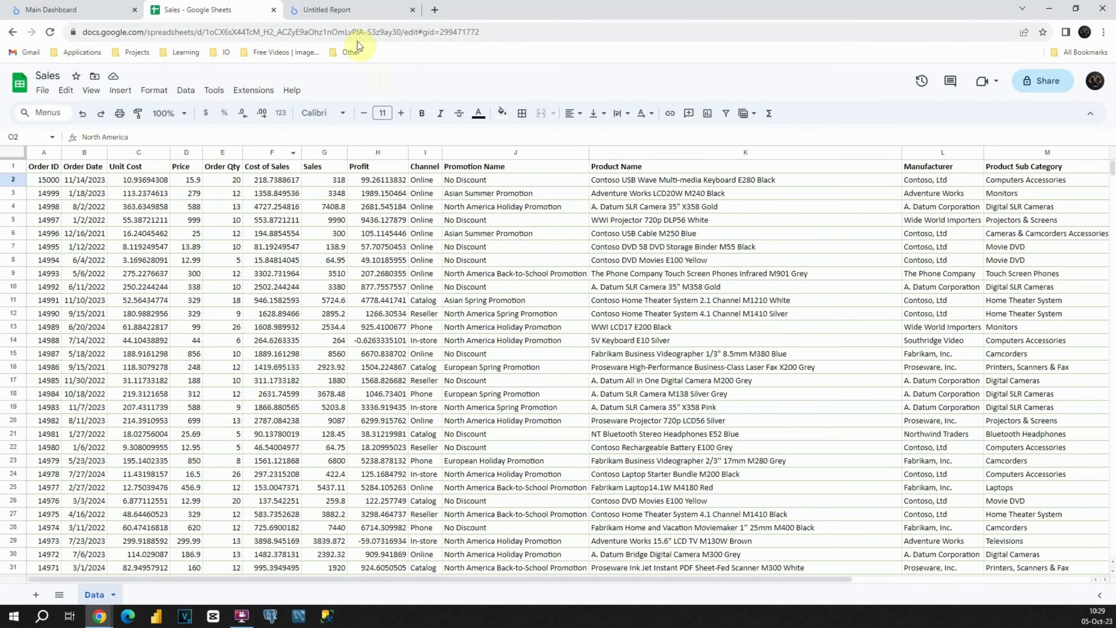
{"action": "left_click", "coordinate": [348, 11]}
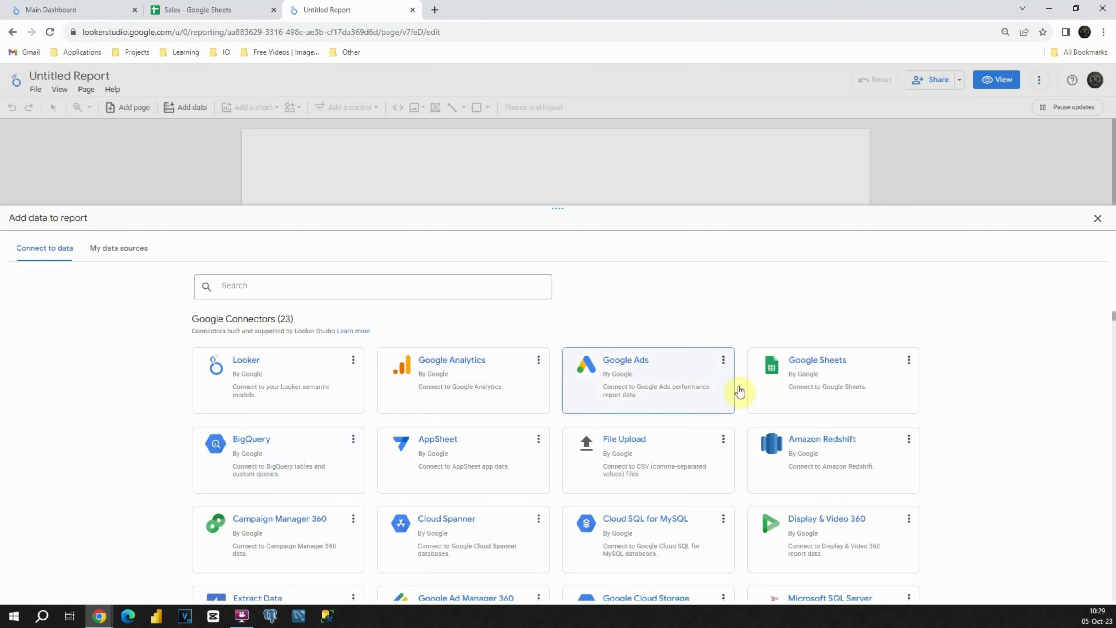
{"action": "left_click", "coordinate": [826, 379]}
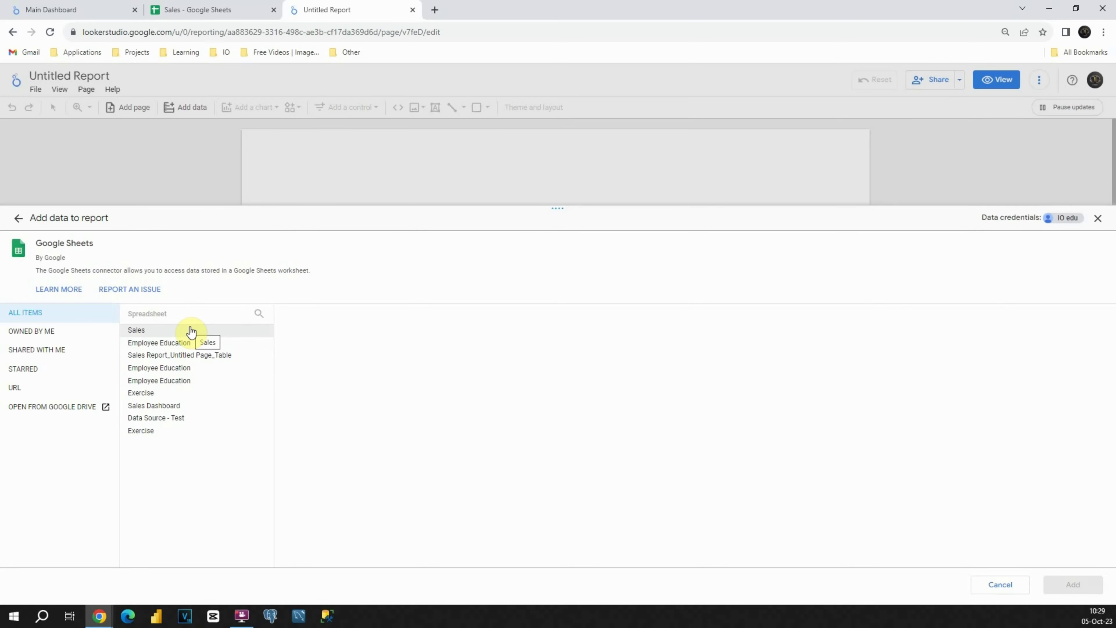
Choose the Data worksheet of the Sales spreadsheet as the report's data source.
{"action": "left_click", "coordinate": [175, 9]}
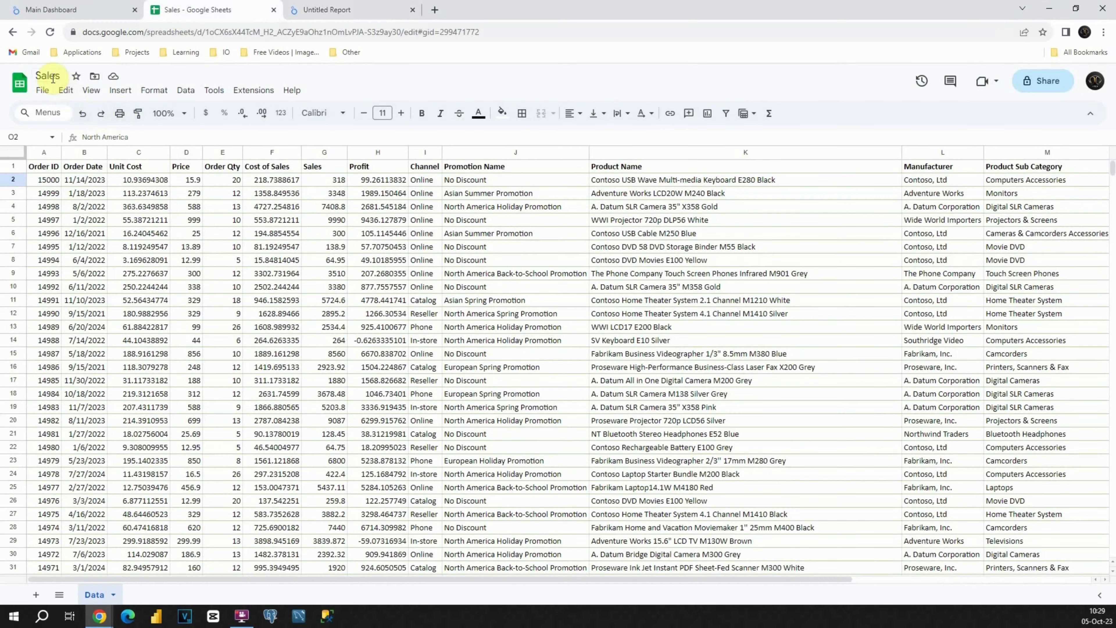
{"action": "left_click", "coordinate": [315, 12]}
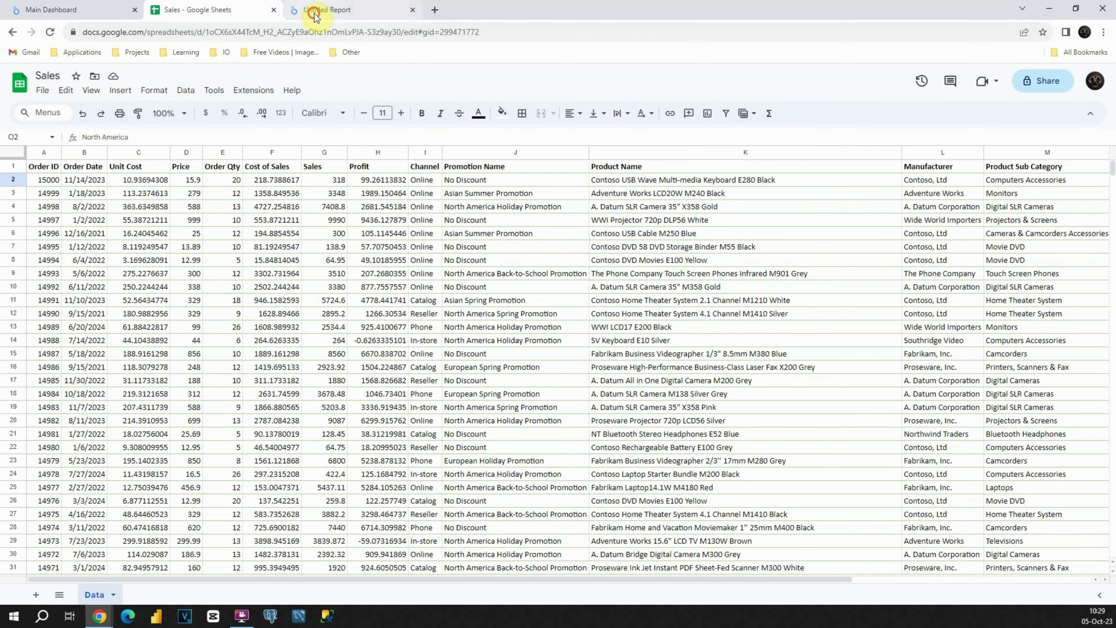
{"action": "left_click", "coordinate": [137, 332]}
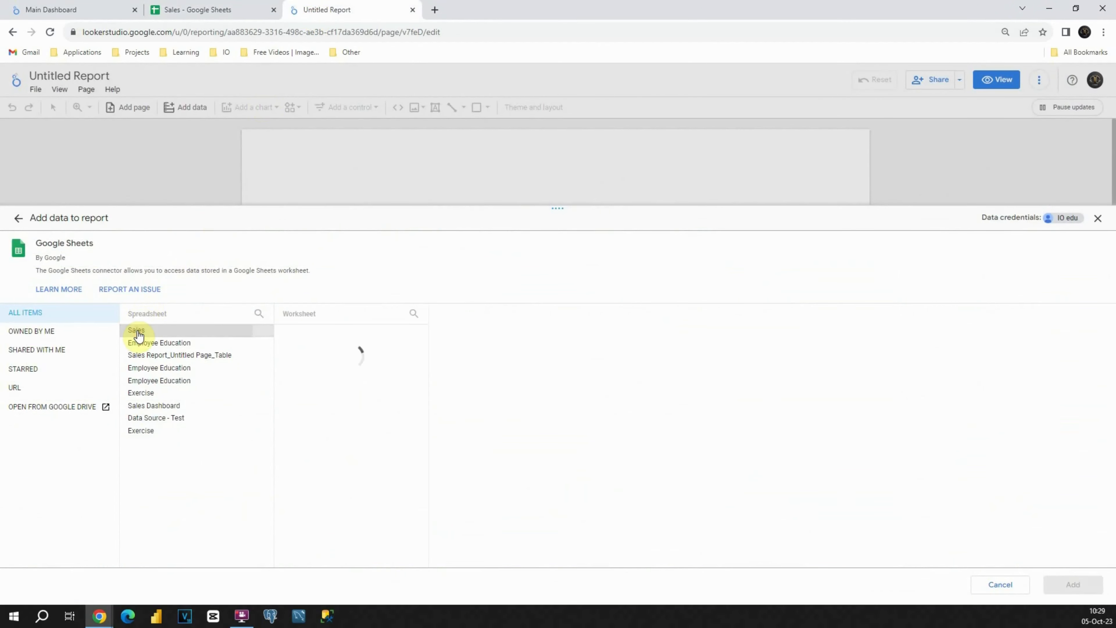
{"action": "left_click", "coordinate": [314, 335]}
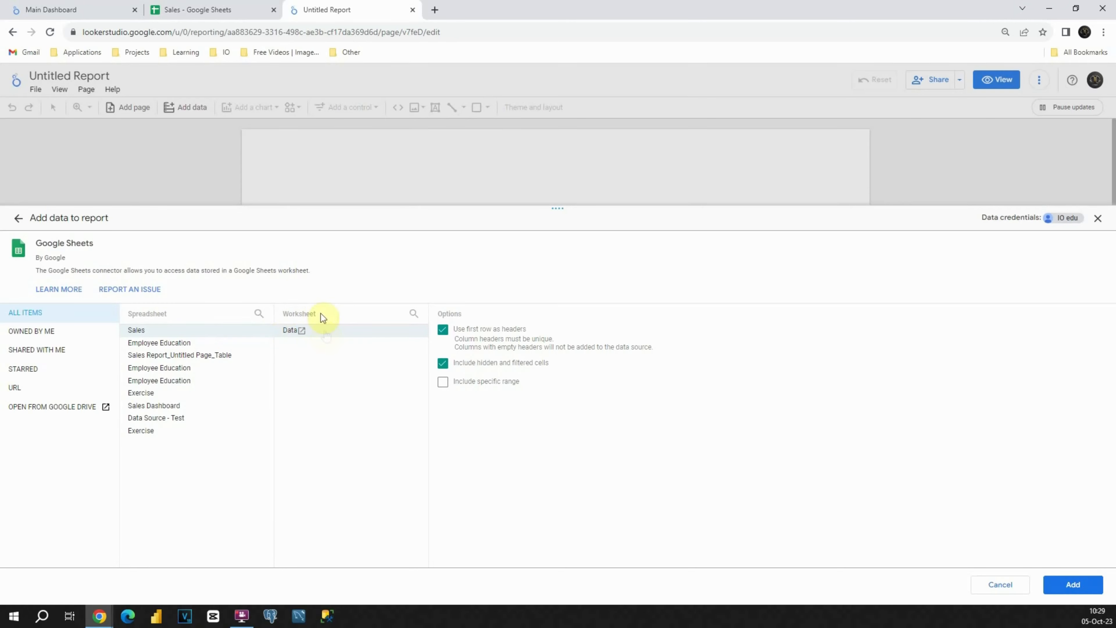
Check the worksheet name and header row in the Sales spreadsheet, and add its data to the report with the first row as headers.
{"action": "left_click", "coordinate": [203, 10]}
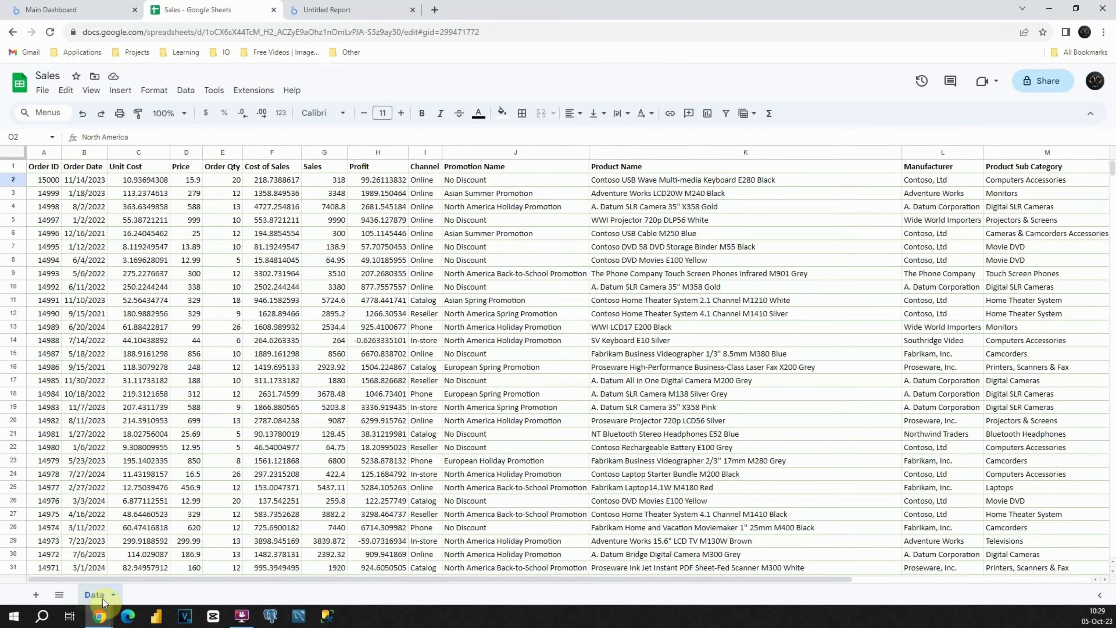
{"action": "left_click", "coordinate": [294, 6]}
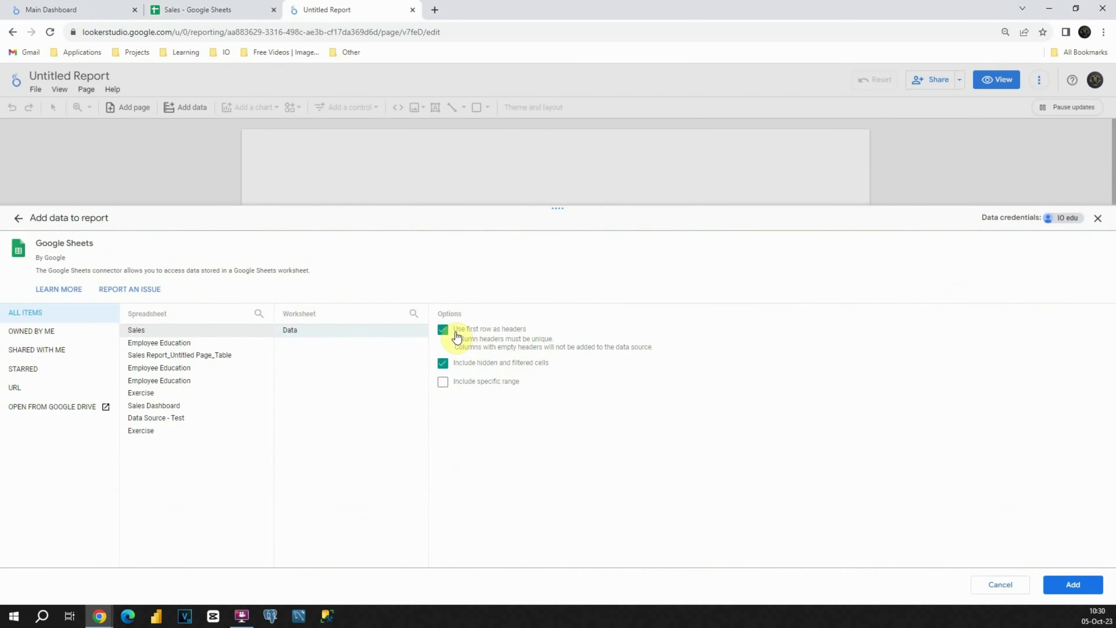
{"action": "left_click", "coordinate": [225, 8]}
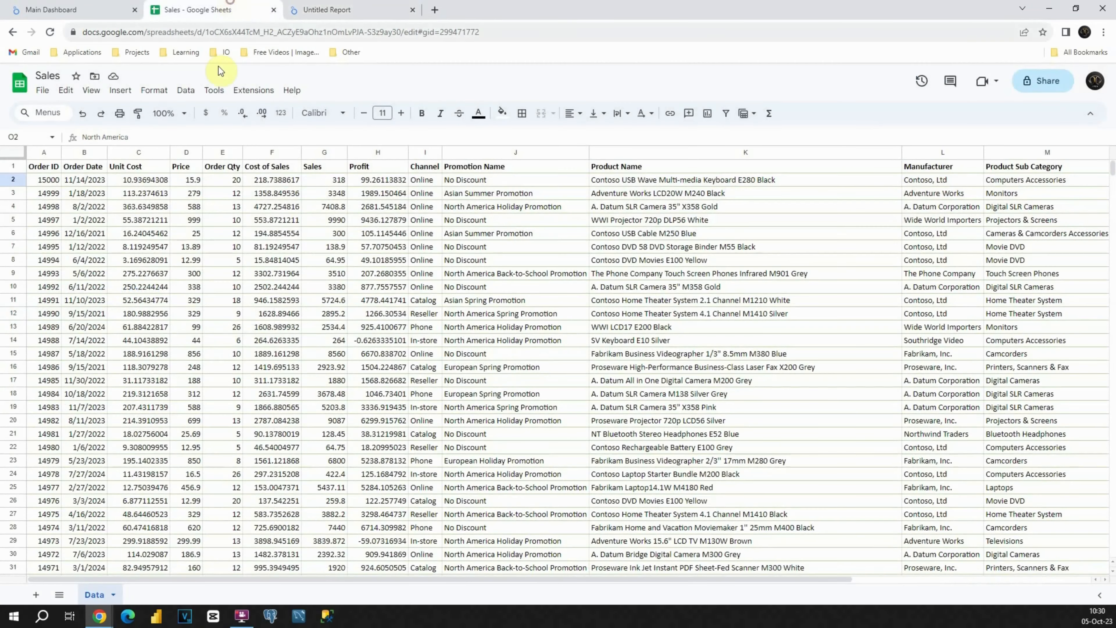
{"action": "left_click", "coordinate": [13, 166]}
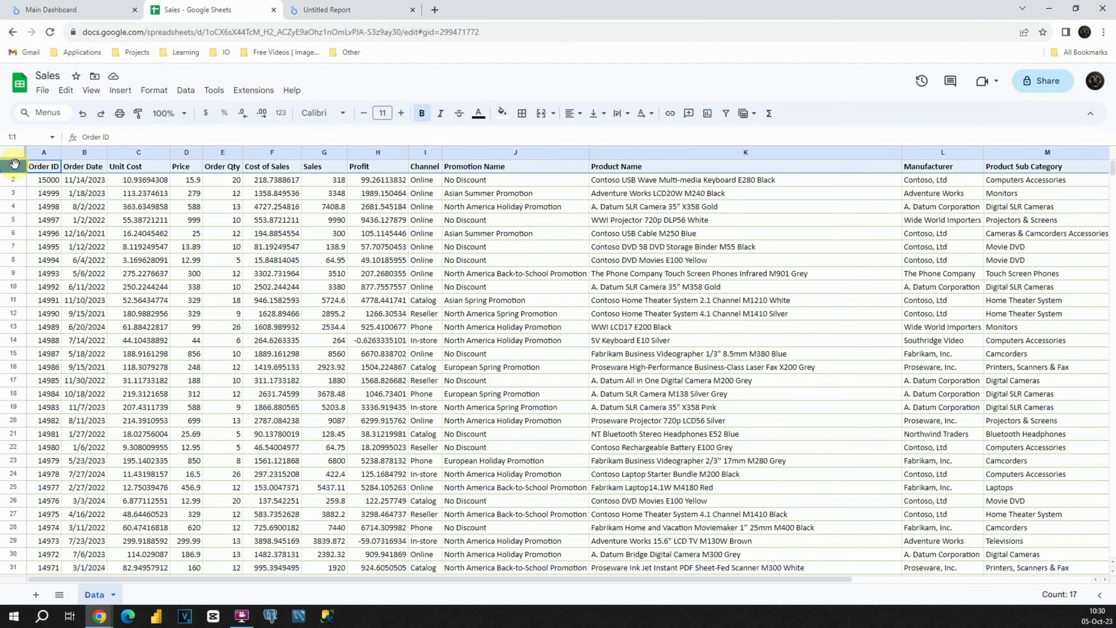
{"action": "left_click", "coordinate": [305, 9]}
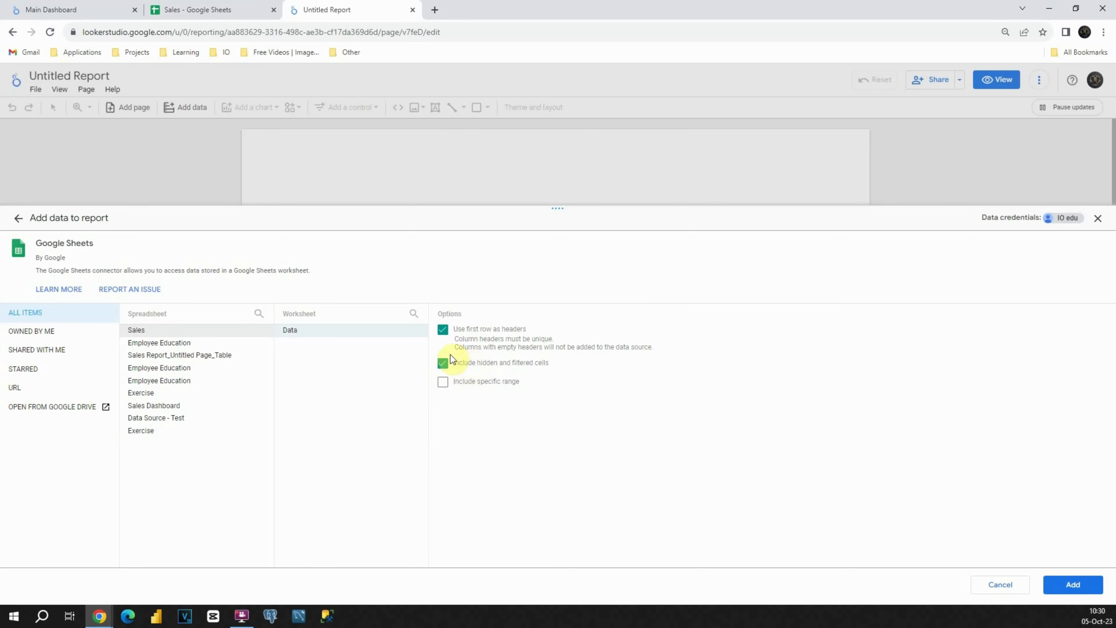
{"action": "left_click", "coordinate": [1068, 585]}
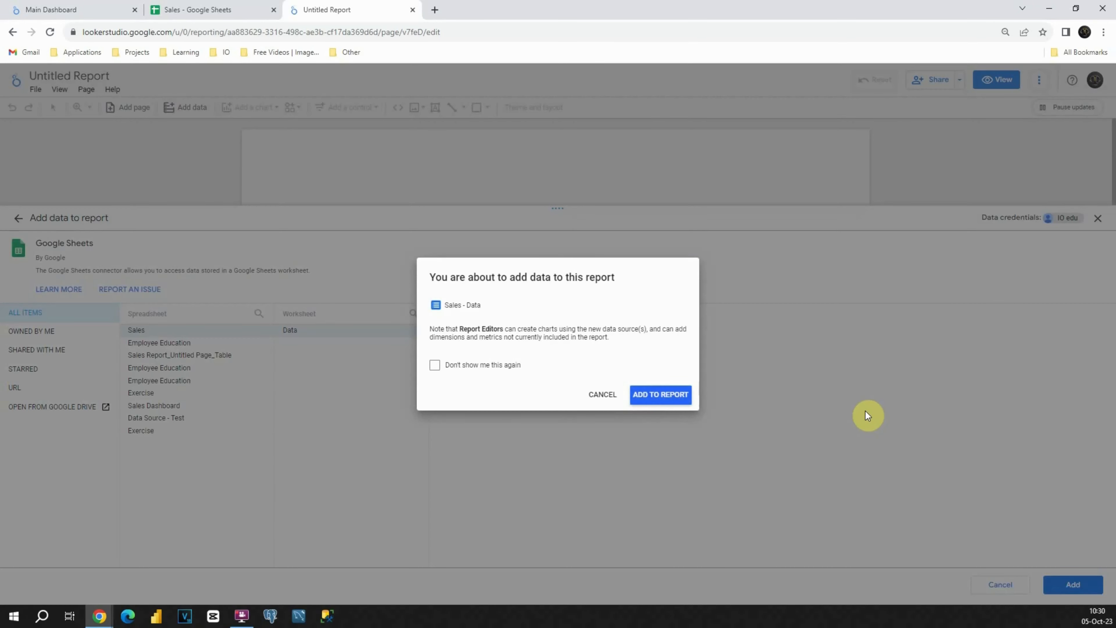
{"action": "left_click", "coordinate": [664, 395]}
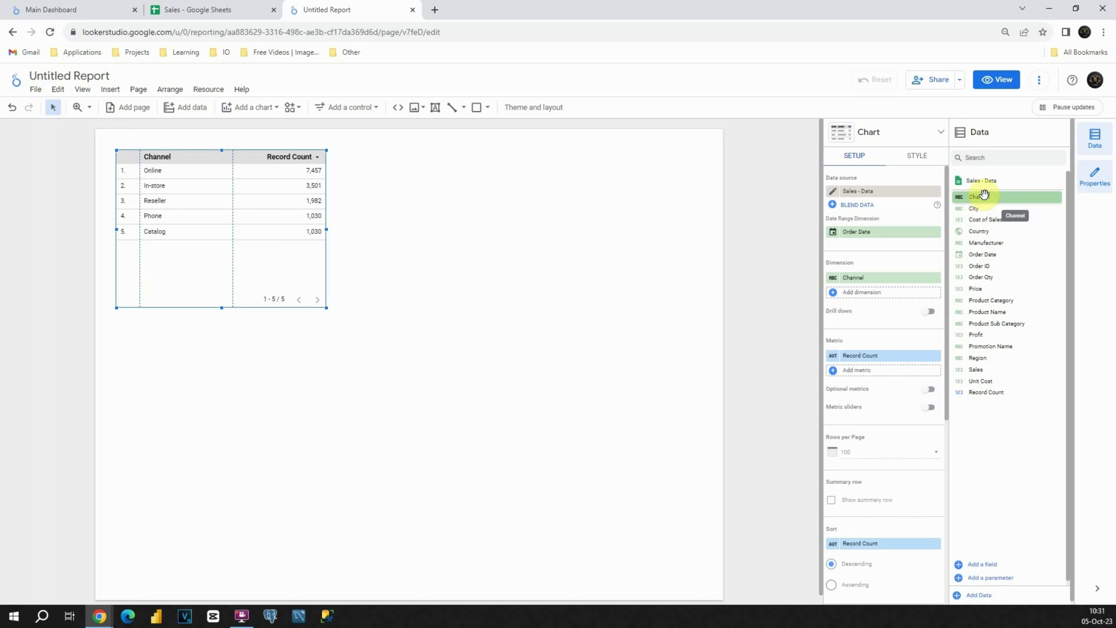
Delete the default table from the report page and apply the Constellation theme.
{"action": "left_click", "coordinate": [262, 153]}
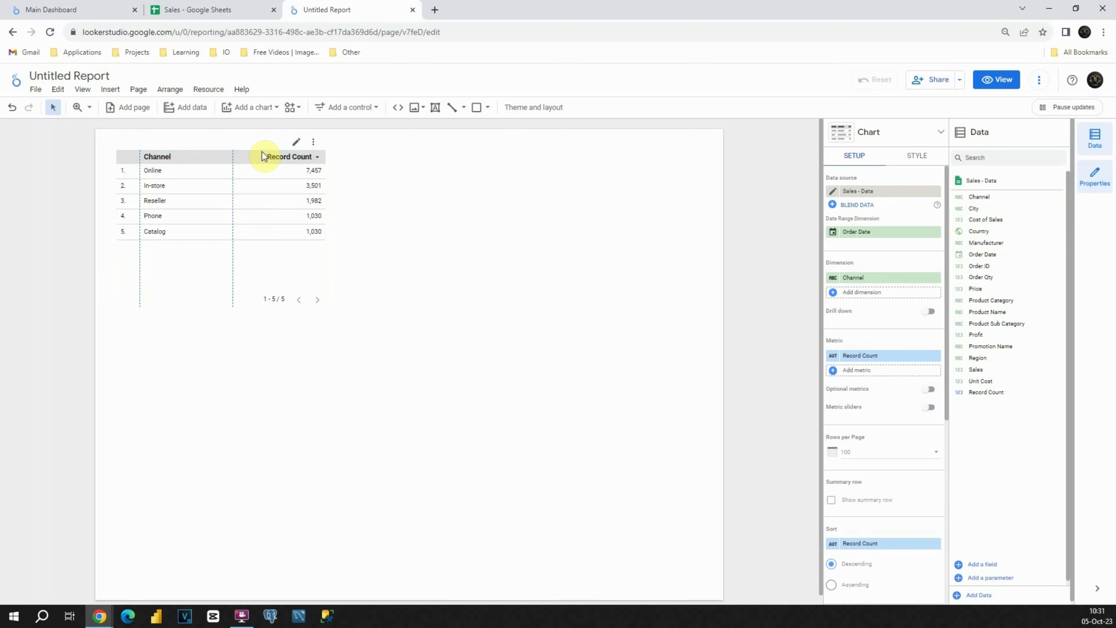
{"action": "key", "text": "Delete"}
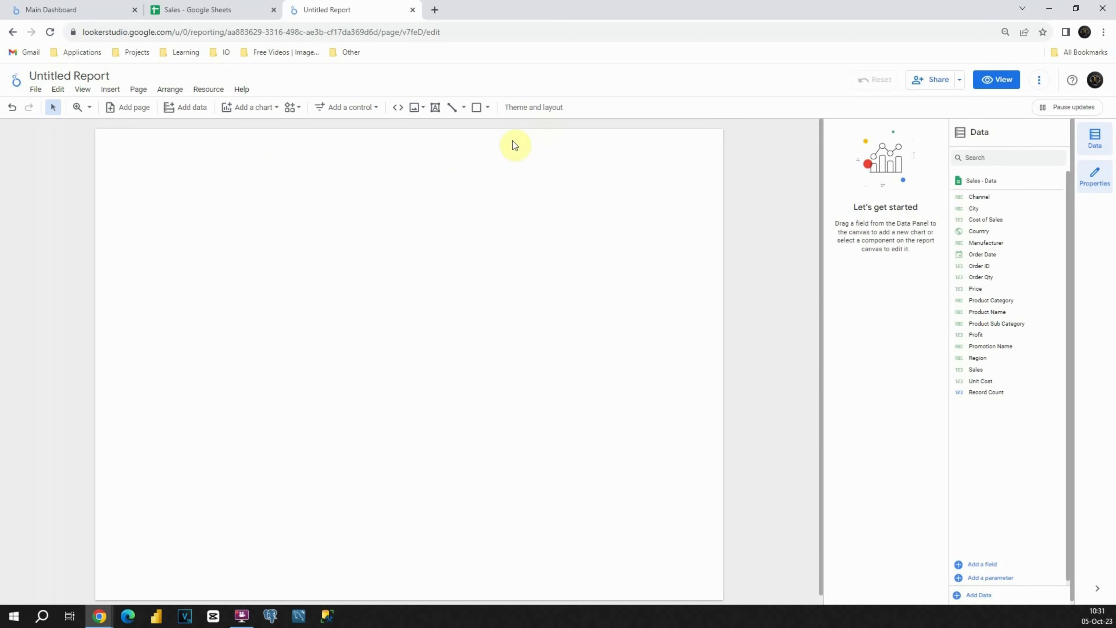
{"action": "left_click", "coordinate": [549, 107]}
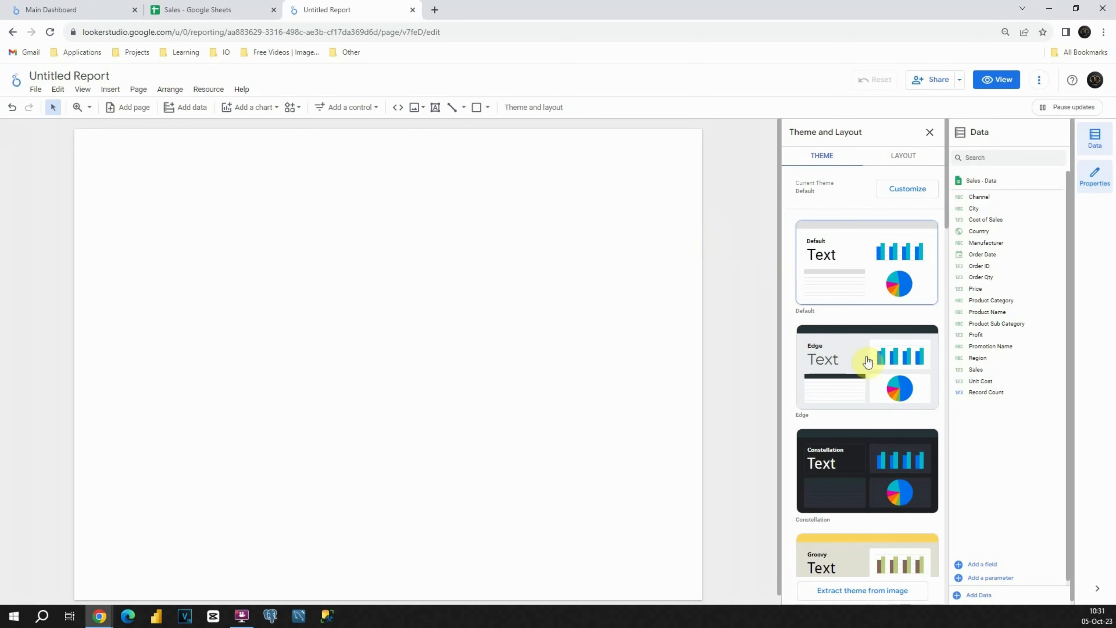
{"action": "scroll", "coordinate": [859, 369], "scroll_direction": "down", "scroll_amount": 1}
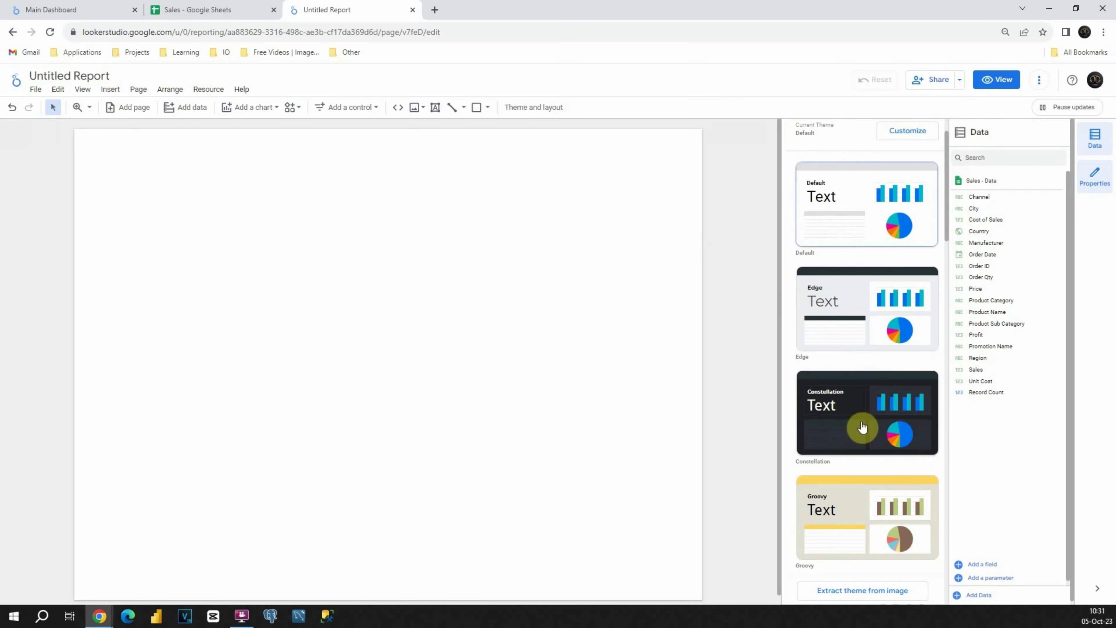
{"action": "left_click", "coordinate": [862, 426]}
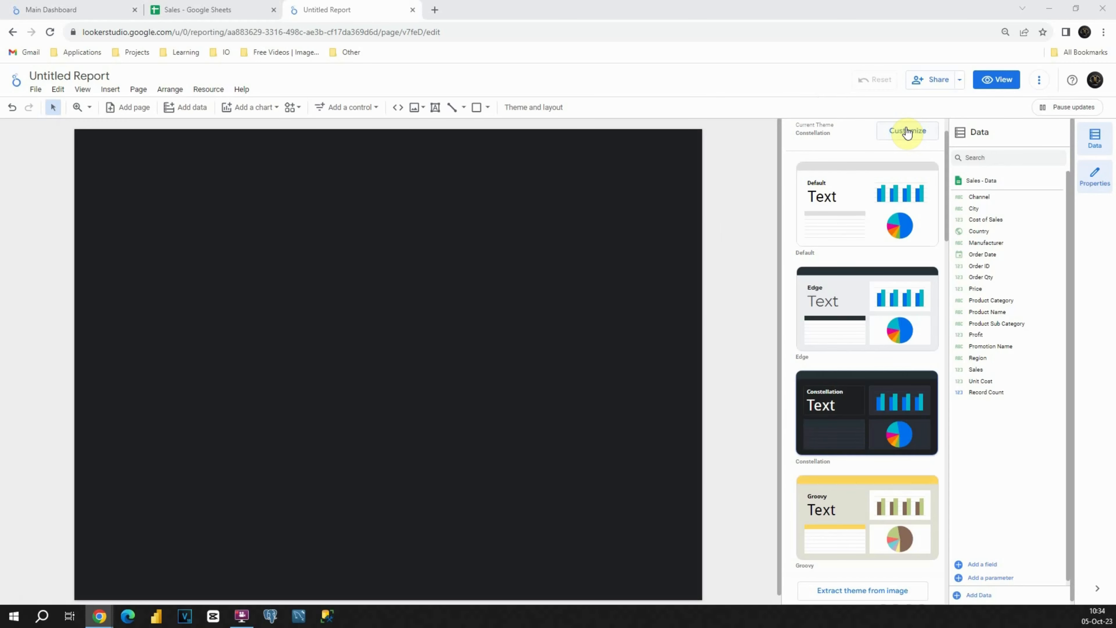
Draw a text box near the top of the page and set its font to Tahoma at 44px.
{"action": "left_click", "coordinate": [434, 108]}
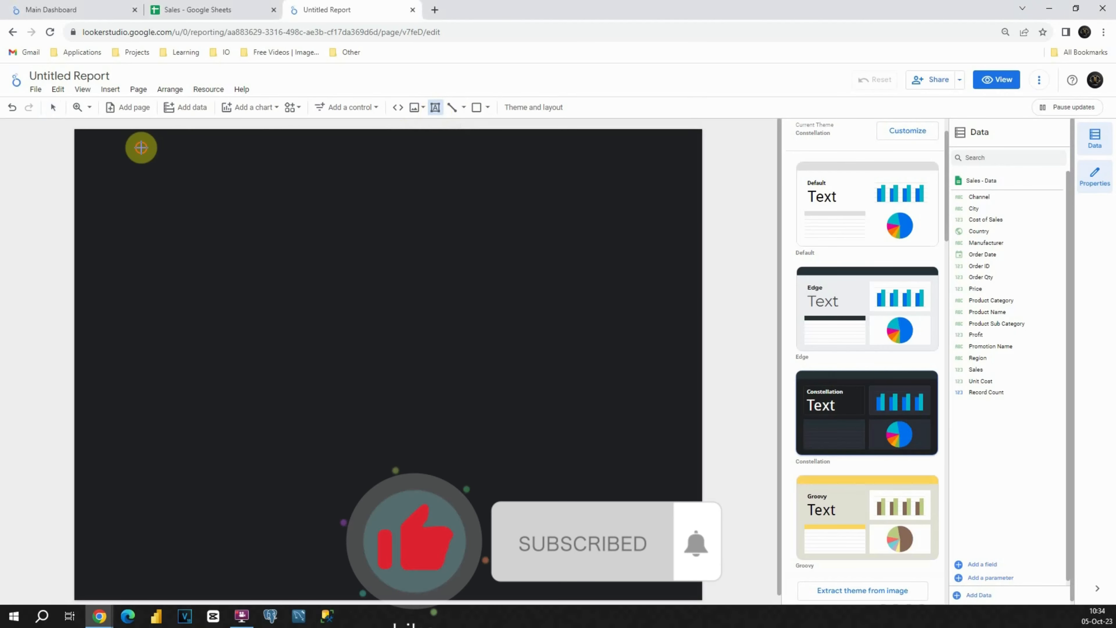
{"action": "left_click_drag", "start_coordinate": [142, 148], "coordinate": [350, 226]}
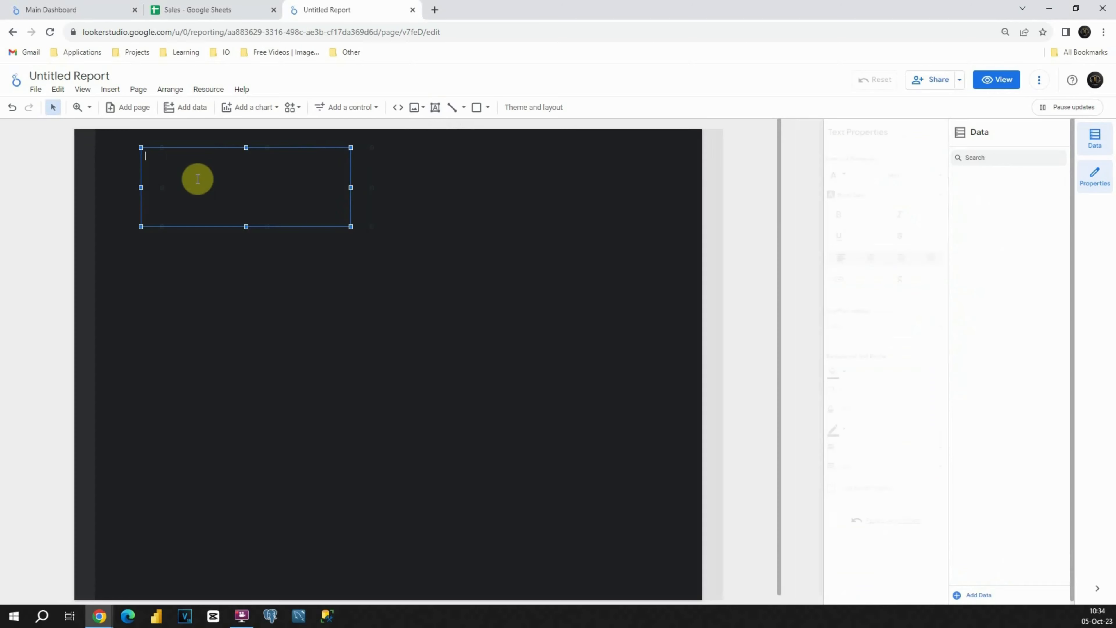
{"action": "left_click", "coordinate": [864, 199]}
{"action": "scroll", "coordinate": [867, 209], "scroll_direction": "down", "scroll_amount": 3}
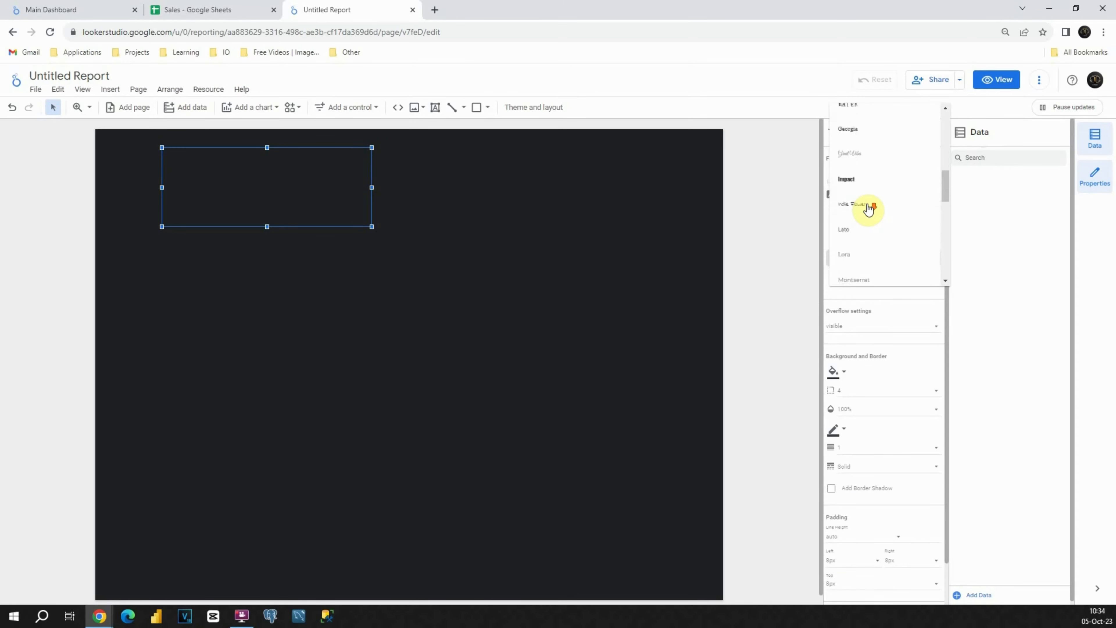
{"action": "scroll", "coordinate": [868, 209], "scroll_direction": "down", "scroll_amount": 5}
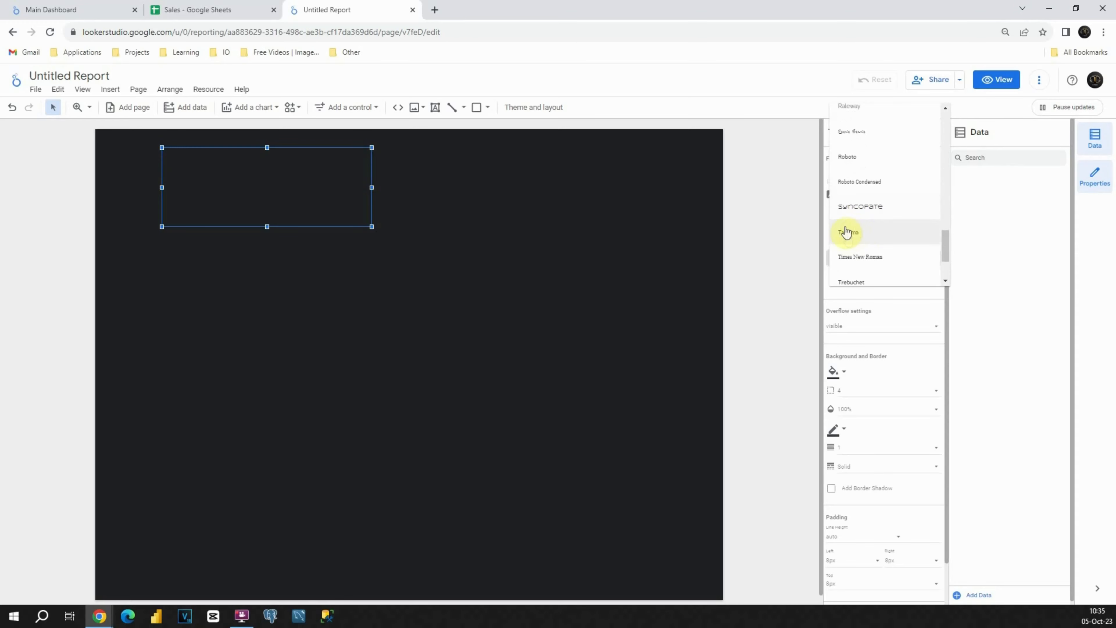
{"action": "left_click", "coordinate": [860, 236]}
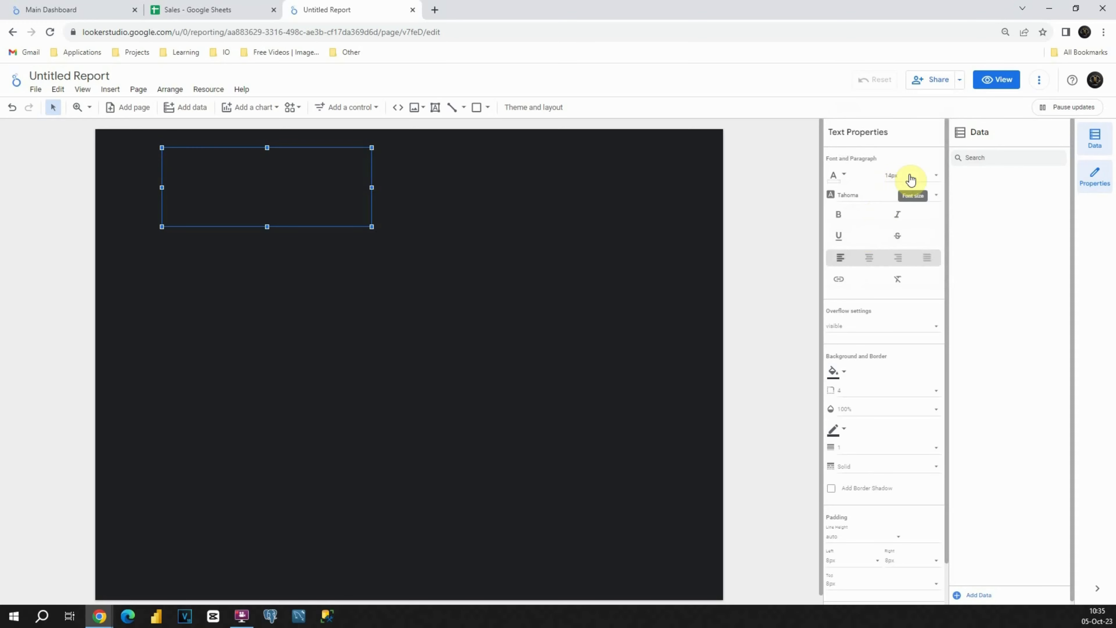
{"action": "left_click", "coordinate": [908, 176]}
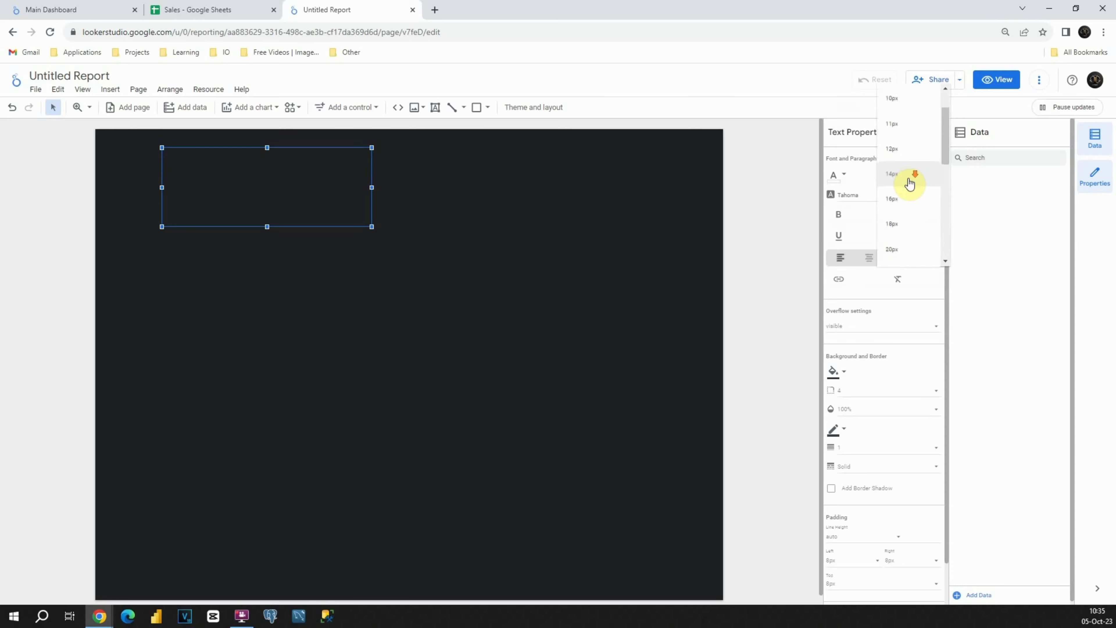
{"action": "scroll", "coordinate": [900, 194], "scroll_direction": "down", "scroll_amount": 3}
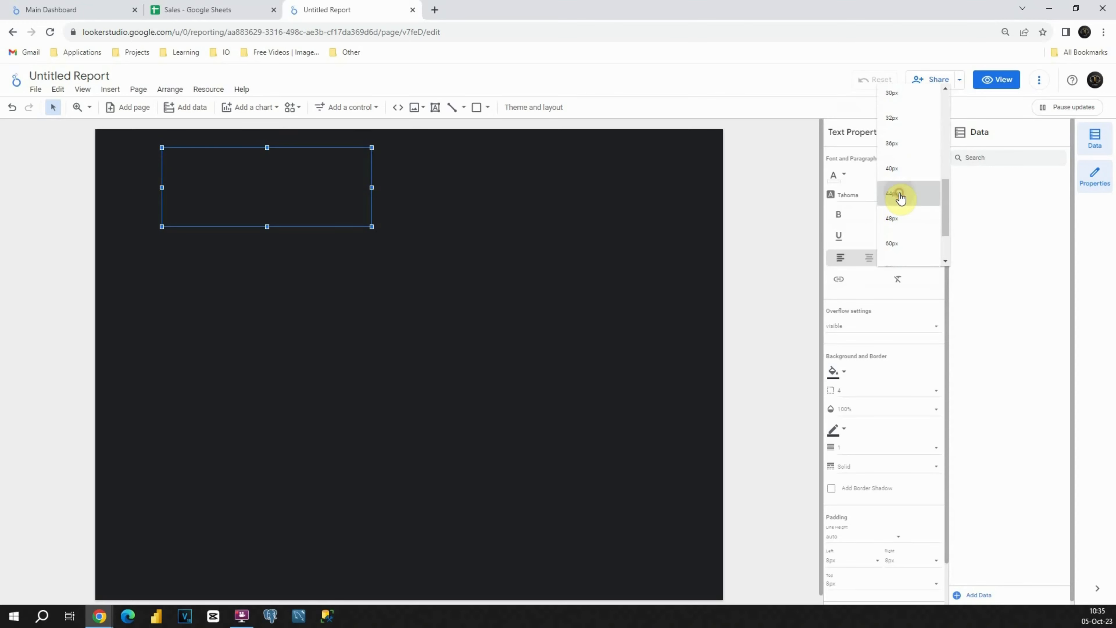
{"action": "left_click", "coordinate": [899, 195]}
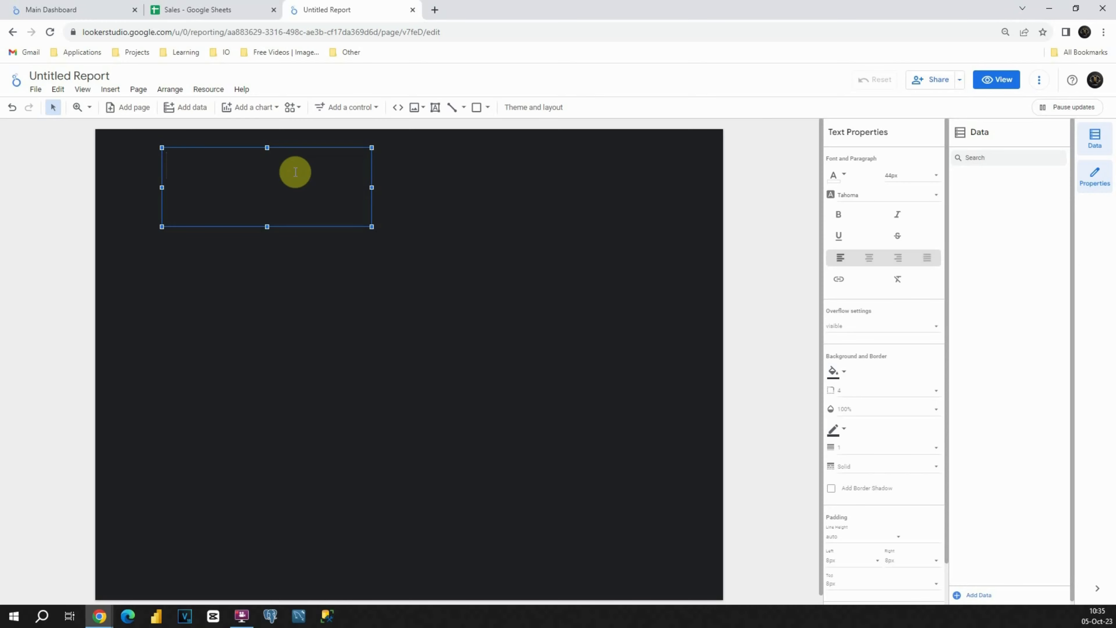
Enter the title DATA ANALYTICS DASHBOARD, then fit its text box to one line and place it in the page's upper-left corner.
{"action": "type", "text": "DATA ANA"}
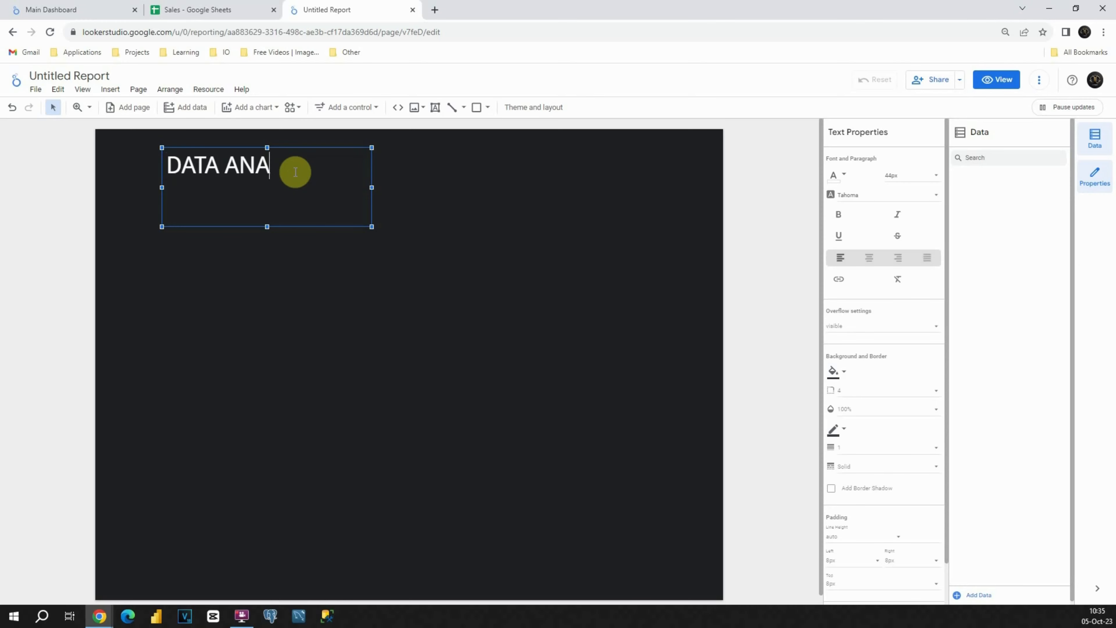
{"action": "type", "text": "LYTIVS"}
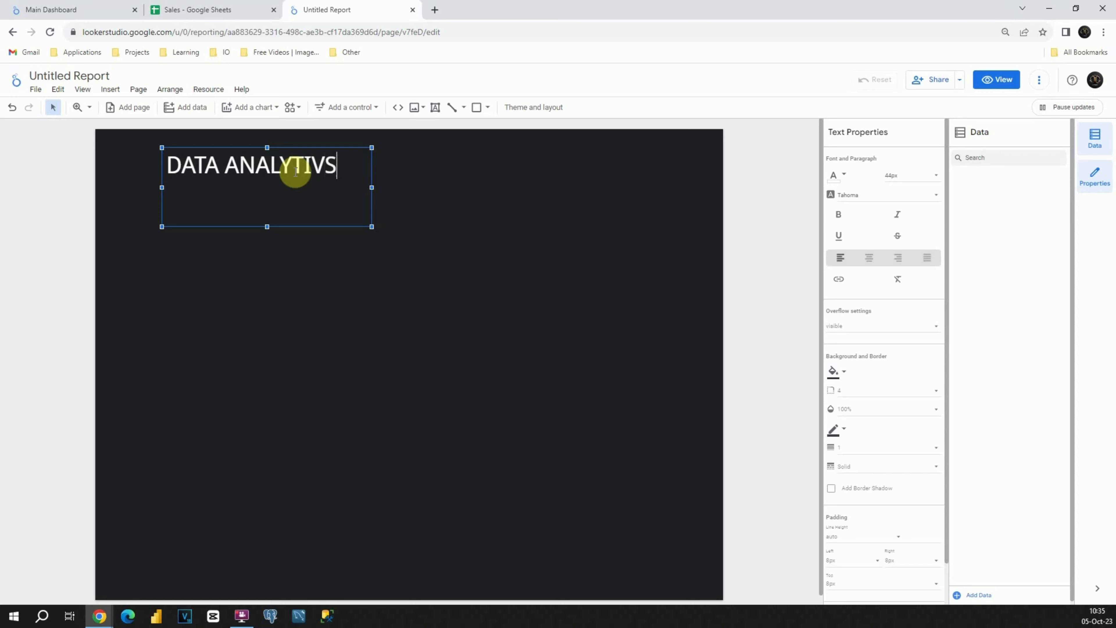
{"action": "key", "text": "BackSpace"}
{"action": "key", "text": "BackSpace"}
{"action": "type", "text": "CS DASHBA"}
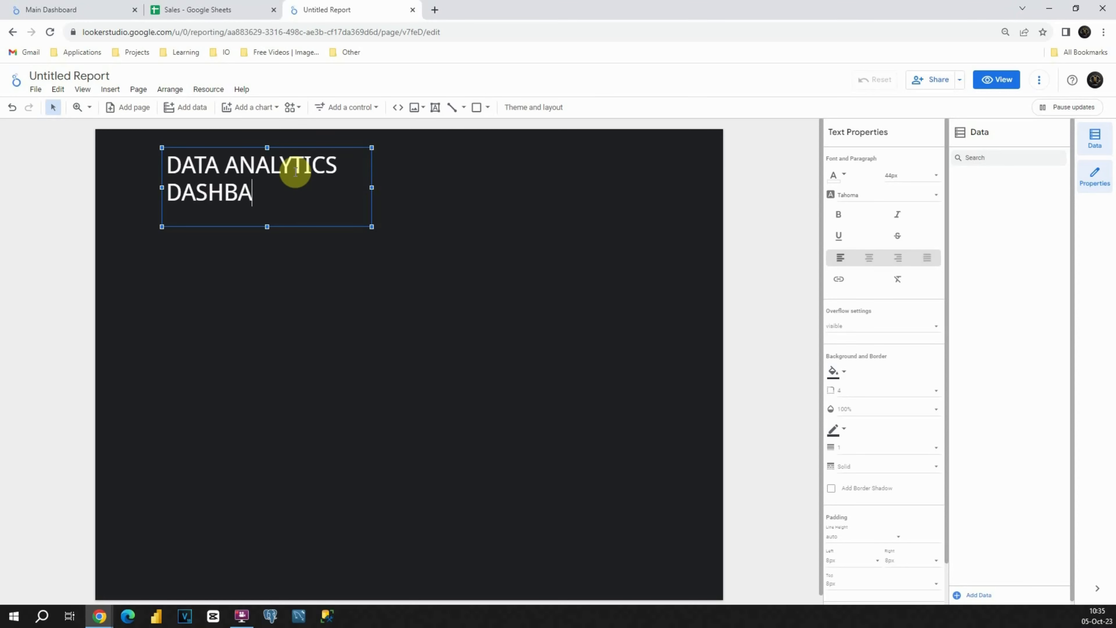
{"action": "type", "text": "ORD"}
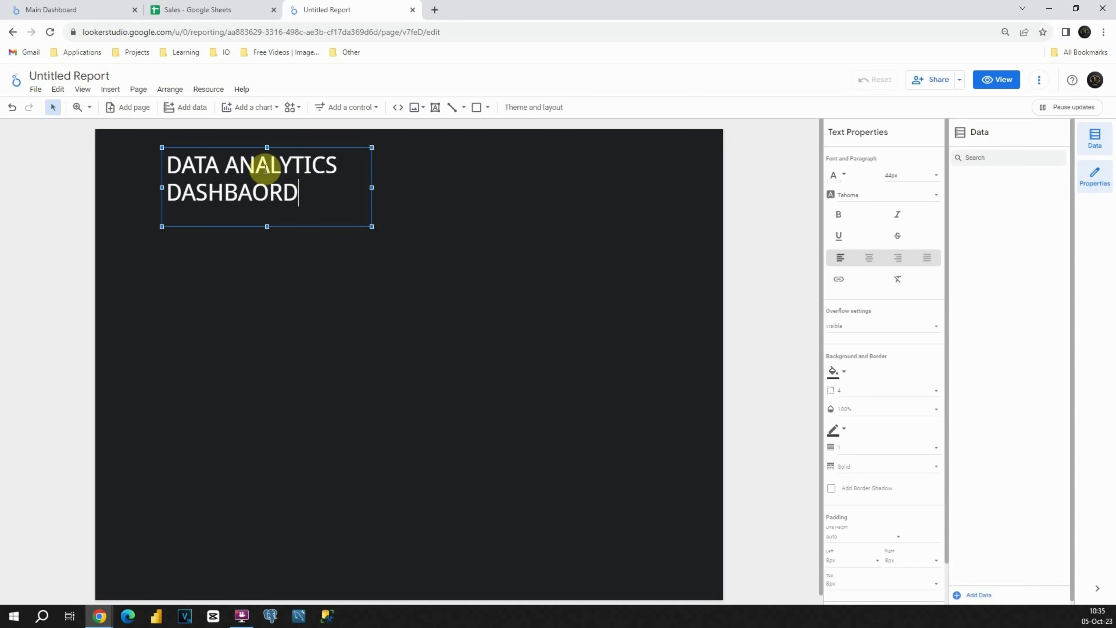
{"action": "left_click", "coordinate": [263, 188]}
{"action": "key", "text": "BackSpace"}
{"action": "key", "text": "BackSpace"}
{"action": "type", "text": "OA"}
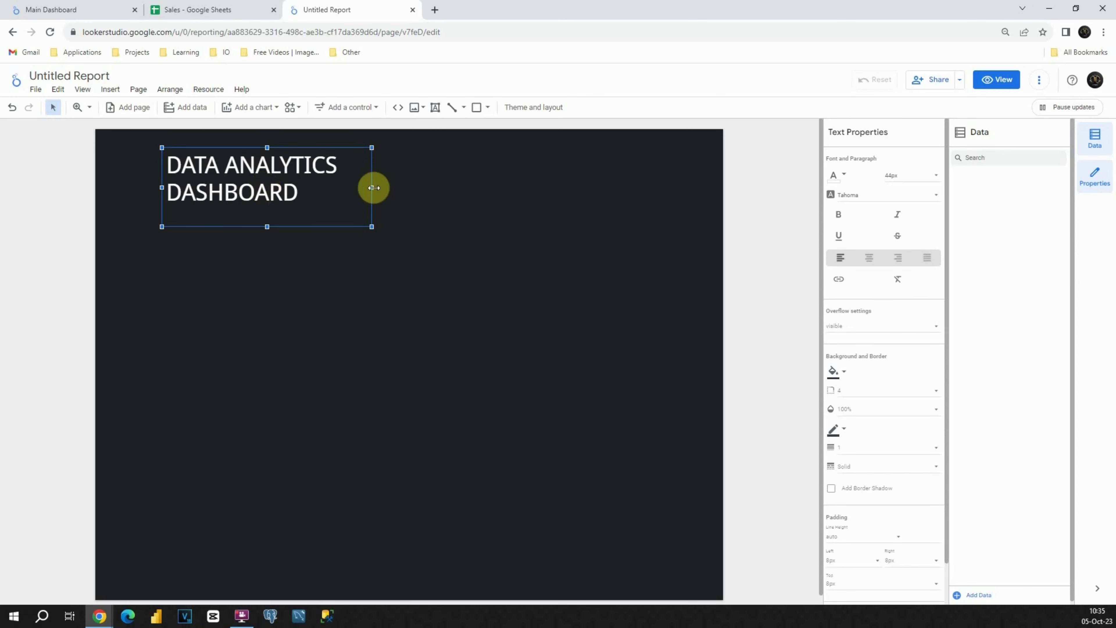
{"action": "left_click_drag", "start_coordinate": [371, 187], "coordinate": [499, 192]}
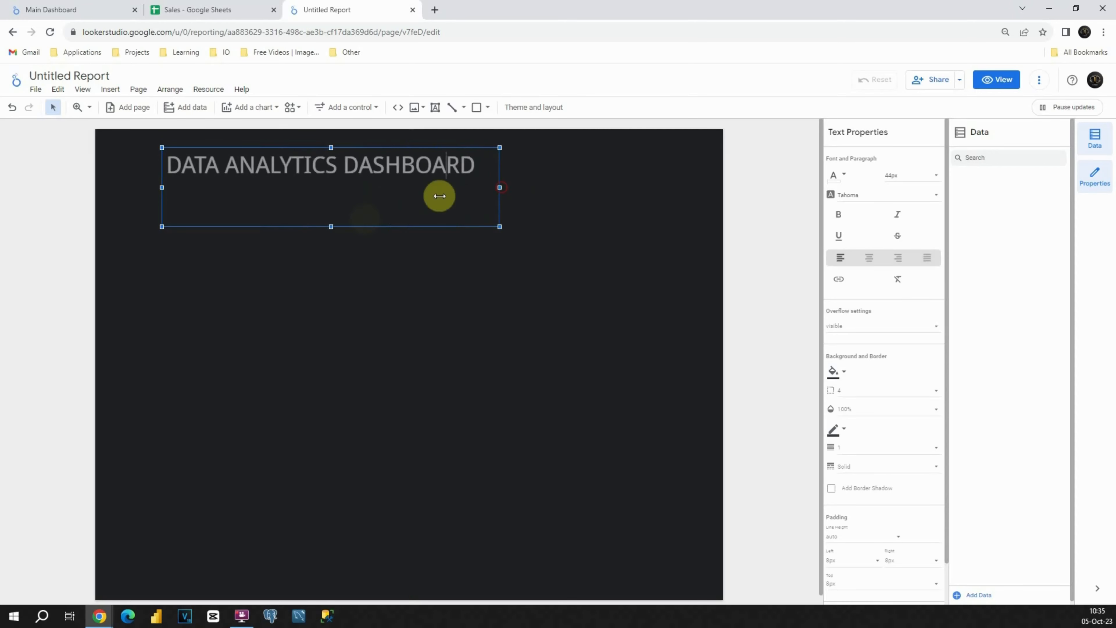
{"action": "left_click_drag", "start_coordinate": [330, 227], "coordinate": [293, 135]}
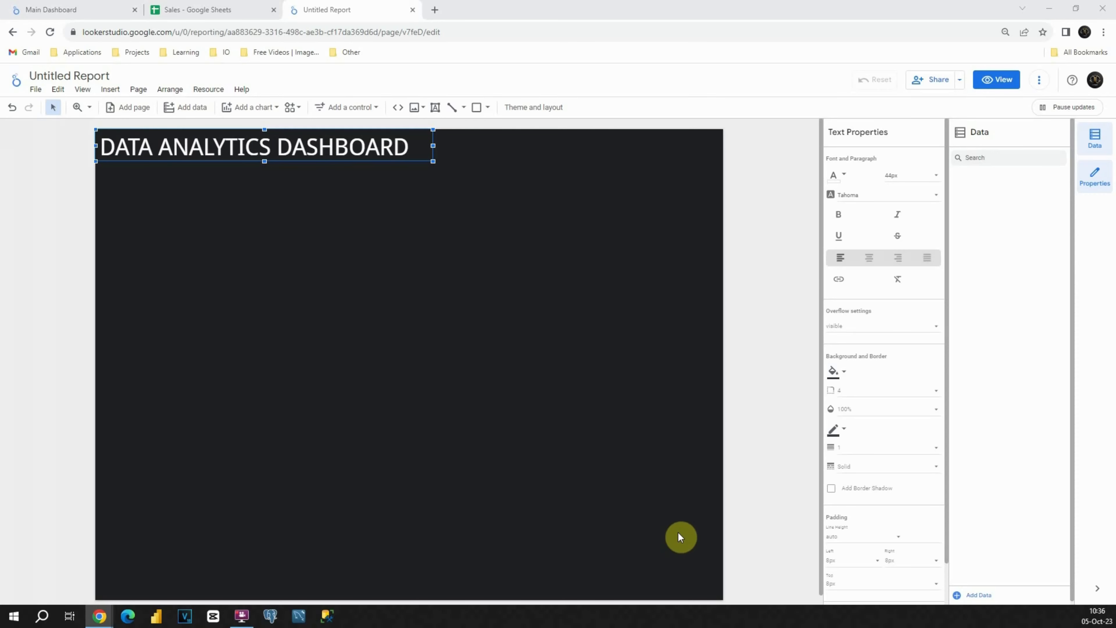
Set the current page's canvas size to 2000 px wide and 1150 px high.
{"action": "left_click", "coordinate": [139, 89]}
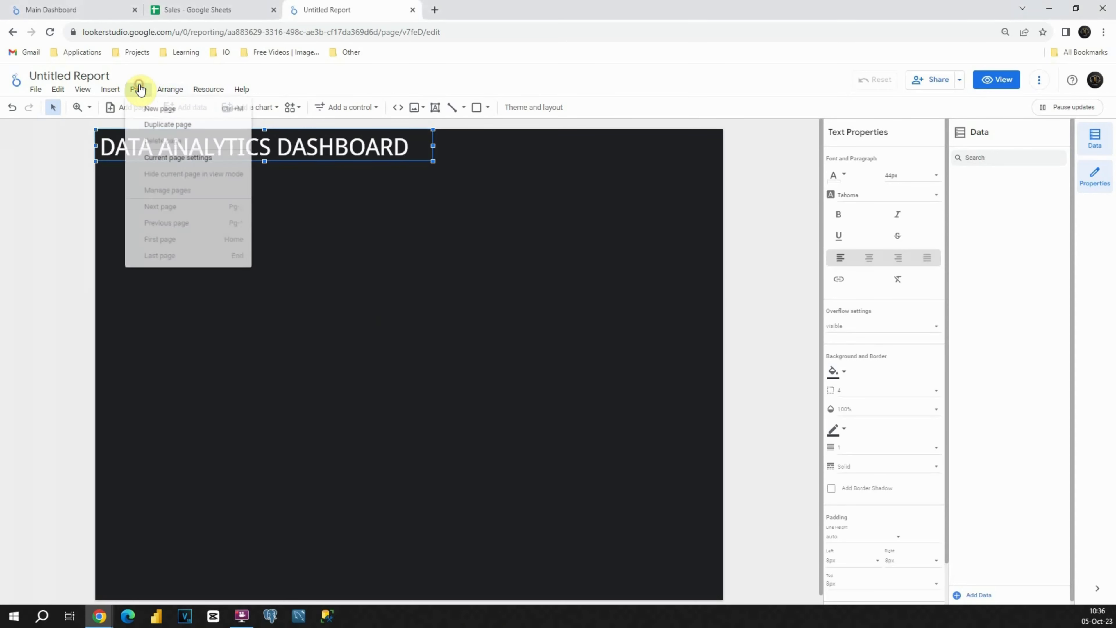
{"action": "left_click", "coordinate": [173, 159]}
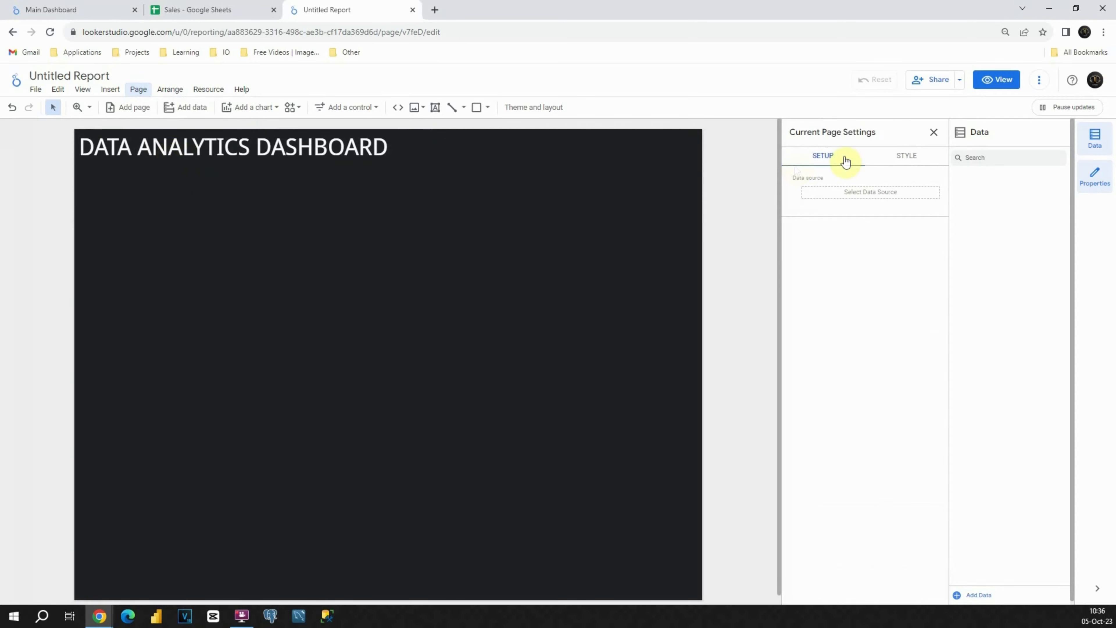
{"action": "left_click", "coordinate": [902, 159]}
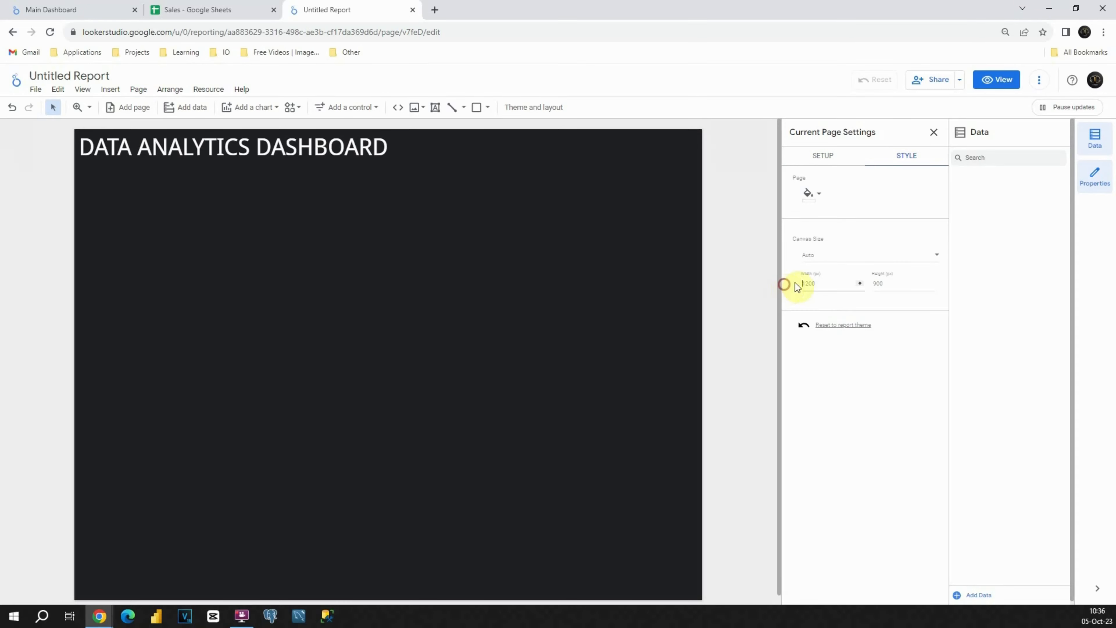
{"action": "left_click", "coordinate": [816, 283]}
{"action": "type", "text": "2"}
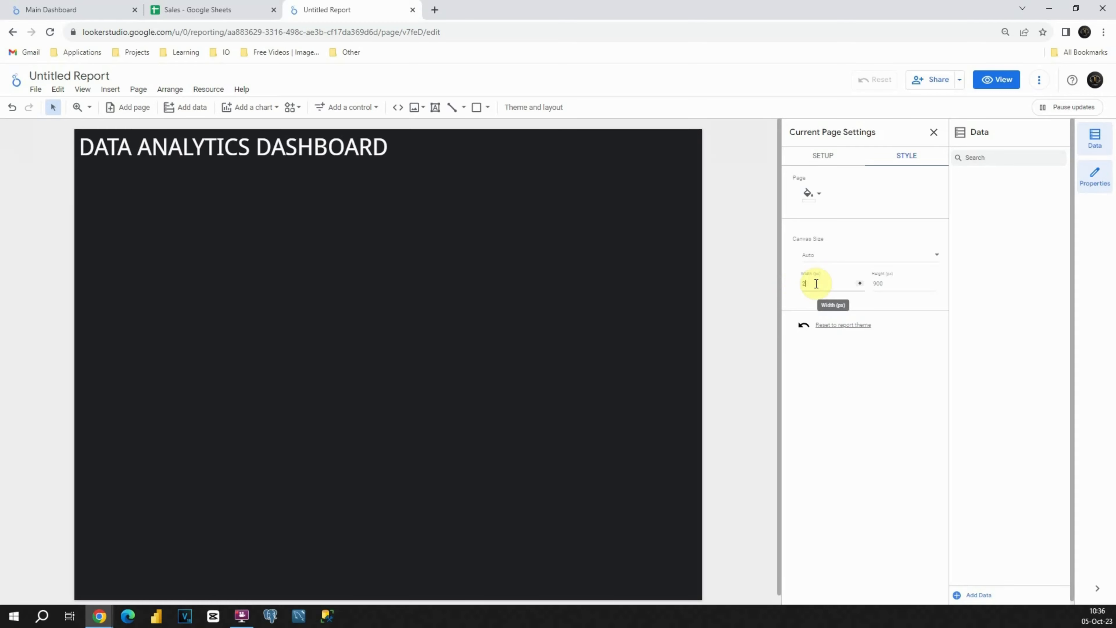
{"action": "type", "text": "000"}
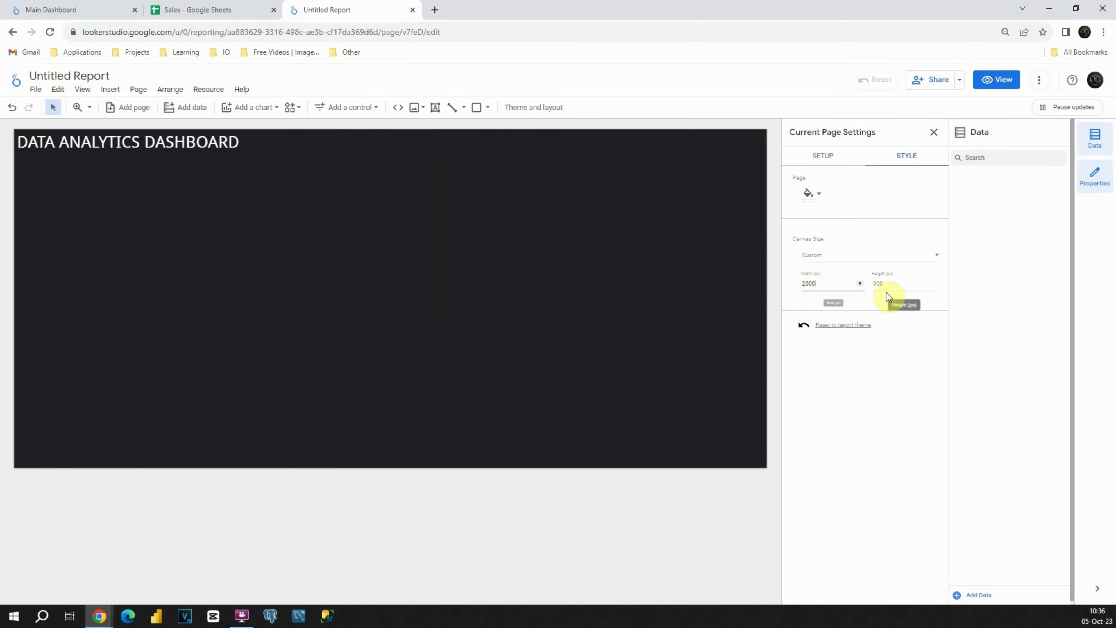
{"action": "left_click", "coordinate": [876, 285]}
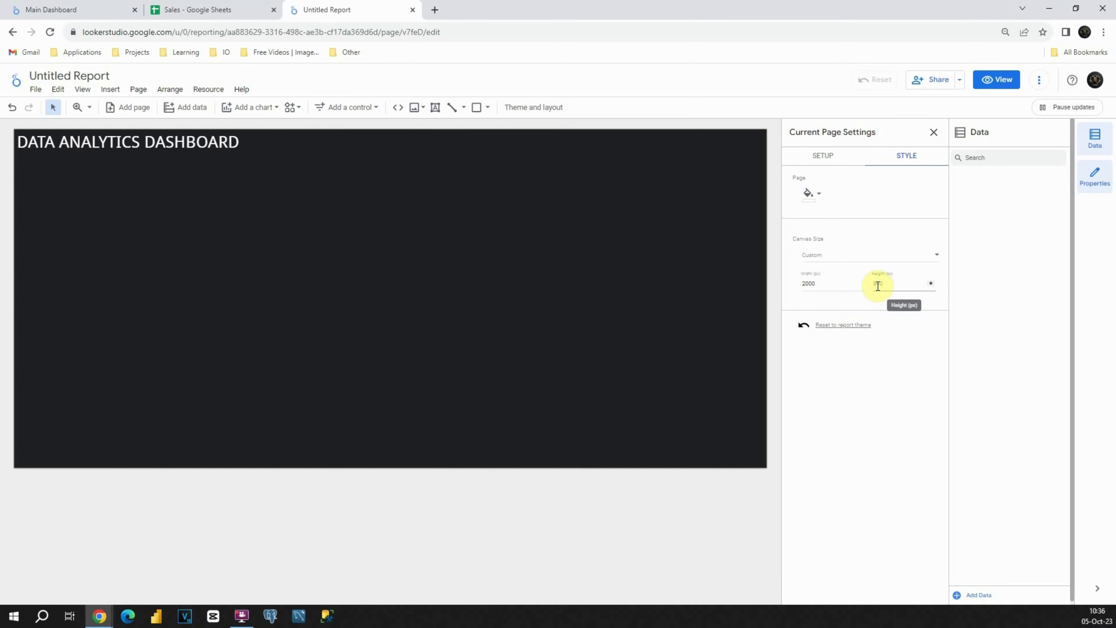
{"action": "type", "text": "1150"}
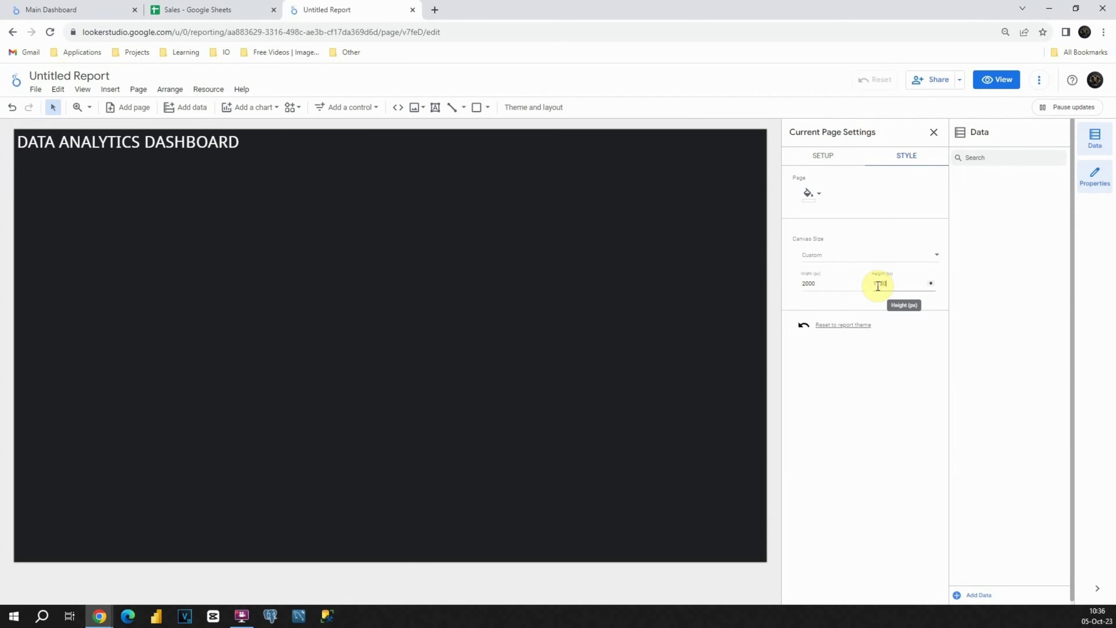
{"action": "left_click", "coordinate": [445, 229]}
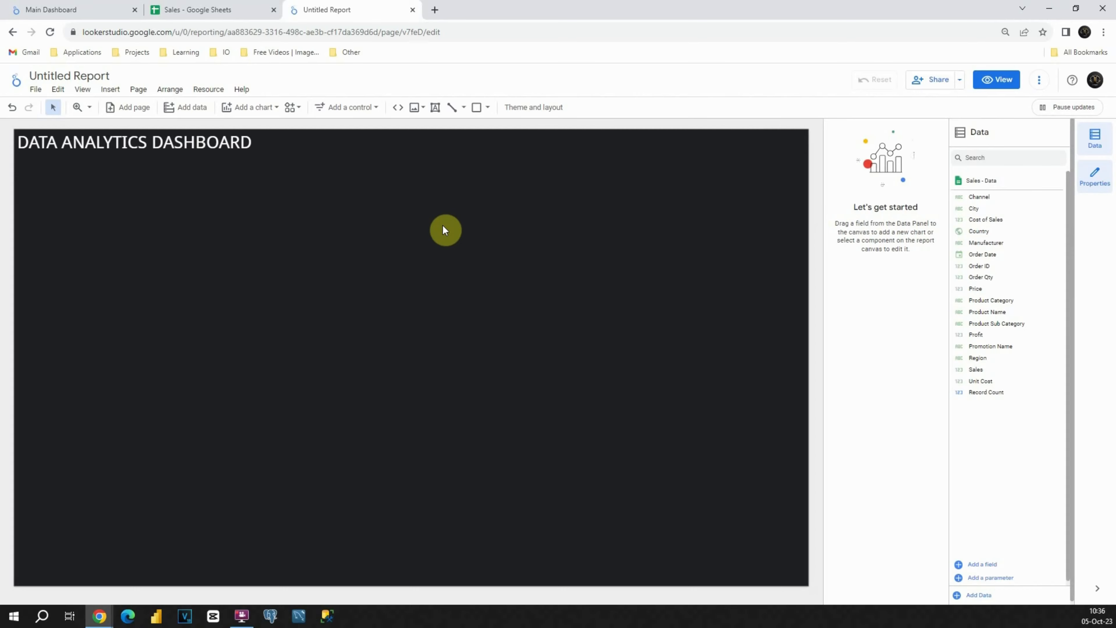
Draw a thin rectangular band across the full page width just below the title.
{"action": "left_click", "coordinate": [476, 107]}
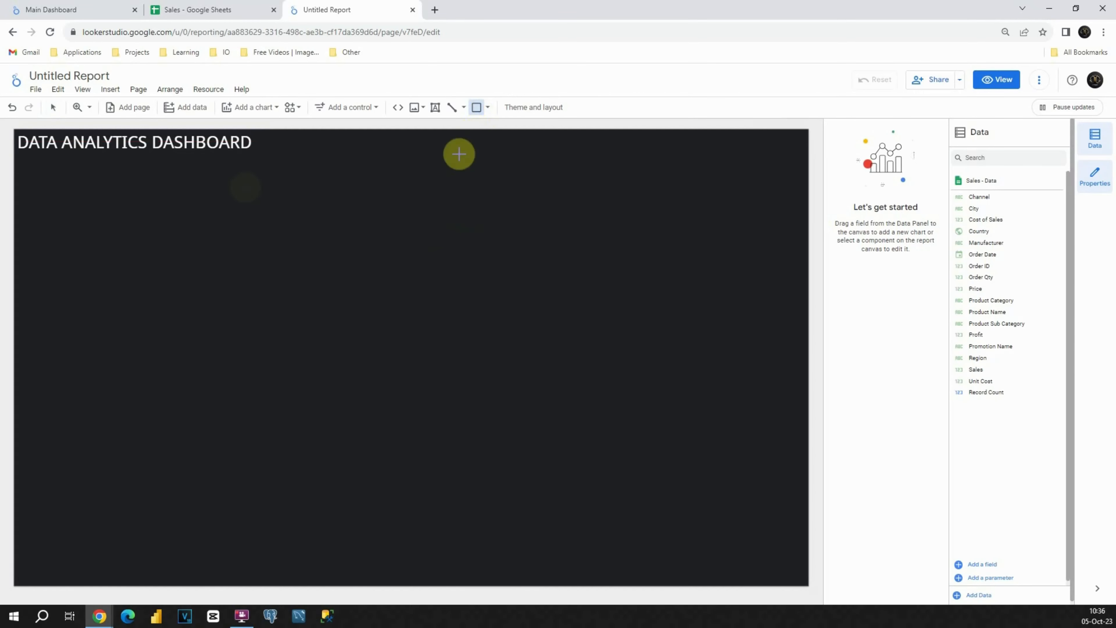
{"action": "mouse_move", "coordinate": [65, 174]}
{"action": "left_mouse_down"}
{"action": "mouse_move", "coordinate": [145, 214]}
{"action": "mouse_move", "coordinate": [54, 176]}
{"action": "mouse_move", "coordinate": [808, 181]}
{"action": "left_mouse_up"}
{"action": "left_click_drag", "start_coordinate": [476, 166], "coordinate": [478, 169]}
{"action": "left_click", "coordinate": [511, 233]}
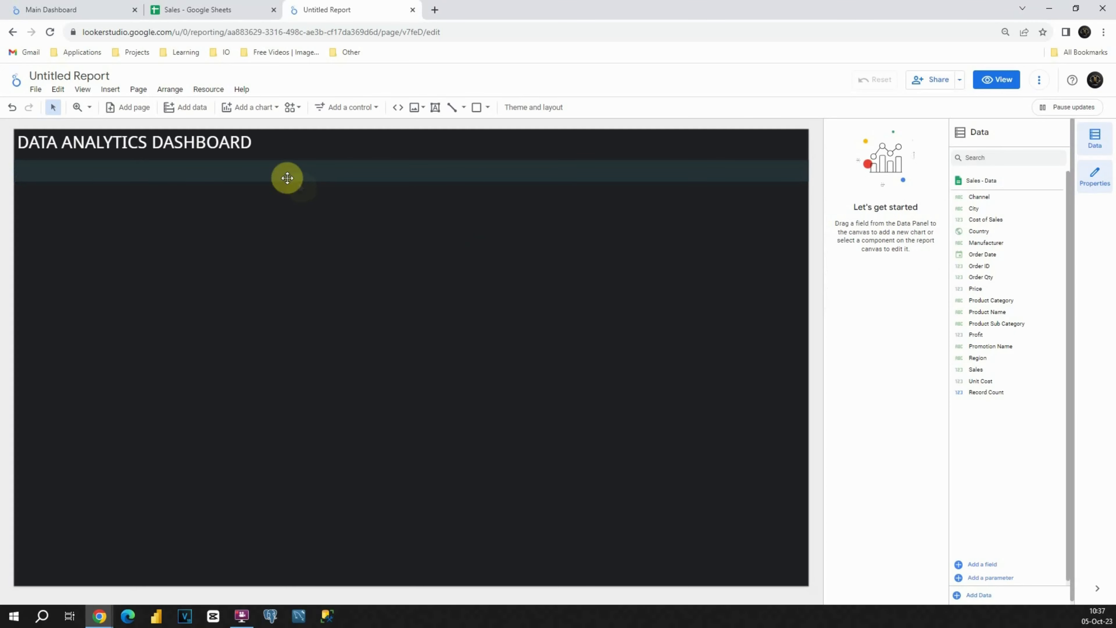
Duplicate the title text box onto the band below it and set the copied text's font size to 28px.
{"action": "left_click", "coordinate": [238, 143]}
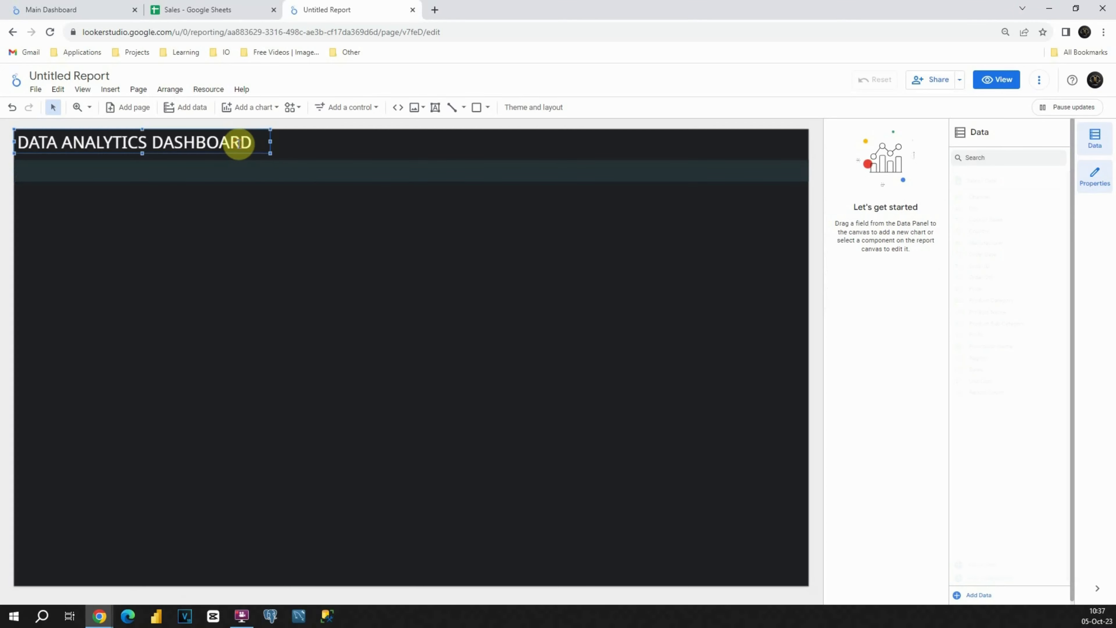
{"action": "key", "text": "ctrl+c"}
{"action": "key", "text": "ctrl+v"}
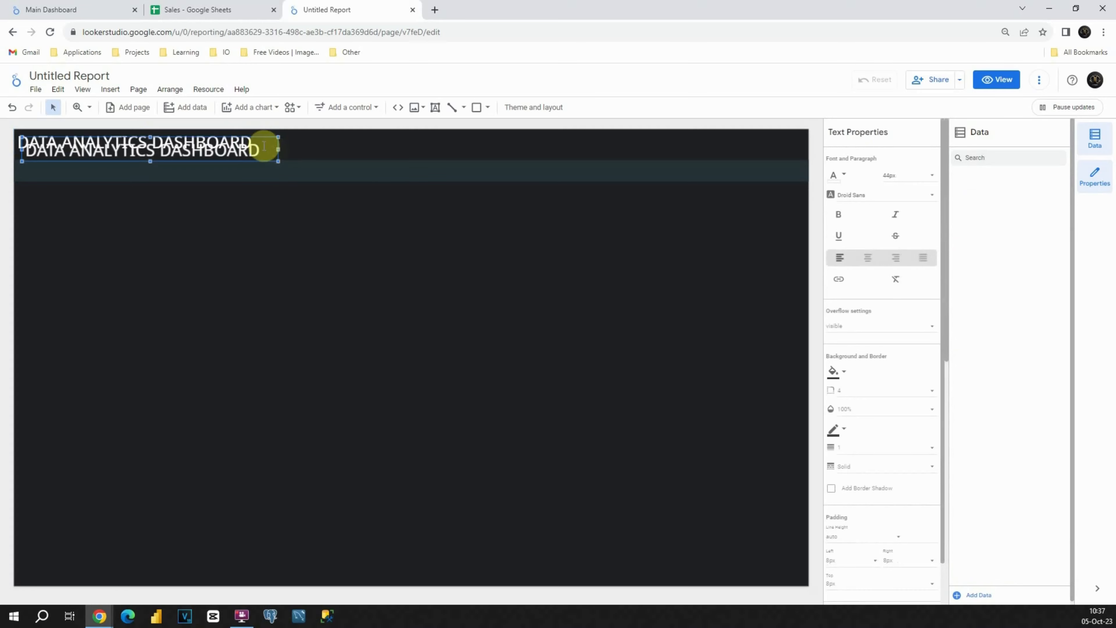
{"action": "left_click_drag", "start_coordinate": [264, 146], "coordinate": [259, 169]}
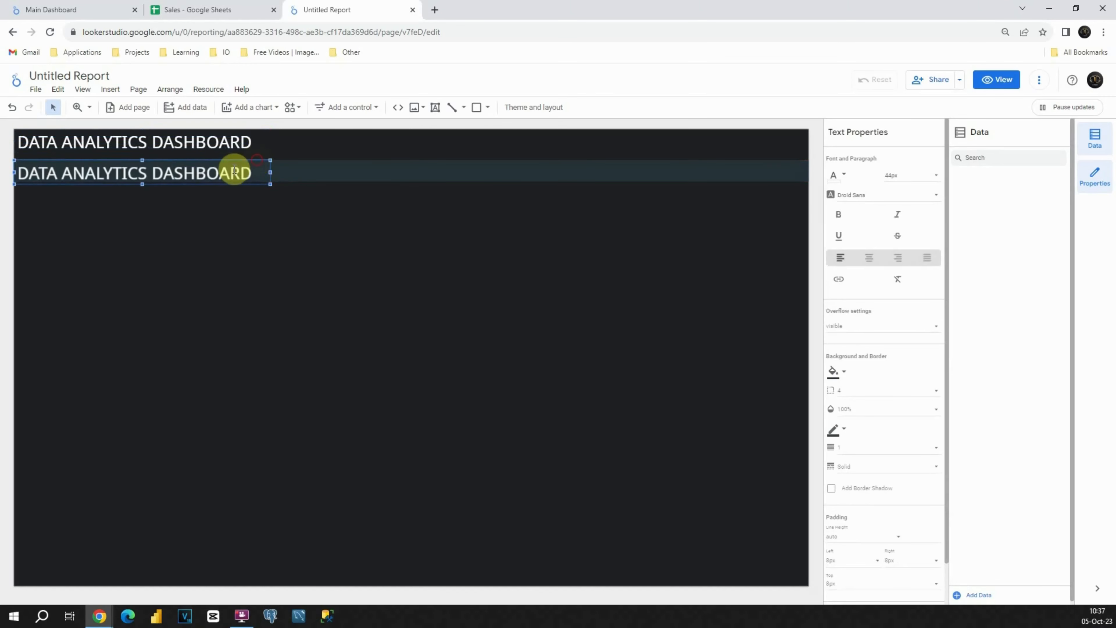
{"action": "triple_click", "coordinate": [208, 170]}
{"action": "left_click", "coordinate": [910, 174]}
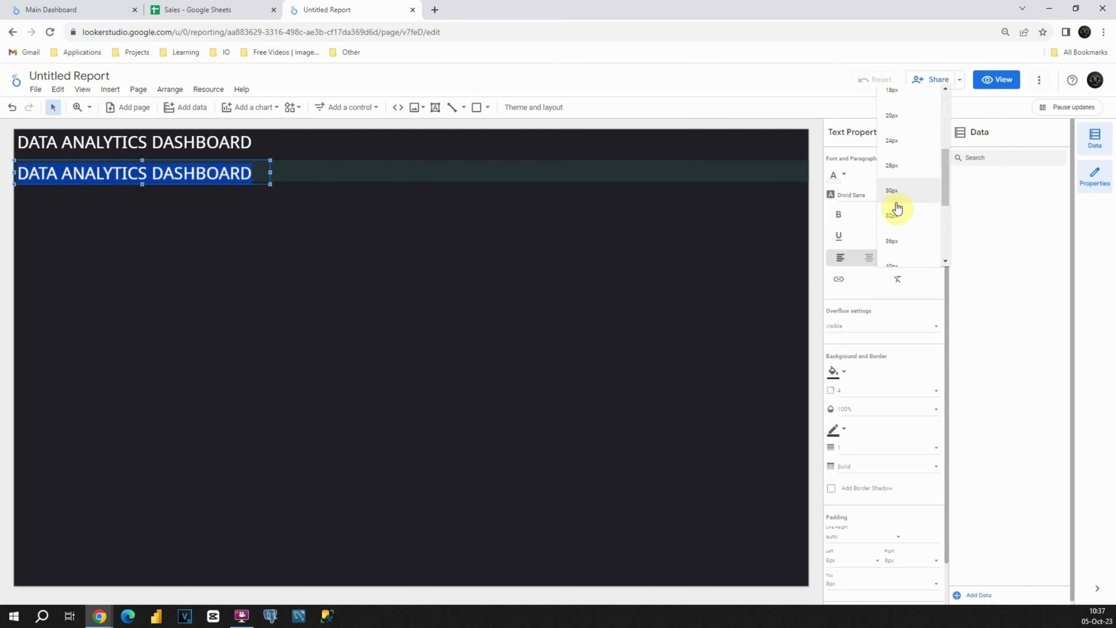
{"action": "left_click", "coordinate": [891, 166]}
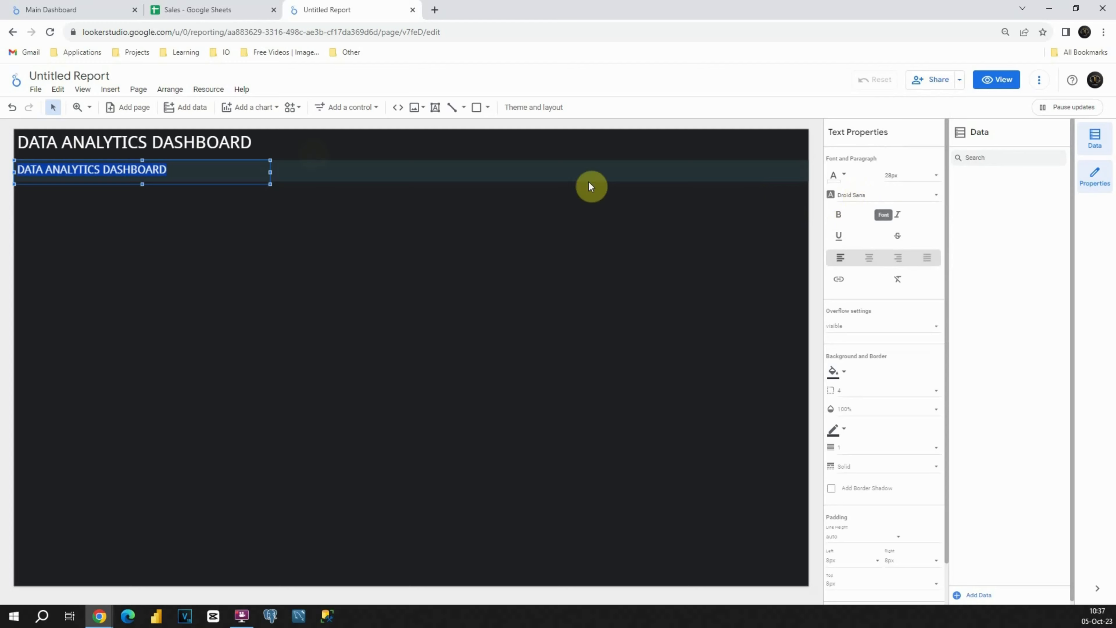
Replace the copied title text on the band with Overview and choose blue as the font color.
{"action": "left_click", "coordinate": [180, 169]}
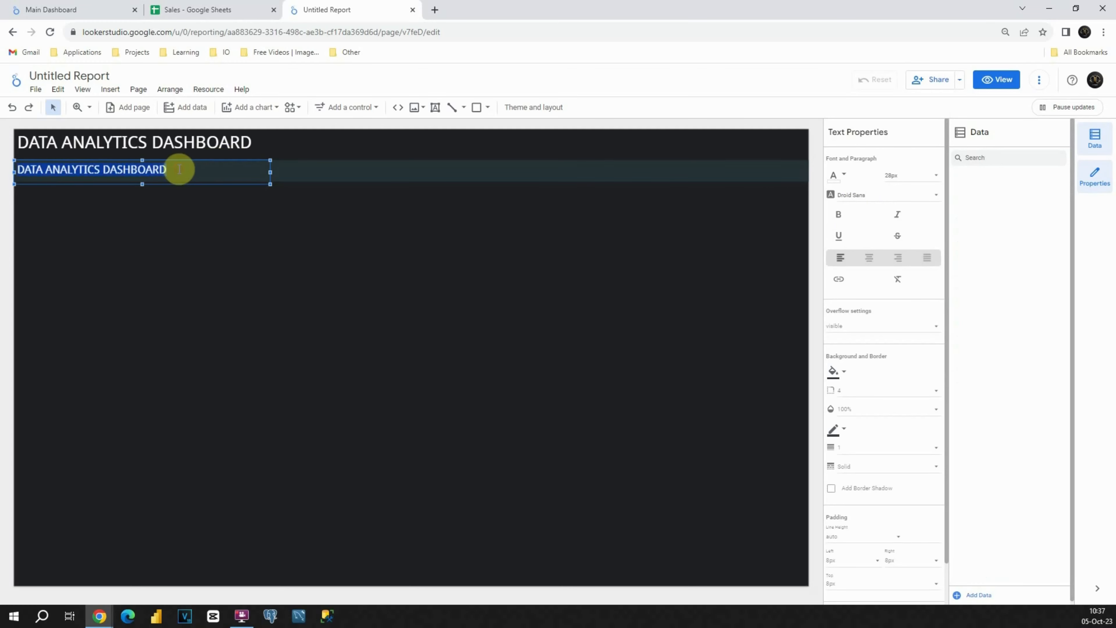
{"action": "type", "text": "Overview"}
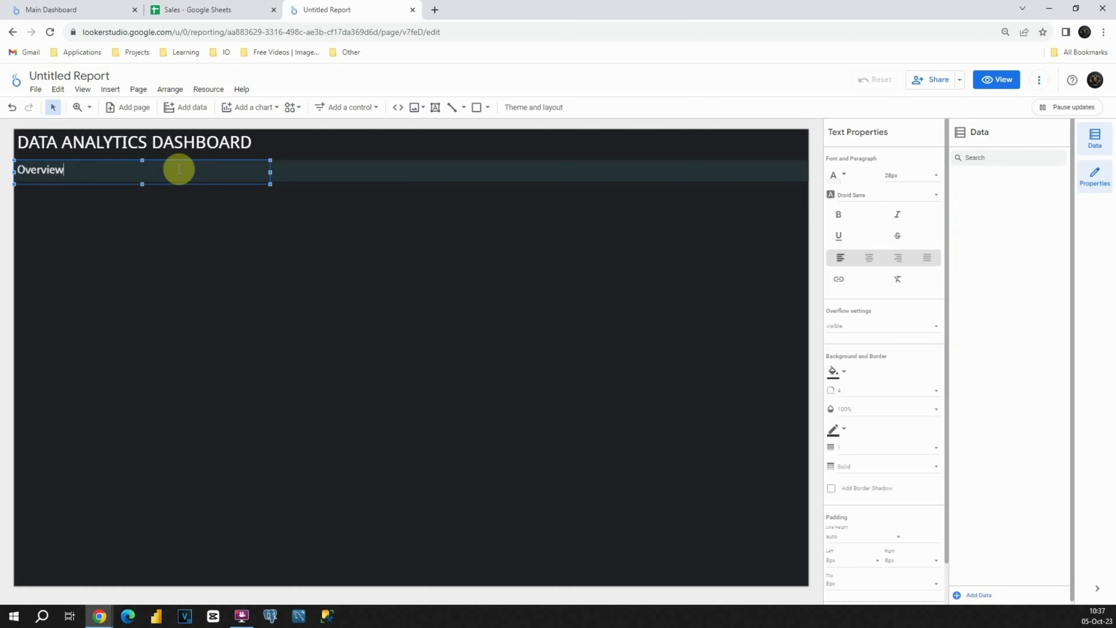
{"action": "left_click", "coordinate": [843, 175]}
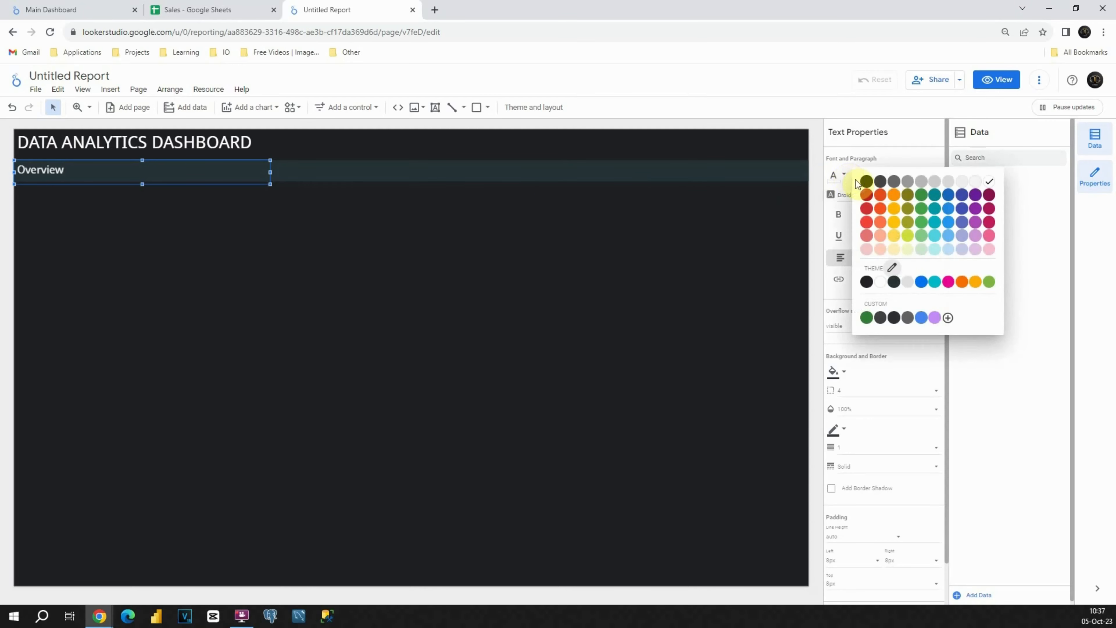
{"action": "left_click", "coordinate": [948, 219]}
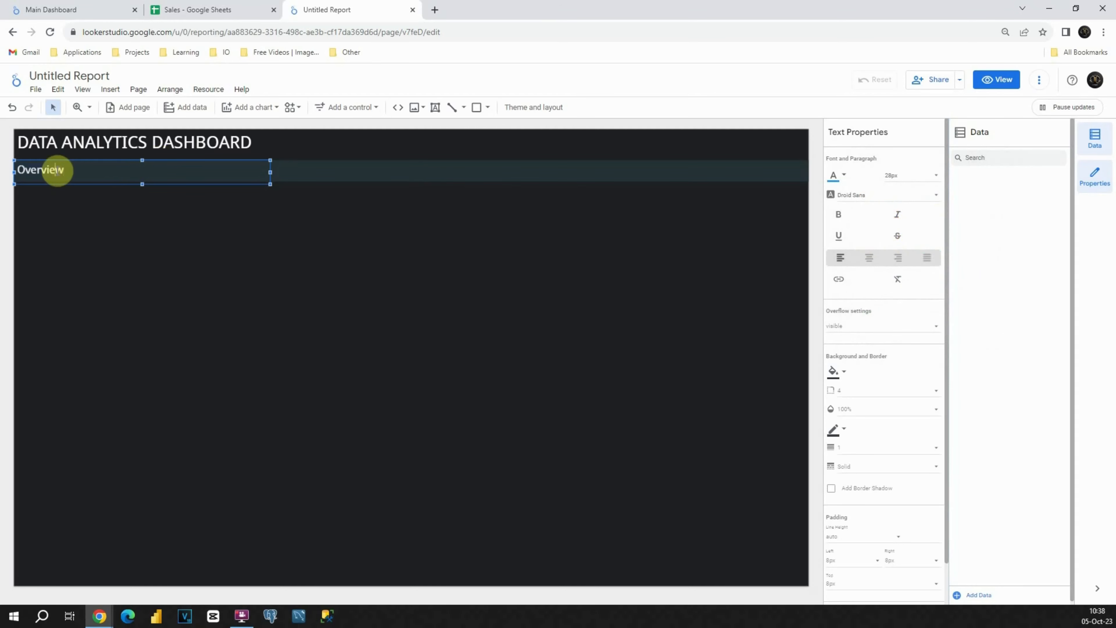
Apply the blue font color to the whole word Overview and narrow its text box to fit the word.
{"action": "double_click", "coordinate": [37, 169]}
{"action": "left_click", "coordinate": [844, 175]}
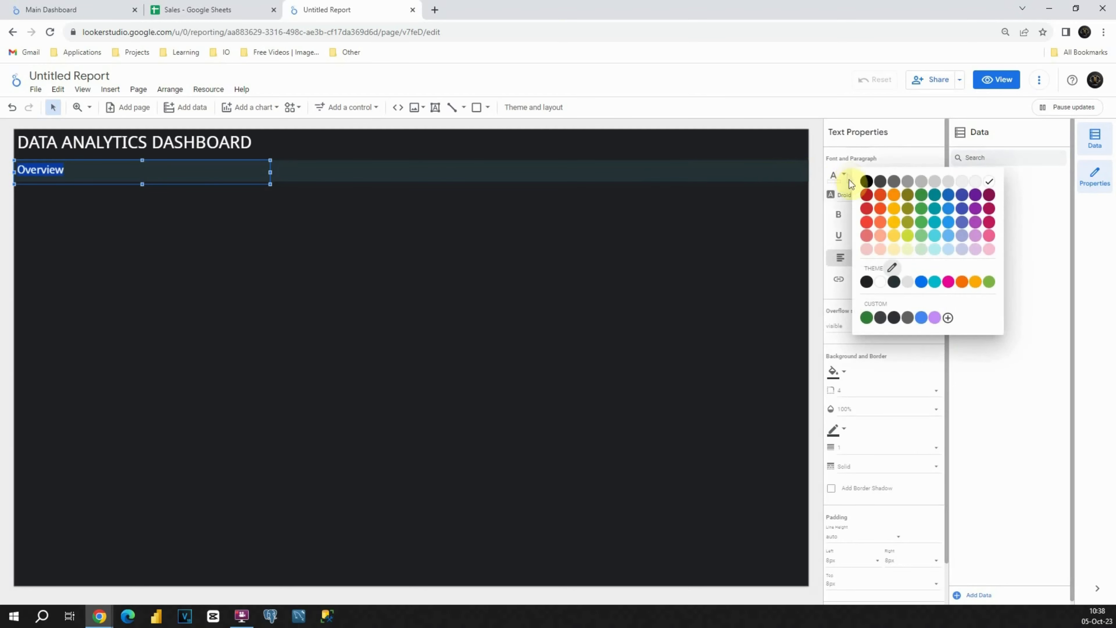
{"action": "left_click", "coordinate": [948, 220]}
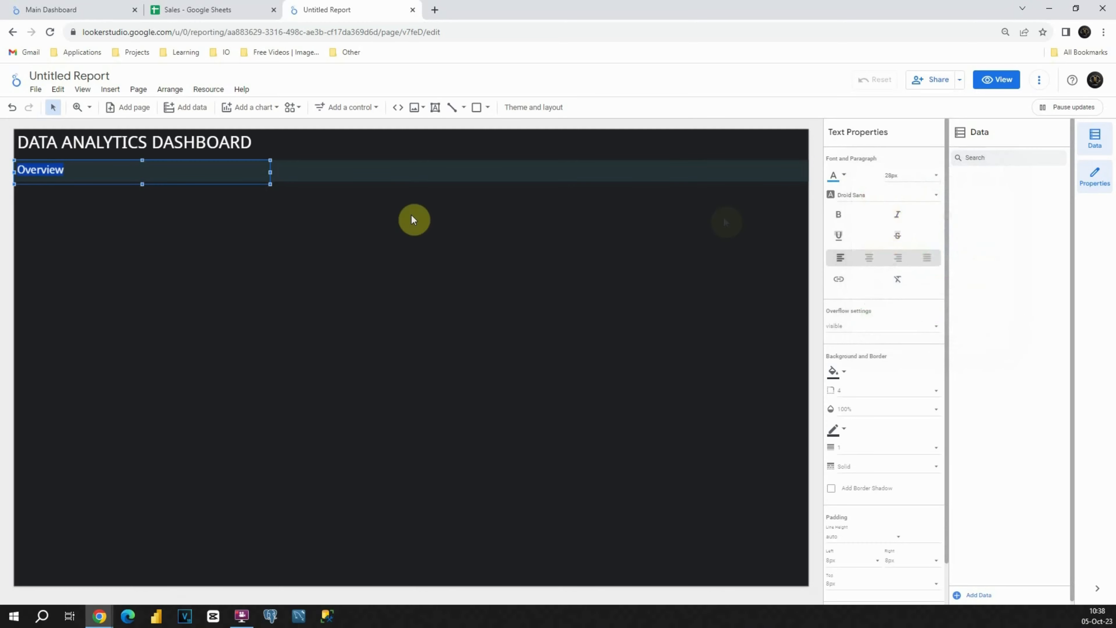
{"action": "left_click", "coordinate": [138, 210]}
{"action": "left_click", "coordinate": [62, 169]}
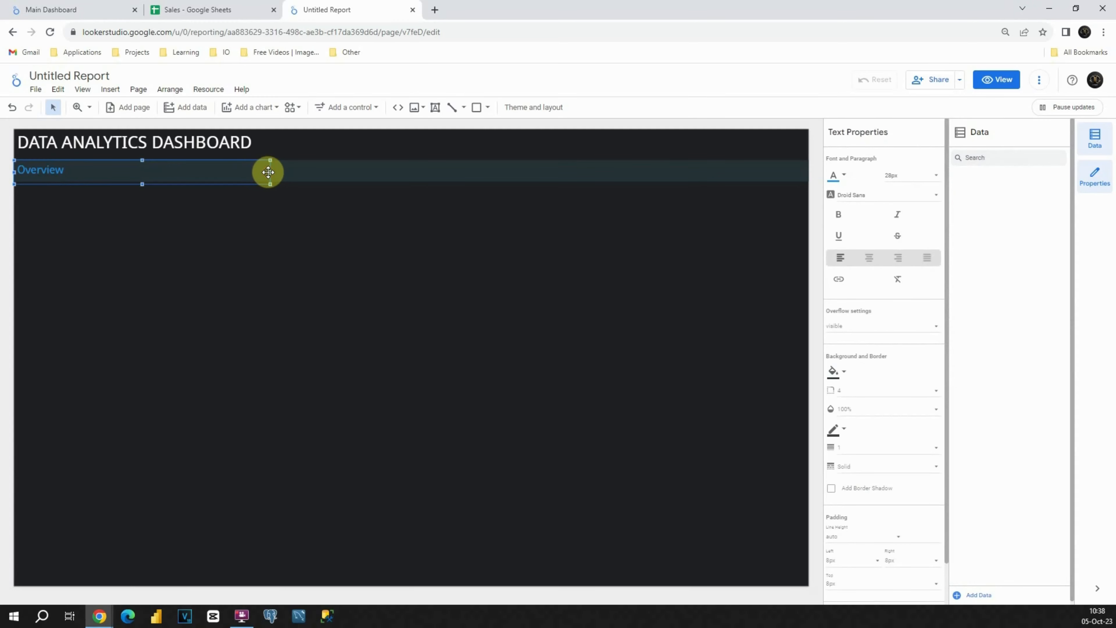
{"action": "left_click_drag", "start_coordinate": [270, 172], "coordinate": [77, 171]}
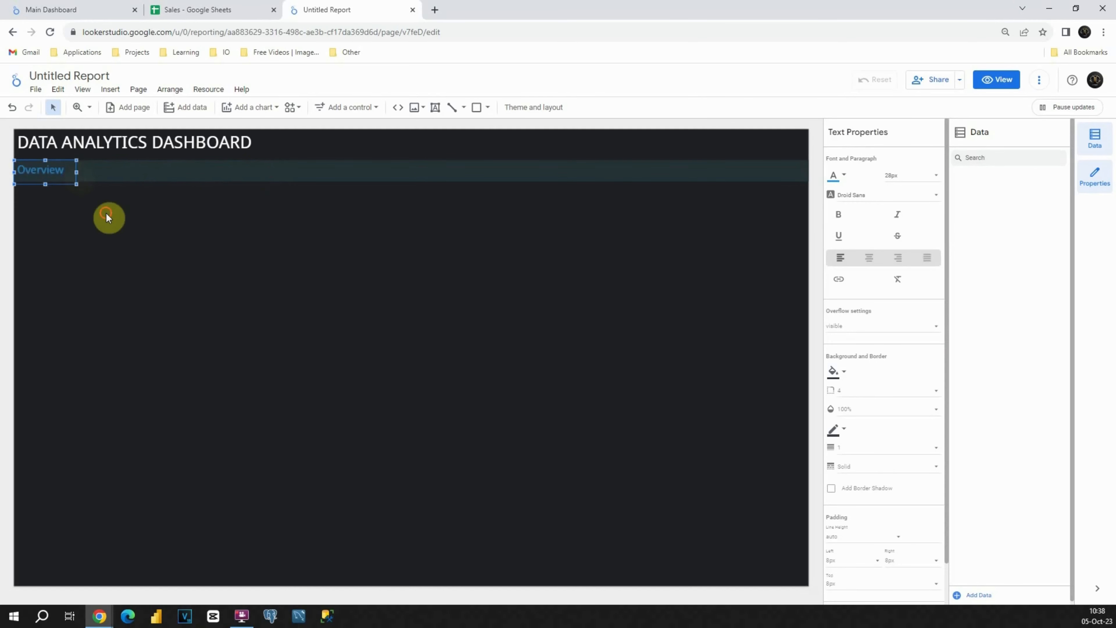
{"action": "left_click", "coordinate": [107, 217]}
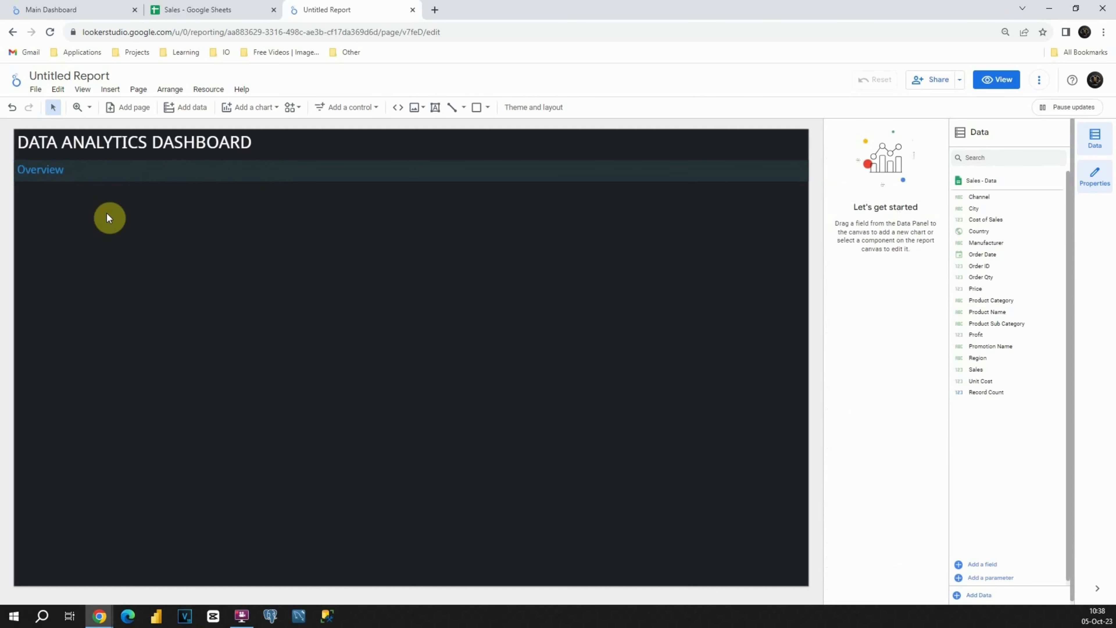
Make the whole DATA ANALYTICS DASHBOARD title bold.
{"action": "double_click", "coordinate": [128, 144]}
{"action": "key", "text": "ctrl+a"}
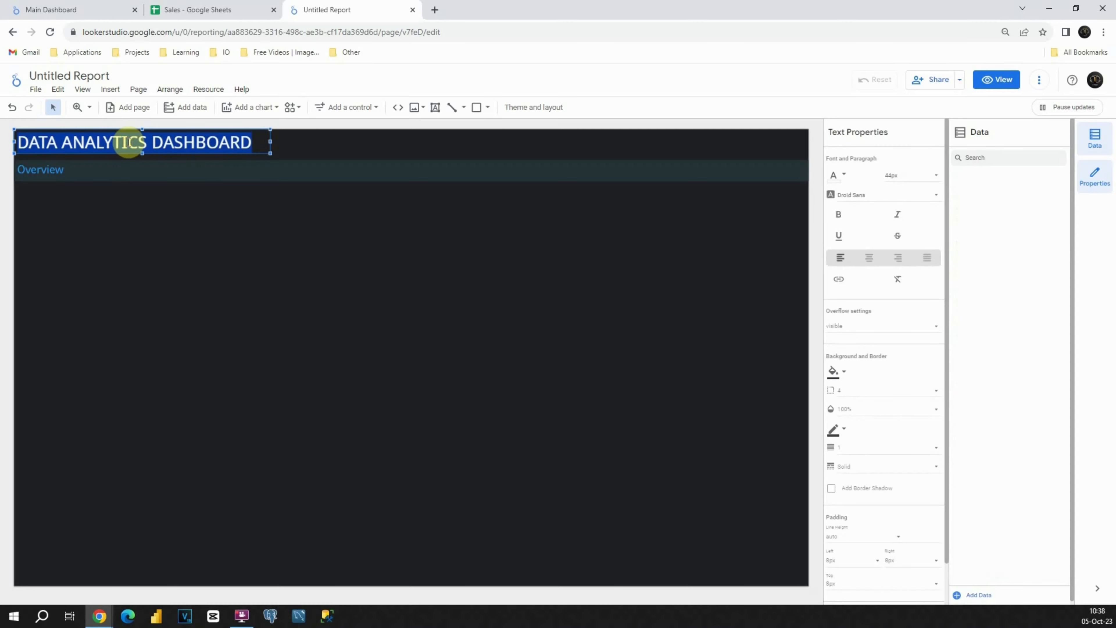
{"action": "left_click", "coordinate": [837, 215]}
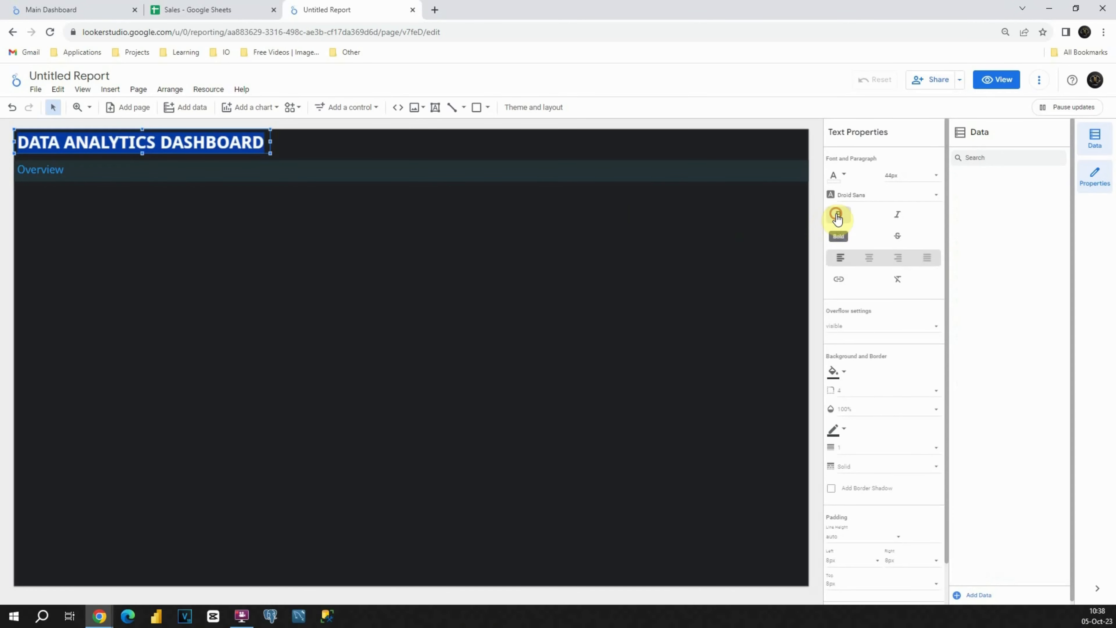
{"action": "left_click", "coordinate": [141, 204]}
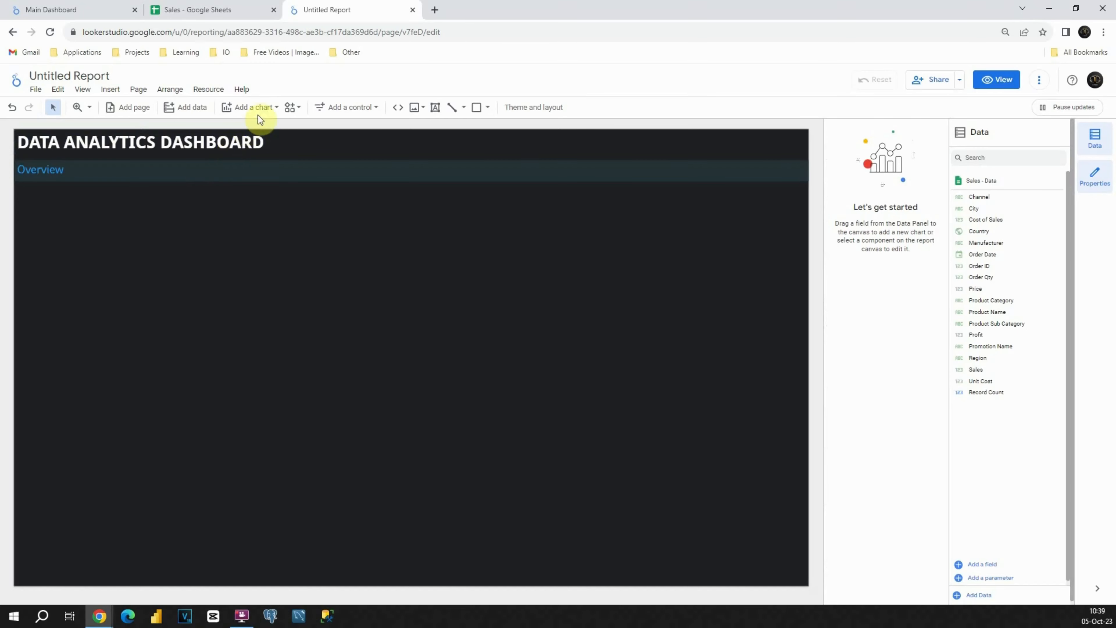
Add a scorecard chart below the Overview band and use Sales as its metric.
{"action": "left_click", "coordinate": [264, 108]}
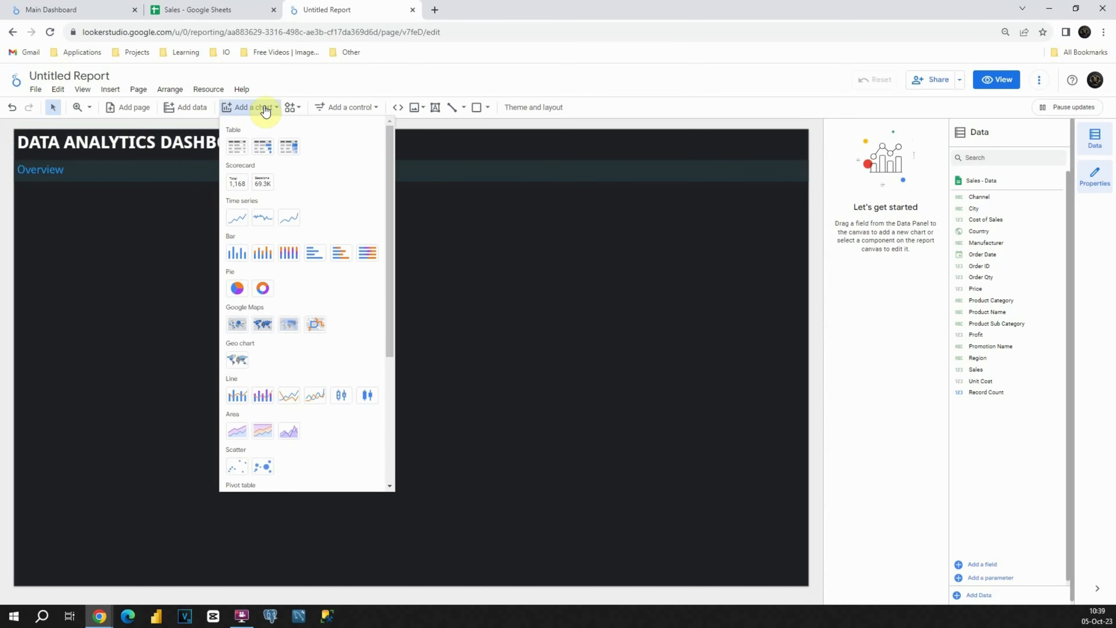
{"action": "left_click", "coordinate": [236, 183]}
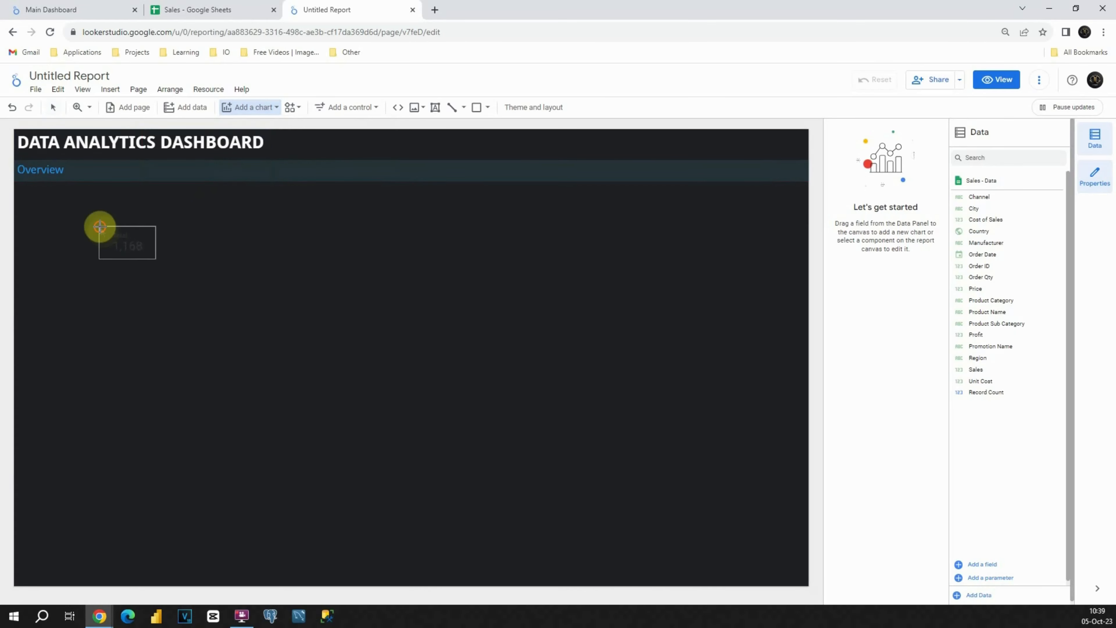
{"action": "left_click", "coordinate": [100, 227]}
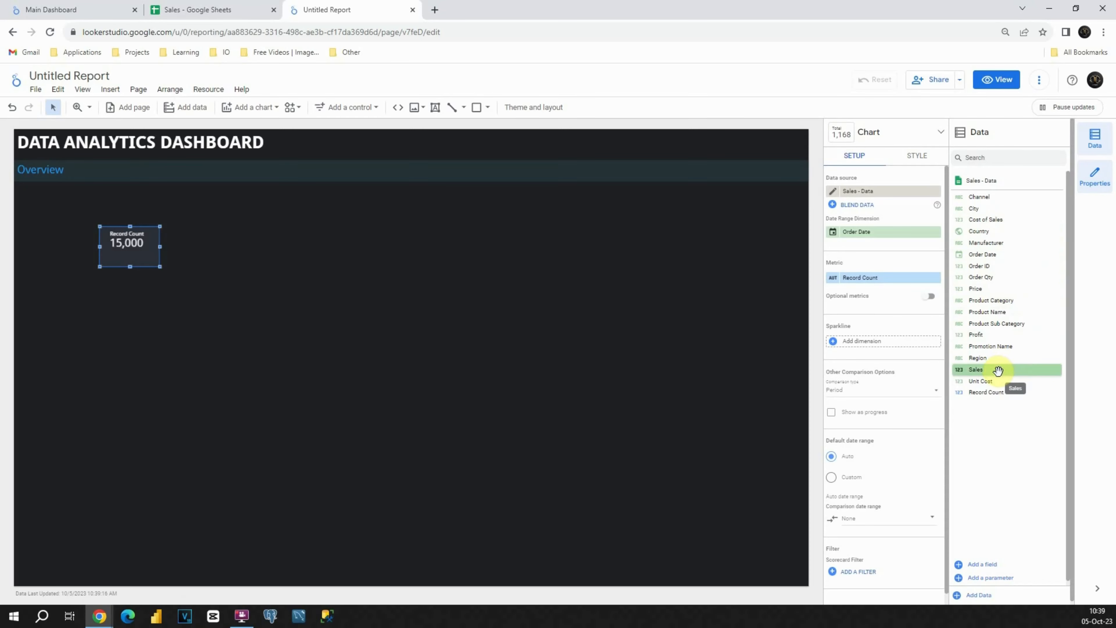
{"action": "left_click_drag", "start_coordinate": [998, 370], "coordinate": [880, 280]}
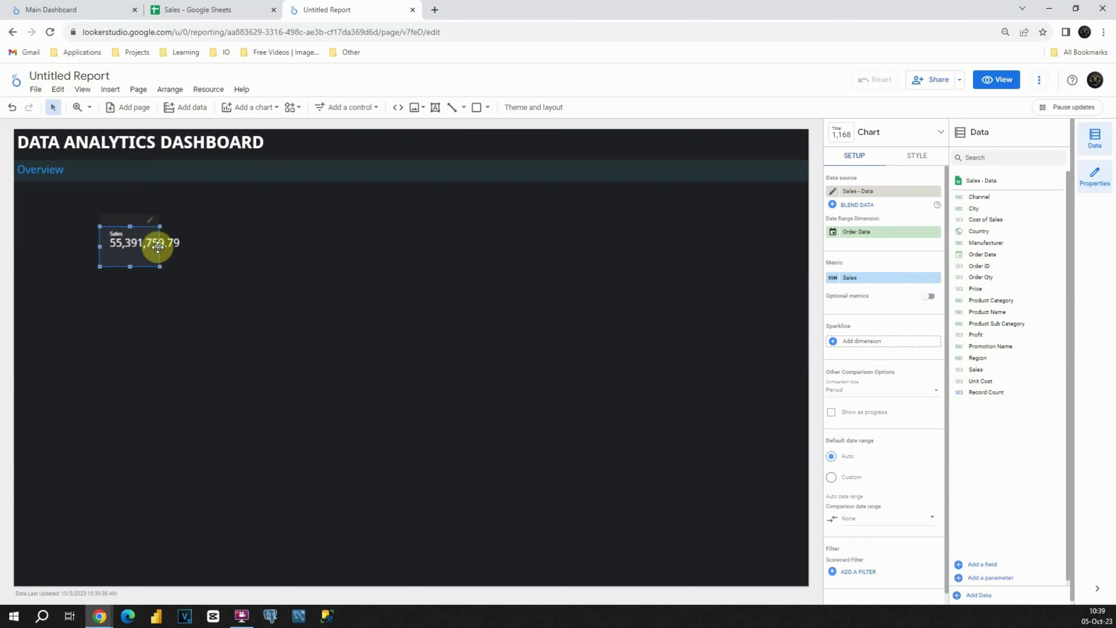
Show the Sales scorecard's value as compact numbers and center its metric name, metric value and comparison.
{"action": "left_click", "coordinate": [920, 155]}
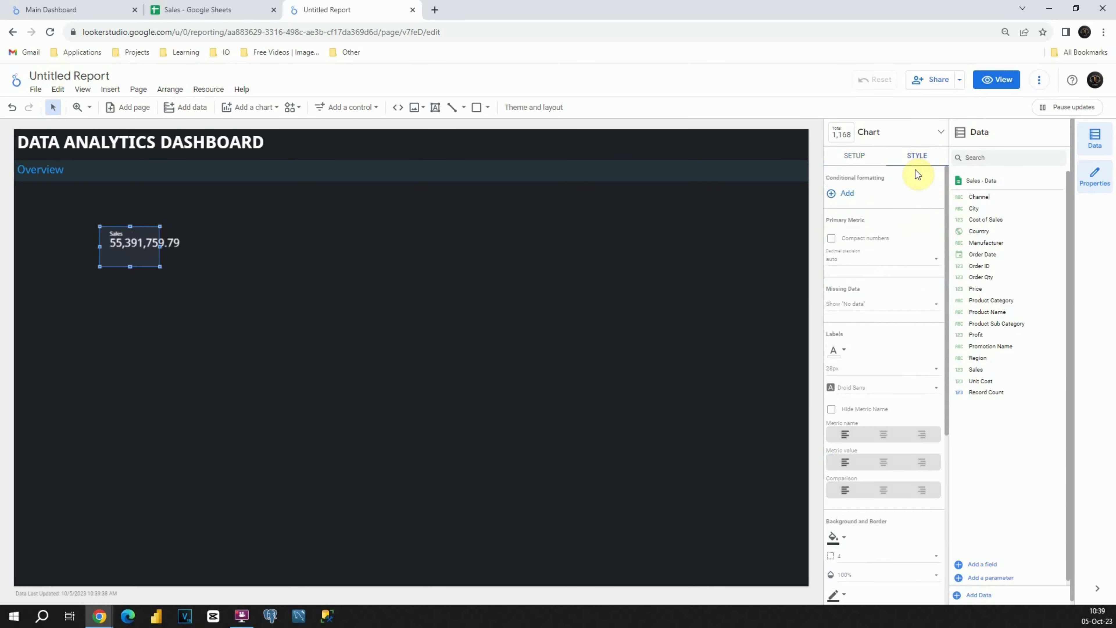
{"action": "left_click", "coordinate": [831, 239]}
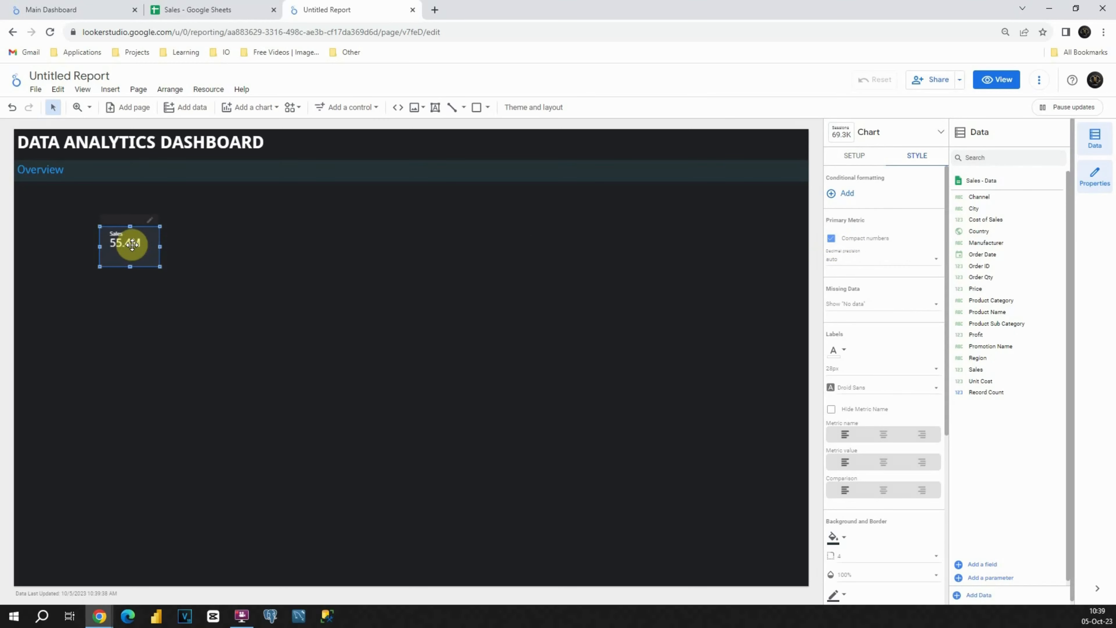
{"action": "left_click", "coordinate": [883, 434]}
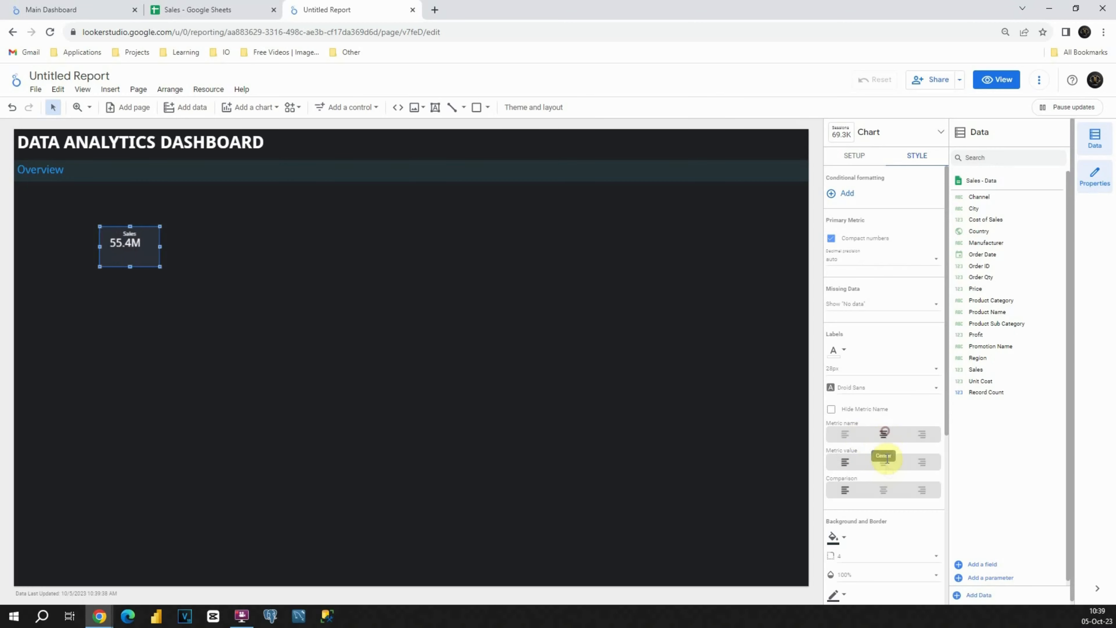
{"action": "left_click", "coordinate": [884, 462]}
{"action": "left_click", "coordinate": [883, 490]}
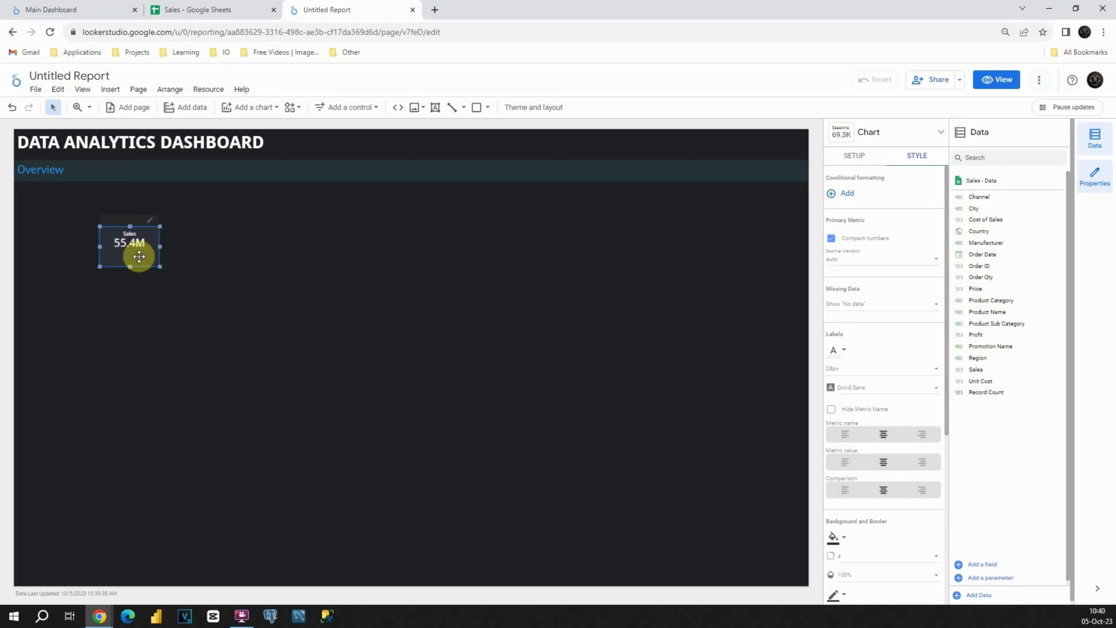
Set the Sales scorecard's labels to 36px Arial and reduce the card's height to fit its text.
{"action": "left_click", "coordinate": [868, 374]}
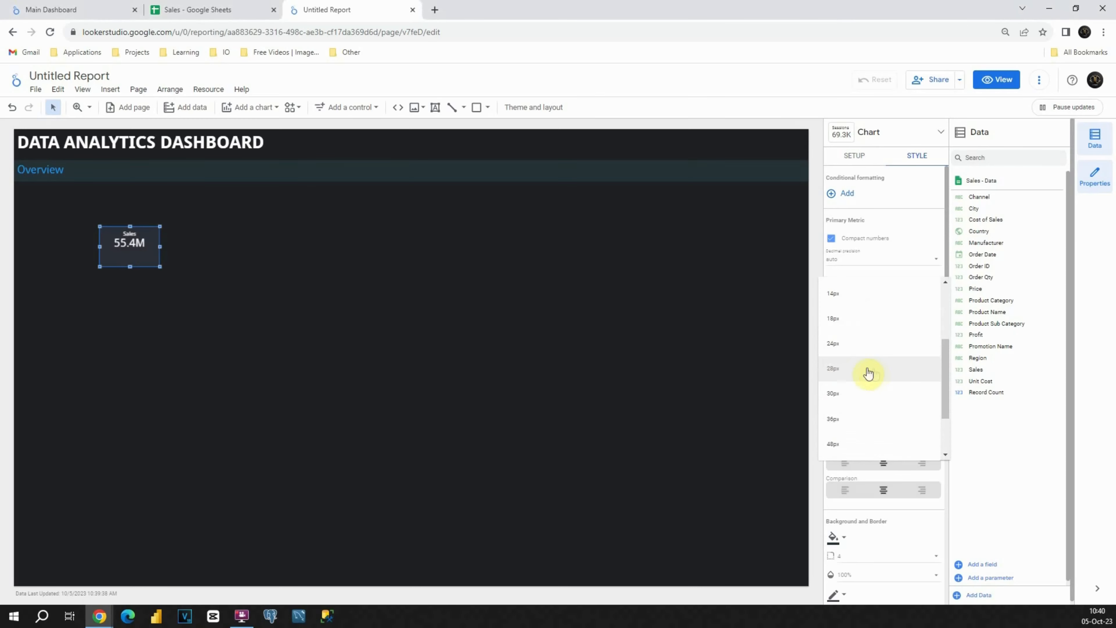
{"action": "left_click", "coordinate": [850, 421]}
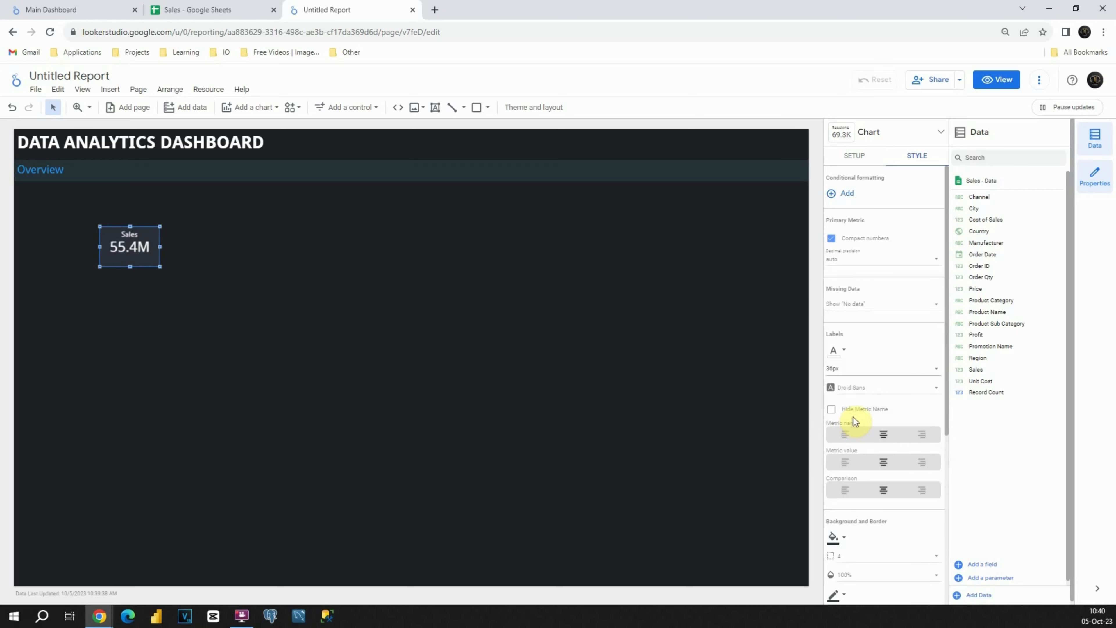
{"action": "left_click", "coordinate": [854, 388]}
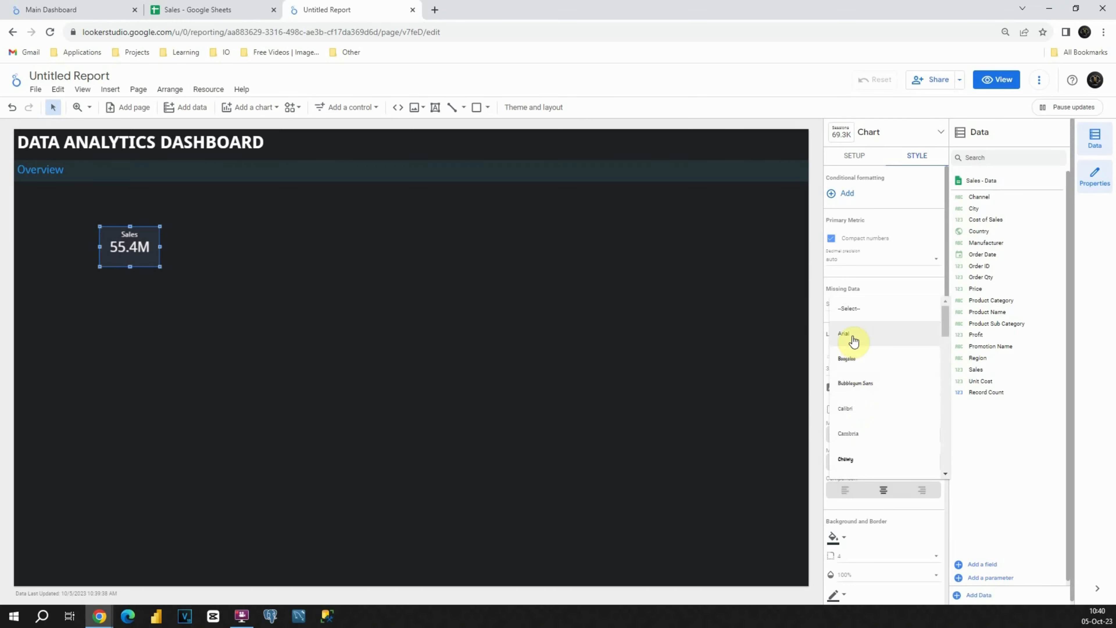
{"action": "left_click", "coordinate": [853, 338]}
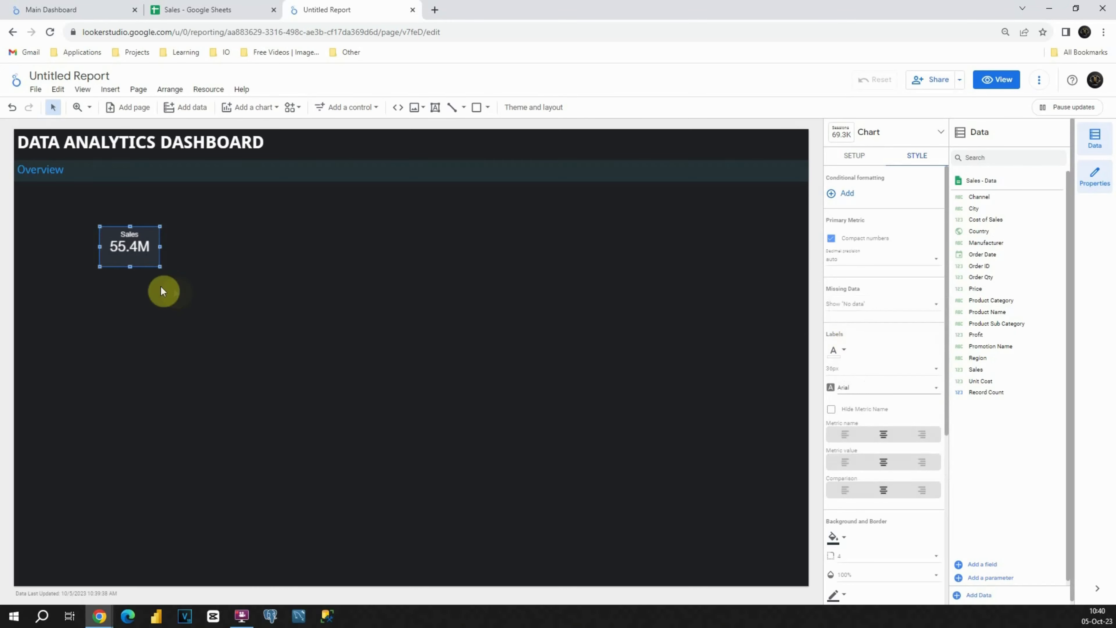
{"action": "left_click_drag", "start_coordinate": [130, 268], "coordinate": [131, 257]}
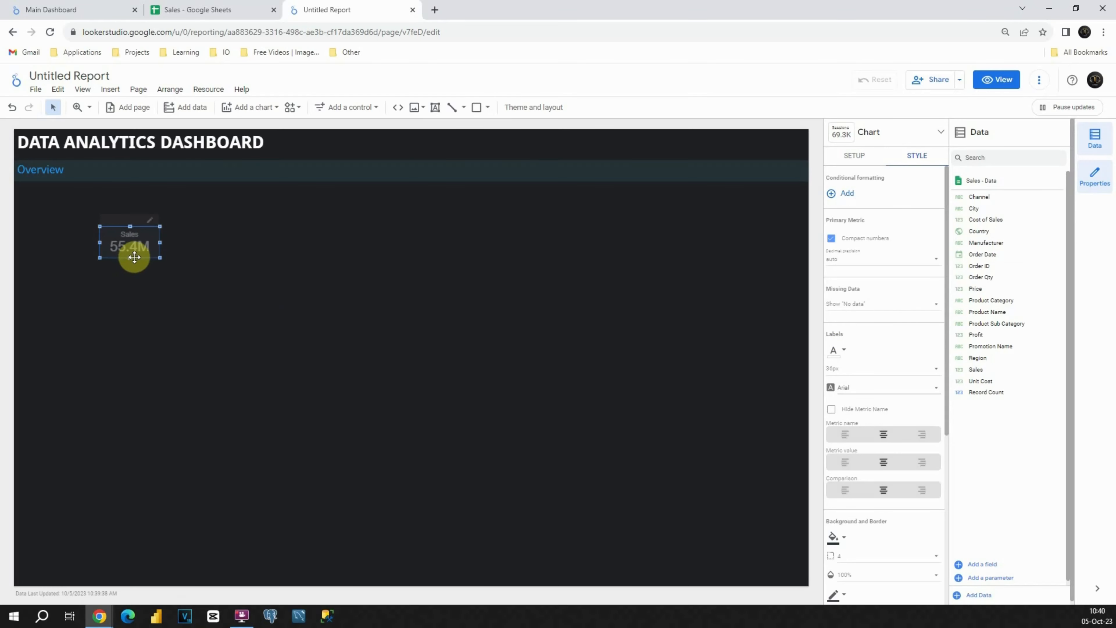
{"action": "left_click", "coordinate": [203, 259]}
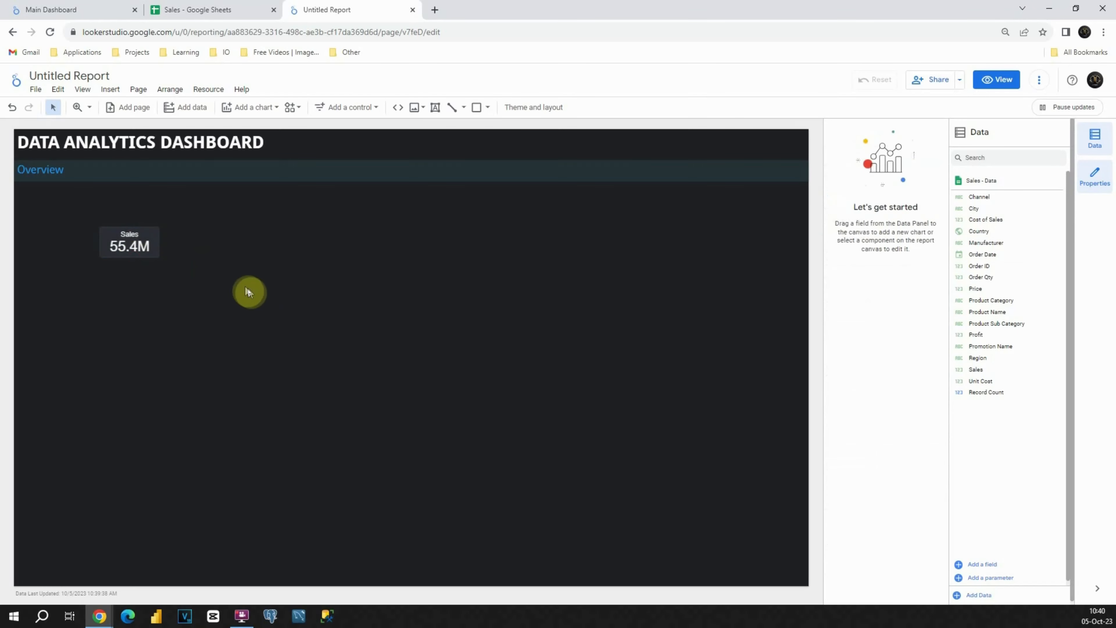
Duplicate the Sales scorecard and spread the copies into a row of nine cards across the page below the Overview band.
{"action": "left_click", "coordinate": [148, 240]}
{"action": "left_click", "coordinate": [264, 259]}
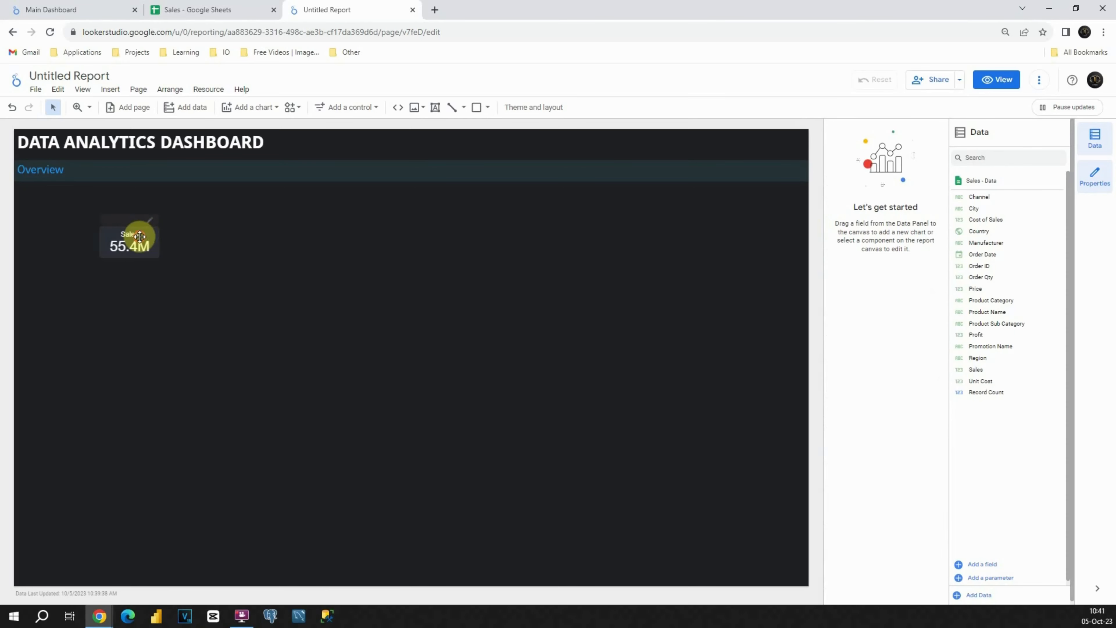
{"action": "left_click_drag", "start_coordinate": [134, 238], "coordinate": [276, 244]}
{"action": "key", "text": "ctrl+v"}
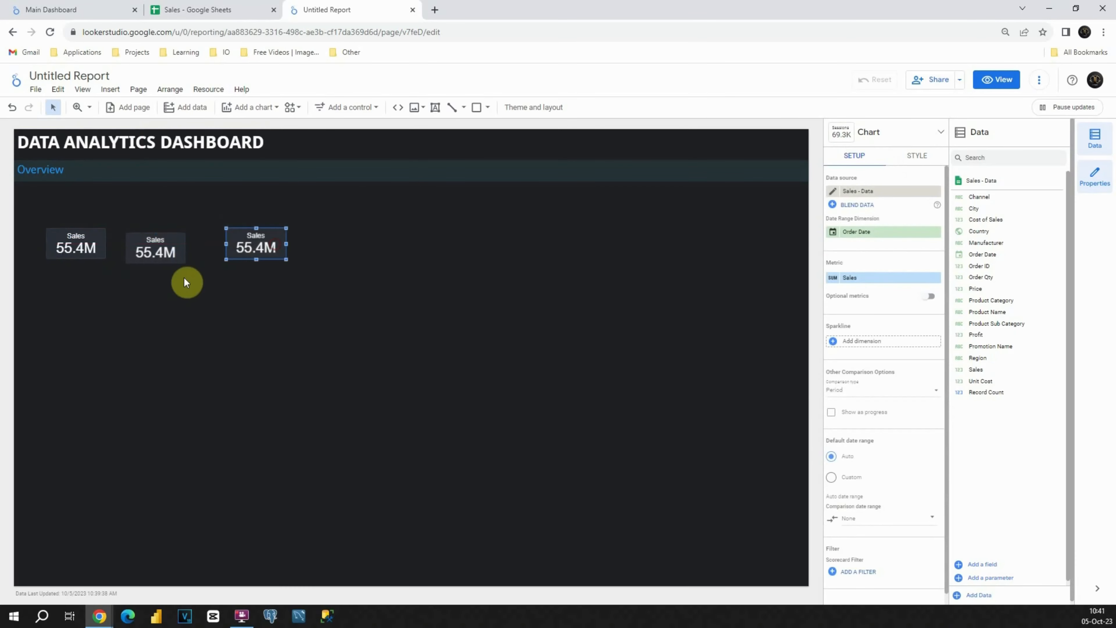
{"action": "key", "text": "ctrl+v"}
{"action": "left_click_drag", "start_coordinate": [118, 262], "coordinate": [380, 239]}
{"action": "key", "text": "ctrl+v"}
{"action": "left_click_drag", "start_coordinate": [110, 275], "coordinate": [431, 242]}
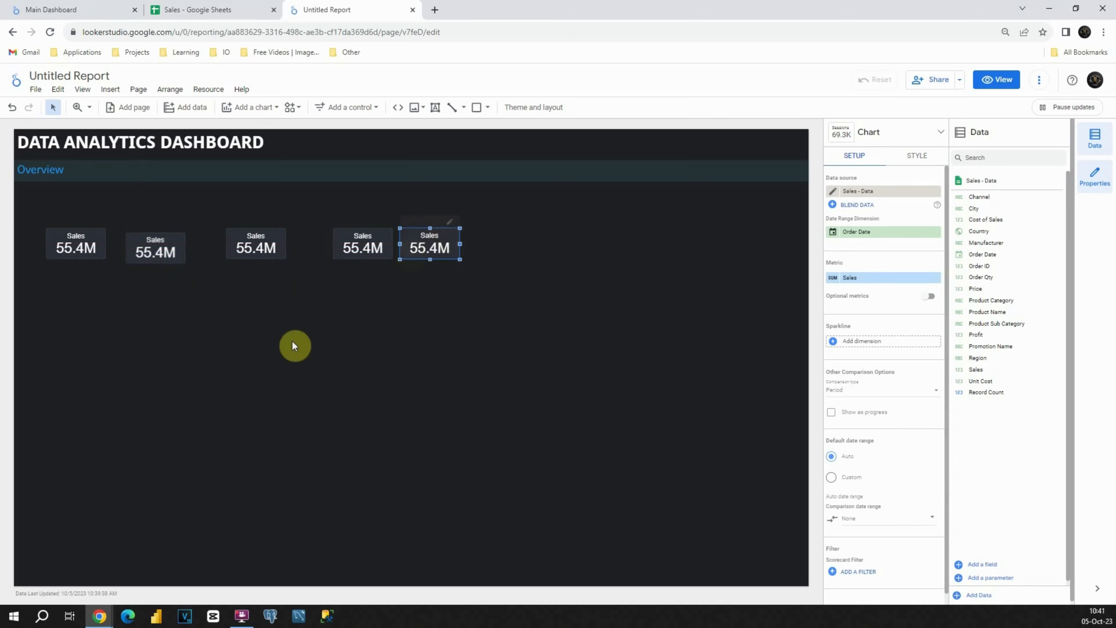
{"action": "key", "text": "ctrl+v"}
{"action": "left_click_drag", "start_coordinate": [112, 284], "coordinate": [538, 244]}
{"action": "key", "text": "ctrl+v"}
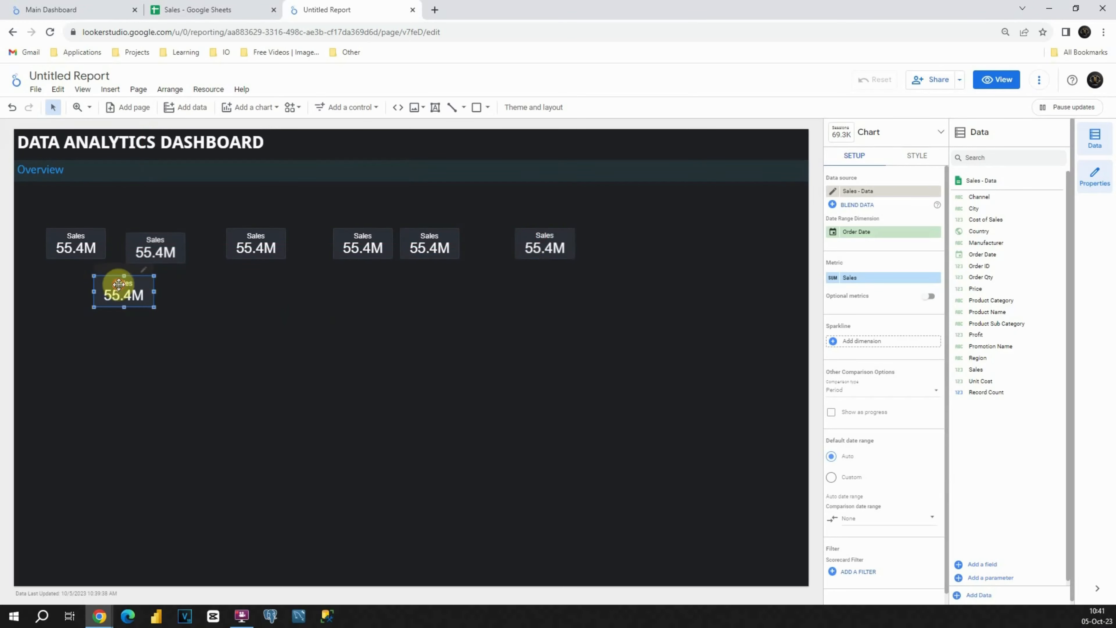
{"action": "left_click_drag", "start_coordinate": [122, 287], "coordinate": [628, 250]}
{"action": "key", "text": "ctrl+v"}
{"action": "left_click_drag", "start_coordinate": [143, 308], "coordinate": [702, 252]}
{"action": "key", "text": "ctrl+v"}
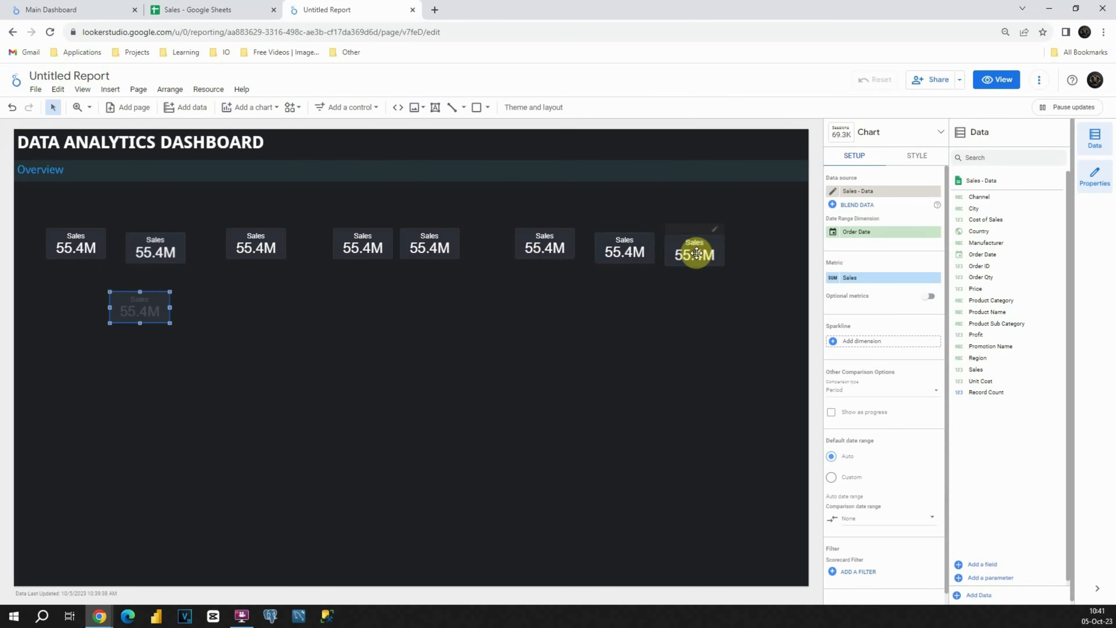
{"action": "left_click_drag", "start_coordinate": [148, 313], "coordinate": [775, 253]}
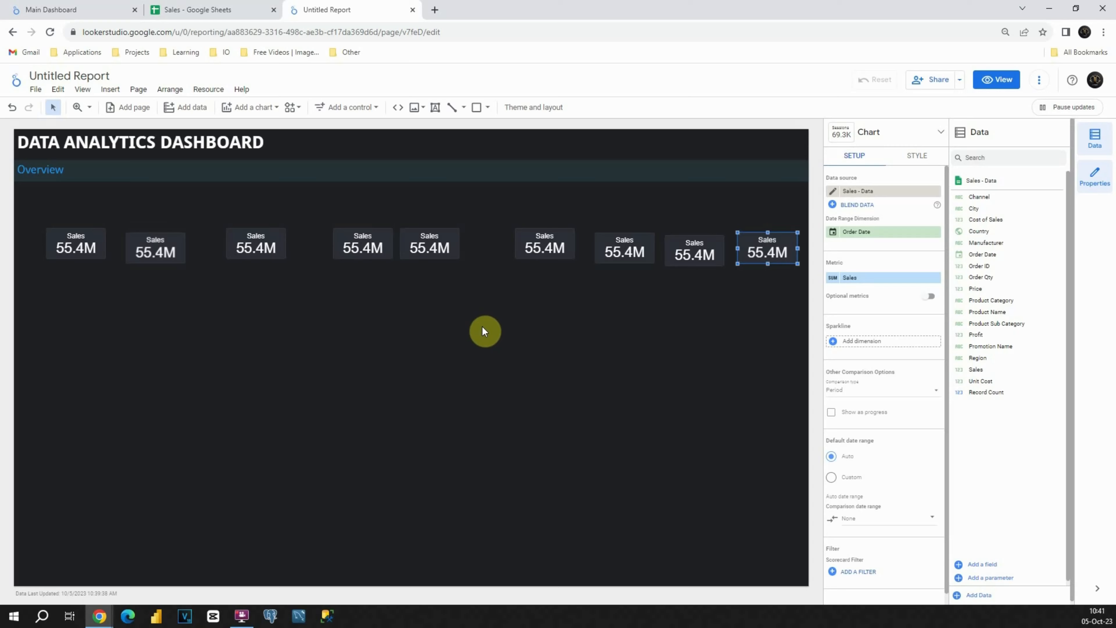
Change the metric of the second scorecard in the row to Profit.
{"action": "left_click", "coordinate": [101, 244]}
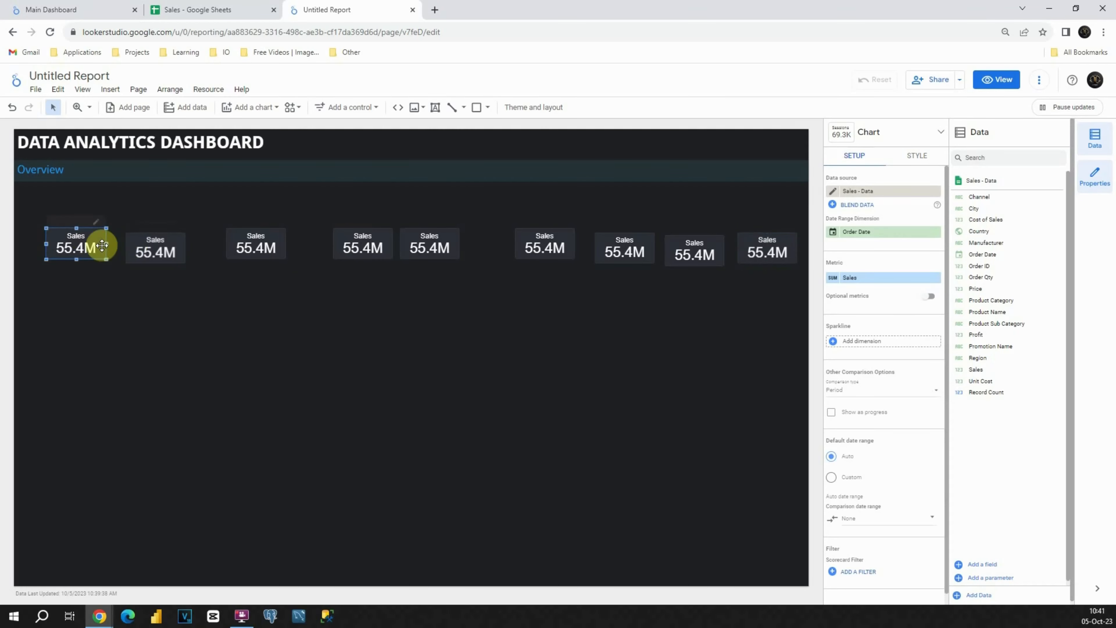
{"action": "left_click", "coordinate": [137, 251]}
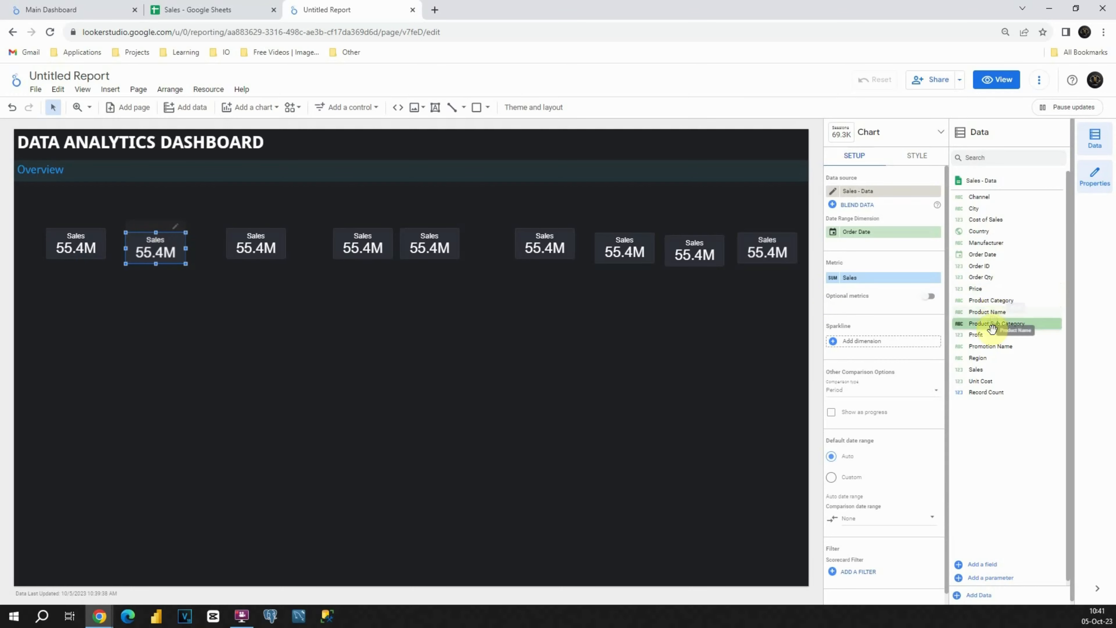
{"action": "left_click_drag", "start_coordinate": [986, 334], "coordinate": [869, 284]}
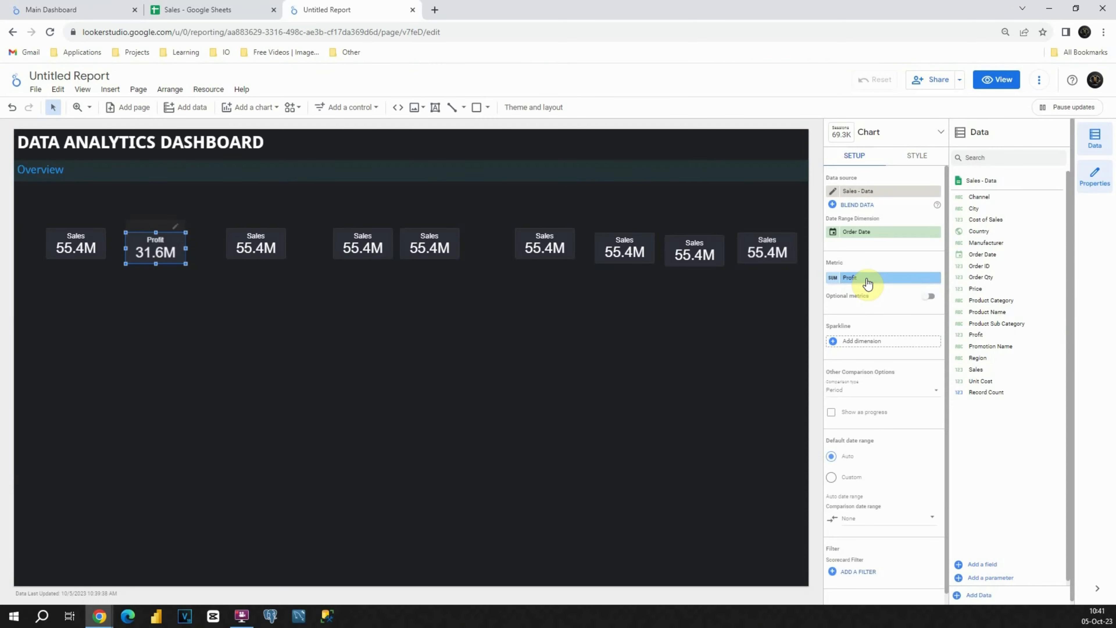
Change the third scorecard's metric to Cost of Sales and line up the first three cards as one evenly spaced group.
{"action": "left_click", "coordinate": [249, 238]}
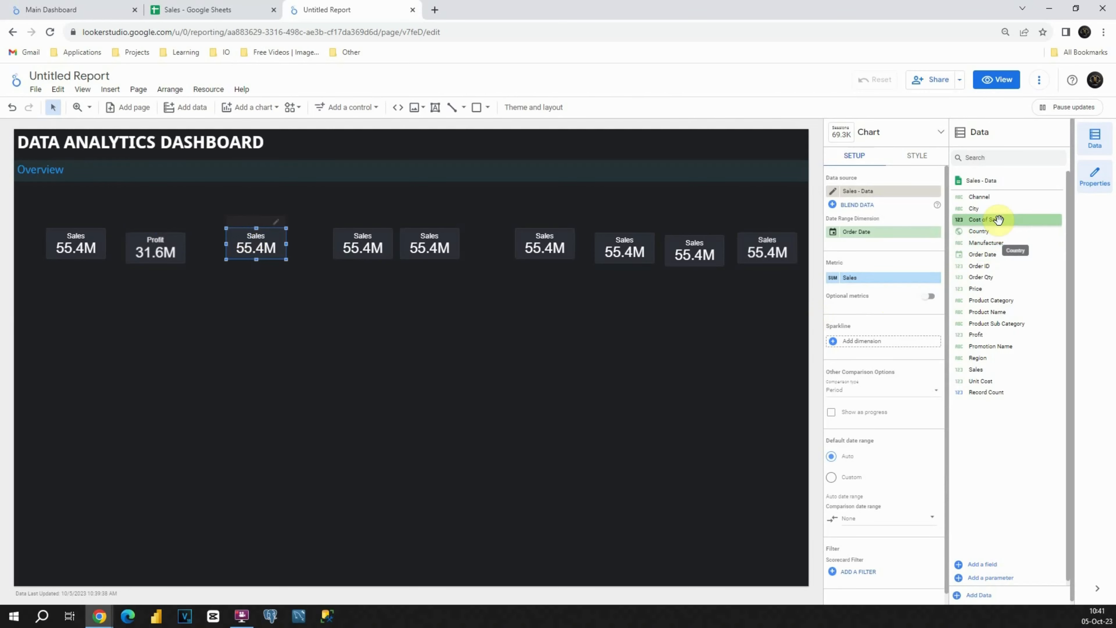
{"action": "left_click_drag", "start_coordinate": [998, 219], "coordinate": [871, 277]}
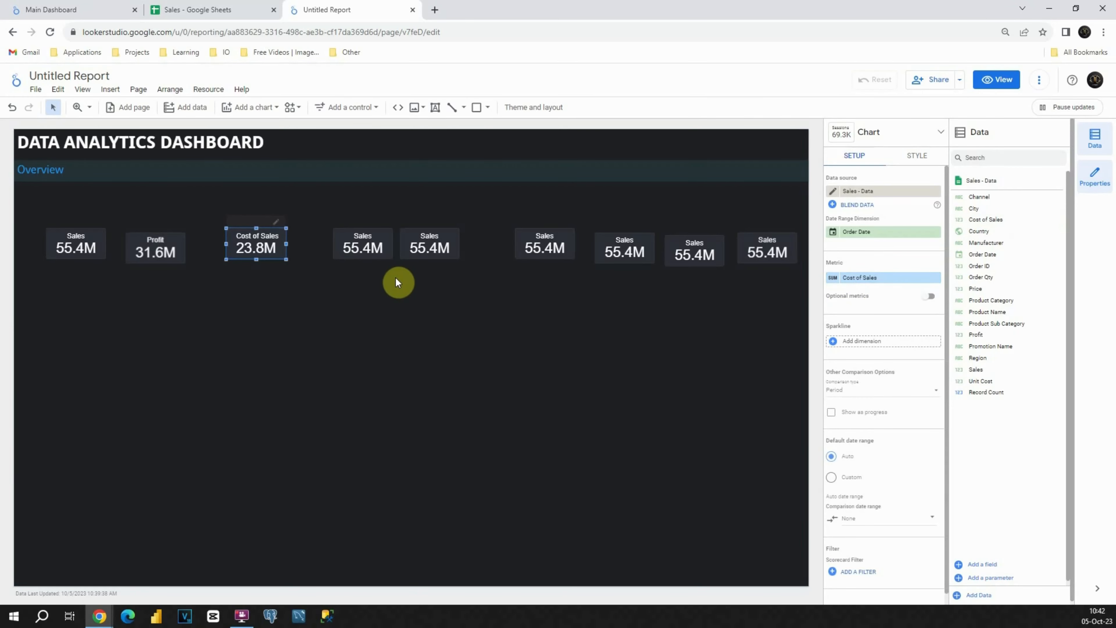
{"action": "left_click_drag", "start_coordinate": [75, 244], "coordinate": [76, 244]}
{"action": "left_click_drag", "start_coordinate": [155, 246], "coordinate": [139, 241]}
{"action": "left_click_drag", "start_coordinate": [254, 242], "coordinate": [216, 238]}
{"action": "left_click", "coordinate": [272, 286]}
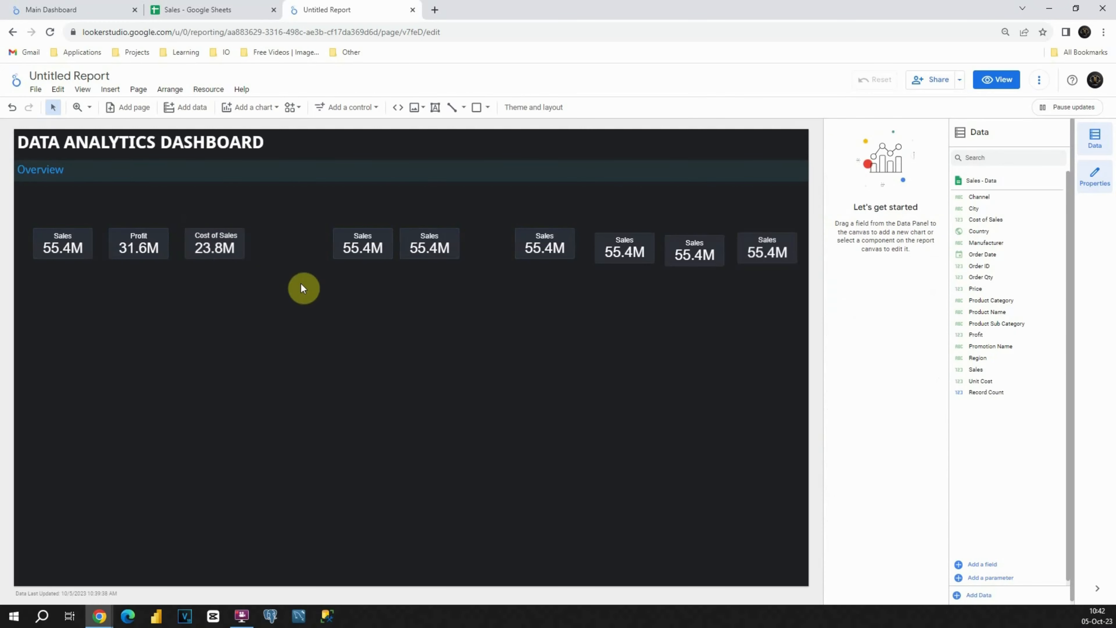
Move the fourth, fifth and sixth scorecards together into a second evenly spaced group, leaving a gap after Cost of Sales.
{"action": "left_click_drag", "start_coordinate": [361, 240], "coordinate": [305, 238]}
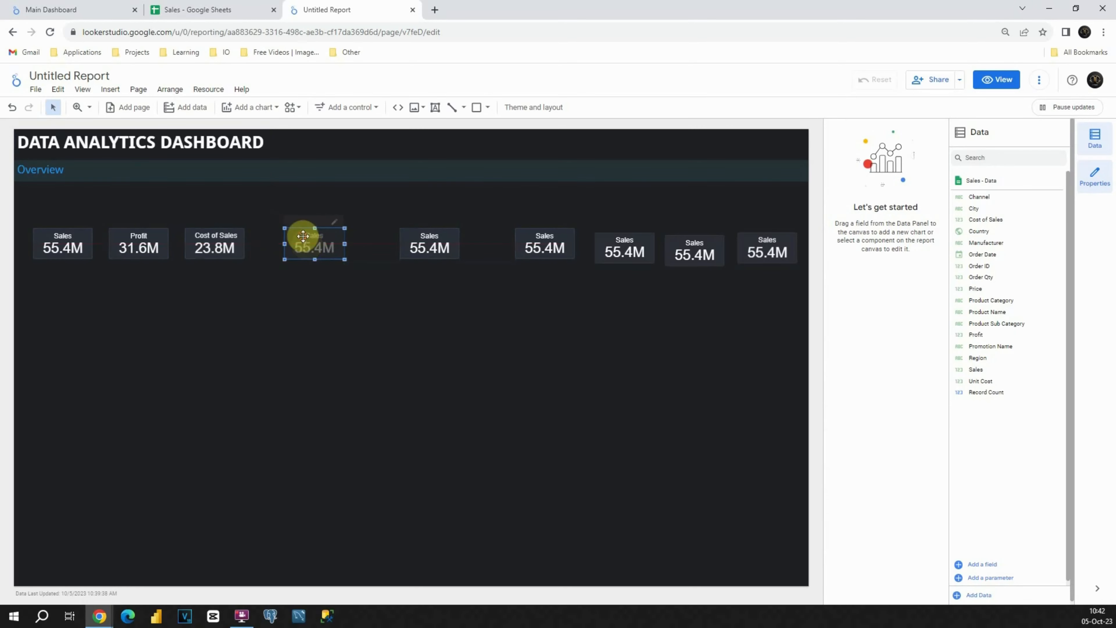
{"action": "left_click_drag", "start_coordinate": [426, 239], "coordinate": [378, 238]}
{"action": "left_click_drag", "start_coordinate": [543, 242], "coordinate": [462, 241]}
{"action": "mouse_move", "coordinate": [374, 240]}
{"action": "left_mouse_down"}
{"action": "mouse_move", "coordinate": [389, 240]}
{"action": "mouse_move", "coordinate": [378, 240]}
{"action": "left_mouse_up"}
{"action": "left_click", "coordinate": [439, 279]}
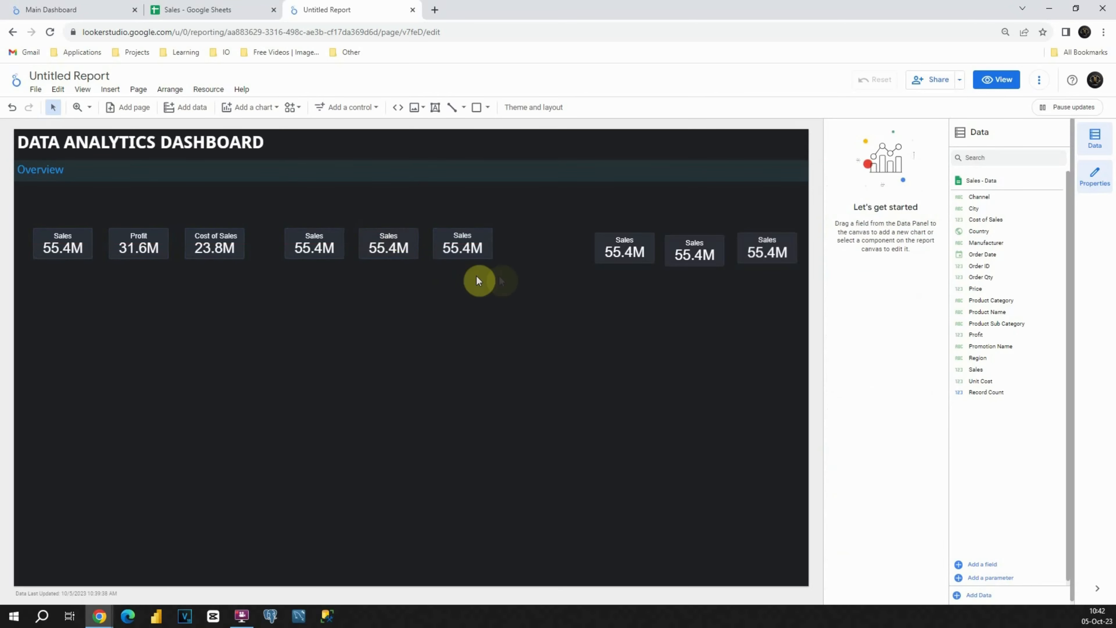
Align the last three scorecards with the row and space them evenly as a third group.
{"action": "left_click_drag", "start_coordinate": [622, 244], "coordinate": [559, 238]}
{"action": "left_click_drag", "start_coordinate": [692, 242], "coordinate": [642, 240]}
{"action": "left_click_drag", "start_coordinate": [766, 239], "coordinate": [674, 292]}
{"action": "left_click", "coordinate": [638, 291]}
Shift all nine scorecards together slightly to the right to center the row on the page.
{"action": "left_click_drag", "start_coordinate": [30, 199], "coordinate": [770, 347]}
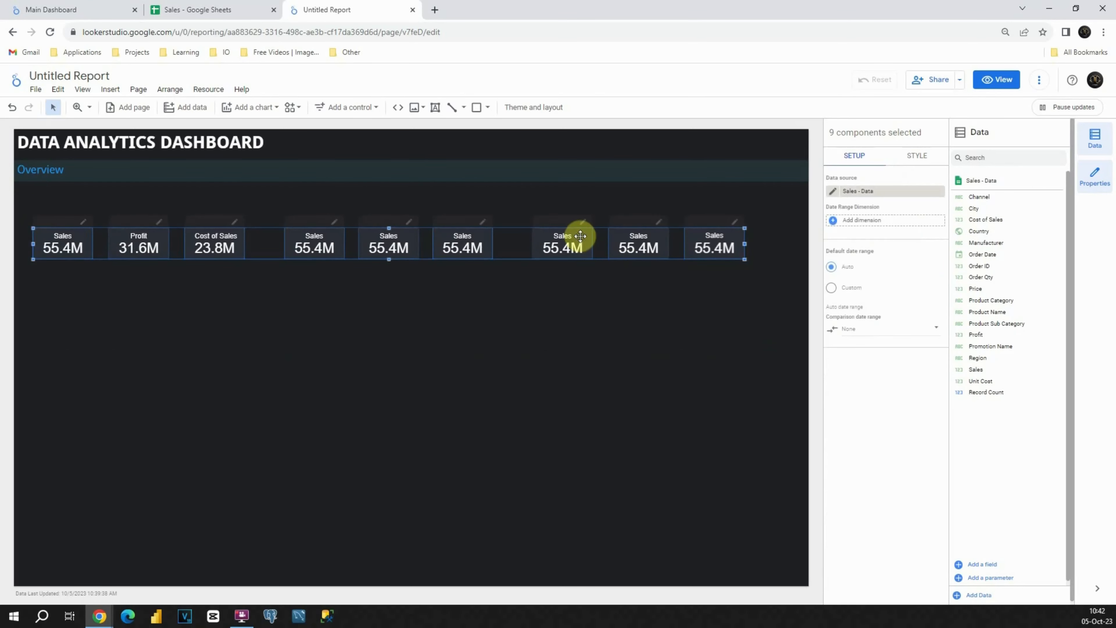
{"action": "left_click_drag", "start_coordinate": [580, 236], "coordinate": [602, 235]}
{"action": "left_click", "coordinate": [600, 305]}
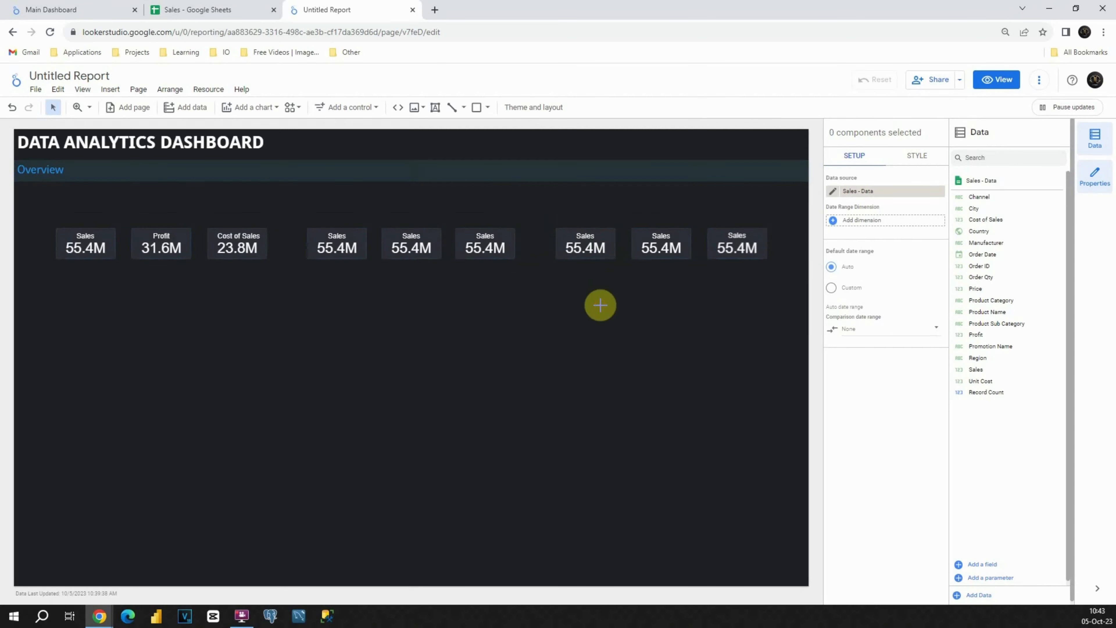
Widen the gaps around the middle group by nudging the first three cards left and the last three right.
{"action": "left_click_drag", "start_coordinate": [52, 208], "coordinate": [280, 334]}
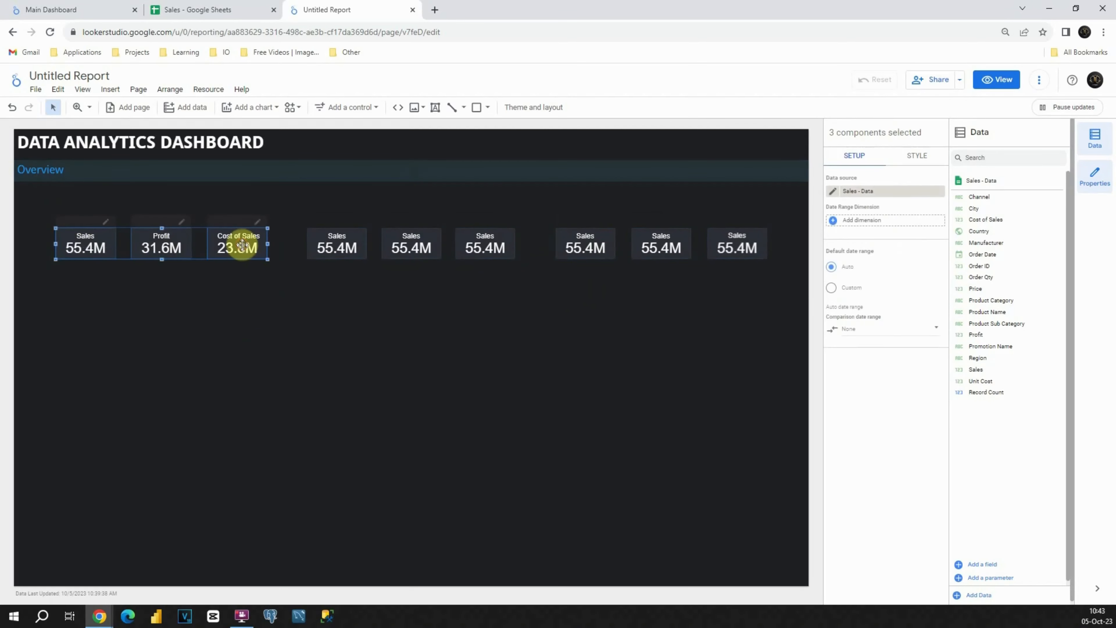
{"action": "left_click_drag", "start_coordinate": [243, 245], "coordinate": [239, 245]}
{"action": "left_click_drag", "start_coordinate": [542, 209], "coordinate": [790, 303]}
{"action": "left_click_drag", "start_coordinate": [736, 243], "coordinate": [740, 243]}
{"action": "left_click", "coordinate": [661, 303]}
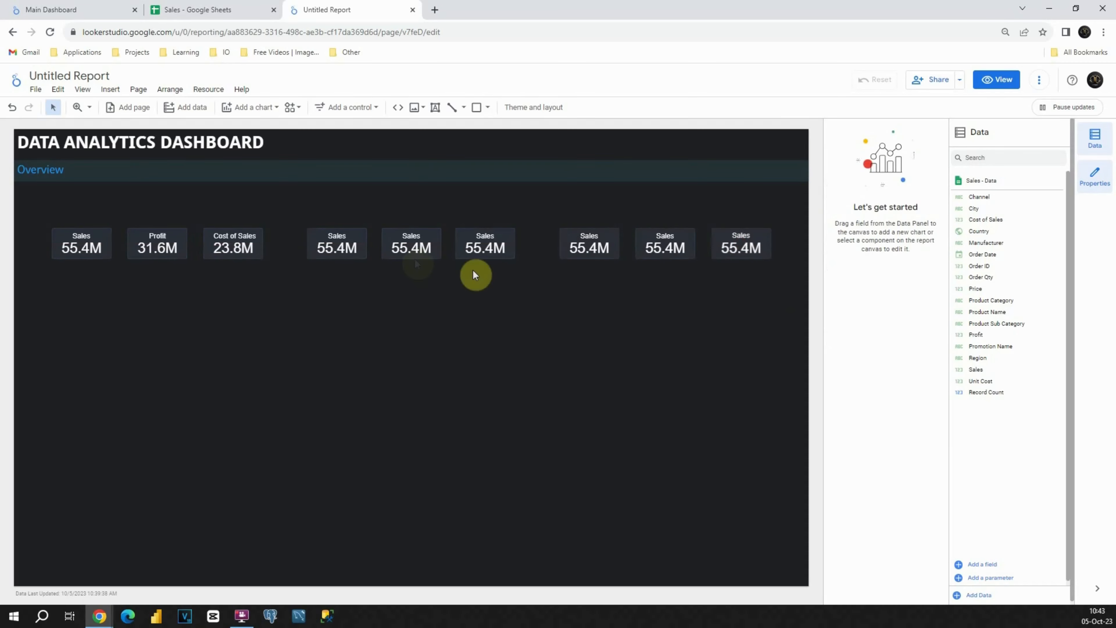
Change the fourth scorecard's metric to Product Sub Category, keep the Count Distinct aggregation and turn off compact numbers.
{"action": "left_click", "coordinate": [345, 238]}
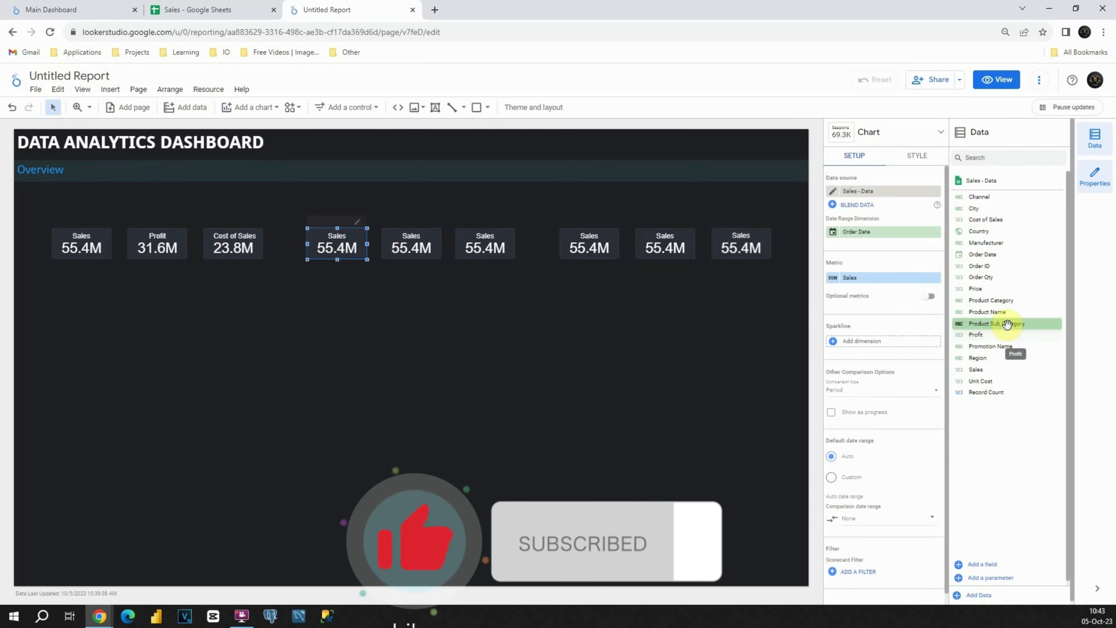
{"action": "left_click_drag", "start_coordinate": [987, 329], "coordinate": [875, 281]}
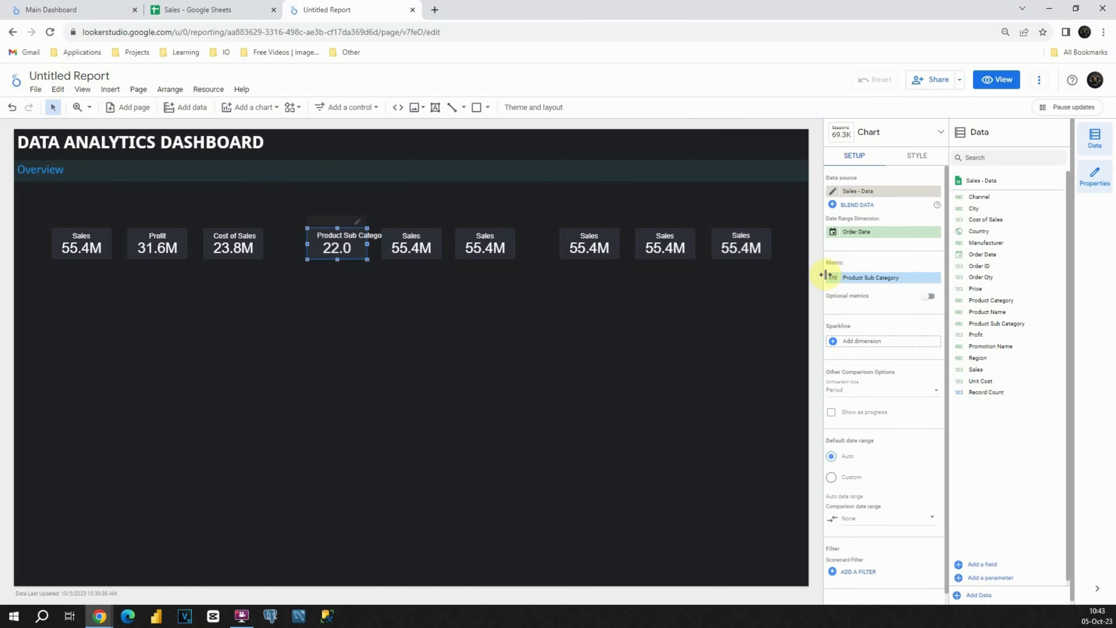
{"action": "left_click", "coordinate": [834, 276]}
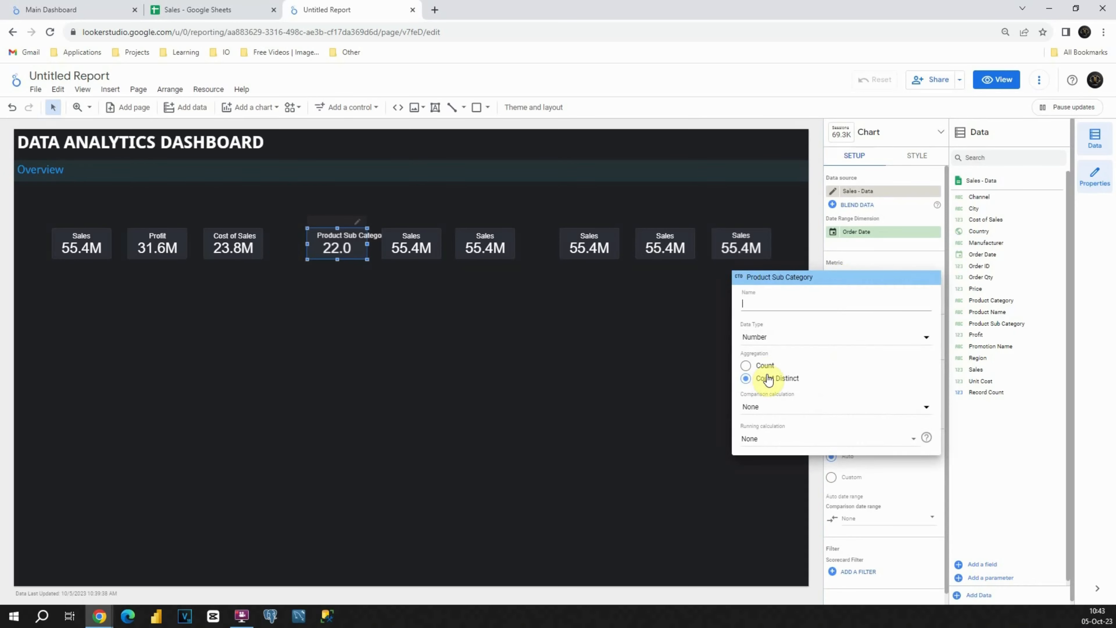
{"action": "left_click", "coordinate": [373, 303]}
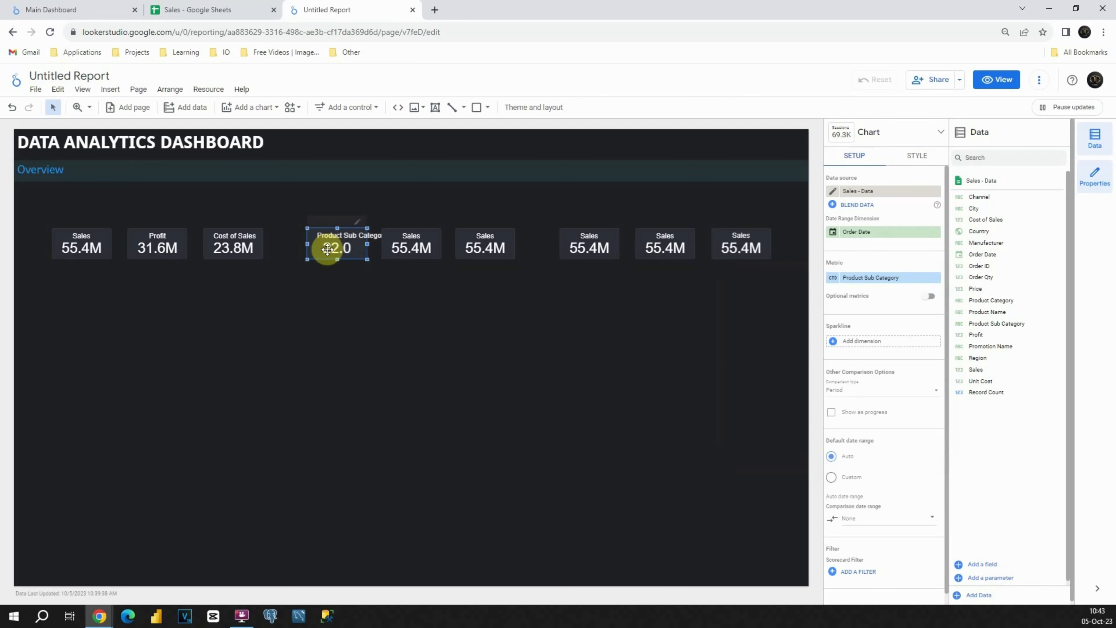
{"action": "left_click", "coordinate": [921, 156]}
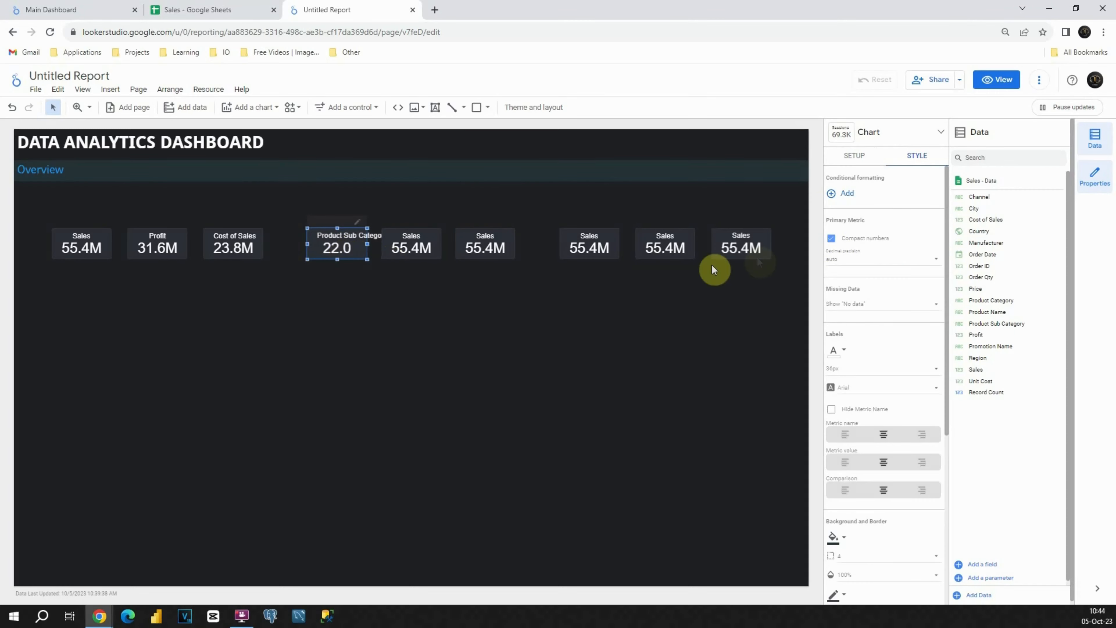
{"action": "left_click", "coordinate": [830, 238]}
{"action": "left_click", "coordinate": [386, 283]}
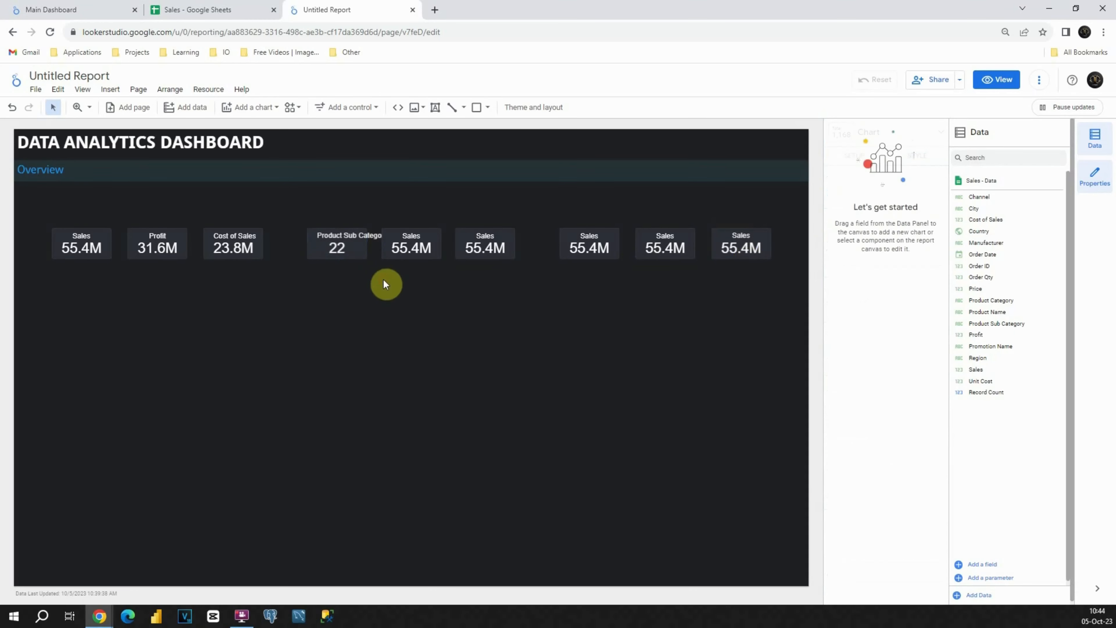
Change the fifth scorecard's metric to Product Category and the sixth scorecard's metric to Product Name.
{"action": "left_click", "coordinate": [419, 238]}
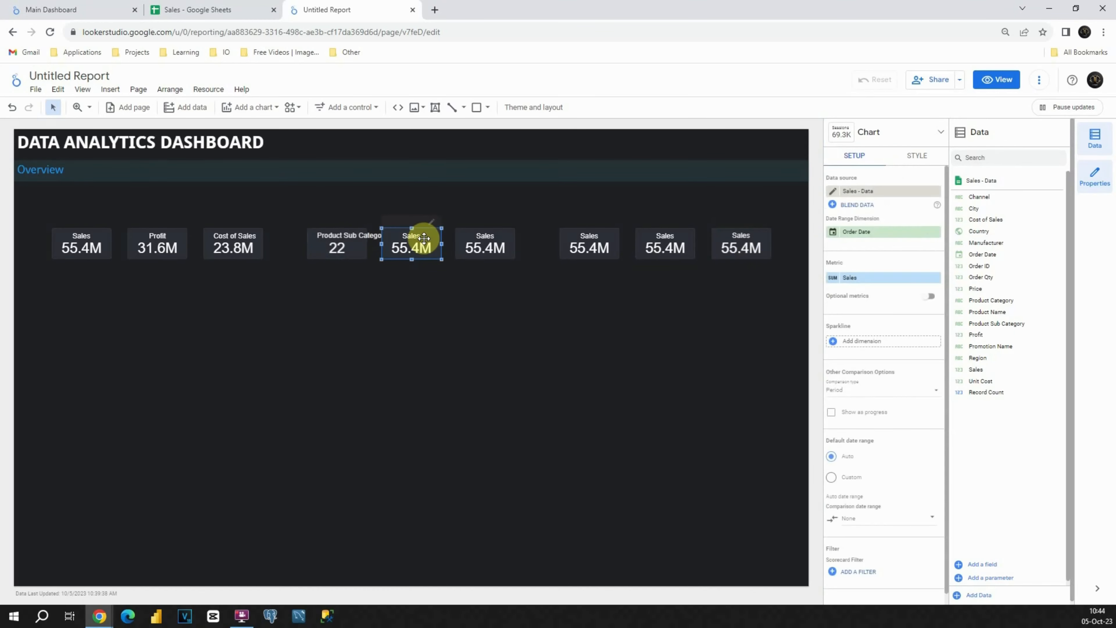
{"action": "mouse_move", "coordinate": [1005, 302]}
{"action": "left_mouse_down"}
{"action": "mouse_move", "coordinate": [893, 310]}
{"action": "mouse_move", "coordinate": [878, 282]}
{"action": "left_mouse_up"}
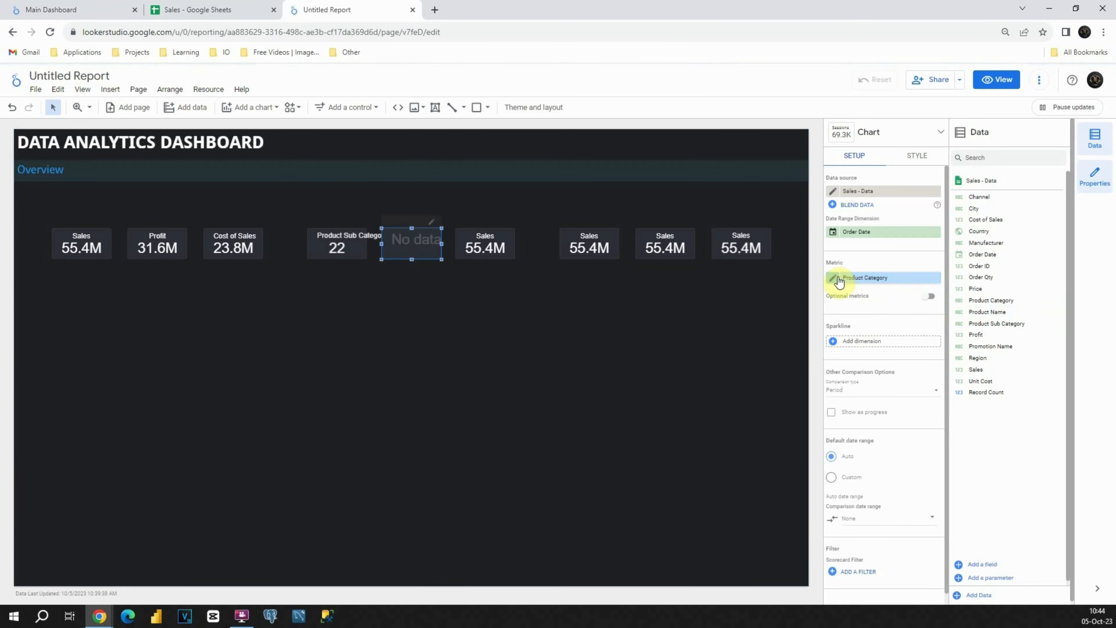
{"action": "left_click", "coordinate": [485, 243]}
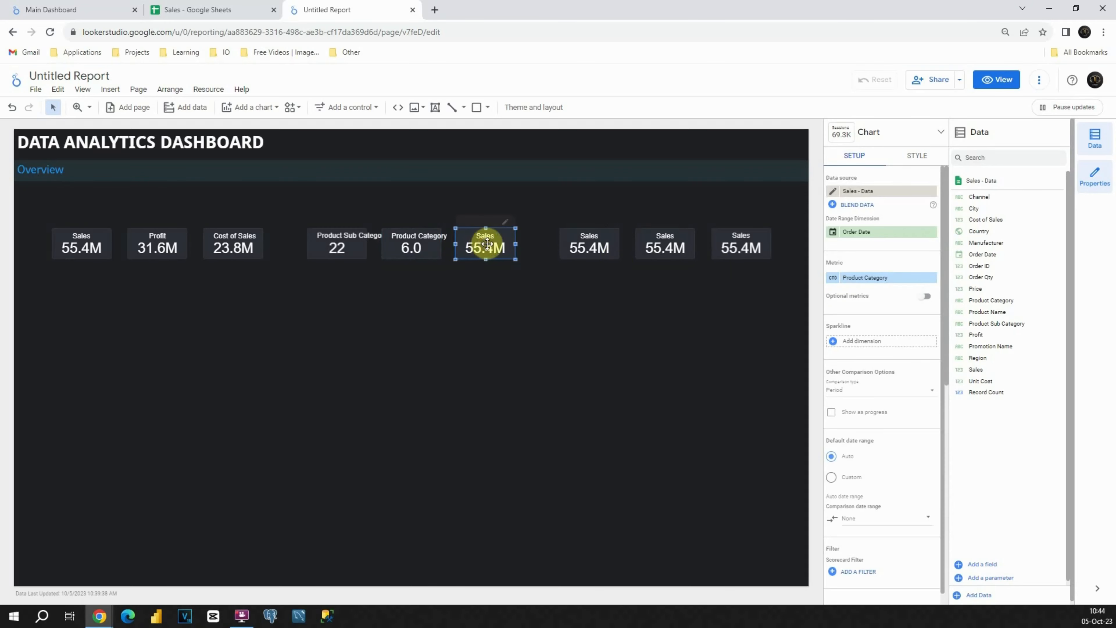
{"action": "left_click_drag", "start_coordinate": [994, 312], "coordinate": [872, 284]}
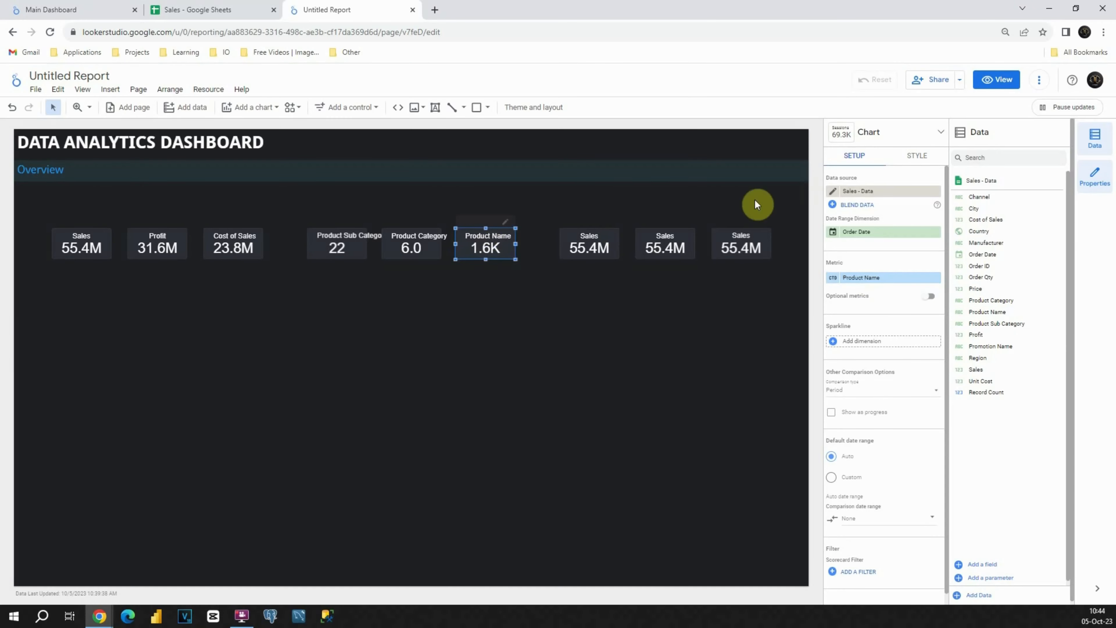
Turn off compact numbers for the Product Name and Product Category scorecards.
{"action": "left_click", "coordinate": [913, 162]}
{"action": "left_click", "coordinate": [830, 240]}
{"action": "left_click", "coordinate": [412, 245]}
{"action": "left_click", "coordinate": [840, 235]}
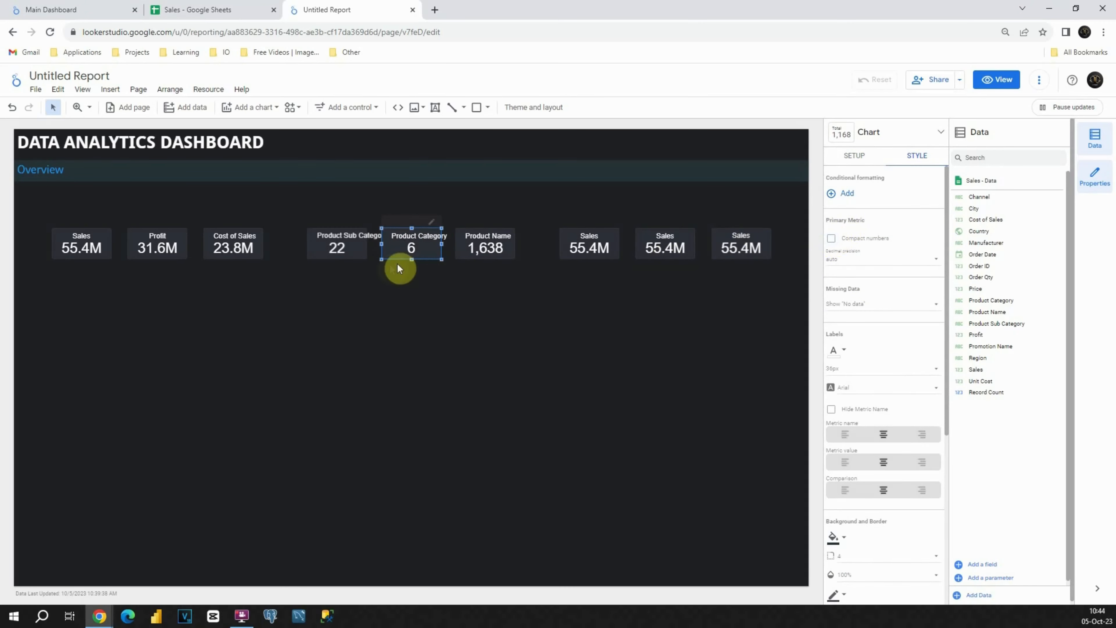
Rename the Product Sub Category scorecard's metric to "Subcateg.".
{"action": "left_click", "coordinate": [341, 243]}
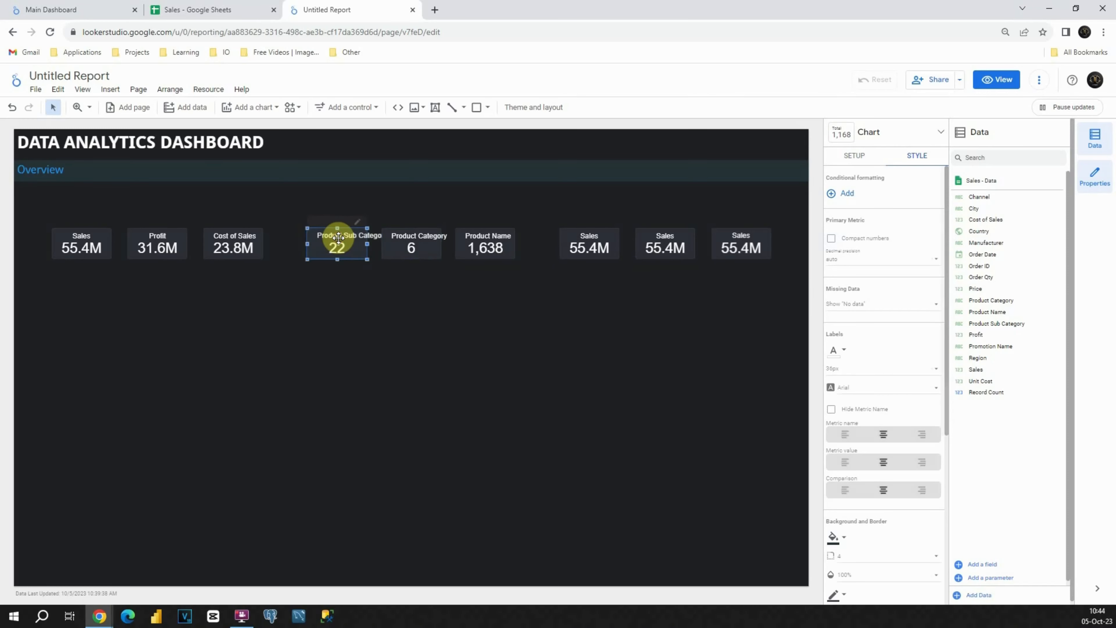
{"action": "left_click", "coordinate": [854, 155]}
{"action": "left_click", "coordinate": [833, 278]}
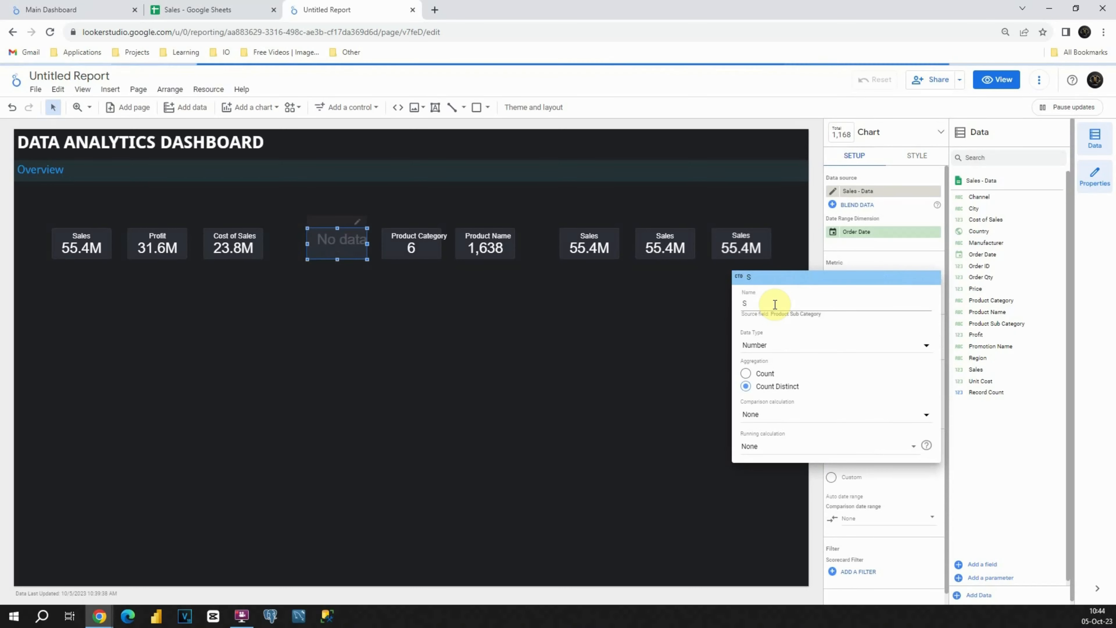
{"action": "type", "text": "Subcateg."}
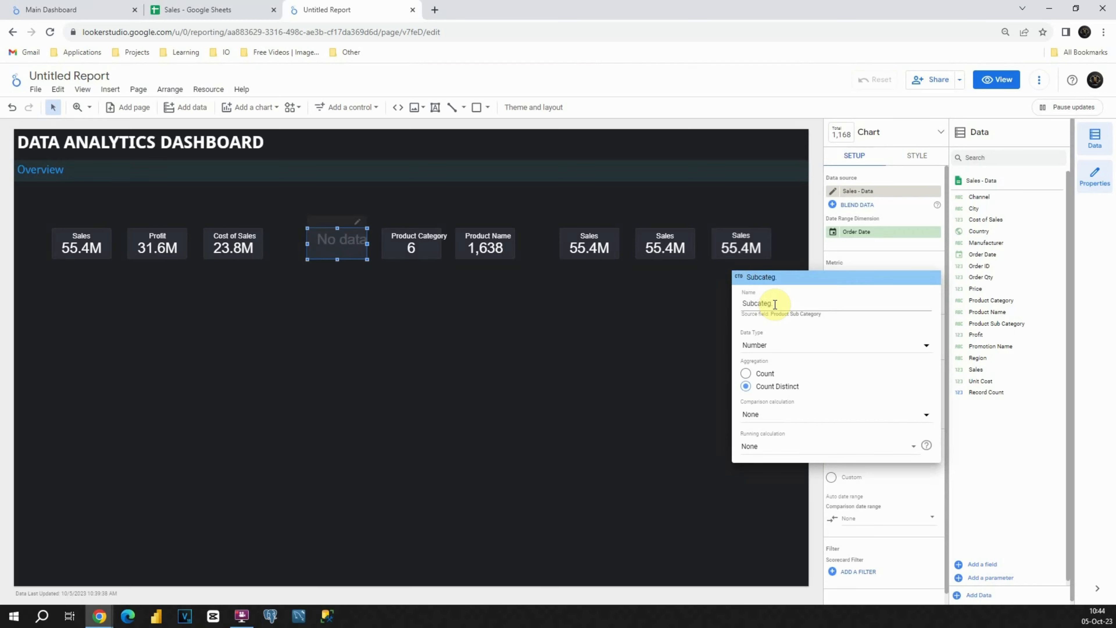
{"action": "key", "text": "Return"}
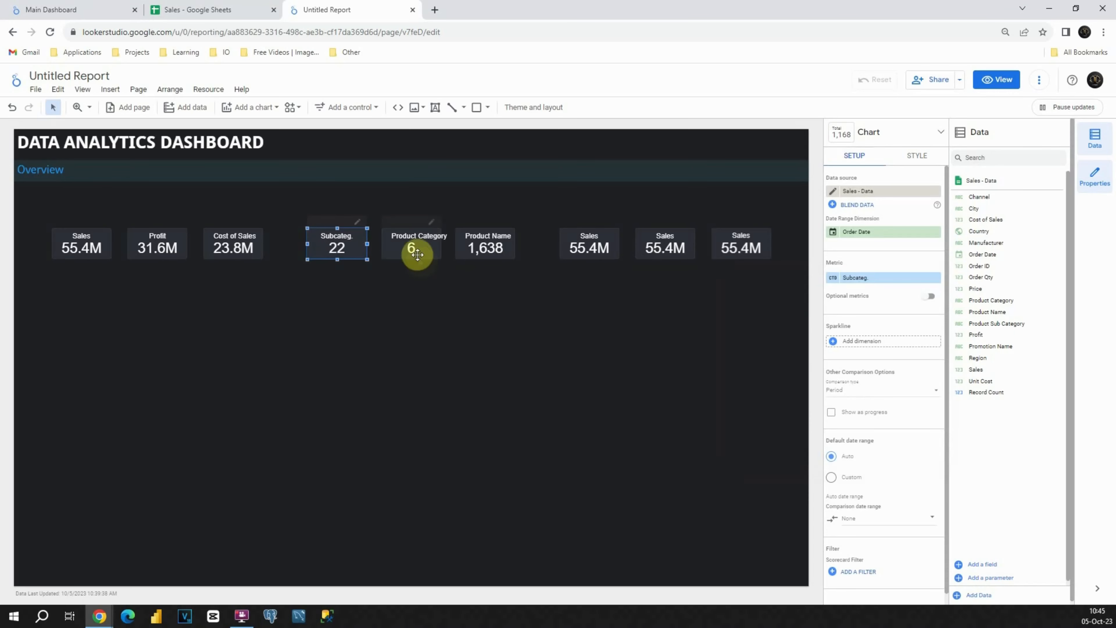
Rename the Product Category scorecard's metric to "Category".
{"action": "left_click", "coordinate": [421, 246]}
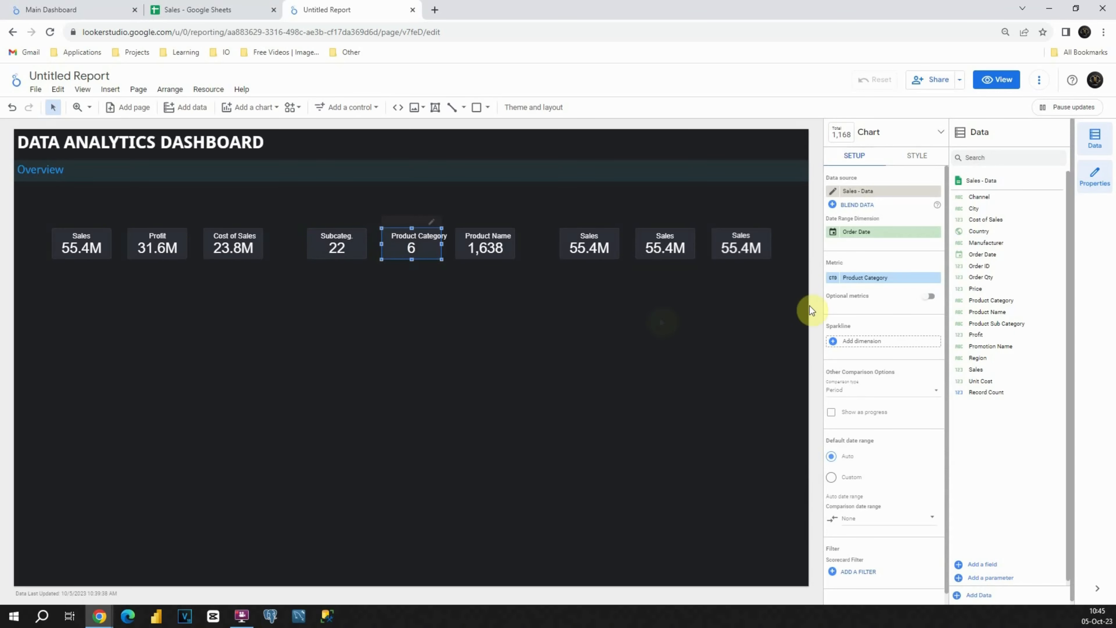
{"action": "left_click", "coordinate": [833, 279]}
{"action": "type", "text": "Catego"}
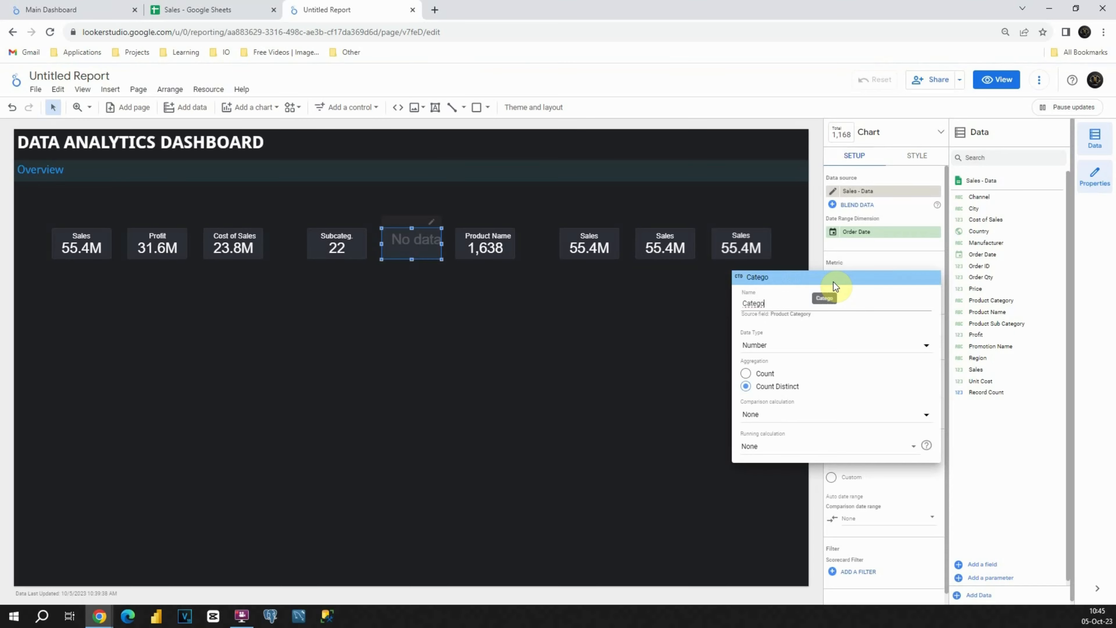
{"action": "type", "text": "ry"}
{"action": "key", "text": "Return"}
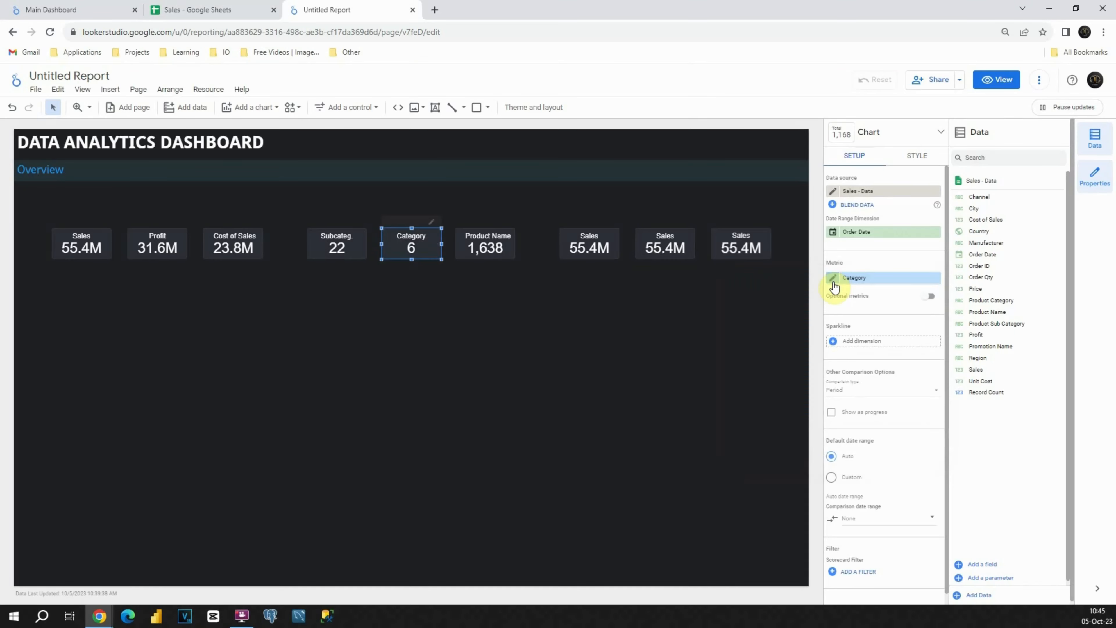
Rename the Product Name scorecard's metric to "Products".
{"action": "left_click", "coordinate": [505, 240]}
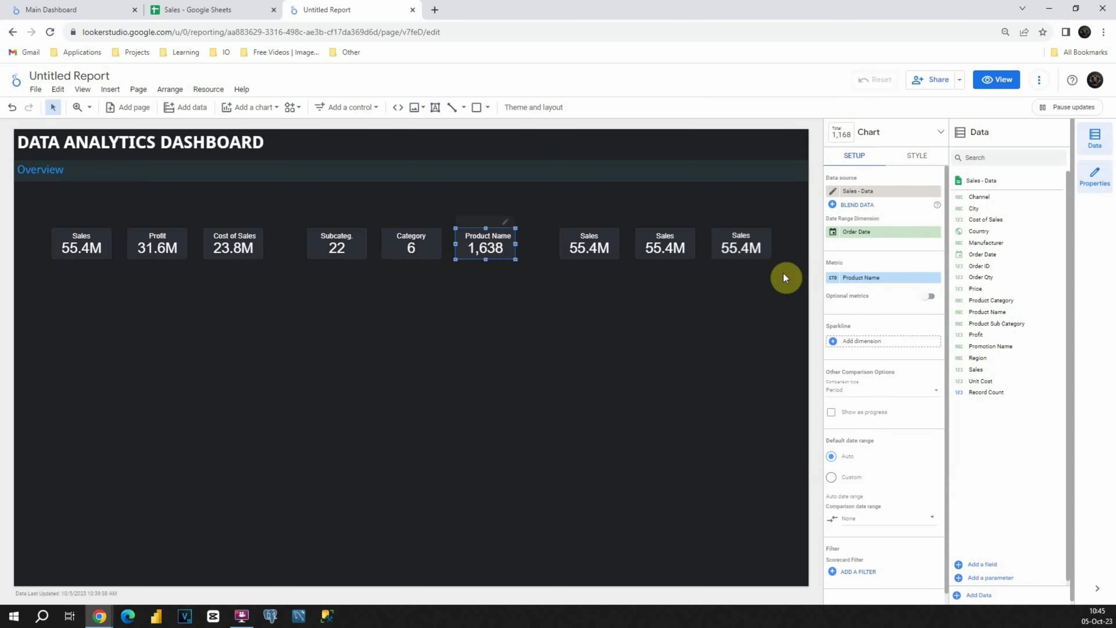
{"action": "left_click", "coordinate": [832, 277]}
{"action": "left_click", "coordinate": [767, 302]}
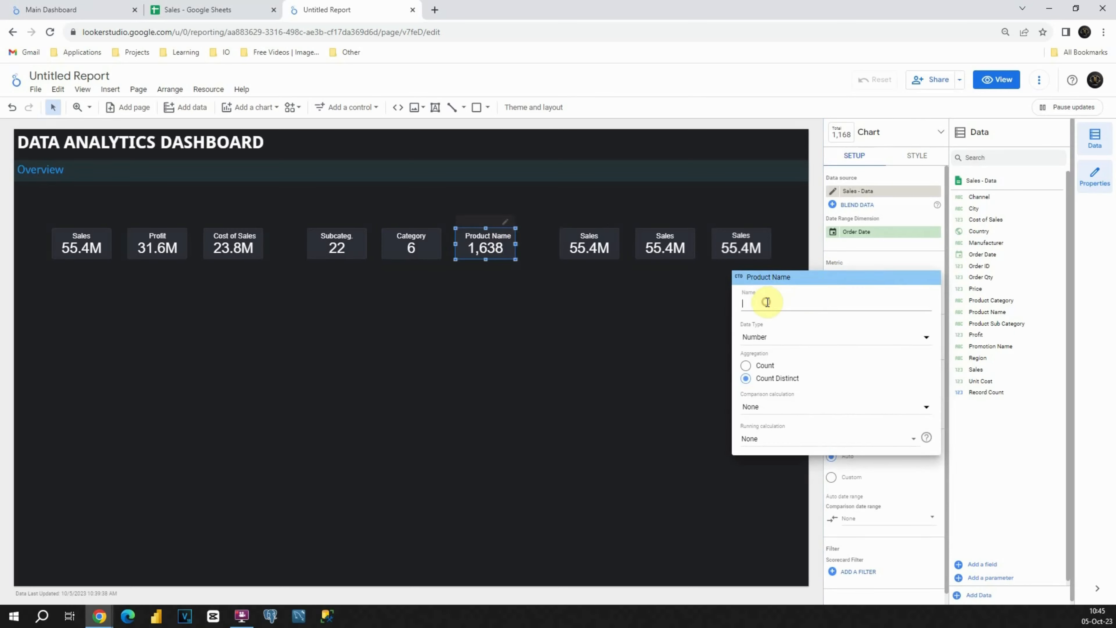
{"action": "type", "text": "Products"}
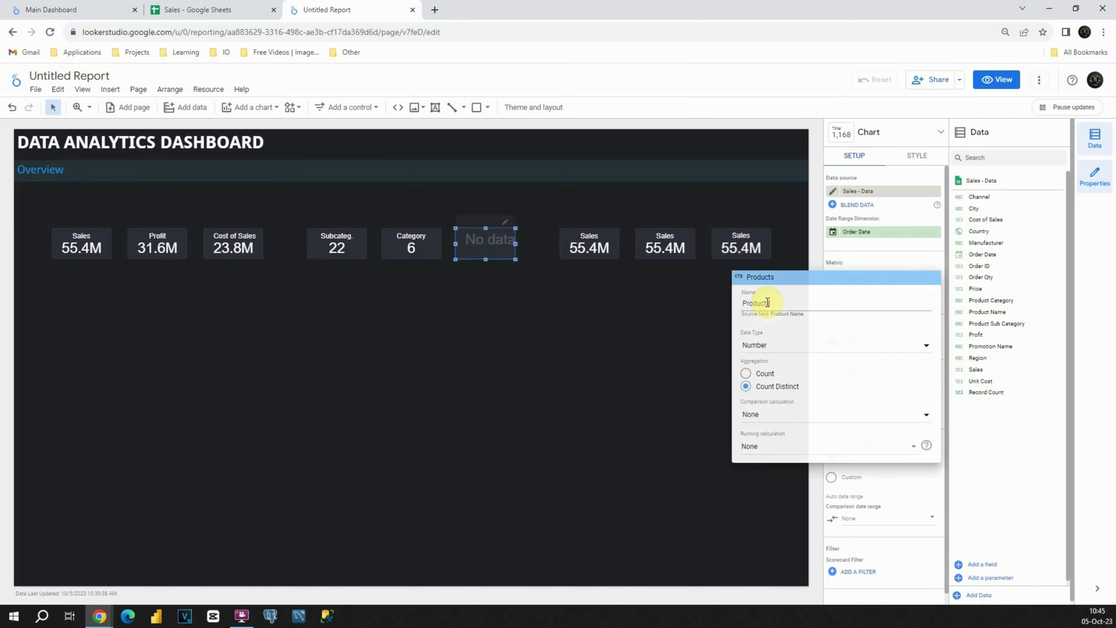
{"action": "key", "text": "Return"}
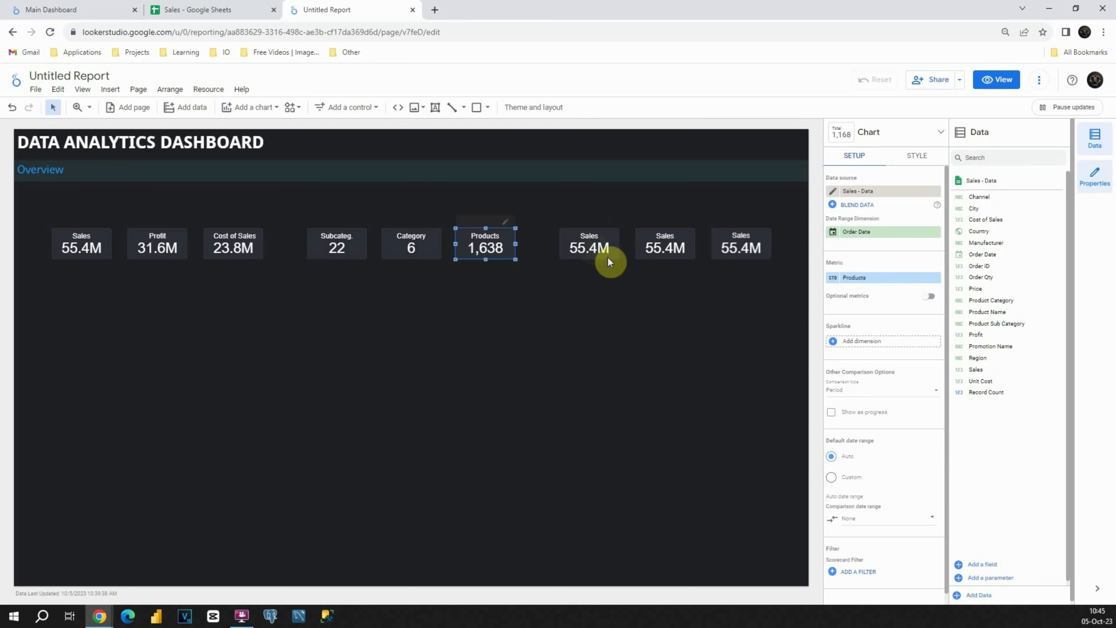
Change the metrics of the last three scorecards to Region, Country and City, in that order.
{"action": "left_click", "coordinate": [589, 245]}
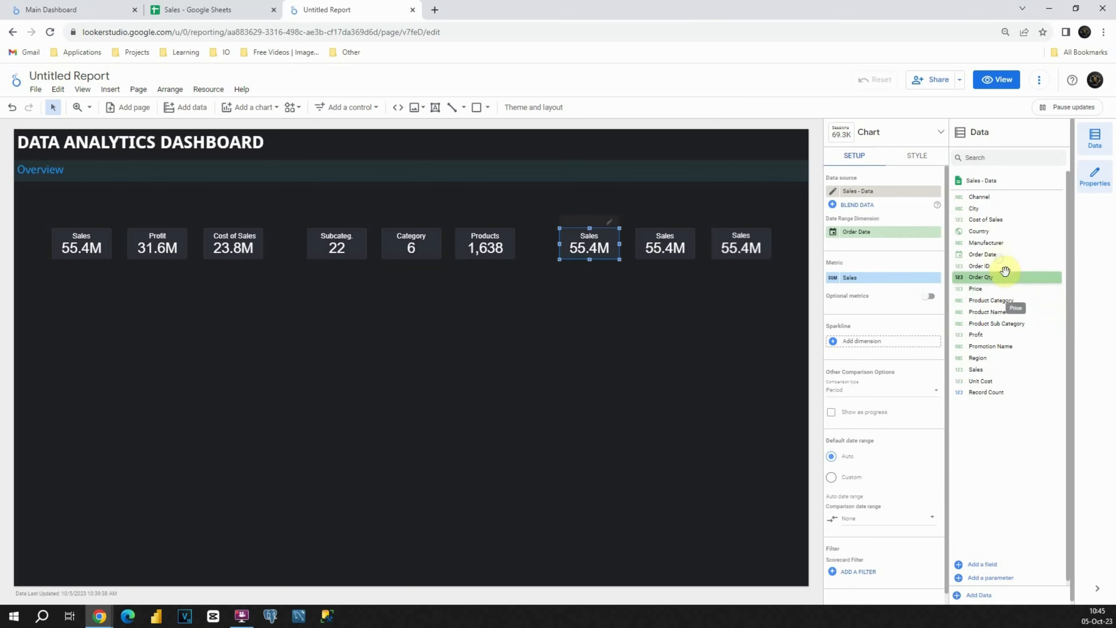
{"action": "left_click_drag", "start_coordinate": [993, 357], "coordinate": [877, 276]}
{"action": "left_click", "coordinate": [680, 248]}
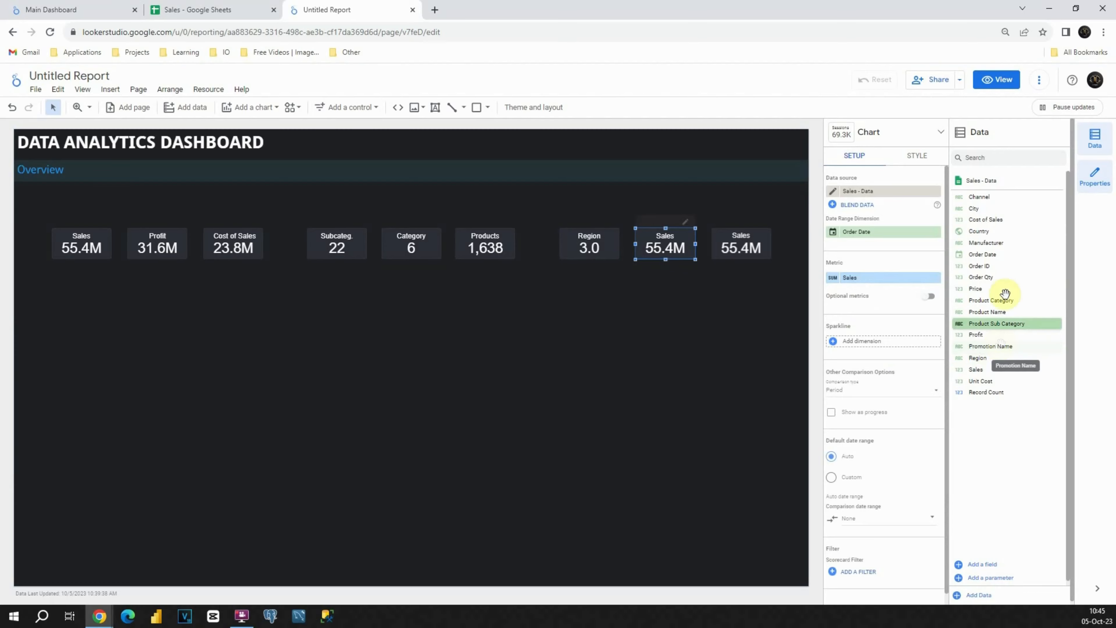
{"action": "left_click_drag", "start_coordinate": [998, 231], "coordinate": [859, 277]}
{"action": "left_click", "coordinate": [731, 241]}
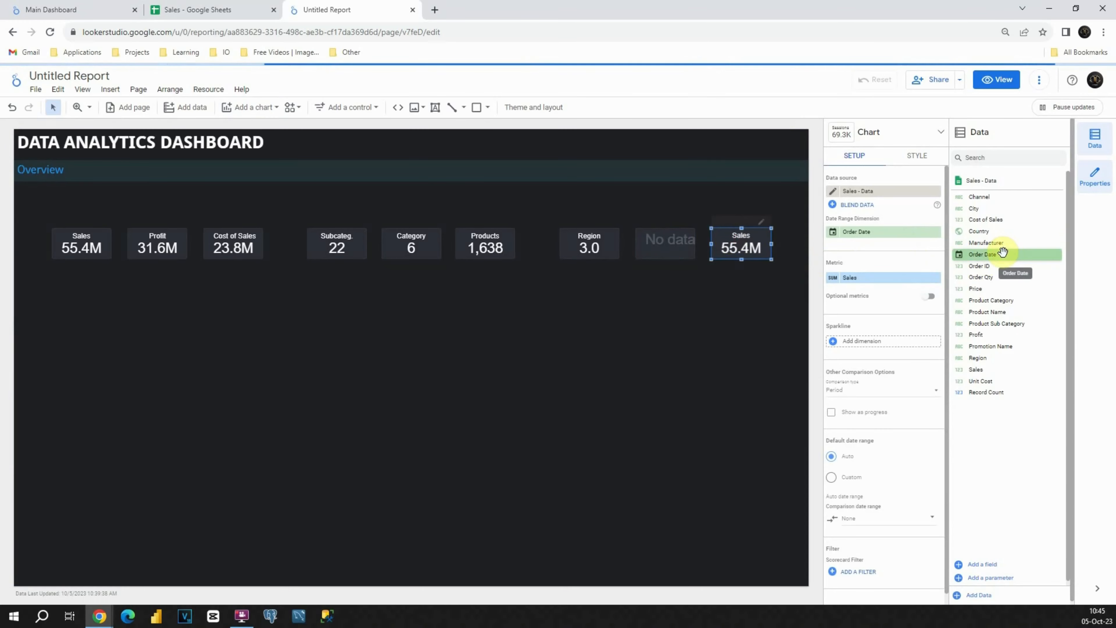
{"action": "left_click_drag", "start_coordinate": [990, 210], "coordinate": [874, 284]}
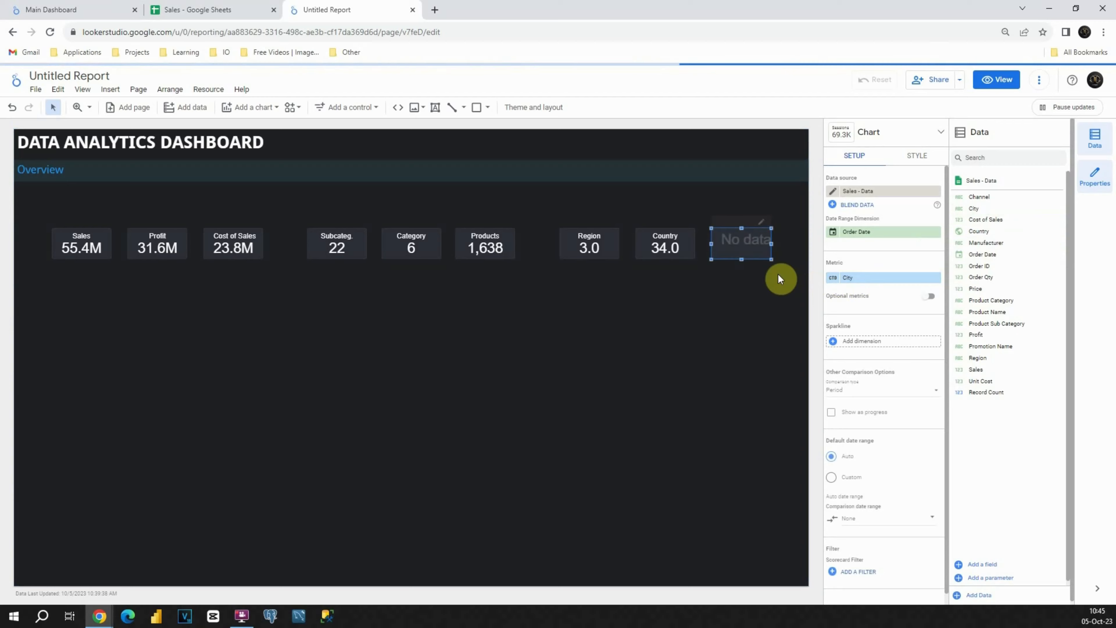
Turn off compact numbers for the Region, Country and City scorecards.
{"action": "left_click", "coordinate": [589, 245]}
{"action": "left_click", "coordinate": [913, 167]}
{"action": "left_click", "coordinate": [831, 238]}
{"action": "left_click", "coordinate": [679, 245]}
{"action": "left_click", "coordinate": [830, 239]}
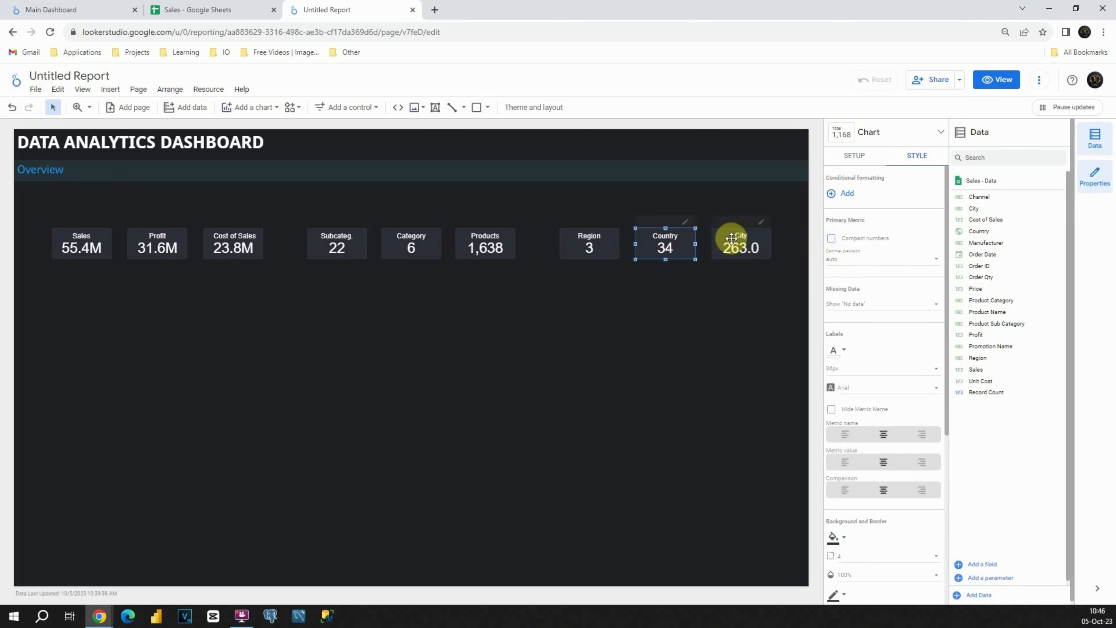
{"action": "left_click", "coordinate": [731, 238]}
{"action": "left_click", "coordinate": [830, 238]}
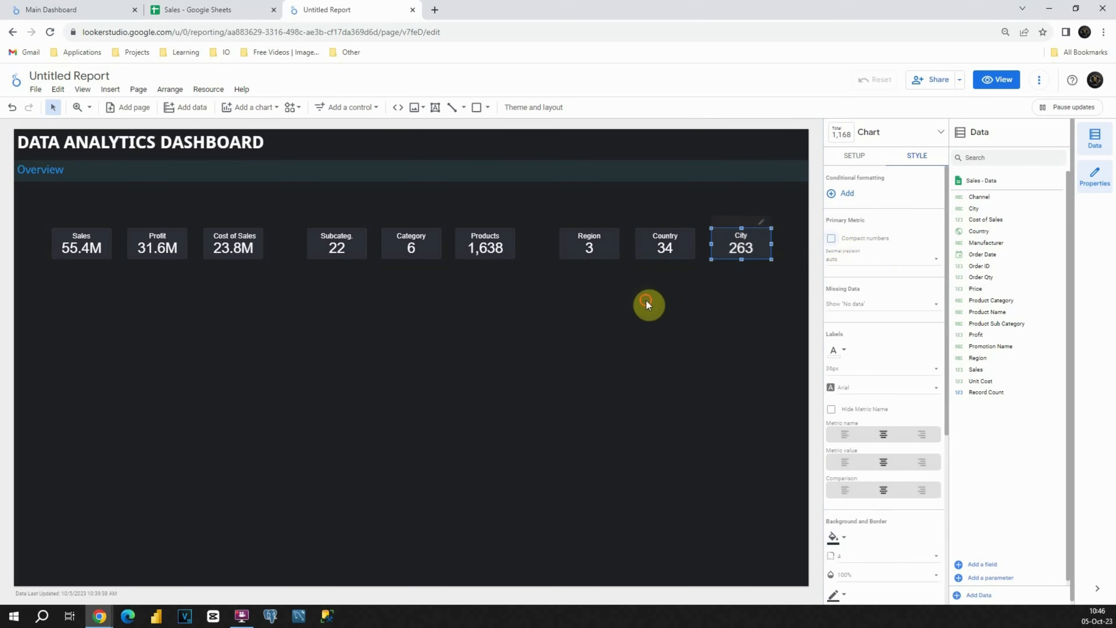
{"action": "left_click", "coordinate": [645, 301]}
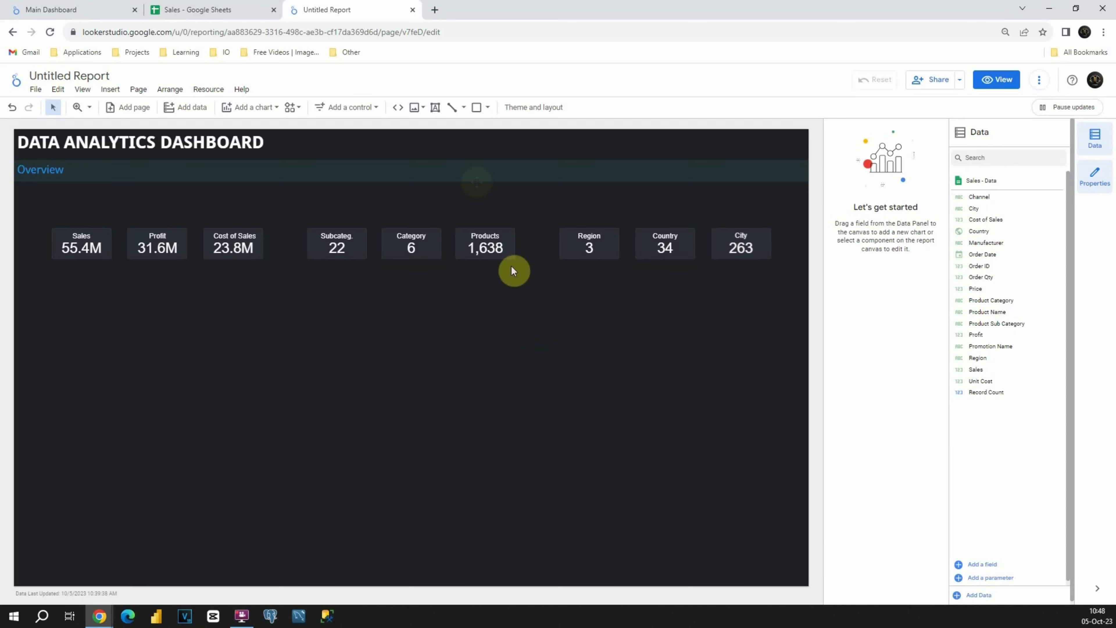
Add a 24px Raleway text box reading "Total Sales Analysis" above the Sales and Profit scorecards, fitted closely to its text.
{"action": "left_click", "coordinate": [434, 107]}
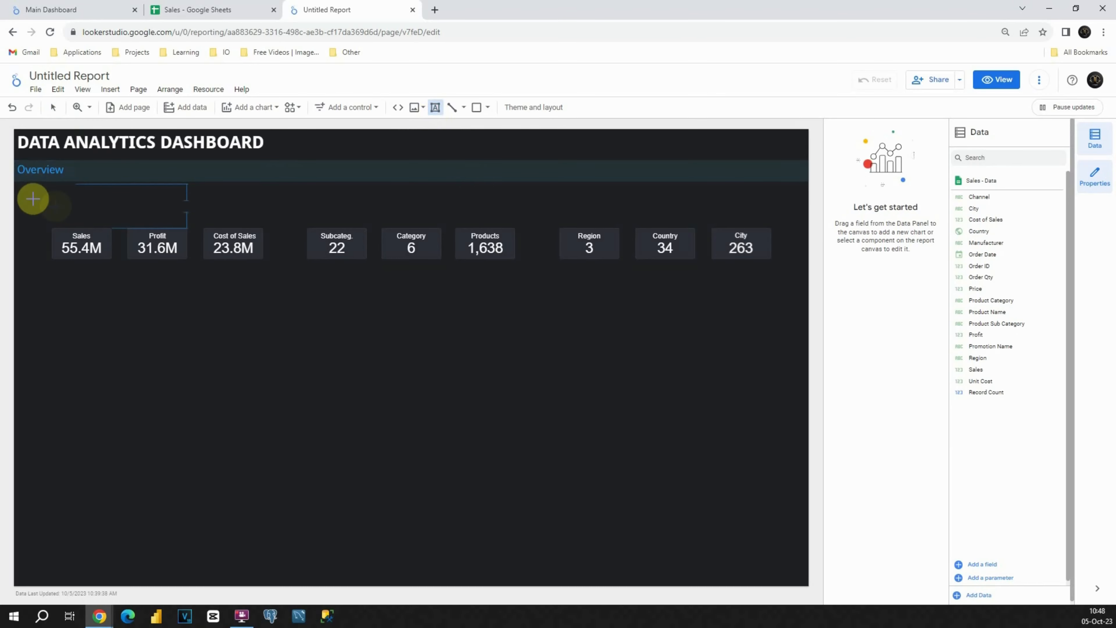
{"action": "left_click_drag", "start_coordinate": [51, 196], "coordinate": [172, 217]}
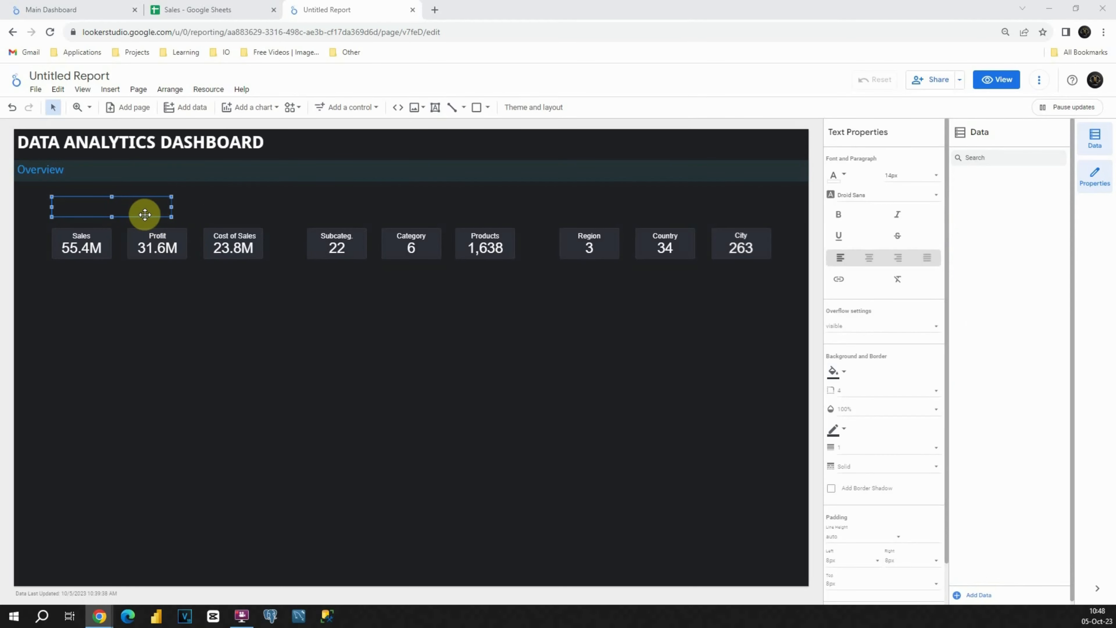
{"action": "left_click", "coordinate": [928, 175]}
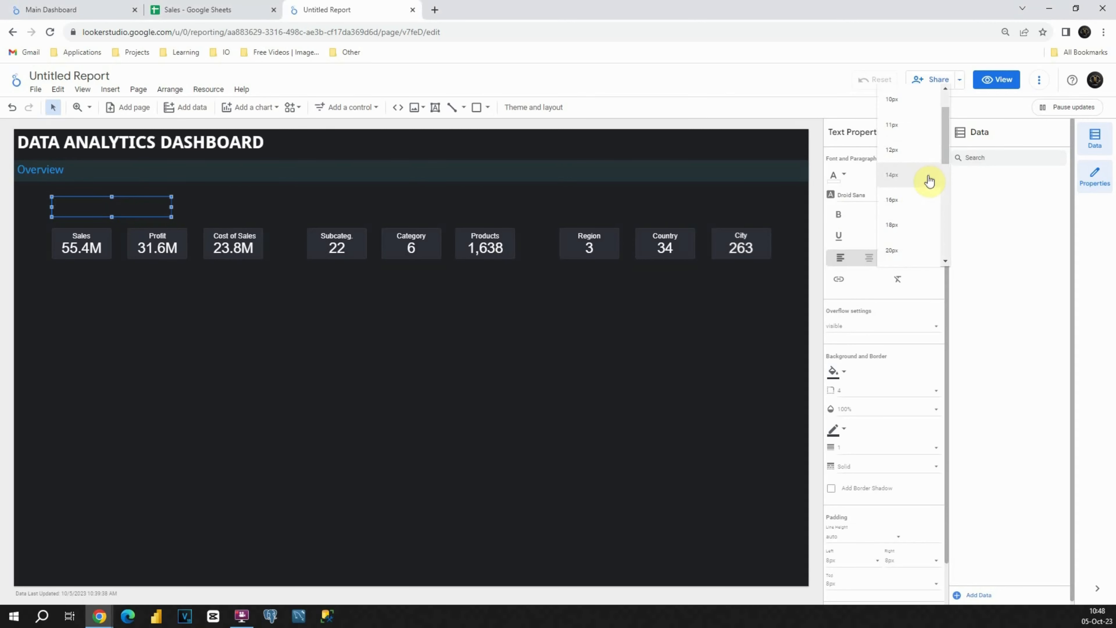
{"action": "scroll", "coordinate": [901, 216], "scroll_direction": "down", "scroll_amount": 1}
{"action": "left_click", "coordinate": [897, 217]}
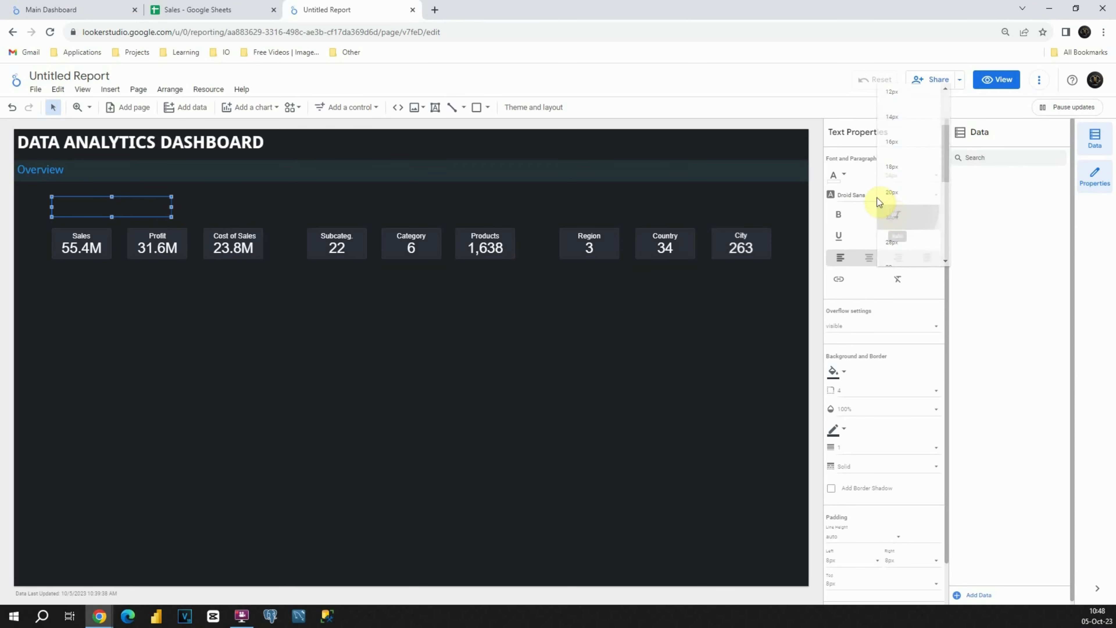
{"action": "left_click", "coordinate": [866, 195]}
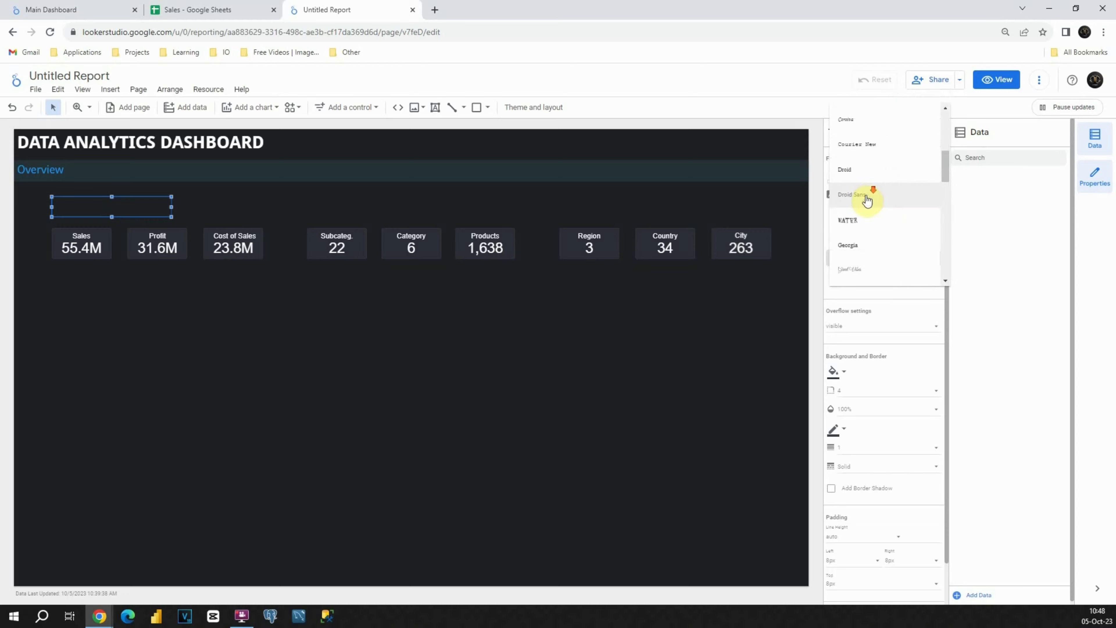
{"action": "scroll", "coordinate": [866, 200], "scroll_direction": "down", "scroll_amount": 5}
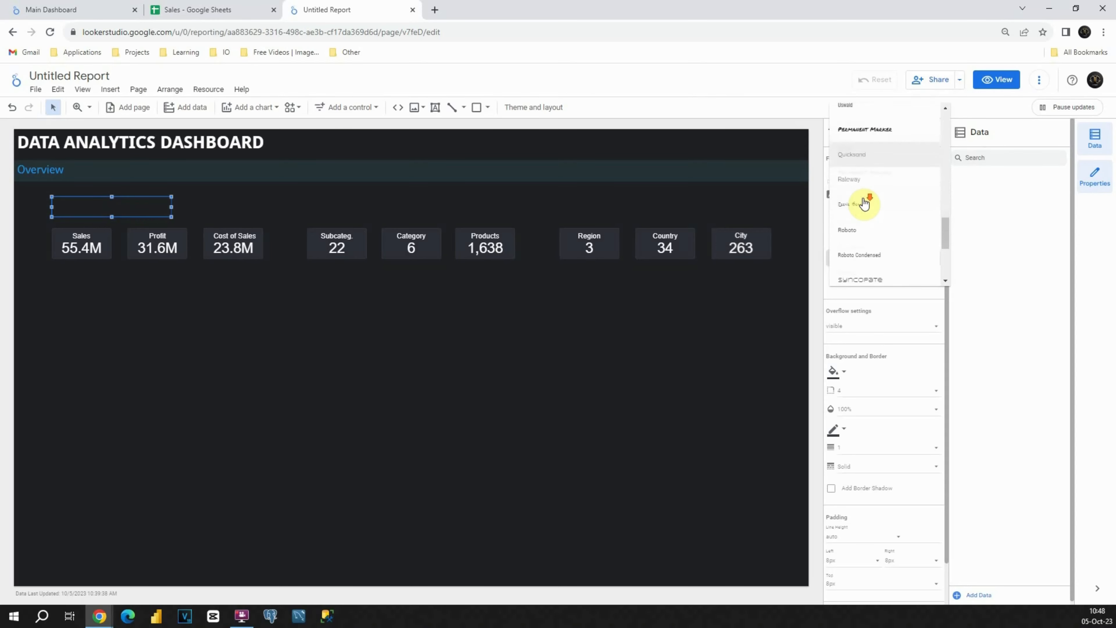
{"action": "left_click", "coordinate": [852, 166]}
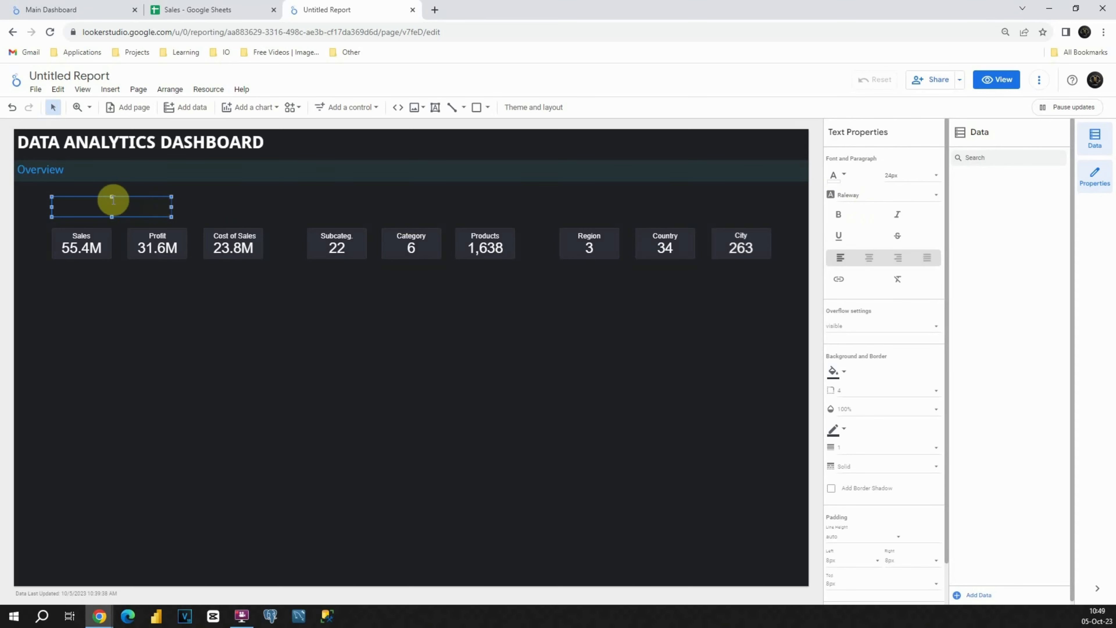
{"action": "left_click", "coordinate": [97, 204]}
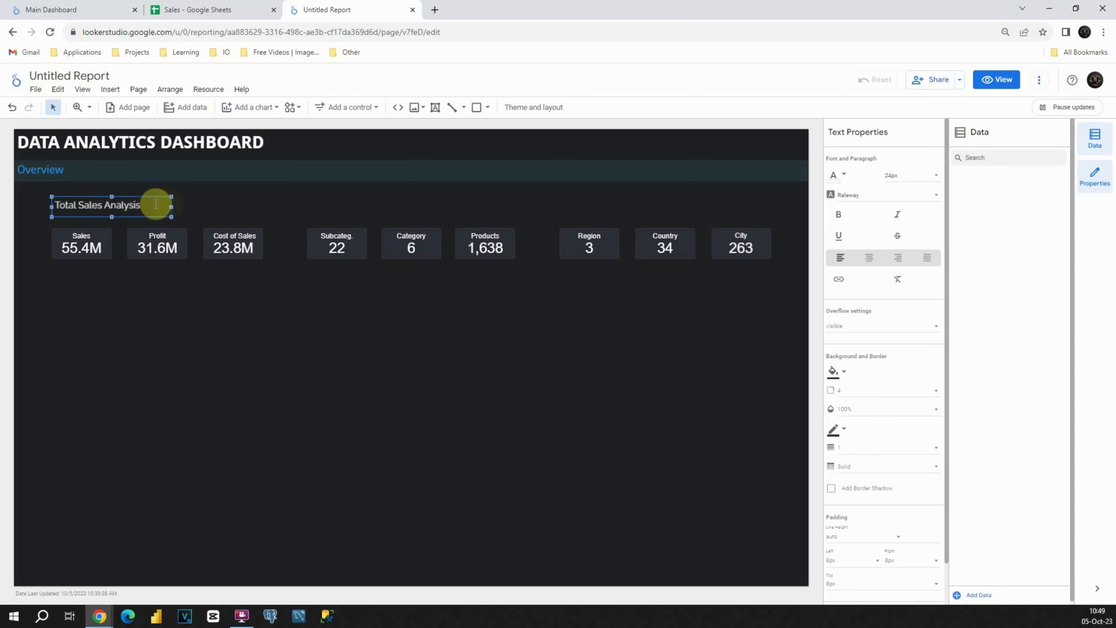
{"action": "left_click_drag", "start_coordinate": [171, 206], "coordinate": [127, 196]}
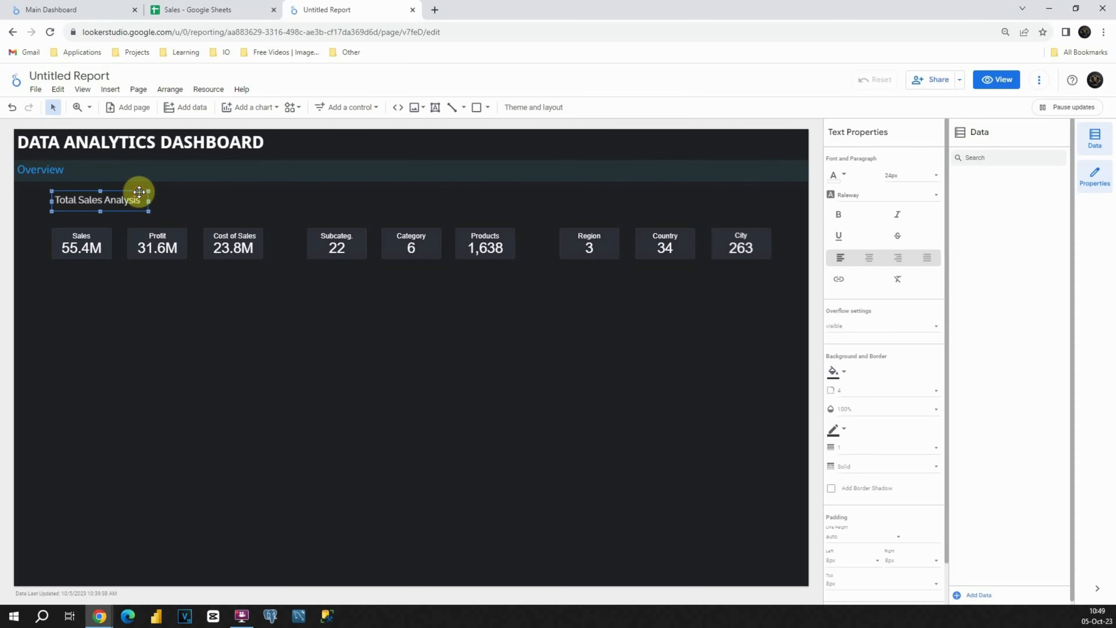
Duplicate the "Total Sales Analysis" heading directly beneath itself and set the copy's font size to 16px.
{"action": "key", "text": "ctrl+d"}
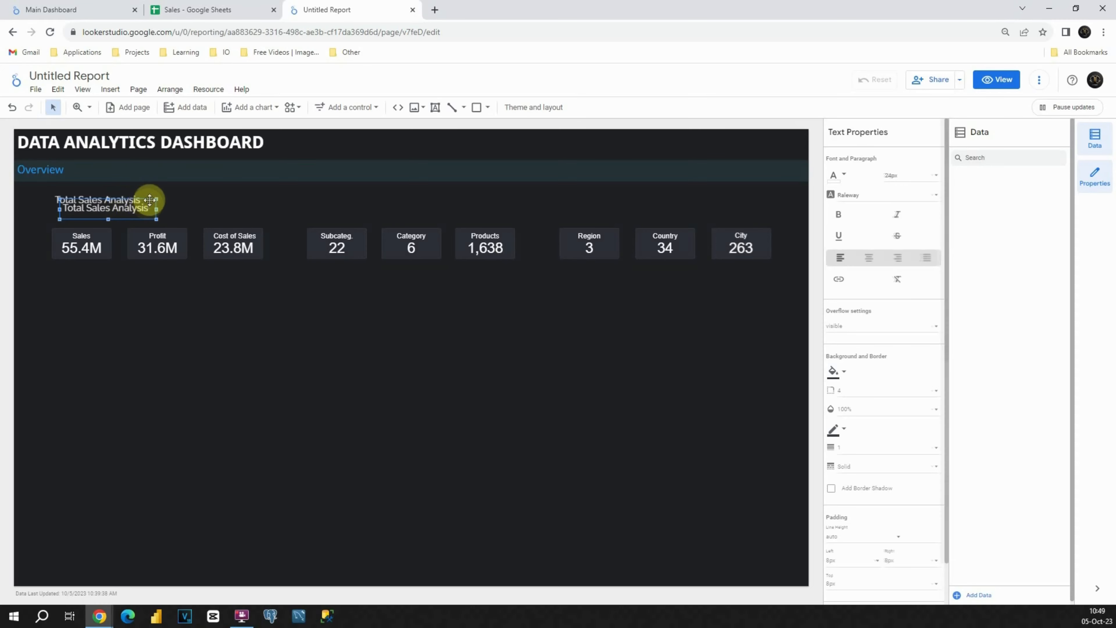
{"action": "left_click_drag", "start_coordinate": [147, 199], "coordinate": [139, 207]}
{"action": "double_click", "coordinate": [117, 215]}
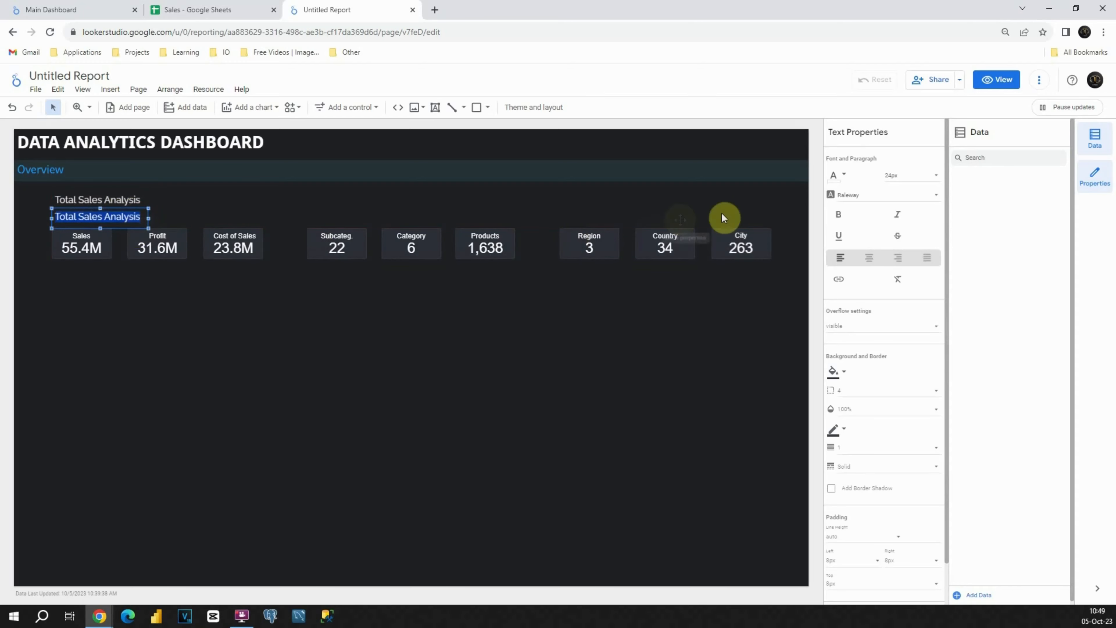
{"action": "left_click", "coordinate": [920, 179]}
{"action": "scroll", "coordinate": [911, 187], "scroll_direction": "up", "scroll_amount": 2}
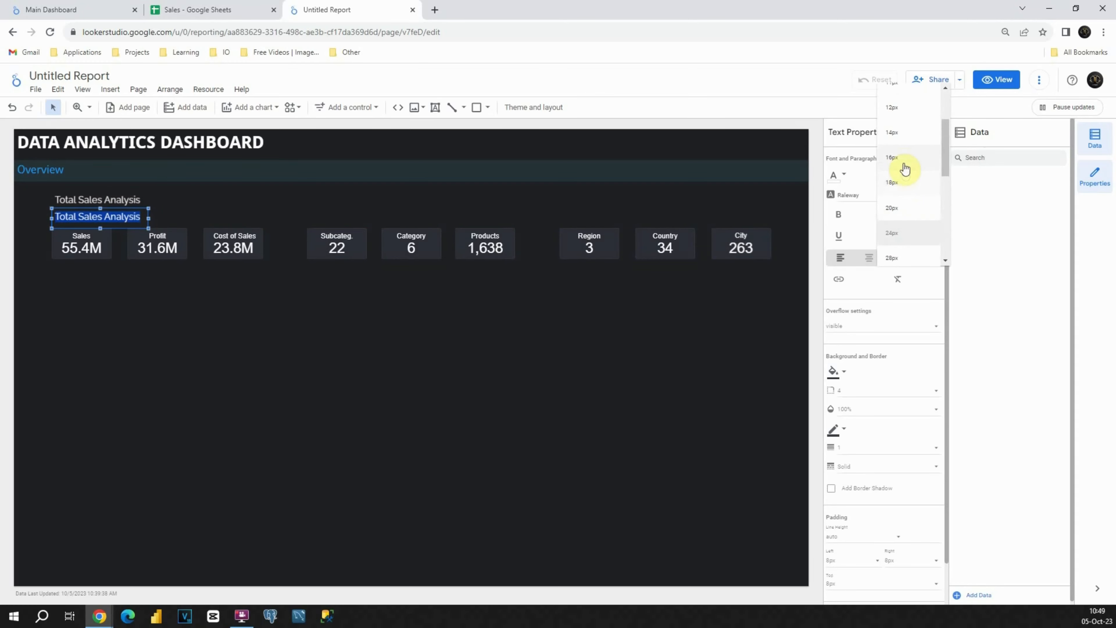
{"action": "left_click", "coordinate": [900, 161]}
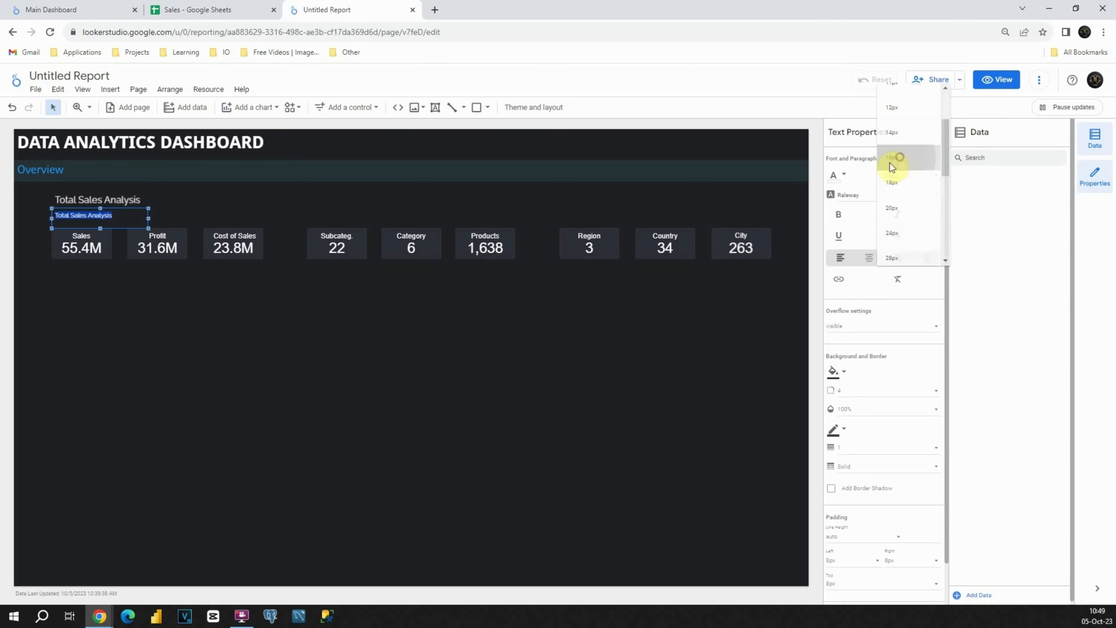
Replace the smaller copy's text with "Total Sales, Total Profit and Cost of Sales included" and move it closer to the heading.
{"action": "double_click", "coordinate": [103, 219]}
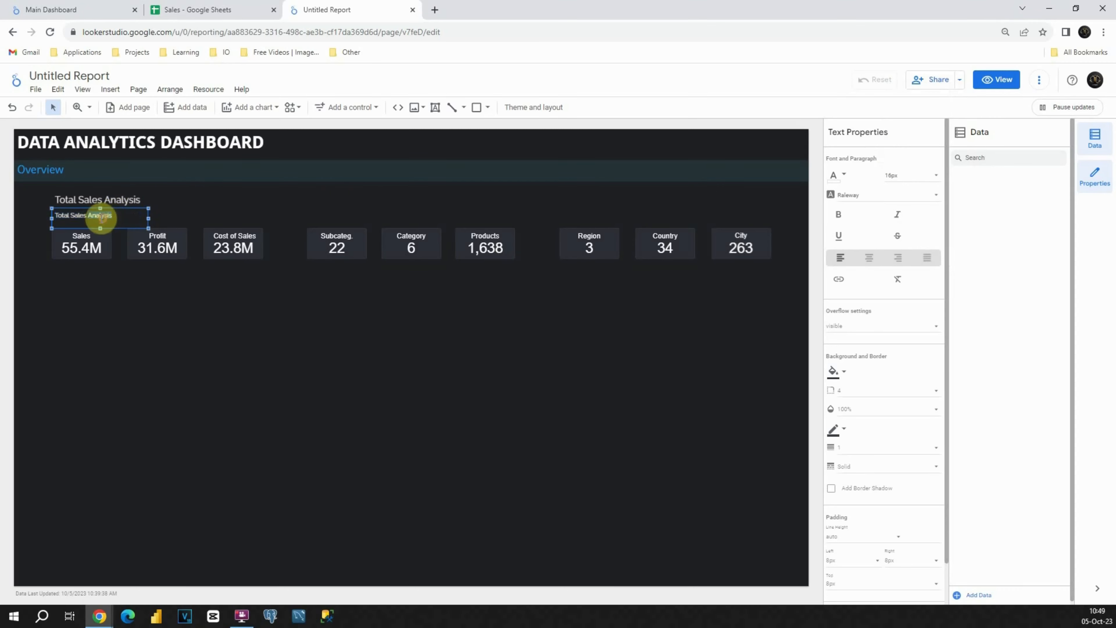
{"action": "key", "text": "BackSpace"}
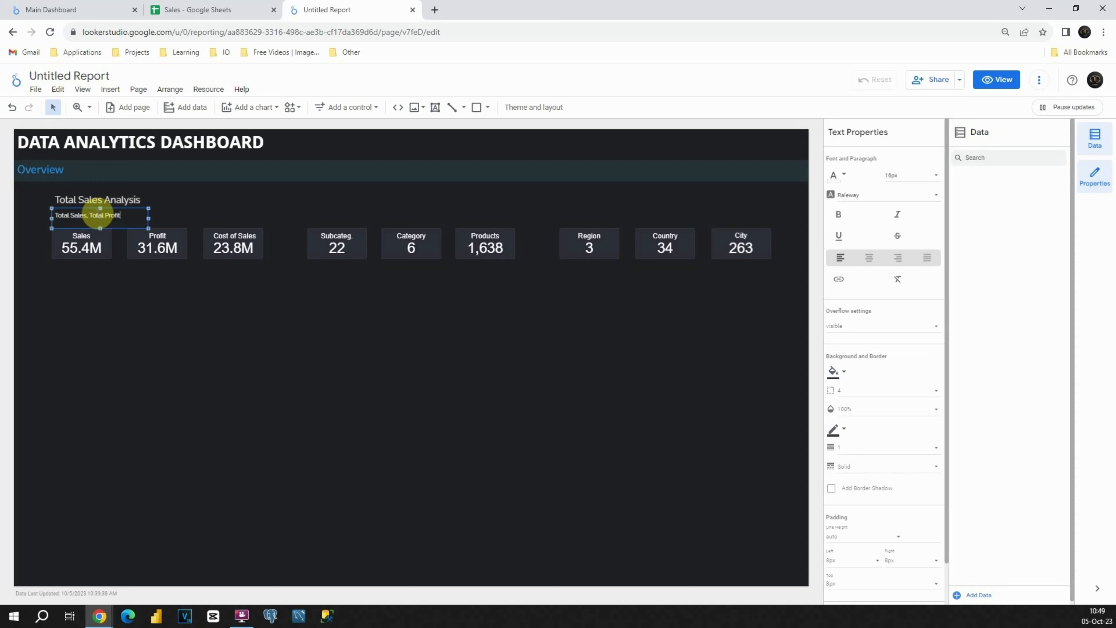
{"action": "type", "text": "st of Sales included"}
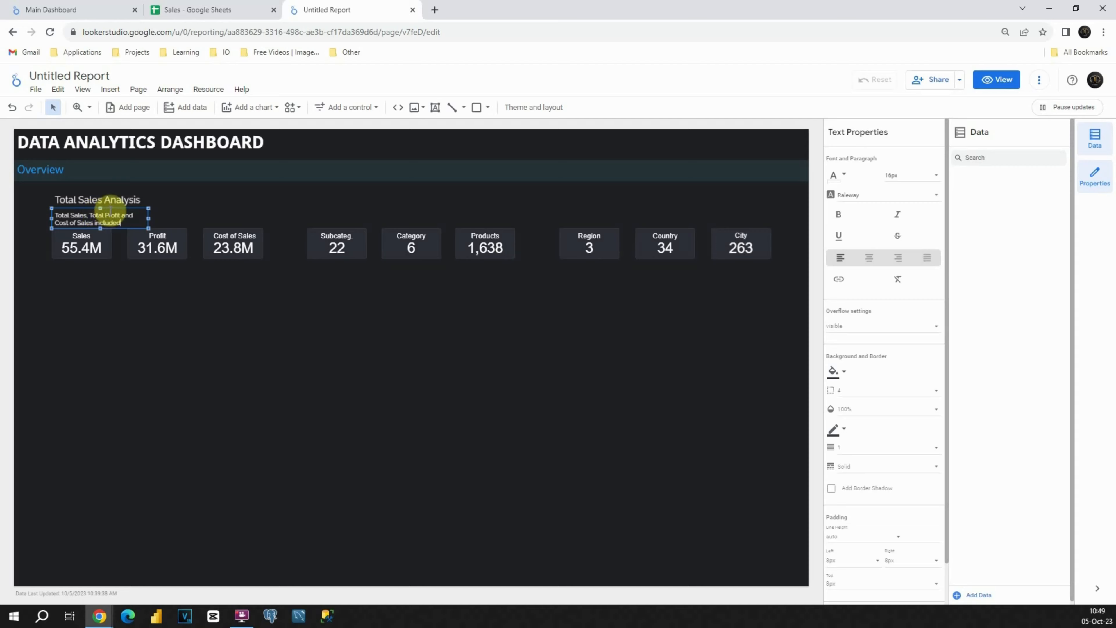
{"action": "left_click_drag", "start_coordinate": [100, 211], "coordinate": [111, 209]}
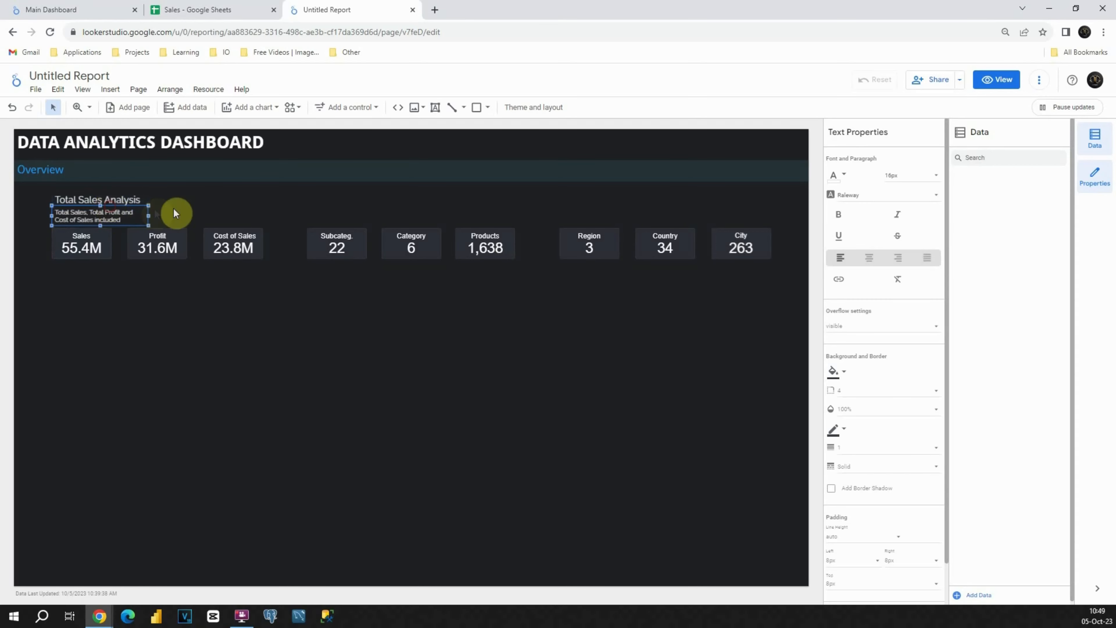
Make the "Total Sales Analysis" heading bold.
{"action": "left_click", "coordinate": [178, 213]}
{"action": "left_click", "coordinate": [135, 196]}
{"action": "double_click", "coordinate": [134, 196]}
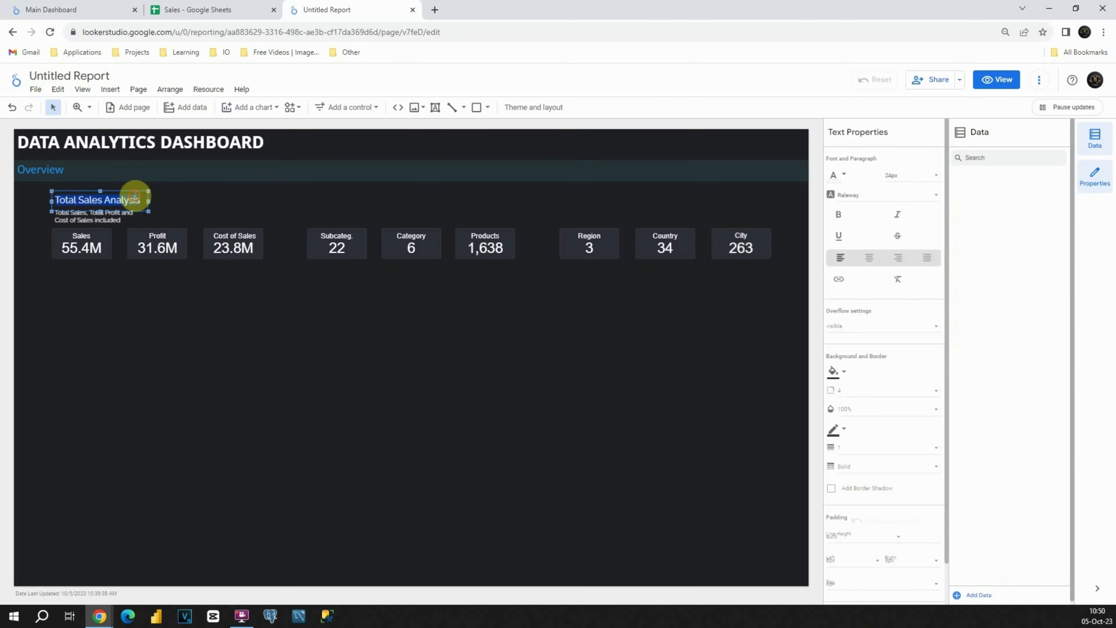
{"action": "left_click", "coordinate": [839, 216]}
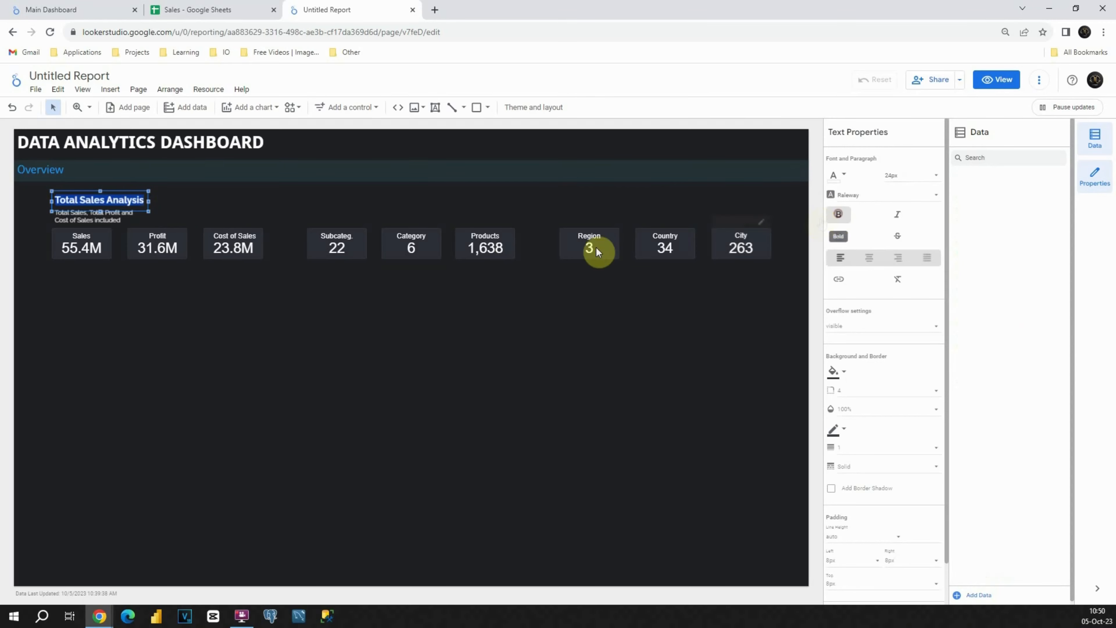
{"action": "left_click", "coordinate": [245, 210]}
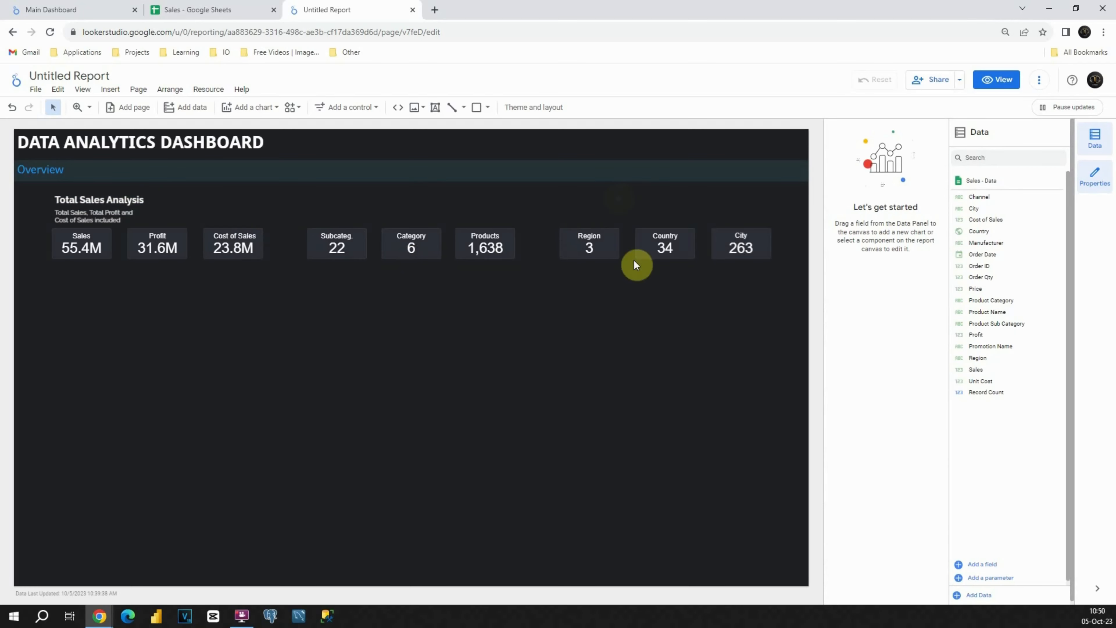
Copy the heading and its description above the Subcateg. scorecard and again above the Region scorecard.
{"action": "left_click_drag", "start_coordinate": [34, 192], "coordinate": [389, 197]}
{"action": "key", "text": "ctrl+d"}
{"action": "key", "text": "ctrl+v"}
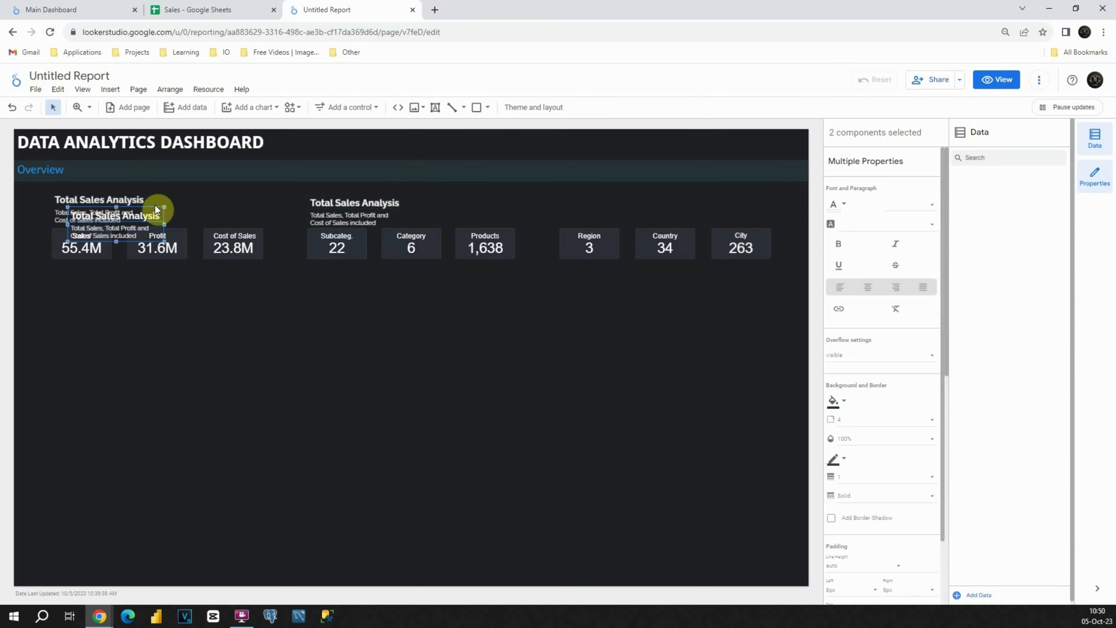
{"action": "left_click_drag", "start_coordinate": [152, 207], "coordinate": [642, 193]}
{"action": "left_click", "coordinate": [561, 311]}
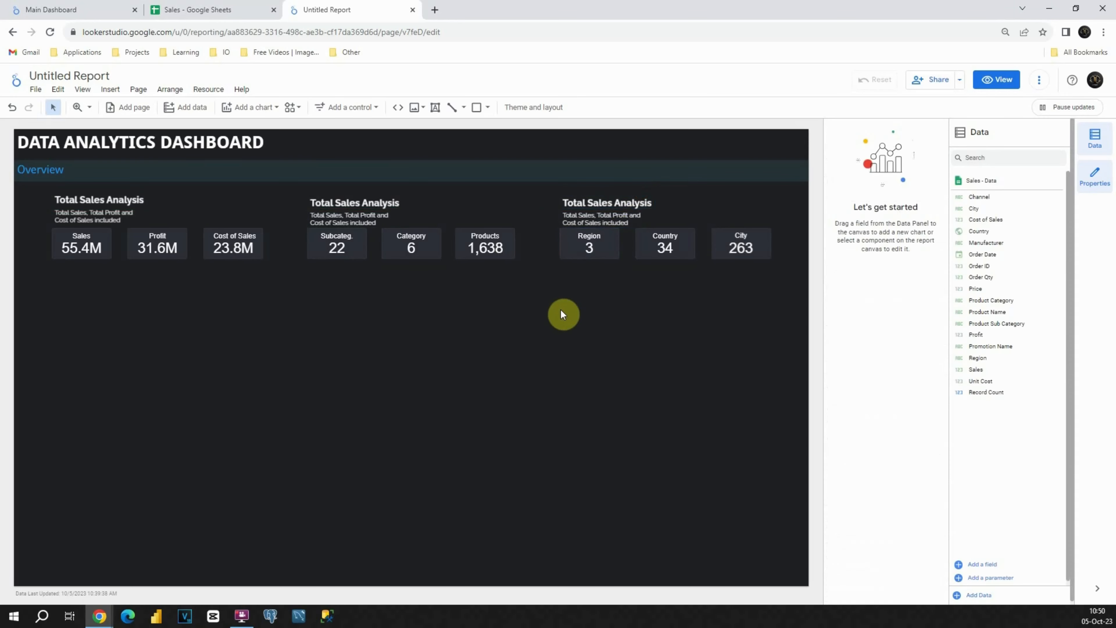
Change the heading above the product scorecards to "Product Analysis".
{"action": "left_click", "coordinate": [347, 200]}
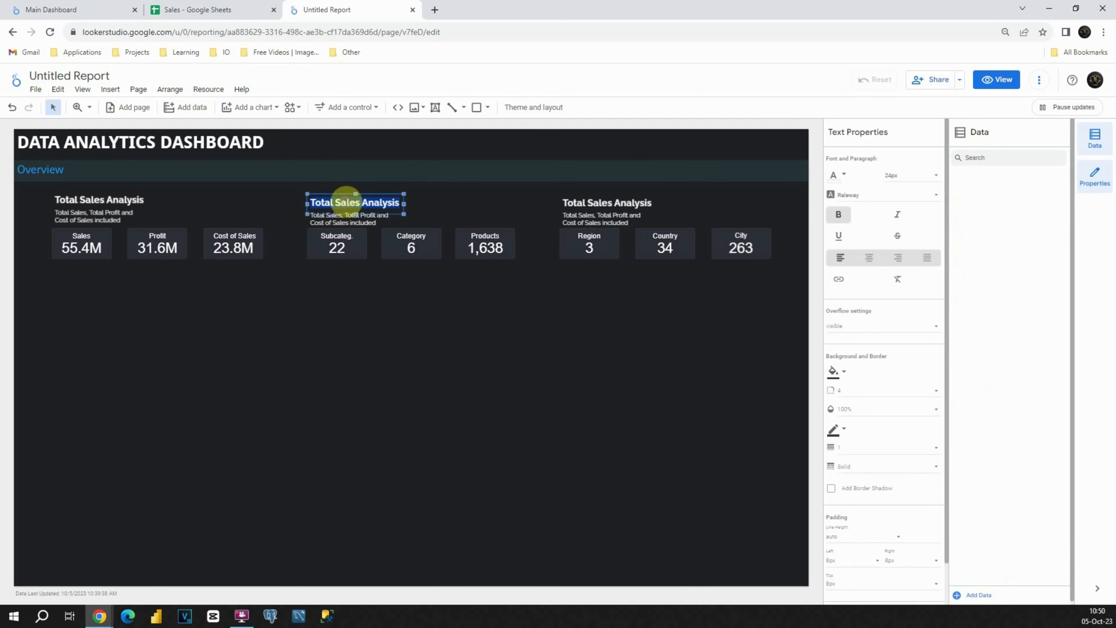
{"action": "double_click", "coordinate": [347, 201]}
{"action": "left_click", "coordinate": [318, 201], "text": "shift"}
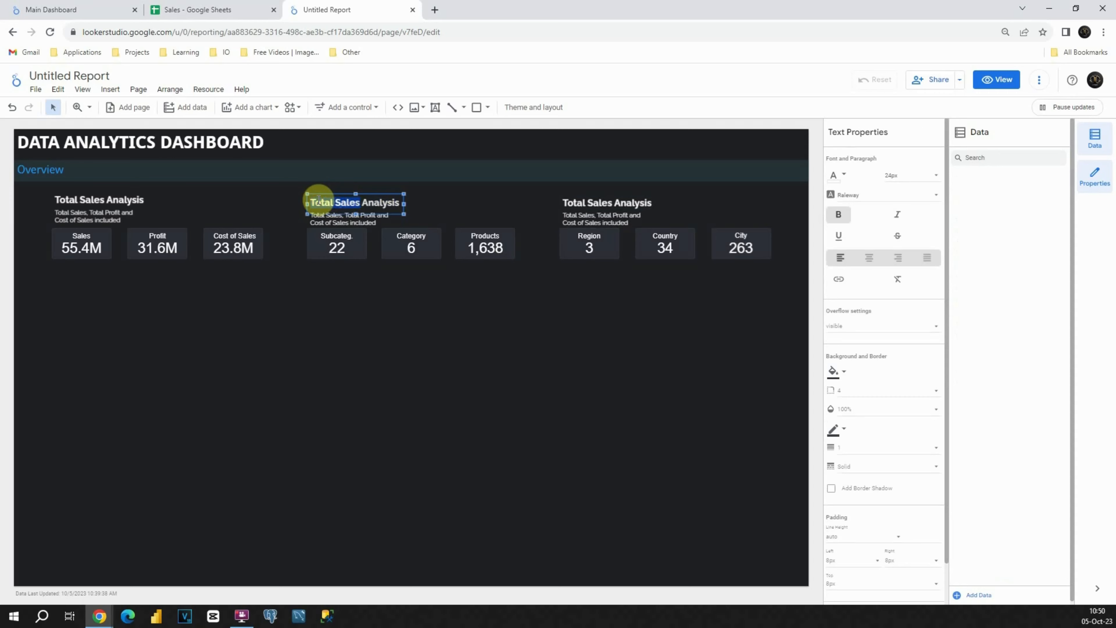
{"action": "type", "text": "Product"}
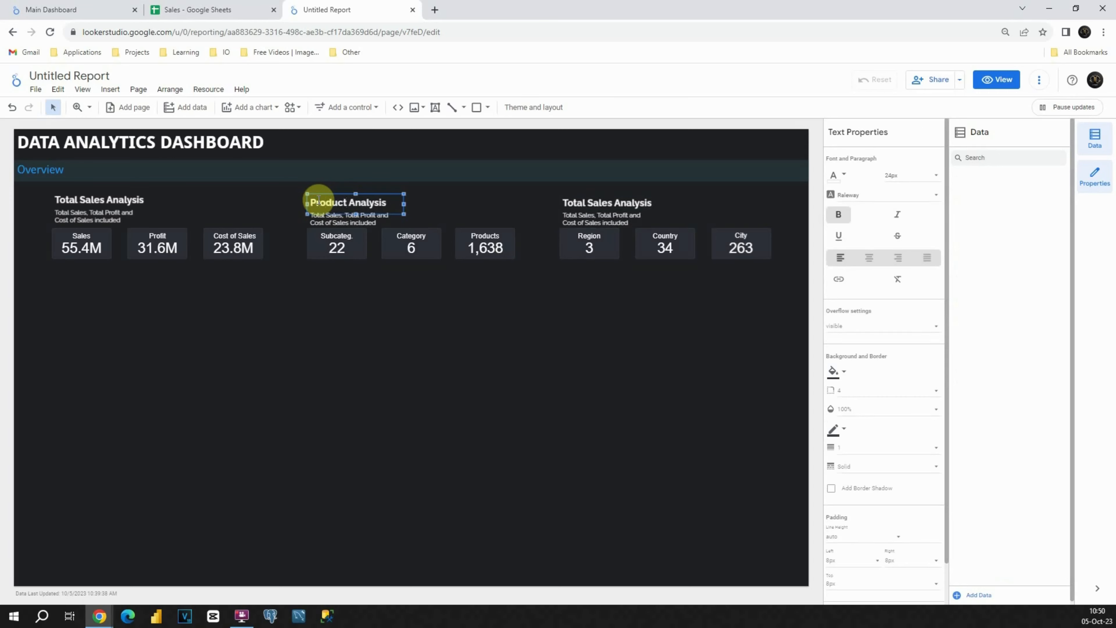
Change the product description to "Number of Subcategories, Categories and Number of Products" and widen its box to fit two lines.
{"action": "left_click", "coordinate": [354, 219]}
{"action": "left_click_drag", "start_coordinate": [355, 220], "coordinate": [315, 215]}
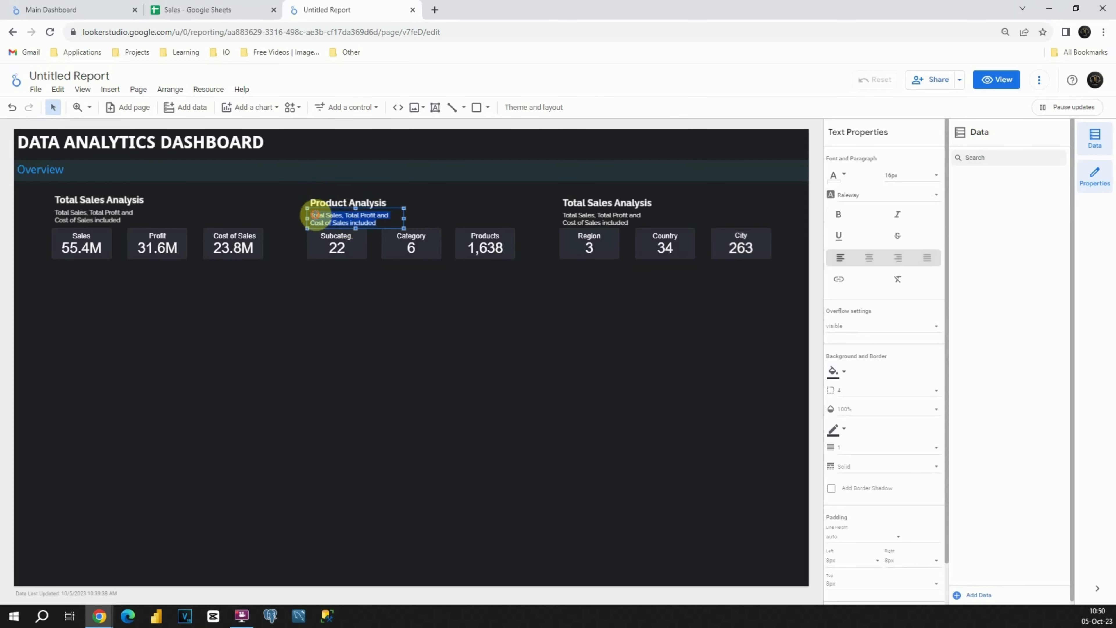
{"action": "type", "text": "Number of Subcategori"}
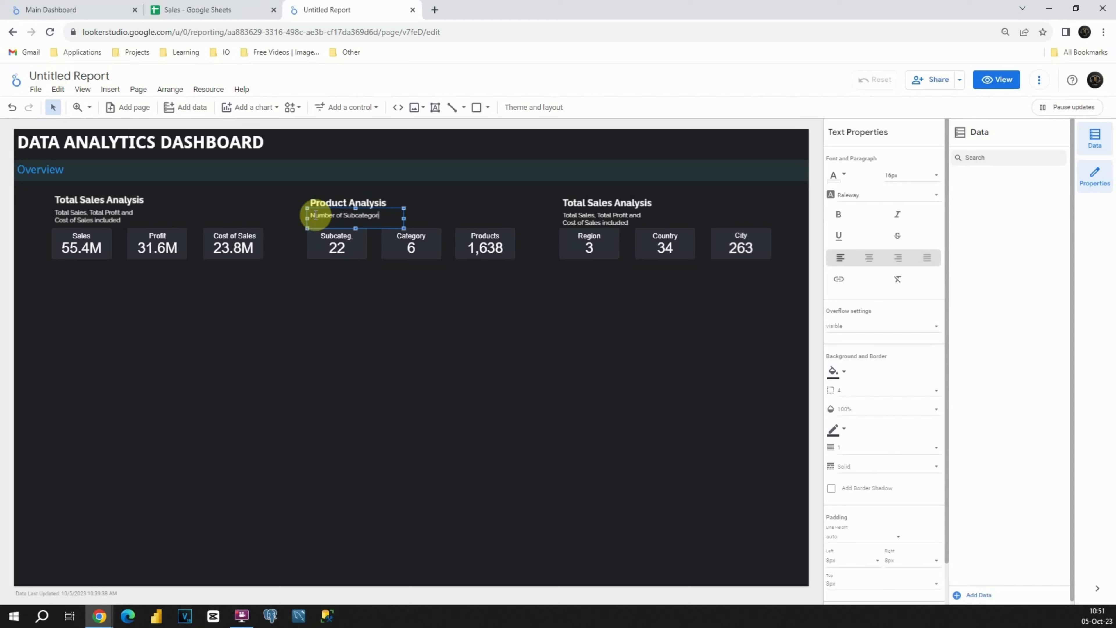
{"action": "type", "text": "es, Categor"}
{"action": "left_click", "coordinate": [353, 223]}
{"action": "key", "text": "BackSpace"}
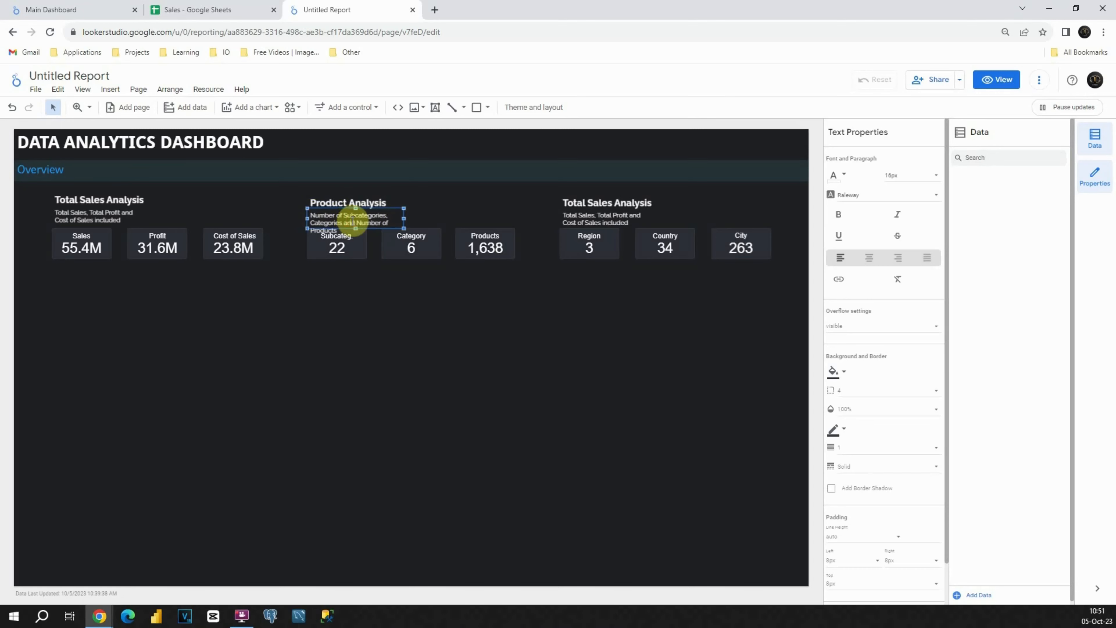
{"action": "type", "text": "n"}
{"action": "left_click_drag", "start_coordinate": [404, 219], "coordinate": [448, 219]}
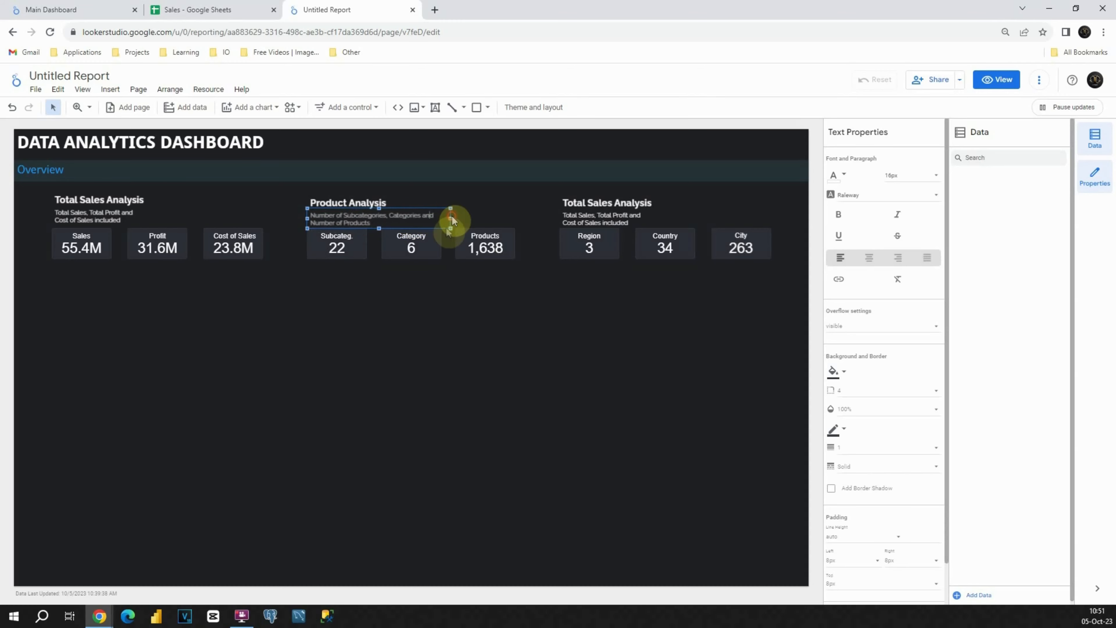
Move the product and location heading and description pairs up level with the Total Sales Analysis pair.
{"action": "left_click", "coordinate": [444, 279]}
{"action": "left_click_drag", "start_coordinate": [294, 192], "coordinate": [371, 211]}
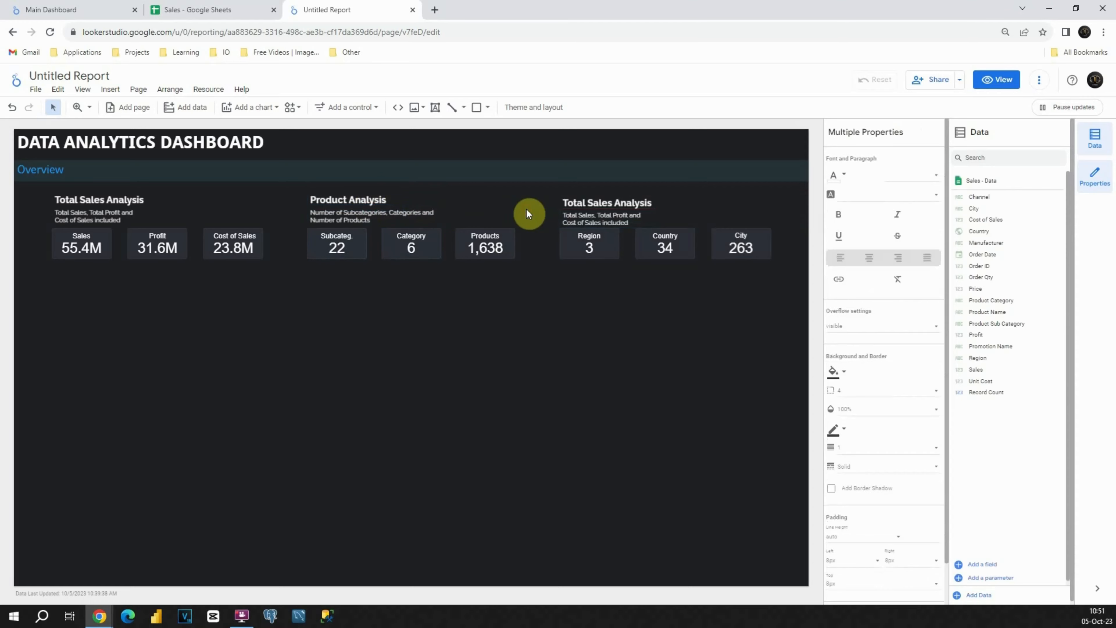
{"action": "left_click_drag", "start_coordinate": [529, 183], "coordinate": [602, 213]}
{"action": "left_click", "coordinate": [690, 214]}
Change the heading above the location scorecards to "Geospatial Data Analysis" and widen its box to fit on one line.
{"action": "double_click", "coordinate": [606, 198]}
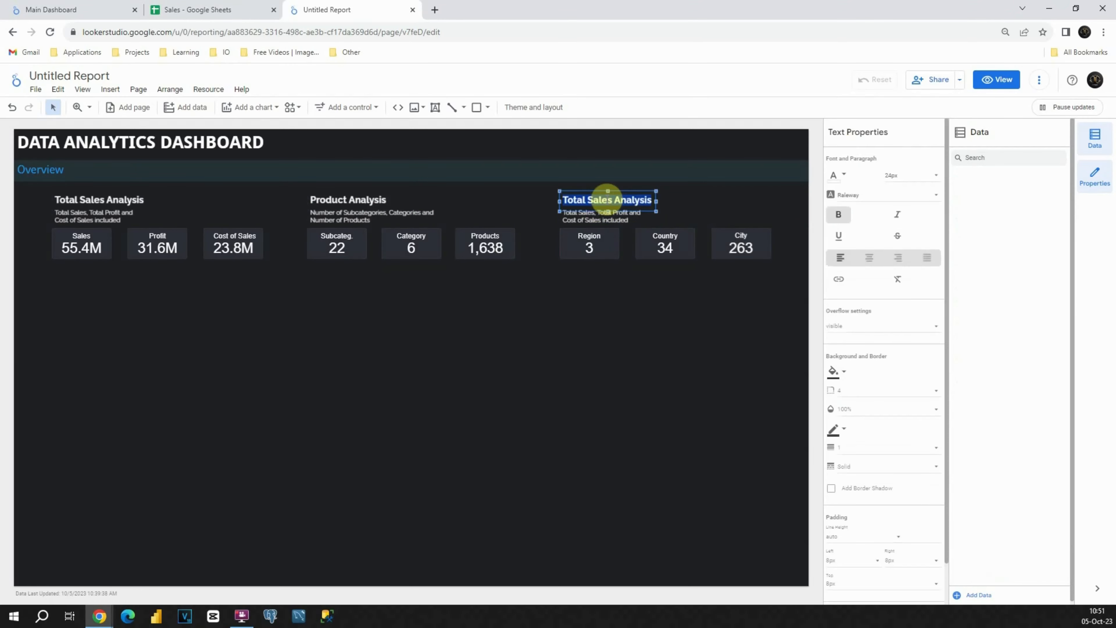
{"action": "type", "text": "Geospatial"}
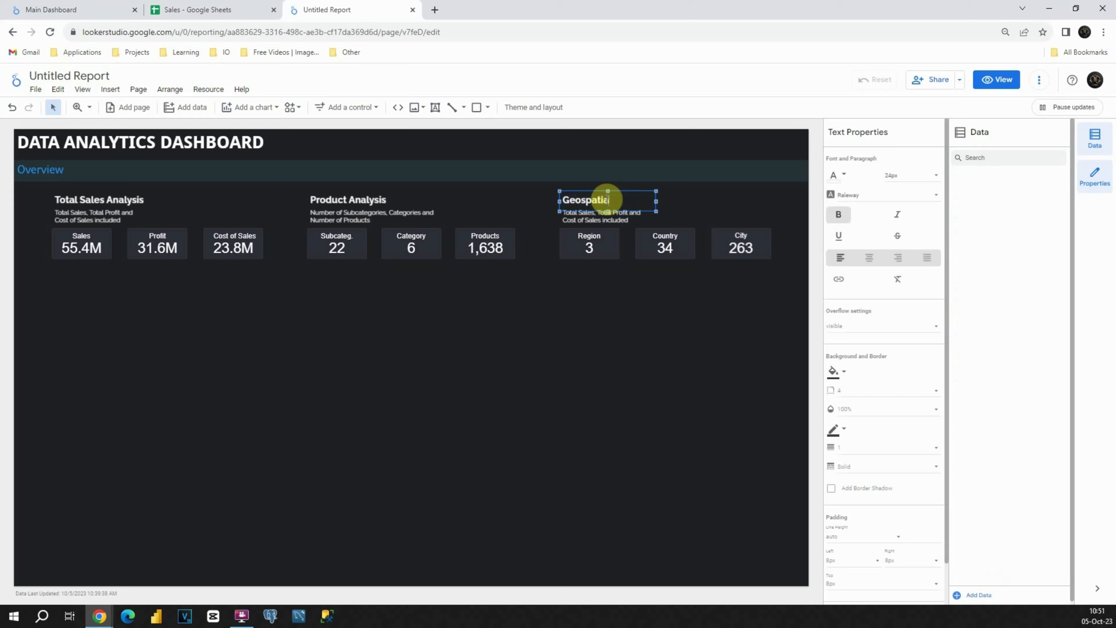
{"action": "type", "text": " Data Analysis"}
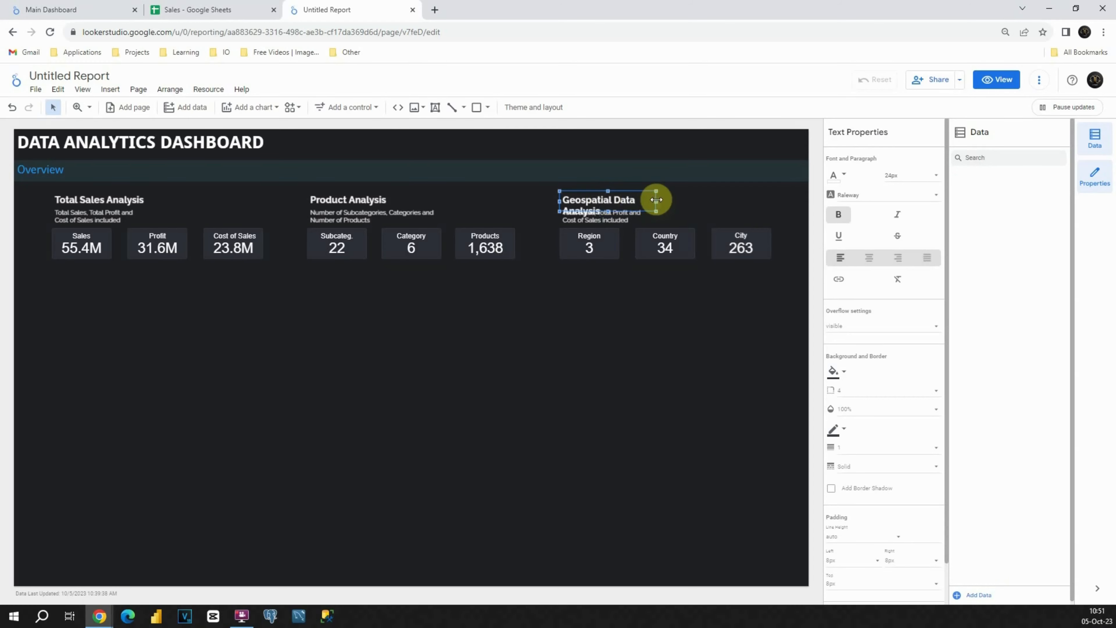
{"action": "left_click_drag", "start_coordinate": [656, 201], "coordinate": [690, 201]}
{"action": "left_click", "coordinate": [679, 222]}
Change the description under the geospatial heading to "Number of Regions, Countries and Number of Cities".
{"action": "double_click", "coordinate": [607, 215]}
{"action": "type", "text": "Number of Regions"}
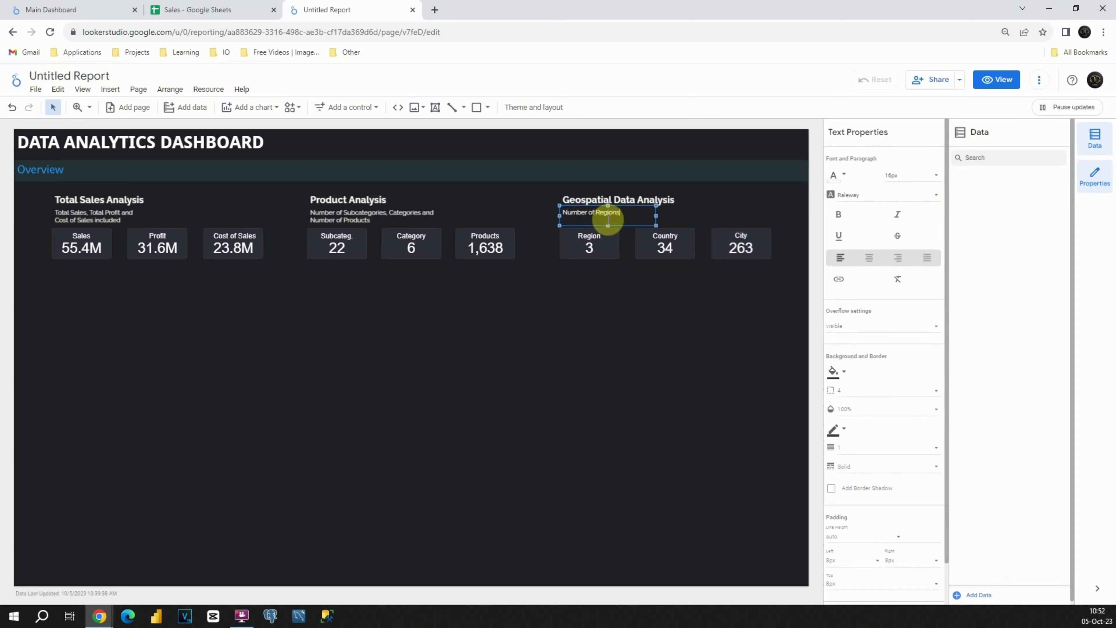
{"action": "type", "text": ", Countries and Number of Cities"}
{"action": "left_click", "coordinate": [620, 285]}
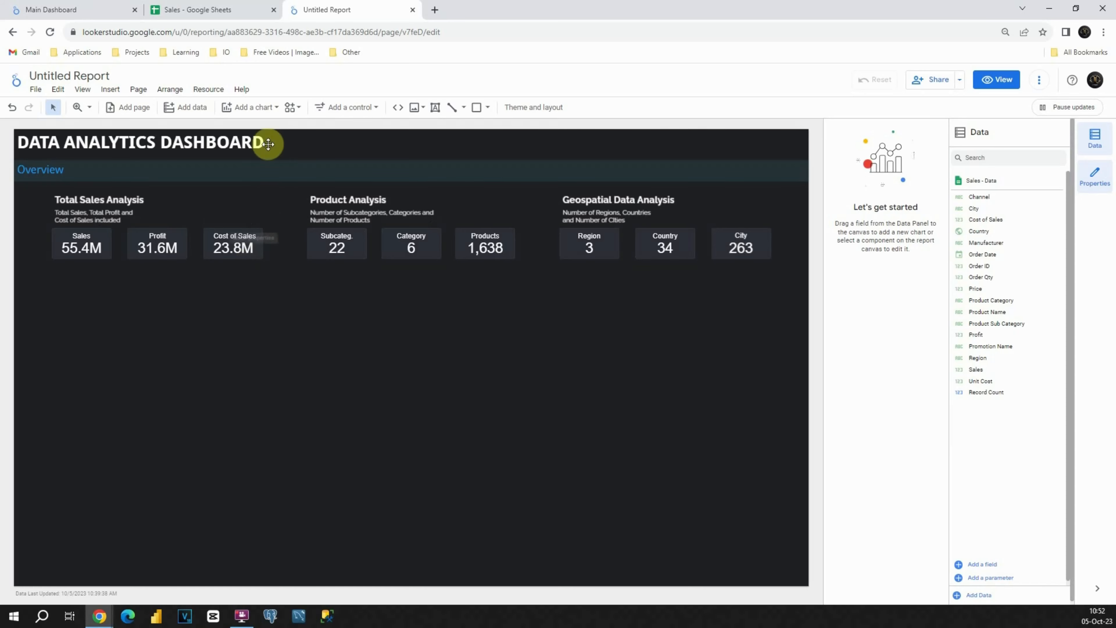
Insert a time series chart below the sales scorecards and widen it to span all three of them.
{"action": "left_click", "coordinate": [266, 115]}
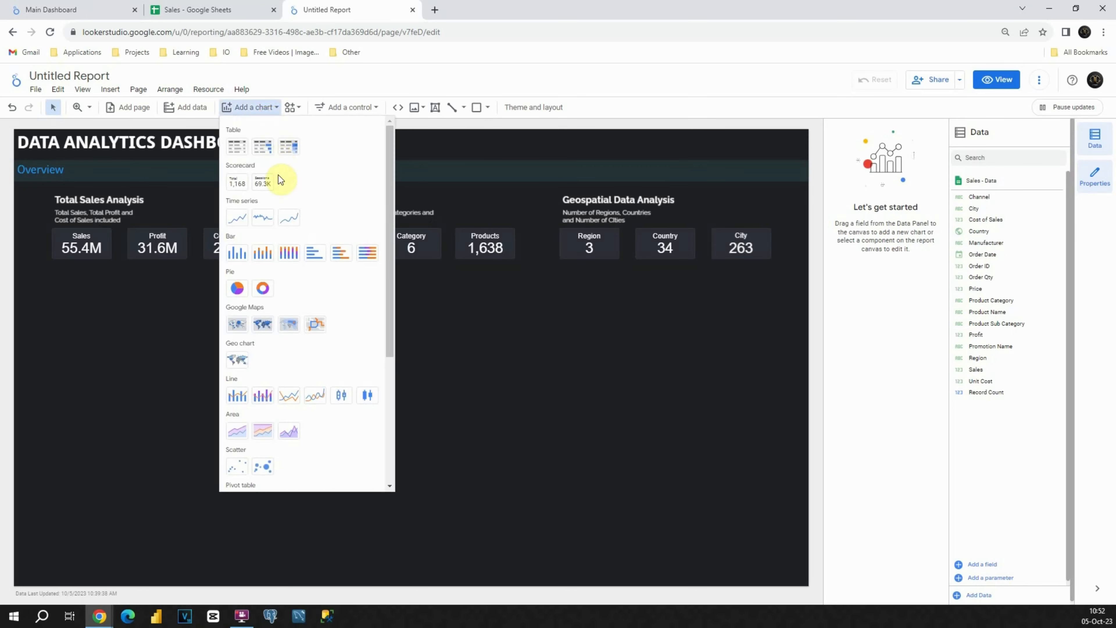
{"action": "left_click", "coordinate": [235, 221]}
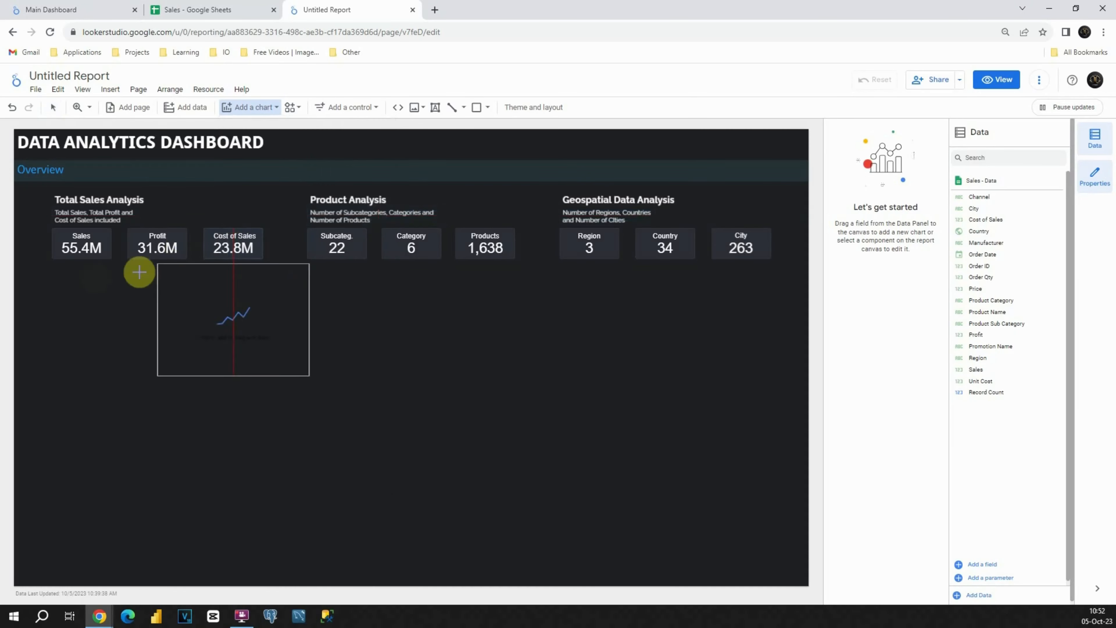
{"action": "left_click", "coordinate": [50, 288]}
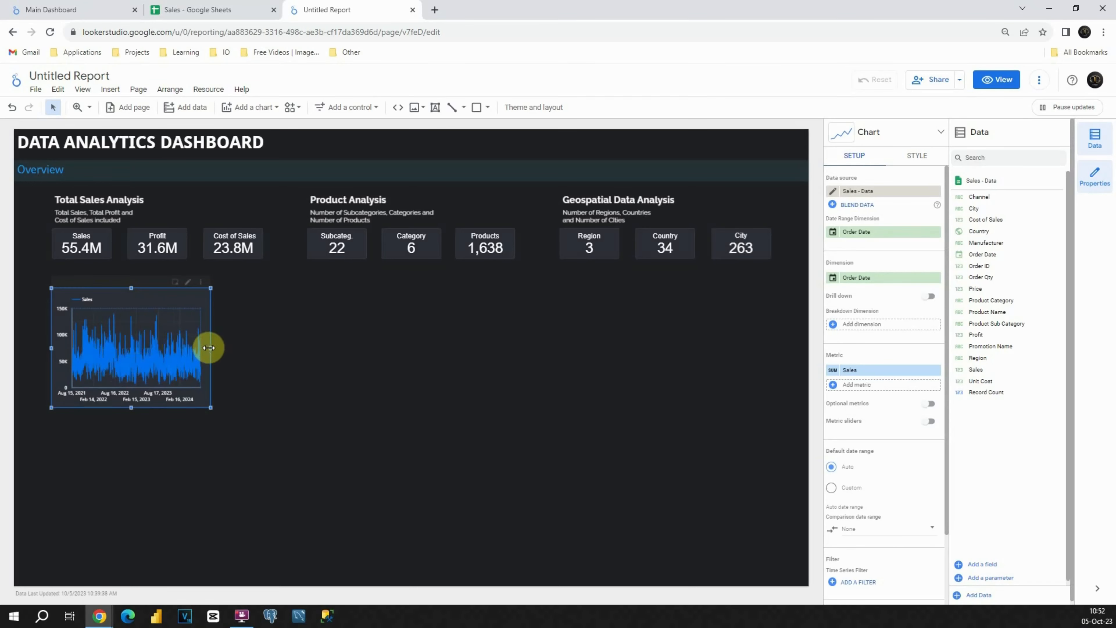
{"action": "left_click_drag", "start_coordinate": [208, 348], "coordinate": [262, 352]}
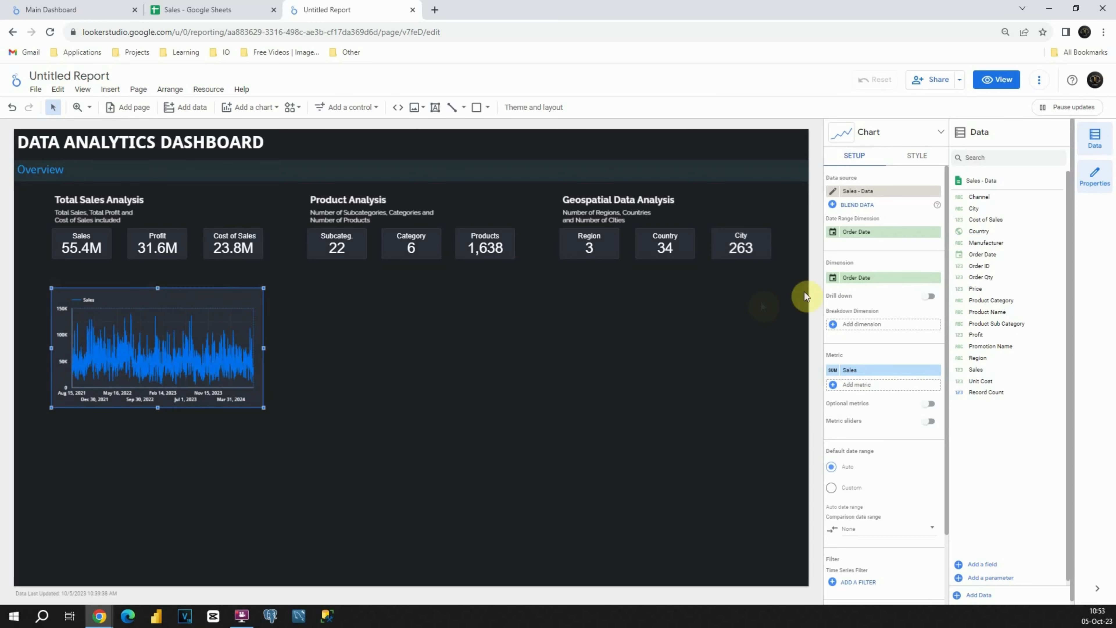
Set the data type of the time series chart's Order Date dimension to Day of Week.
{"action": "left_click", "coordinate": [836, 278]}
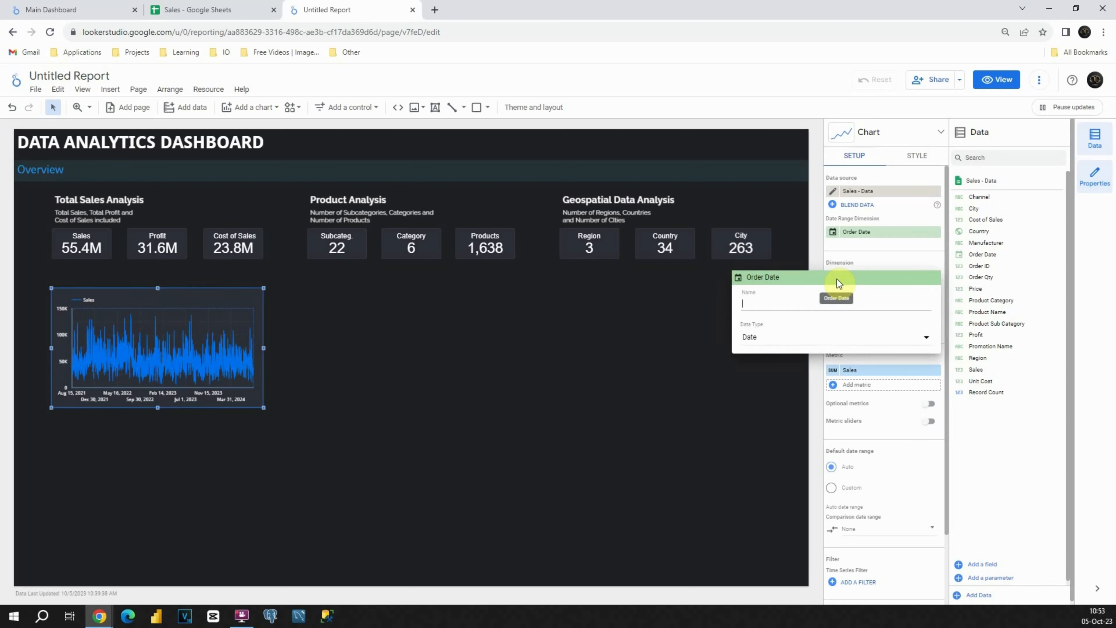
{"action": "left_click", "coordinate": [847, 338]}
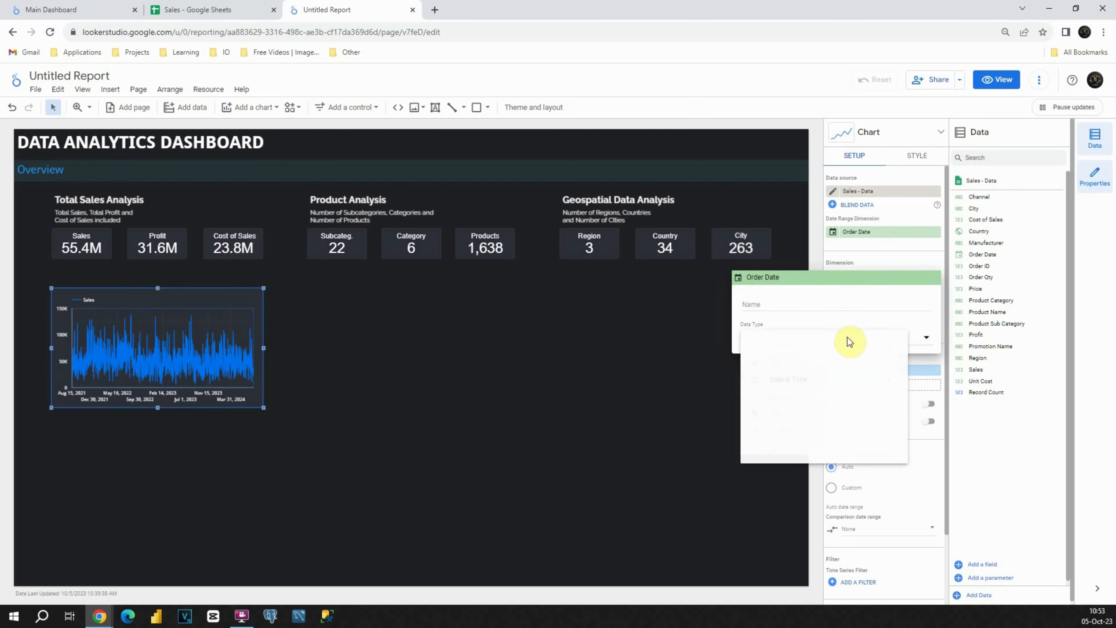
{"action": "mouse_move", "coordinate": [840, 386]}
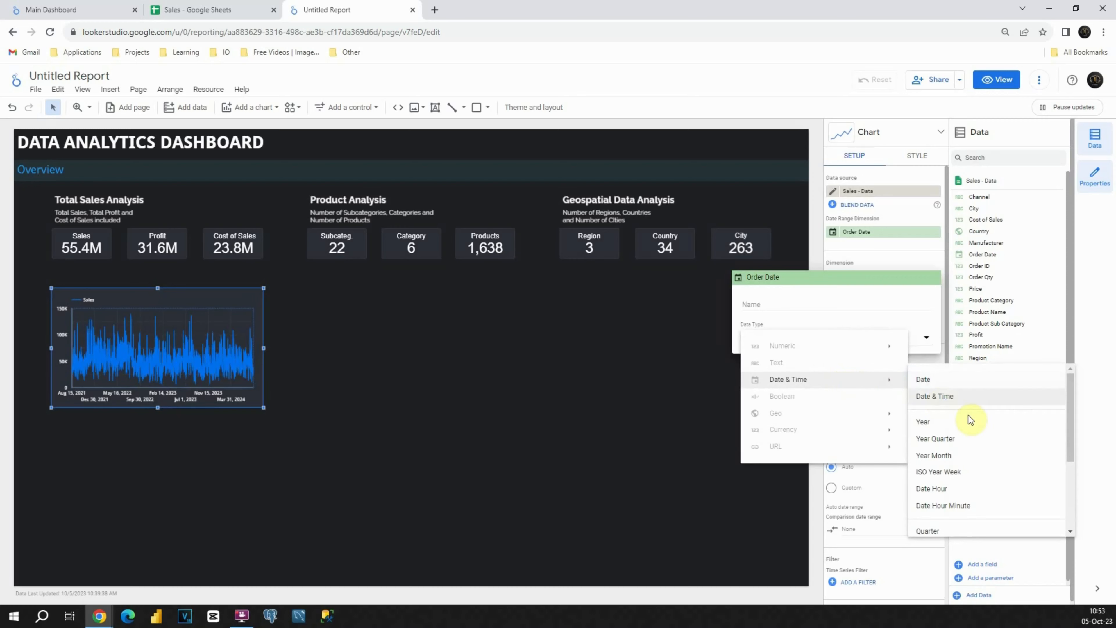
{"action": "scroll", "coordinate": [962, 457], "scroll_direction": "down", "scroll_amount": 3}
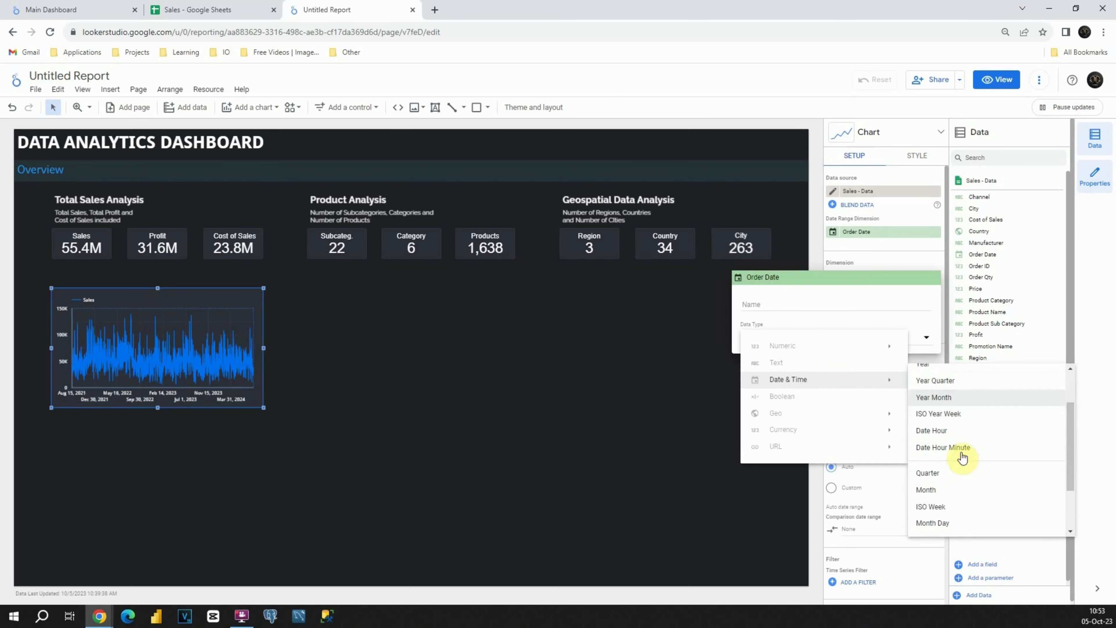
{"action": "scroll", "coordinate": [956, 449], "scroll_direction": "down", "scroll_amount": 2}
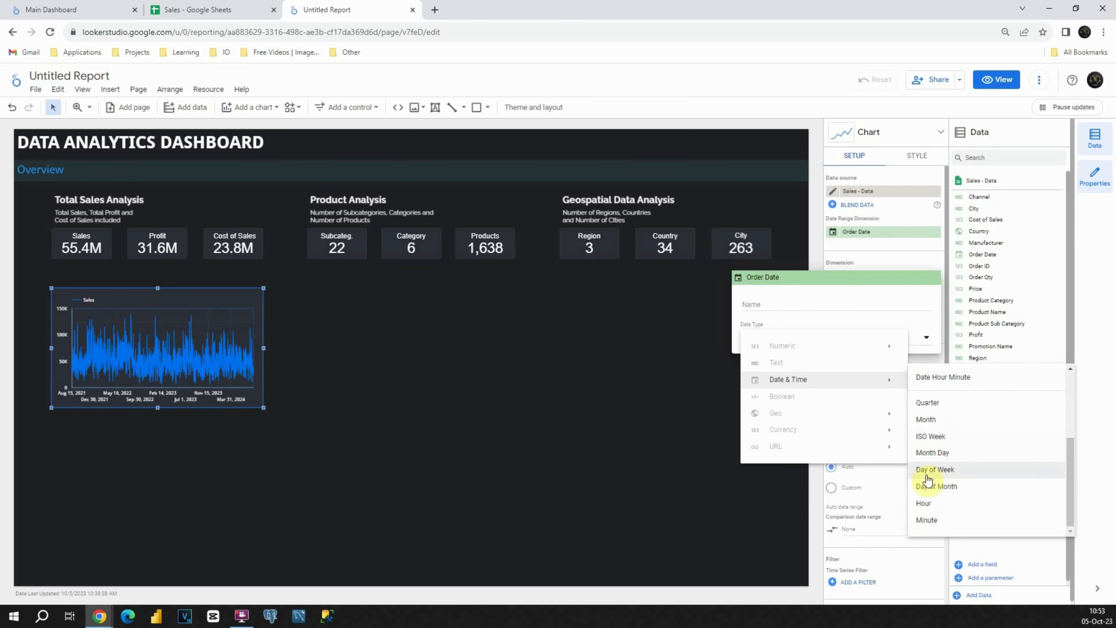
{"action": "left_click", "coordinate": [939, 470]}
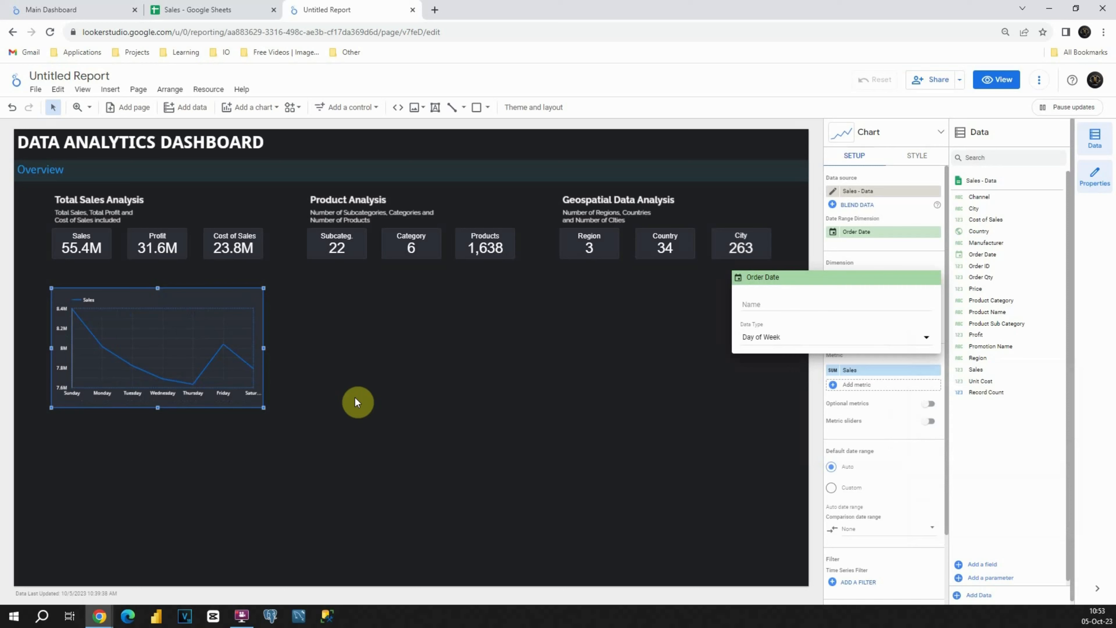
{"action": "left_click", "coordinate": [343, 358]}
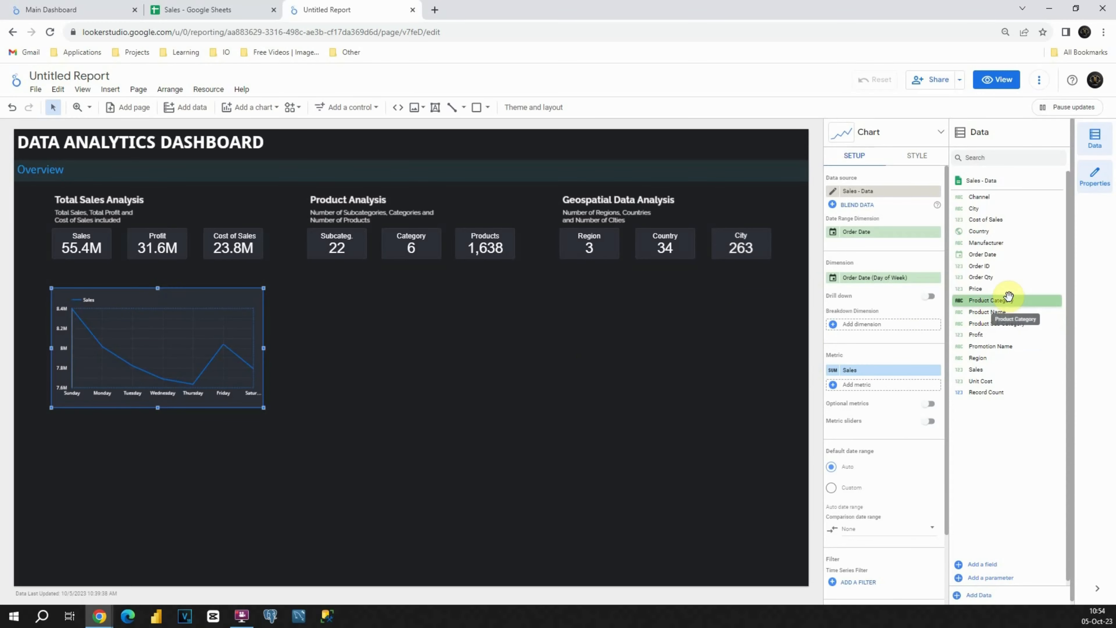
Add Profit as a second metric of the time series chart and move the chart slightly up towards the scorecards.
{"action": "left_click_drag", "start_coordinate": [1006, 334], "coordinate": [869, 388]}
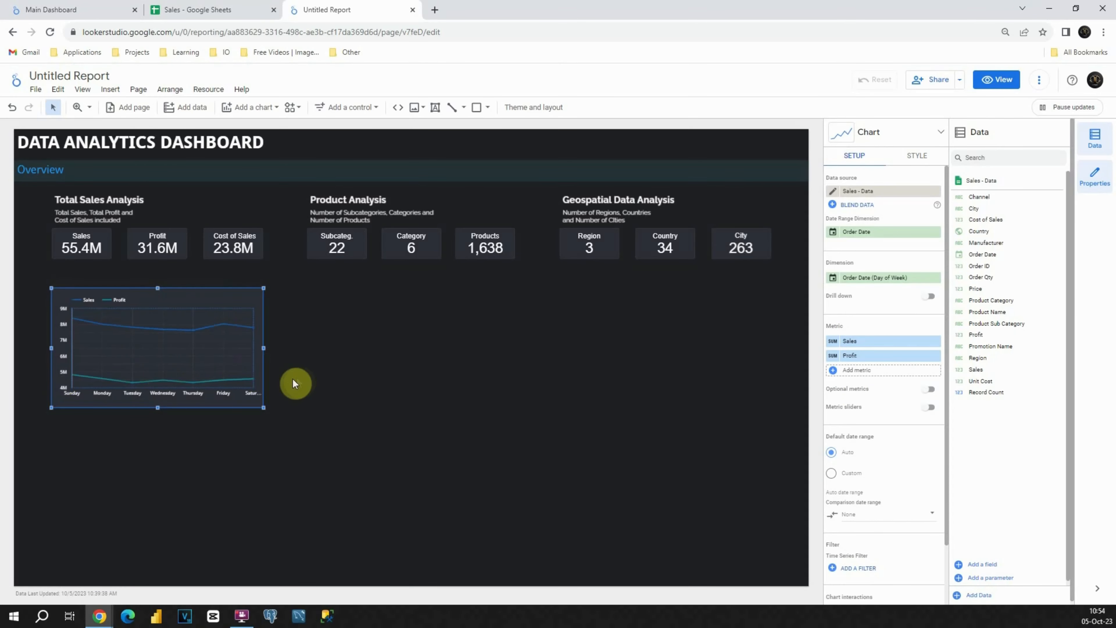
{"action": "left_click_drag", "start_coordinate": [198, 303], "coordinate": [196, 297]}
{"action": "left_click", "coordinate": [337, 336]}
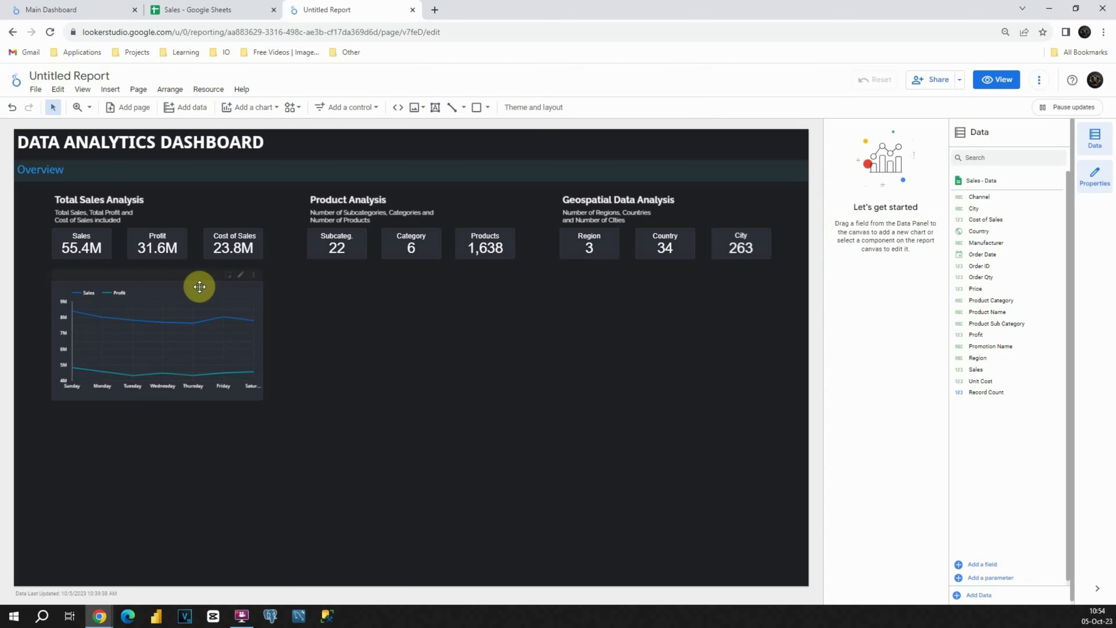
Style the chart's Sales line in green with a line weight of 3.
{"action": "left_click", "coordinate": [180, 302]}
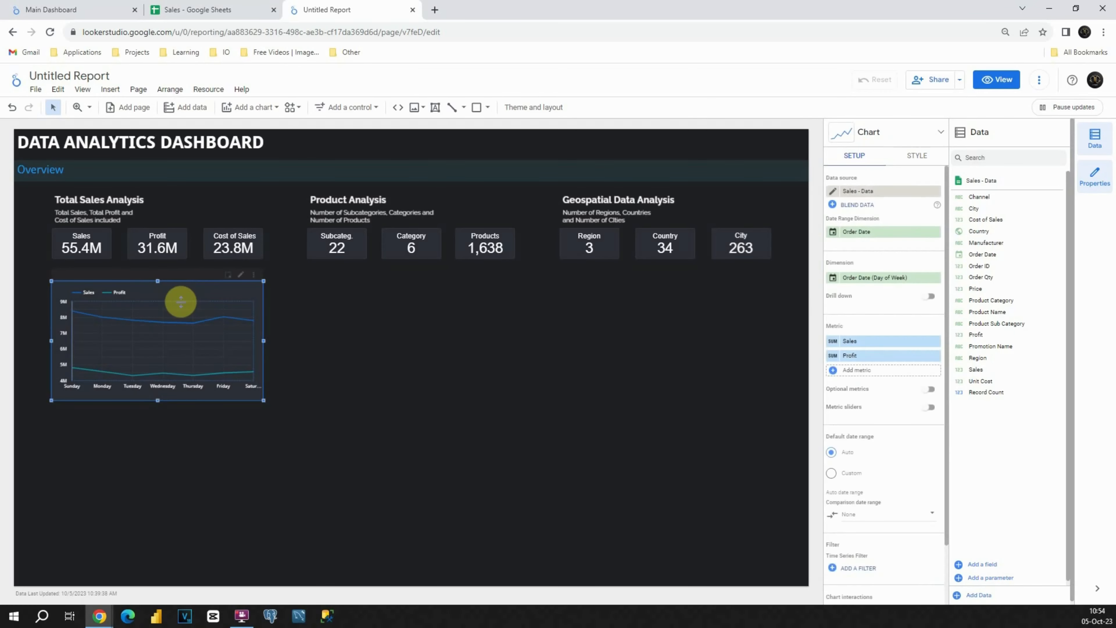
{"action": "left_click", "coordinate": [913, 161]}
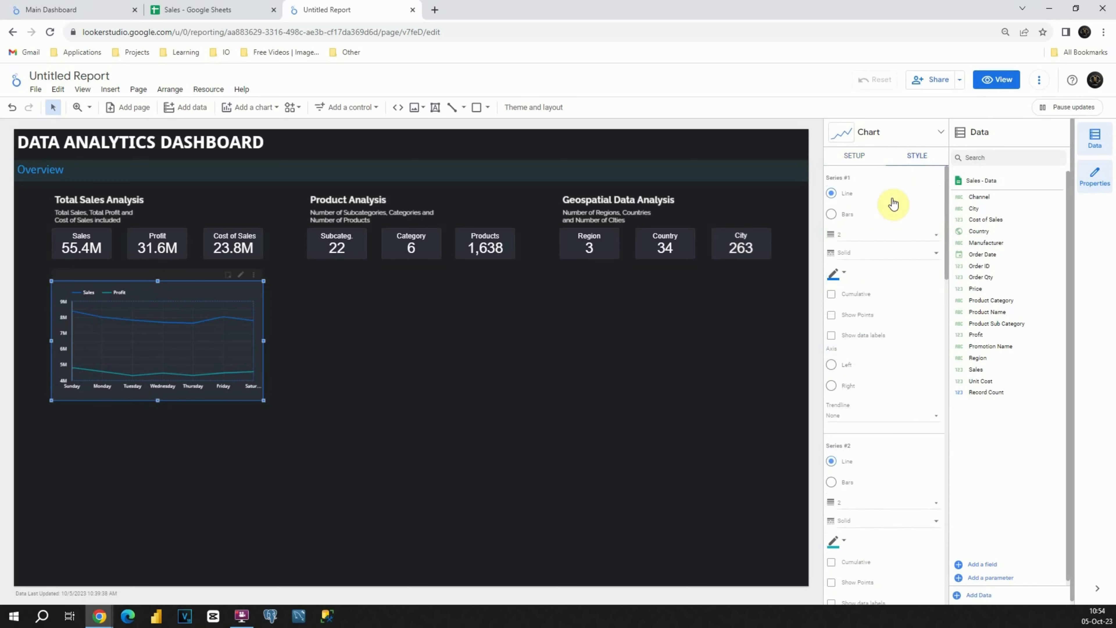
{"action": "scroll", "coordinate": [891, 204], "scroll_direction": "down", "scroll_amount": 1}
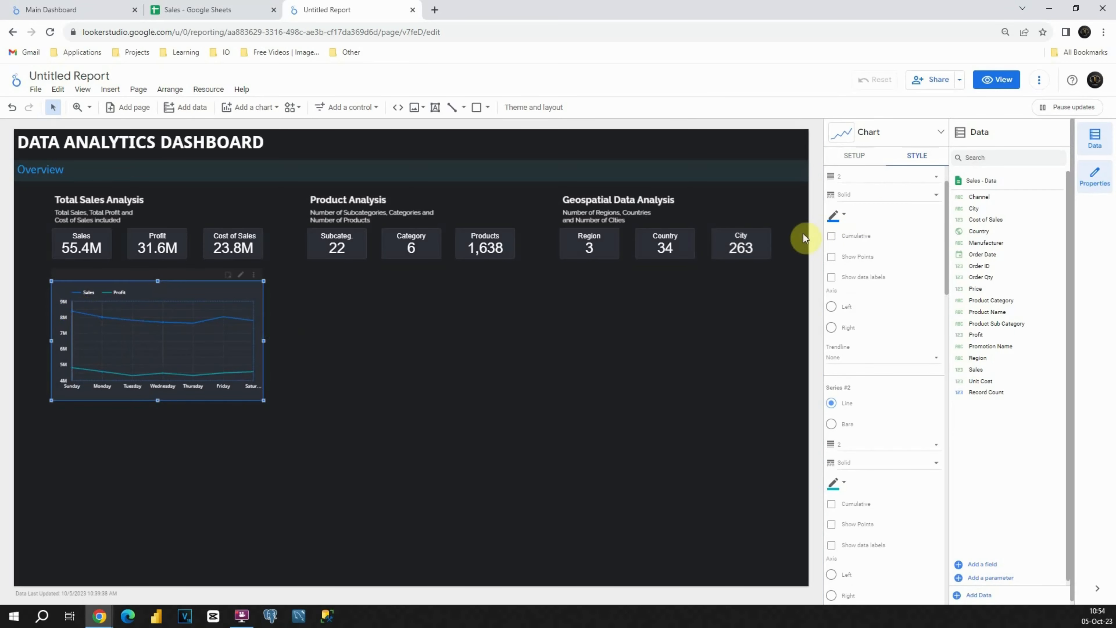
{"action": "left_click", "coordinate": [838, 218]}
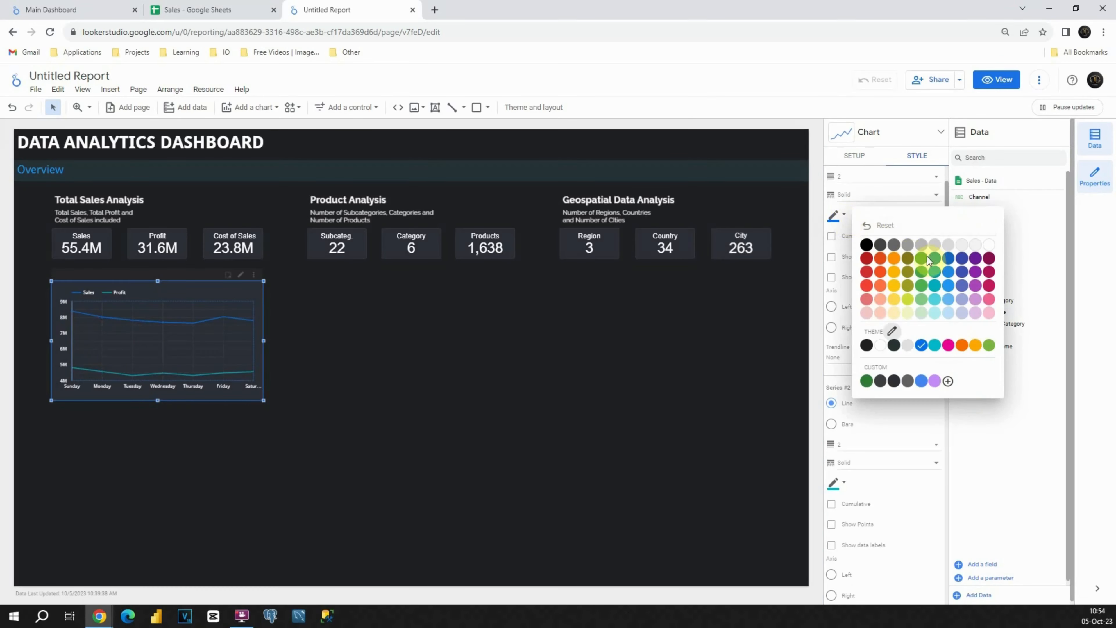
{"action": "left_click", "coordinate": [922, 260]}
{"action": "scroll", "coordinate": [879, 264], "scroll_direction": "up", "scroll_amount": 1}
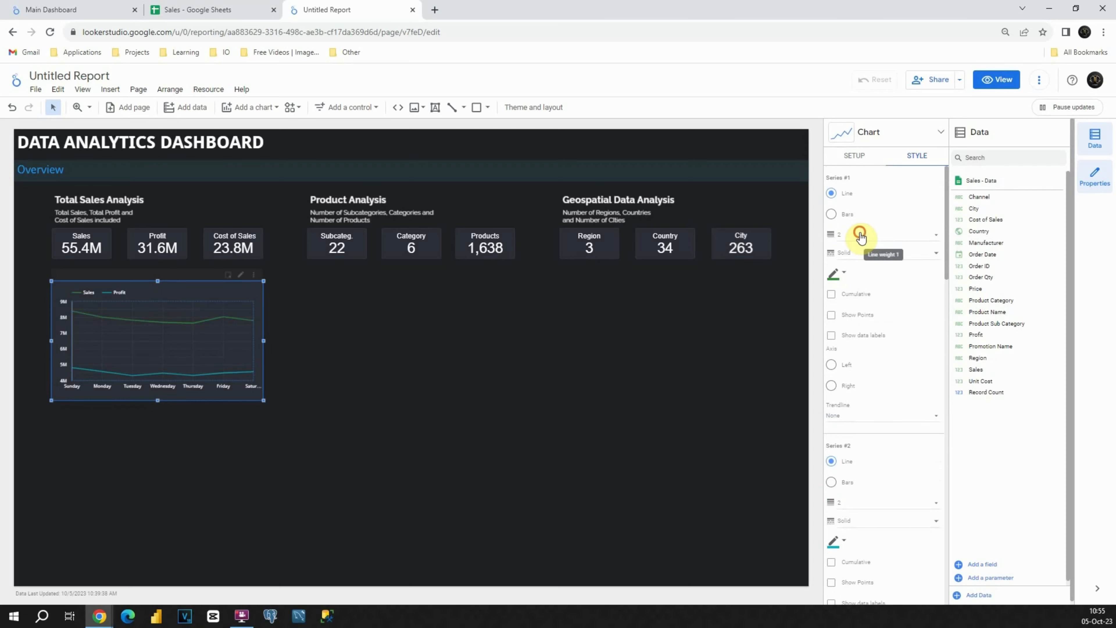
{"action": "left_click", "coordinate": [860, 236]}
{"action": "left_click", "coordinate": [862, 258]}
Change the colour of the chart's Profit line to dark blue.
{"action": "scroll", "coordinate": [859, 240], "scroll_direction": "down", "scroll_amount": 4}
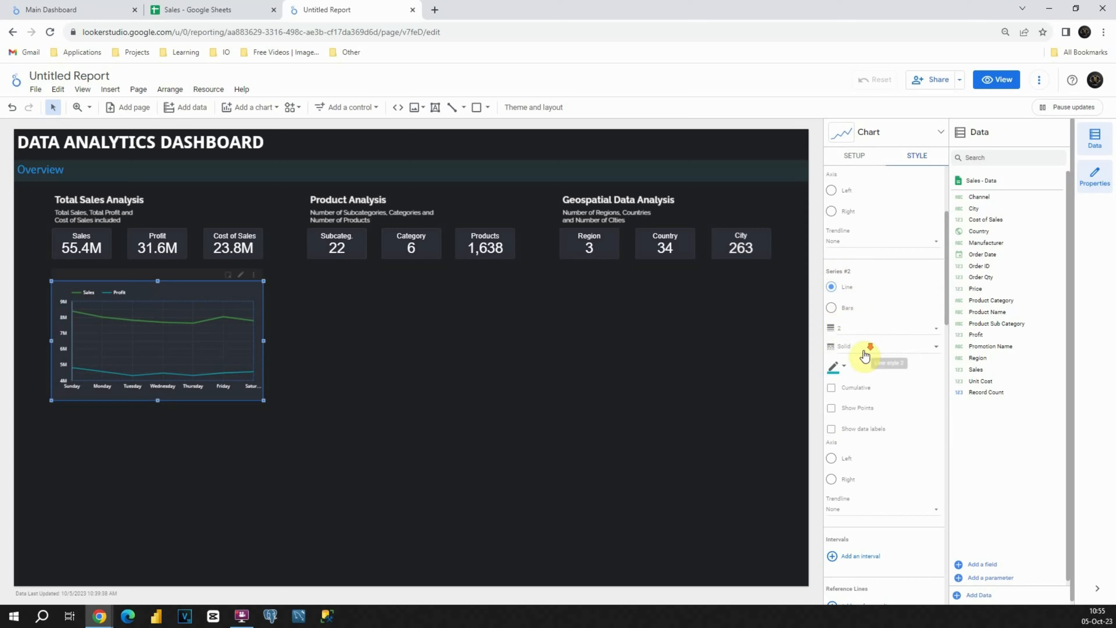
{"action": "scroll", "coordinate": [848, 324], "scroll_direction": "down", "scroll_amount": 1}
{"action": "left_click", "coordinate": [846, 308]}
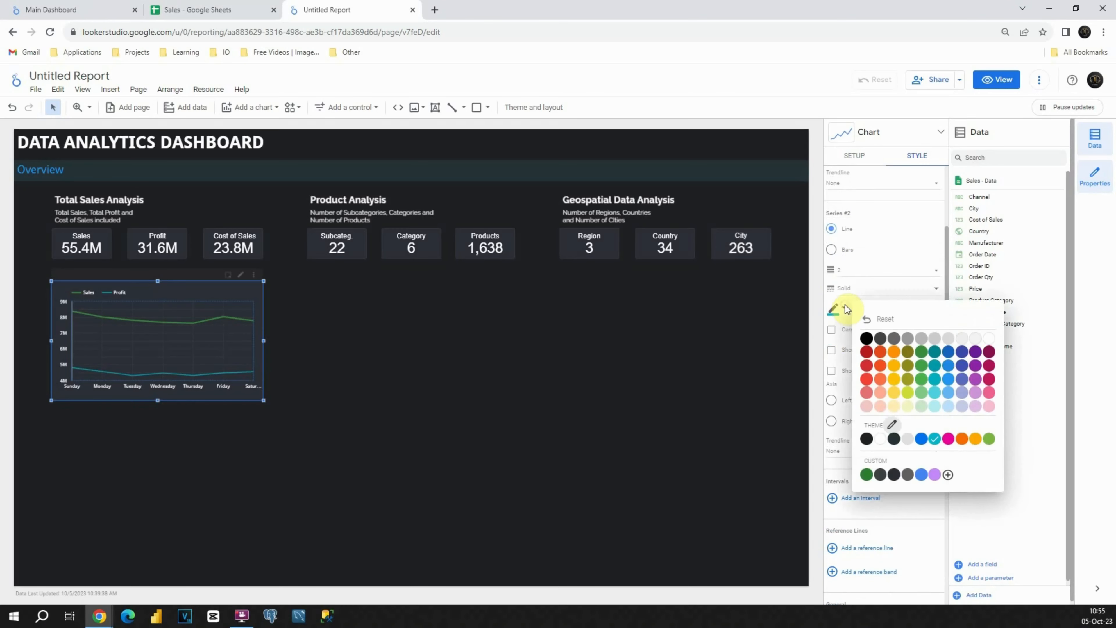
{"action": "left_click", "coordinate": [947, 354]}
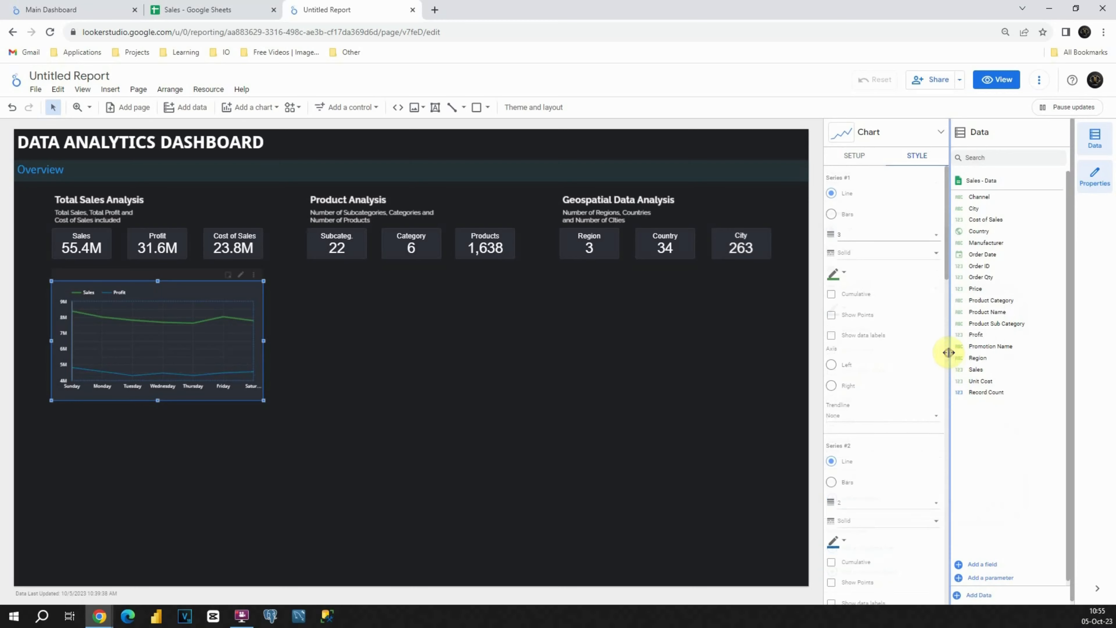
{"action": "left_click", "coordinate": [425, 373]}
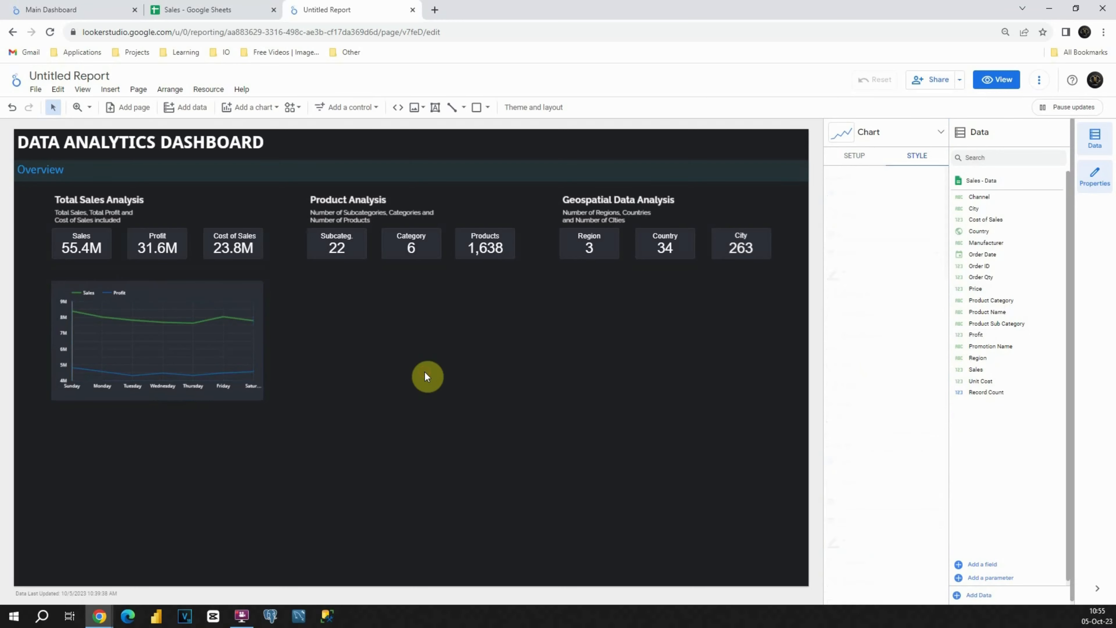
Make the time series chart's background and border transparent and move the chart slightly closer to the sales scorecards.
{"action": "left_click", "coordinate": [214, 292]}
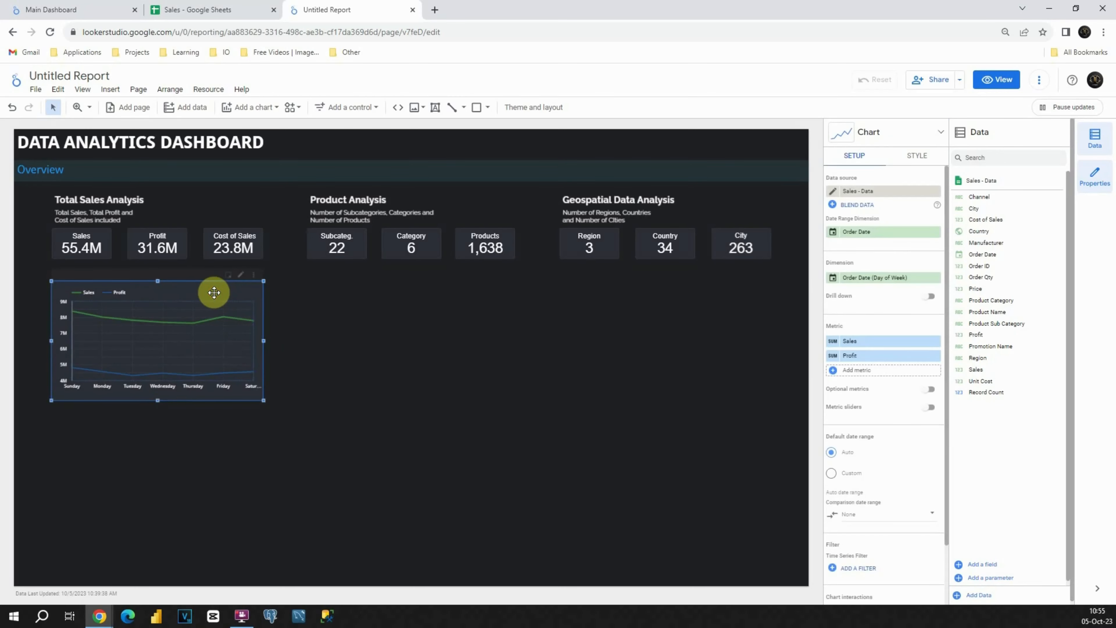
{"action": "left_click", "coordinate": [902, 162]}
{"action": "scroll", "coordinate": [894, 317], "scroll_direction": "down", "scroll_amount": 10}
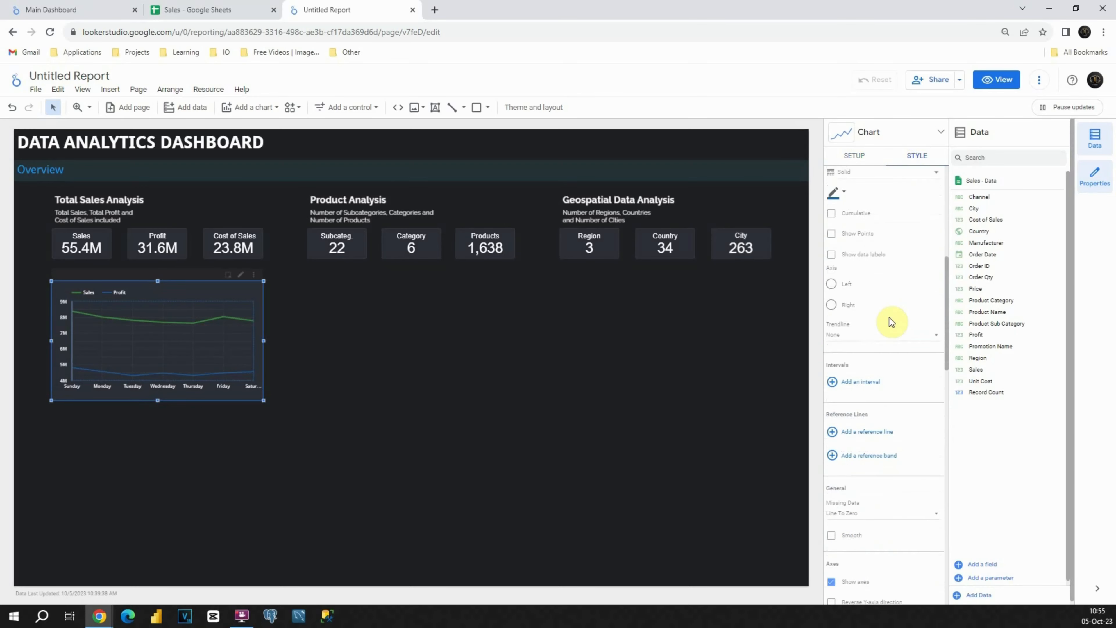
{"action": "scroll", "coordinate": [888, 315], "scroll_direction": "down", "scroll_amount": 8}
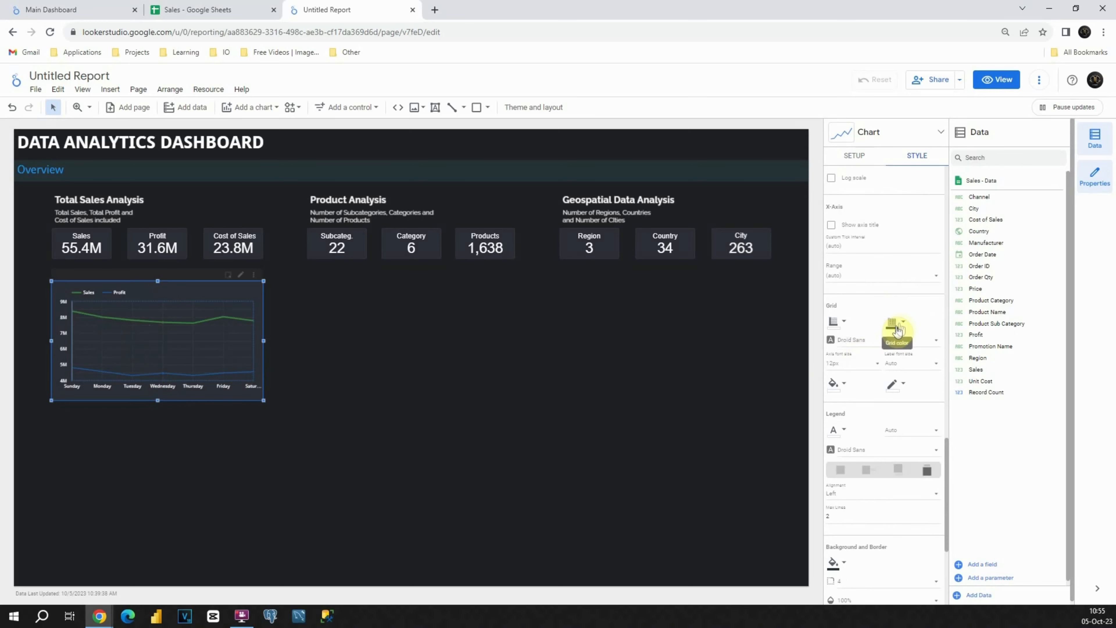
{"action": "scroll", "coordinate": [878, 338], "scroll_direction": "down", "scroll_amount": 5}
{"action": "left_click", "coordinate": [840, 360]}
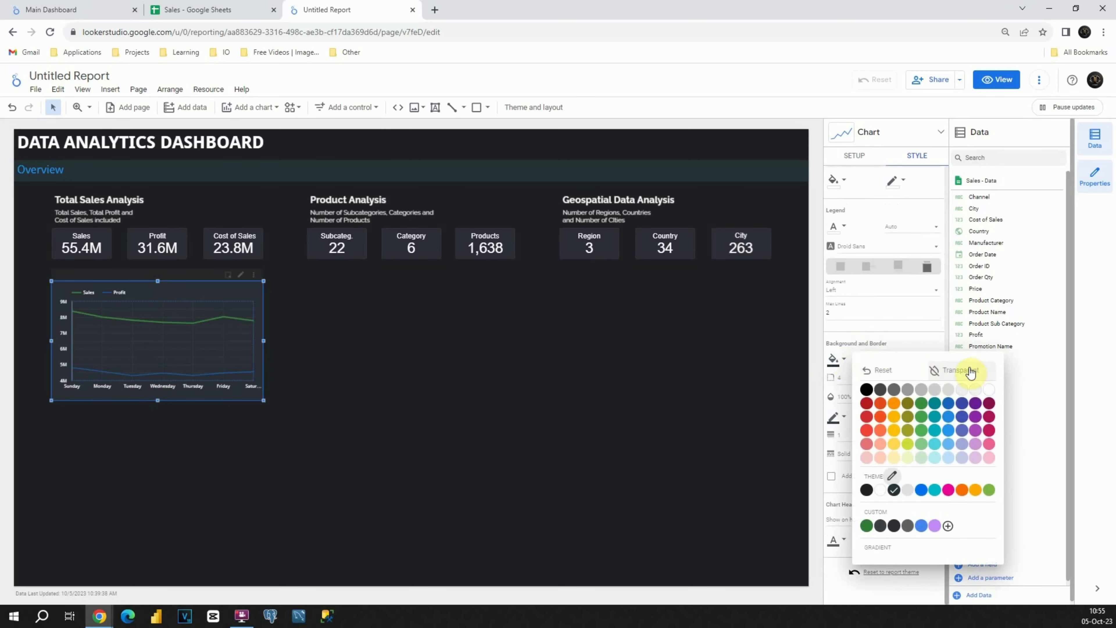
{"action": "left_click", "coordinate": [970, 372]}
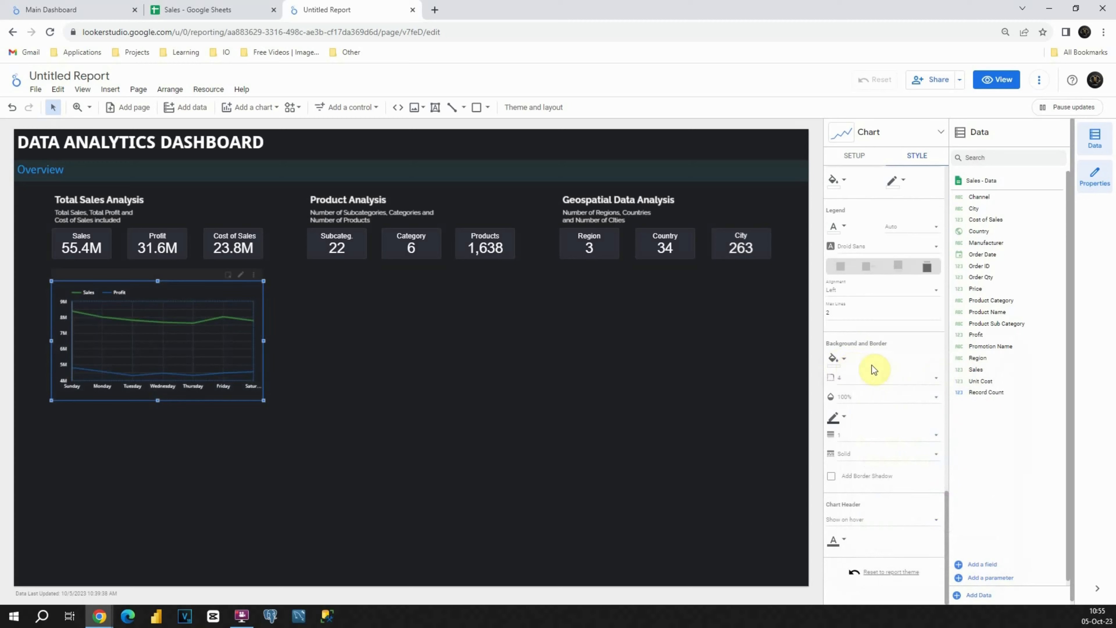
{"action": "left_click", "coordinate": [841, 418]}
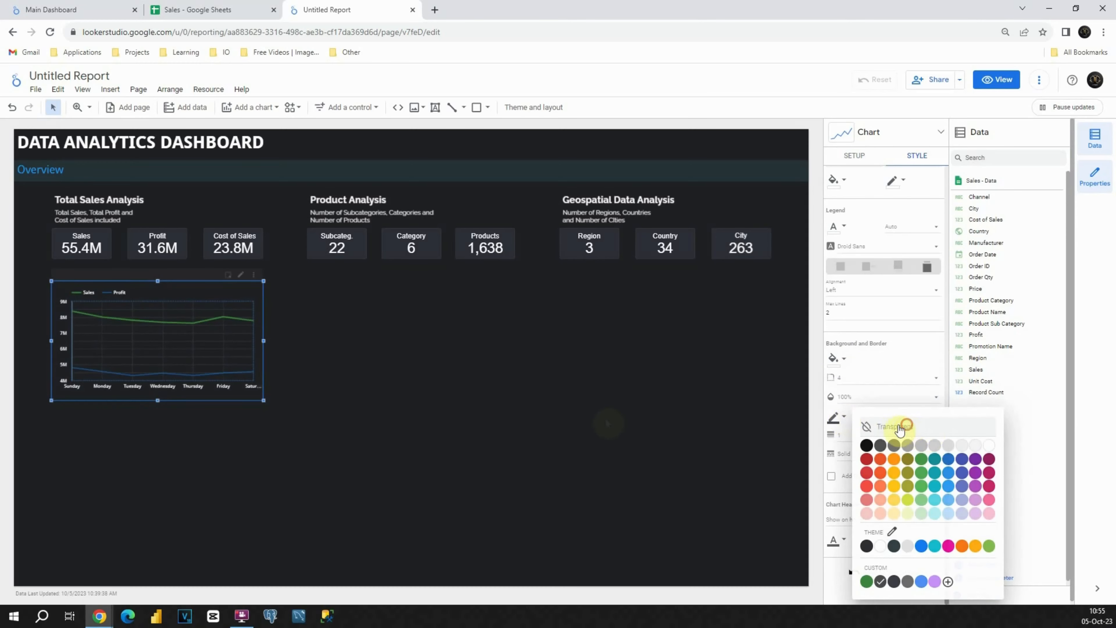
{"action": "left_click", "coordinate": [896, 426]}
{"action": "left_click", "coordinate": [310, 357]}
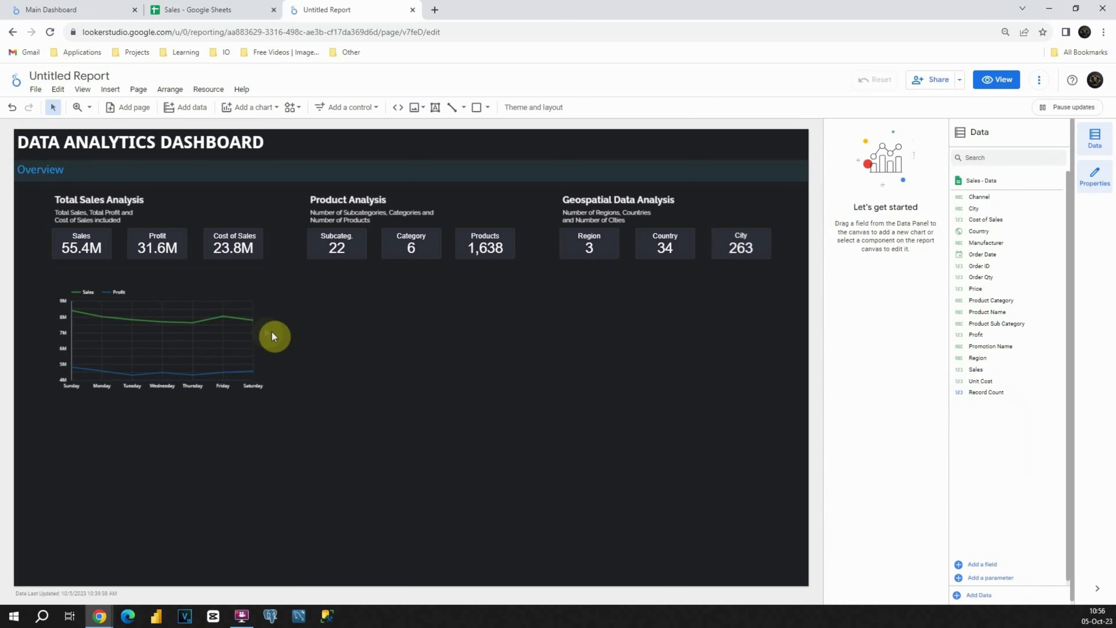
{"action": "left_click_drag", "start_coordinate": [261, 321], "coordinate": [261, 316]}
{"action": "left_click", "coordinate": [237, 284]}
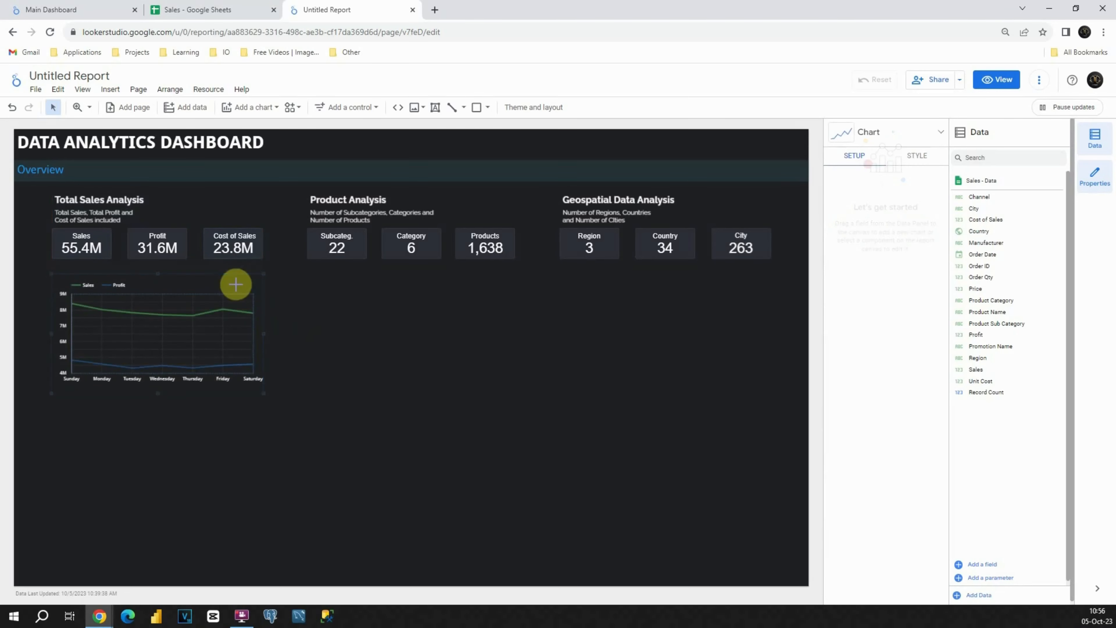
Make the gridlines of the time series chart under Total Sales Analysis transparent.
{"action": "left_click", "coordinate": [238, 285]}
{"action": "left_click", "coordinate": [237, 284]}
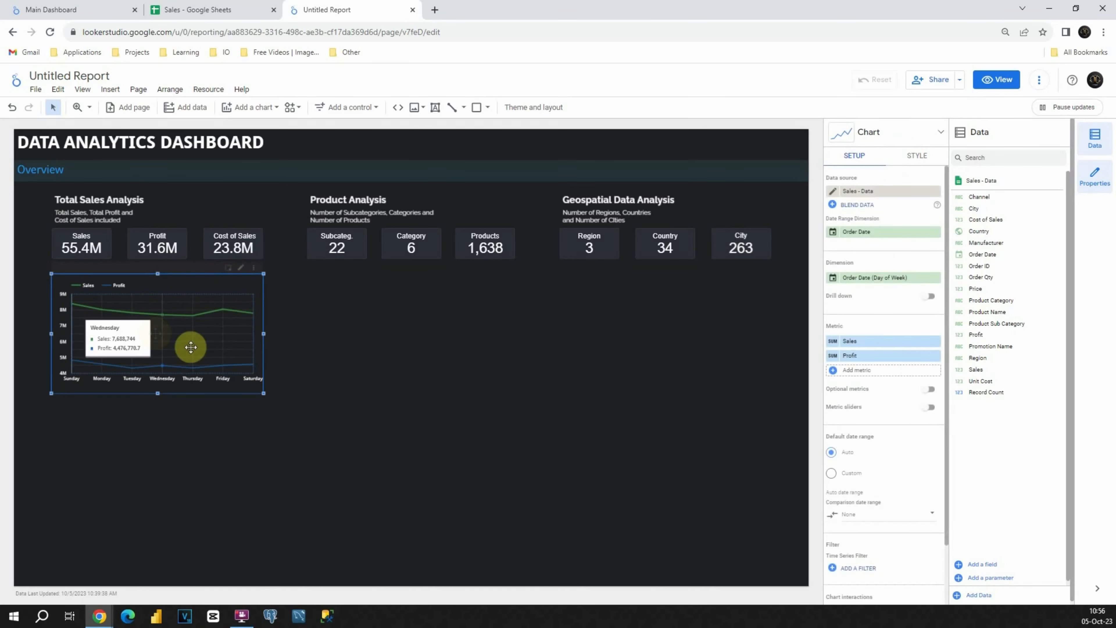
{"action": "left_click", "coordinate": [916, 156]}
{"action": "scroll", "coordinate": [883, 337], "scroll_direction": "down", "scroll_amount": 5}
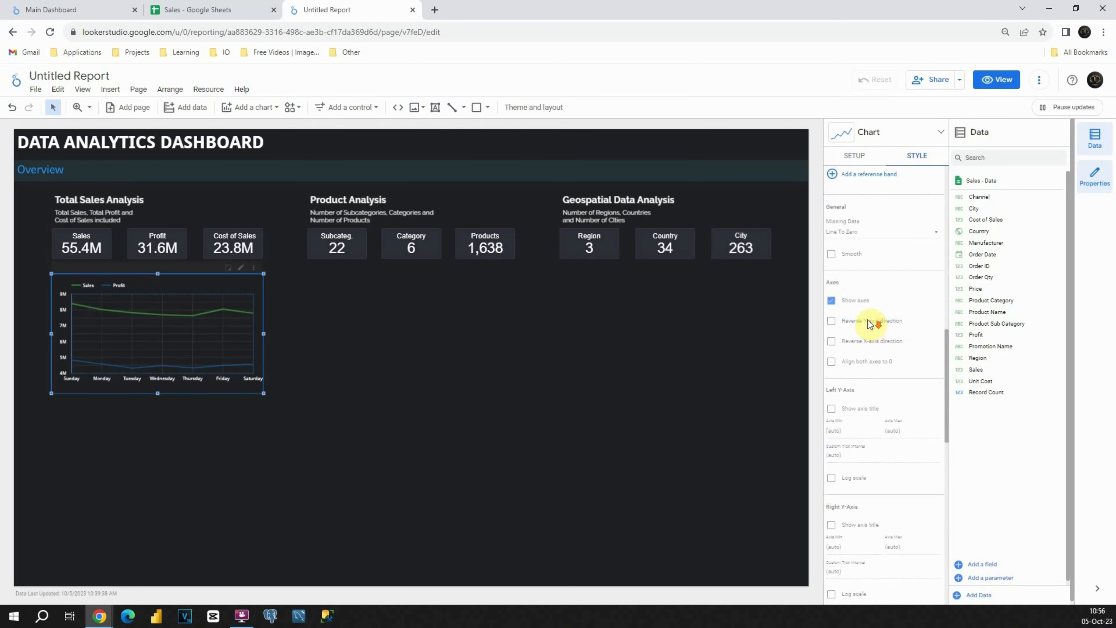
{"action": "scroll", "coordinate": [867, 323], "scroll_direction": "down", "scroll_amount": 8}
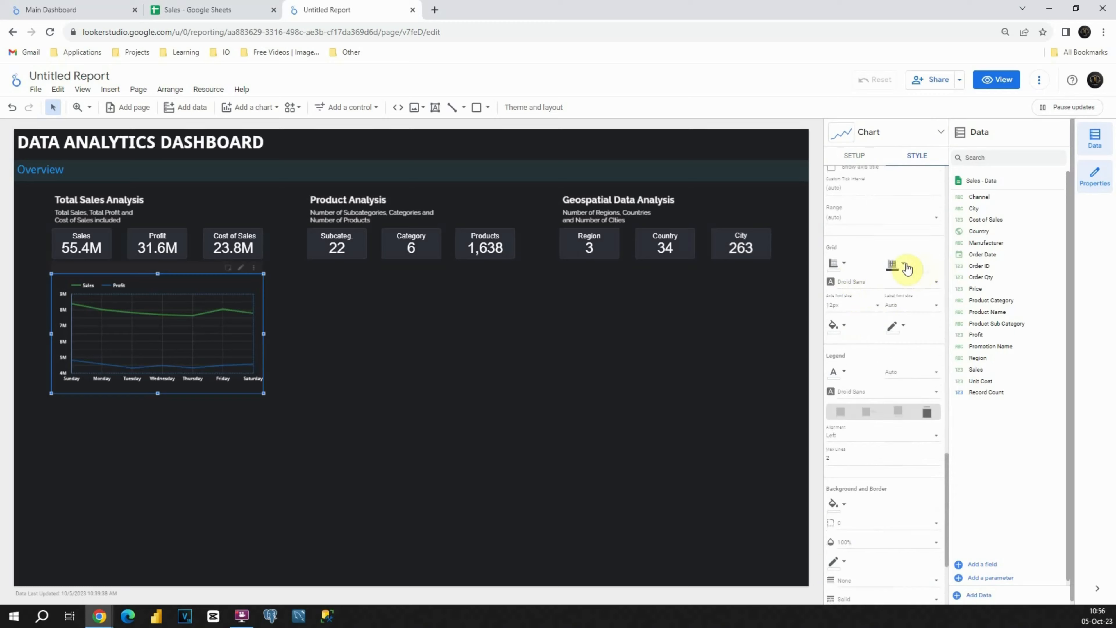
{"action": "left_click", "coordinate": [905, 265]}
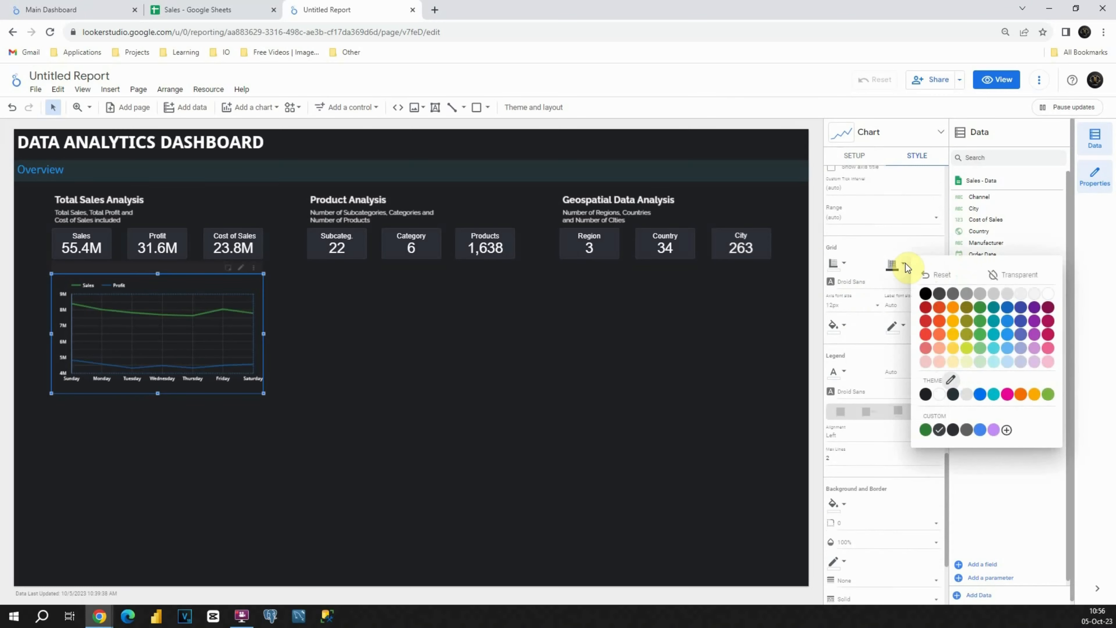
{"action": "left_click", "coordinate": [1009, 277]}
{"action": "left_click", "coordinate": [344, 351]}
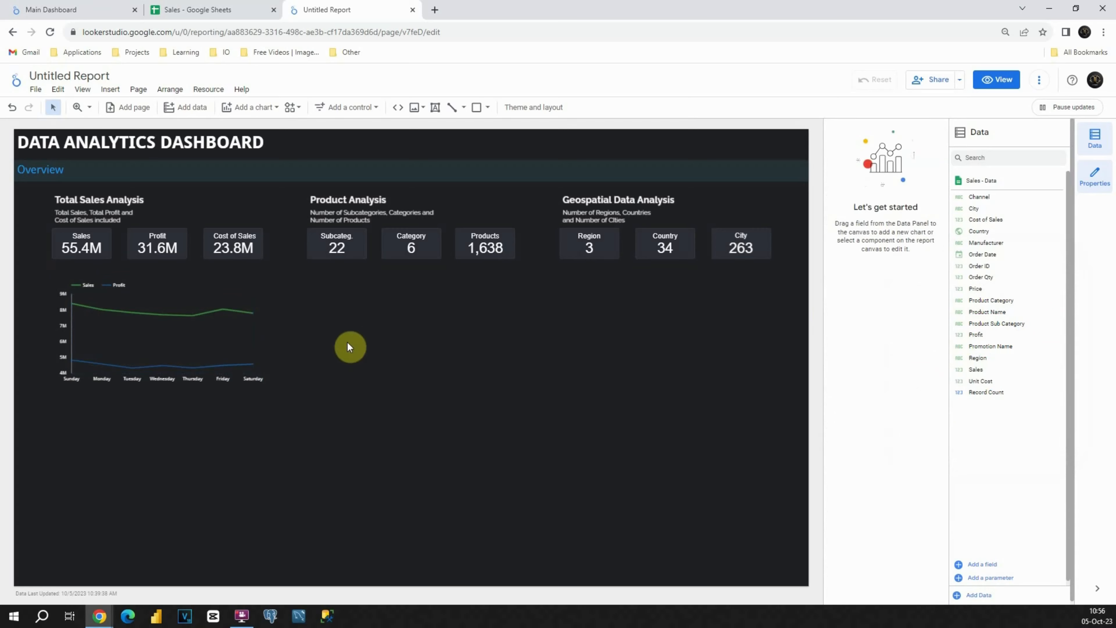
Duplicate the time series chart twice, aligning one copy beneath the Product Analysis scorecards and the other beneath the Geospatial Data Analysis scorecards.
{"action": "left_click", "coordinate": [249, 327]}
{"action": "key", "text": "ctrl+c"}
{"action": "key", "text": "ctrl+v"}
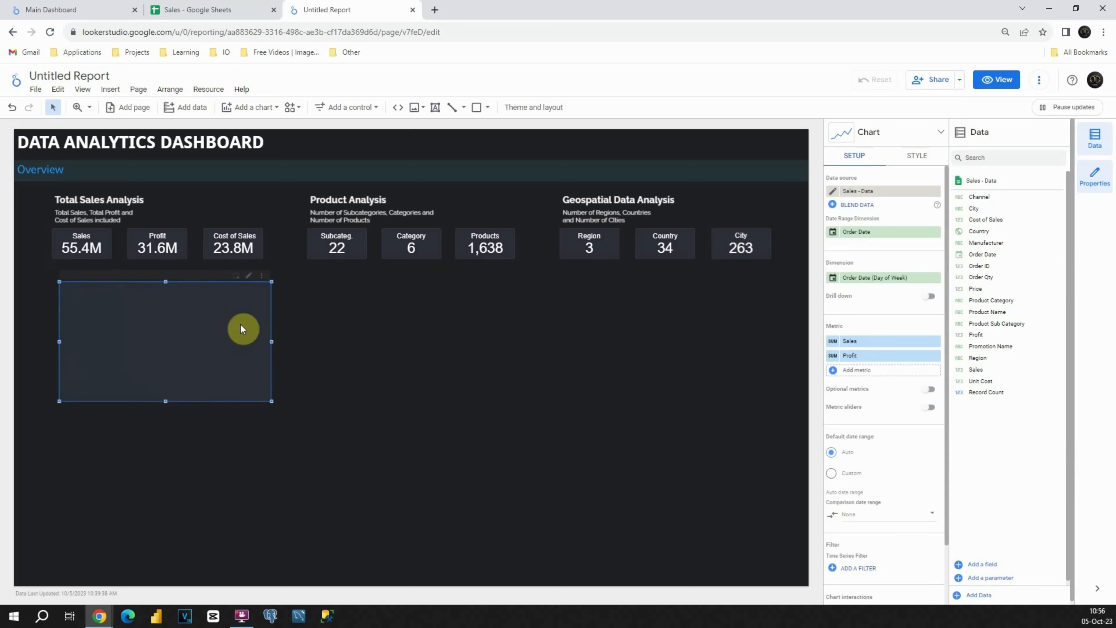
{"action": "left_click_drag", "start_coordinate": [212, 306], "coordinate": [457, 296]}
{"action": "left_click_drag", "start_coordinate": [382, 333], "coordinate": [384, 334]}
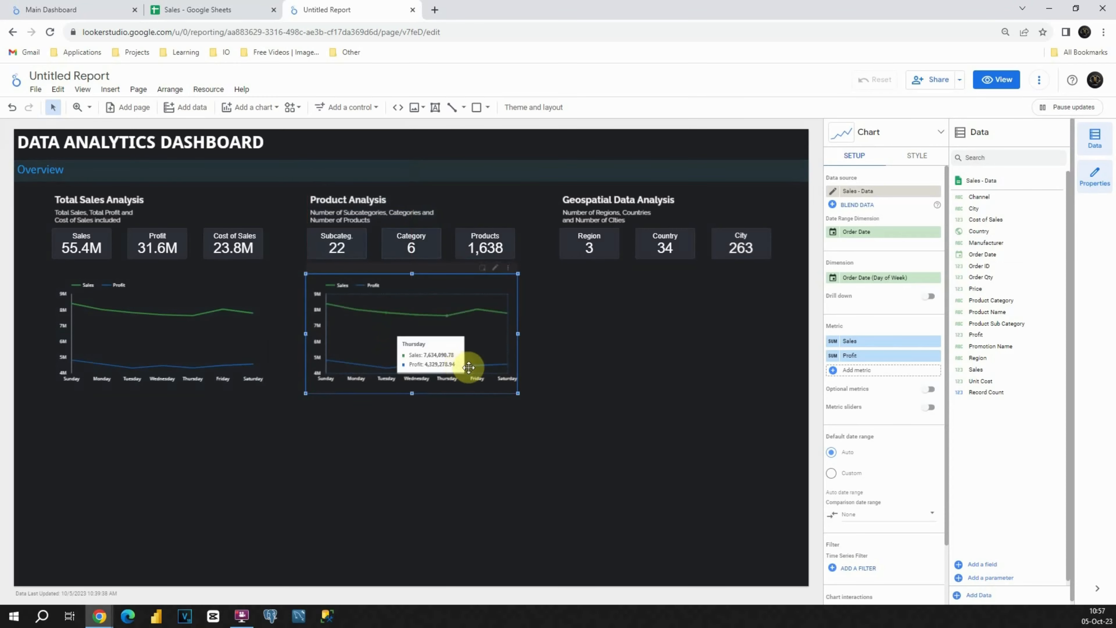
{"action": "key", "text": "ctrl+v"}
{"action": "left_click_drag", "start_coordinate": [267, 303], "coordinate": [752, 284]}
{"action": "left_click", "coordinate": [685, 410]}
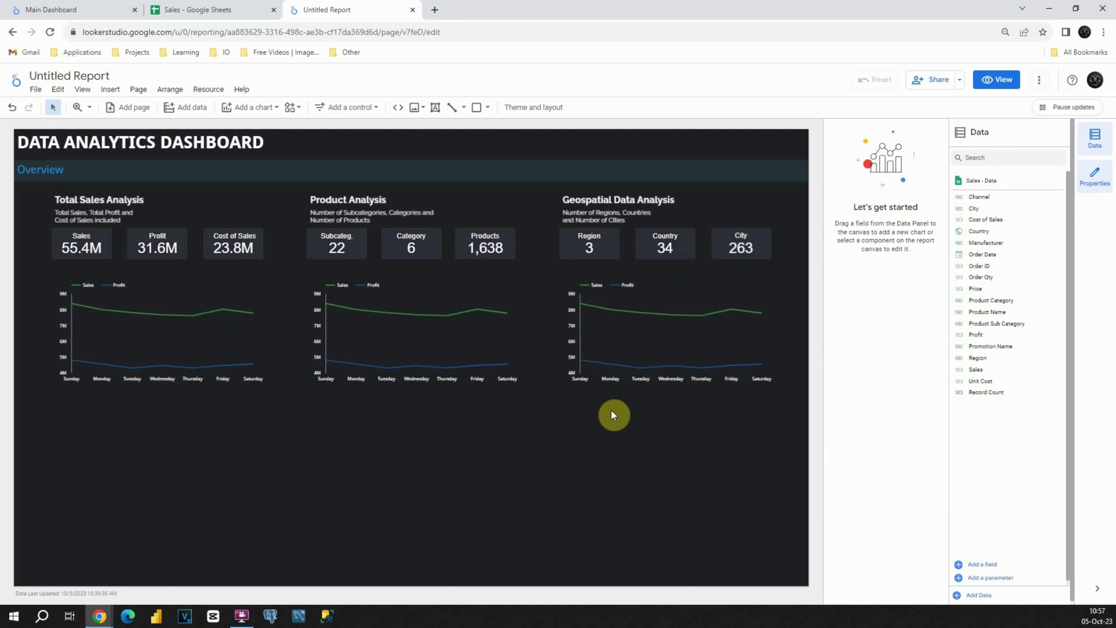
Change the Order Date dimension of the chart under Product Analysis to the Month data type.
{"action": "left_click", "coordinate": [401, 288]}
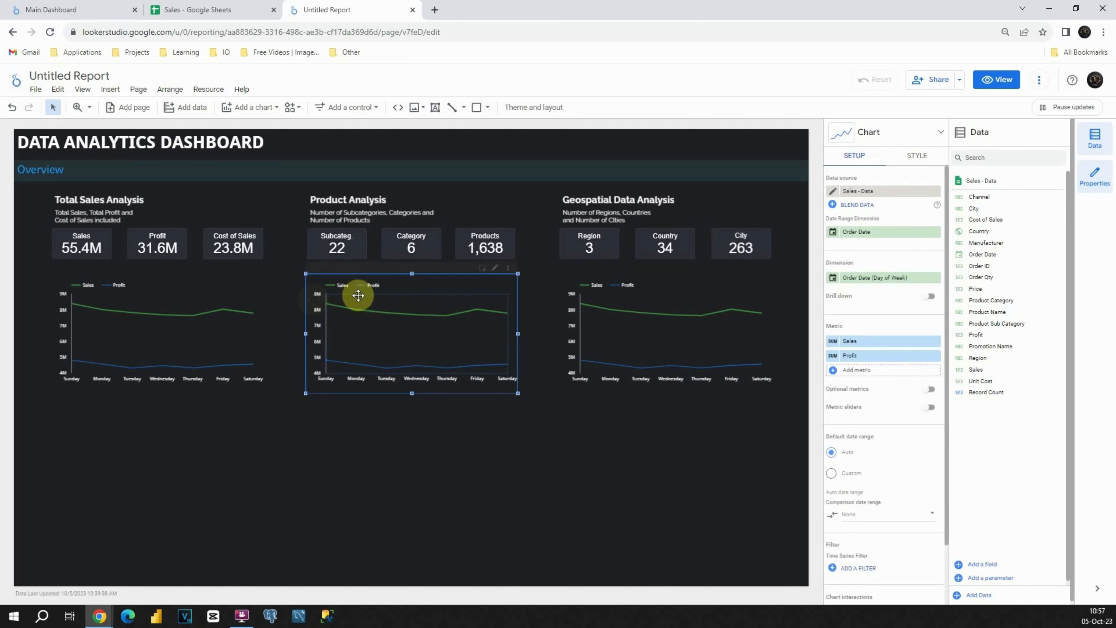
{"action": "left_click", "coordinate": [831, 281]}
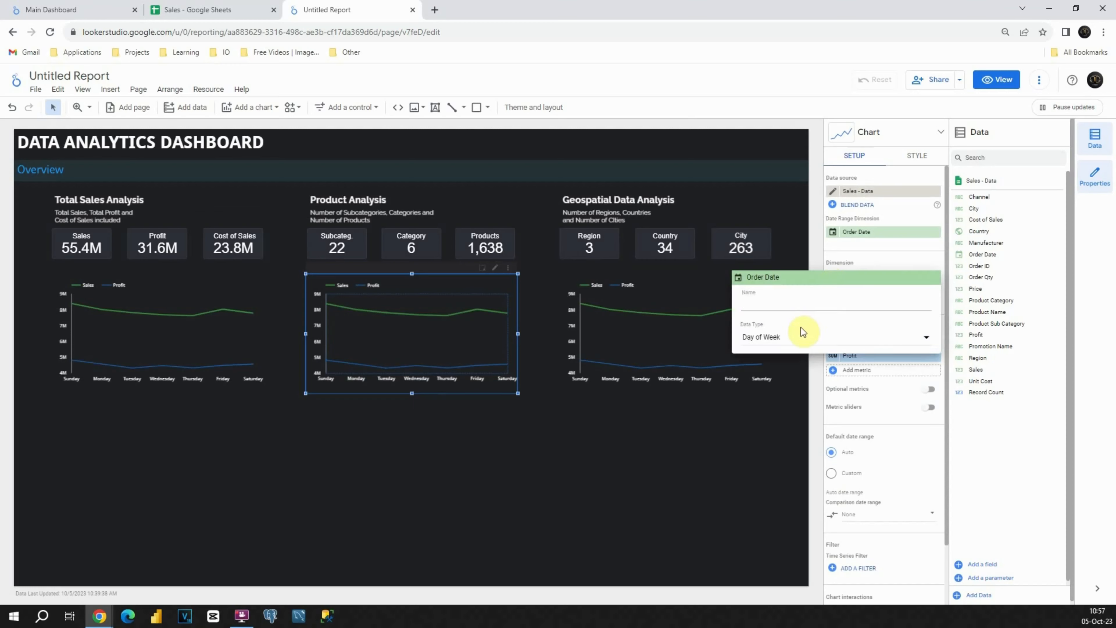
{"action": "left_click", "coordinate": [801, 335]}
{"action": "mouse_move", "coordinate": [793, 381]}
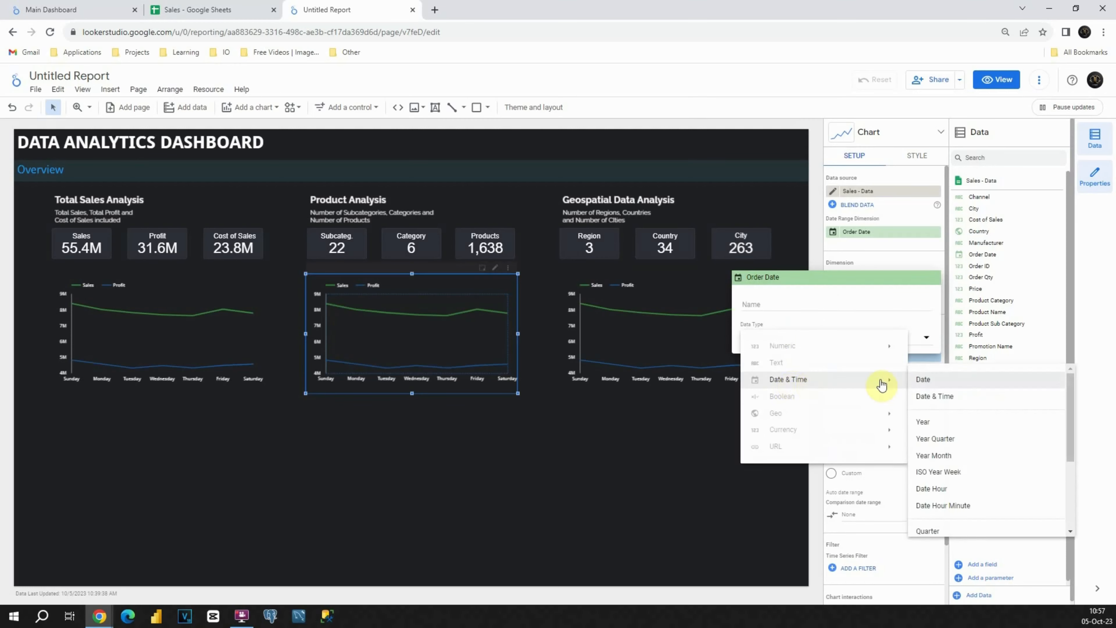
{"action": "scroll", "coordinate": [940, 429], "scroll_direction": "down", "scroll_amount": 3}
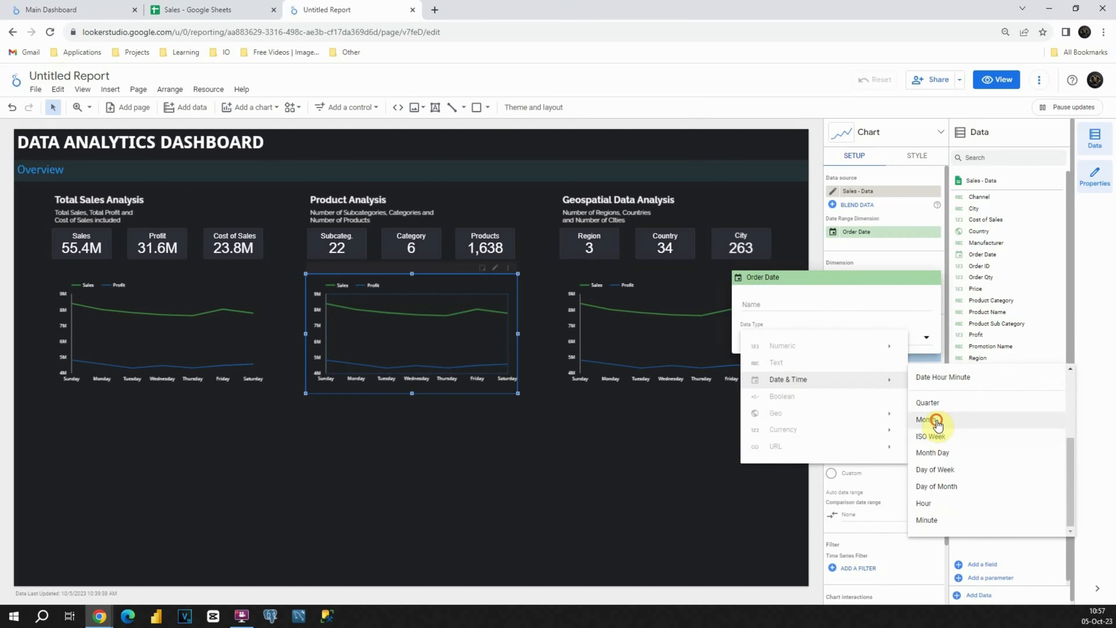
{"action": "left_click", "coordinate": [936, 421]}
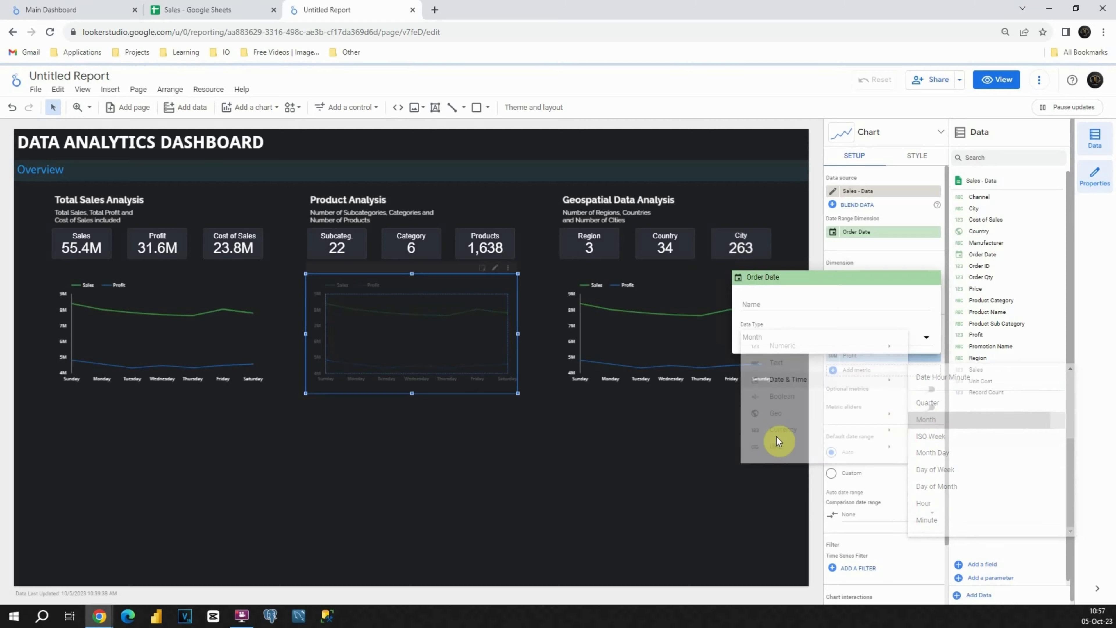
{"action": "left_click", "coordinate": [544, 400]}
{"action": "left_click", "coordinate": [544, 373]}
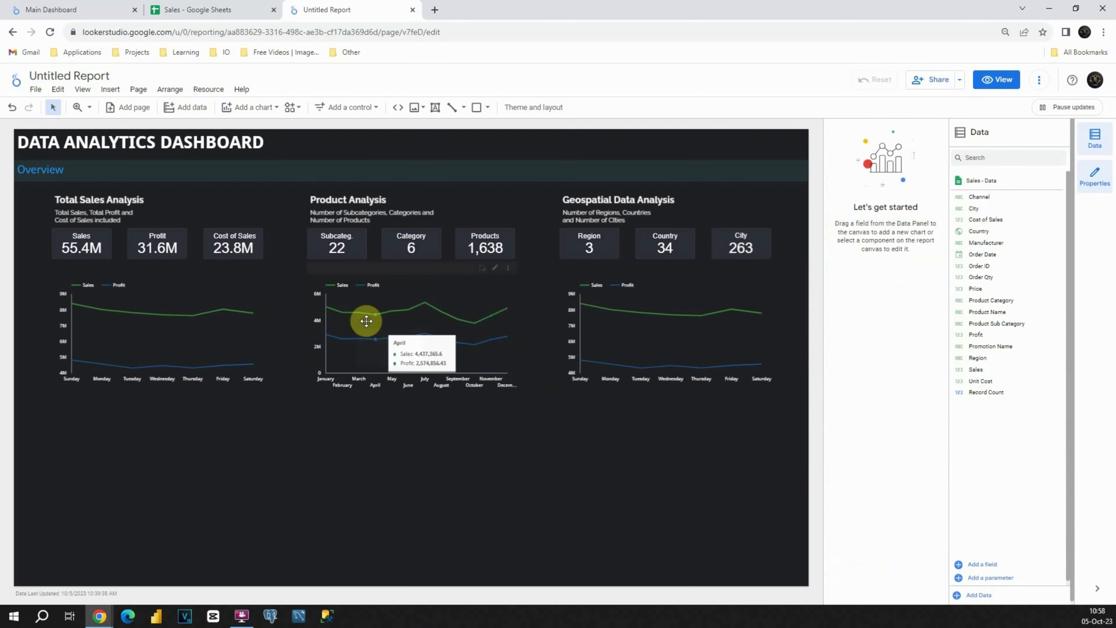
Widen the monthly chart under Product Analysis slightly on both sides to give its month labels more room.
{"action": "left_click", "coordinate": [506, 387]}
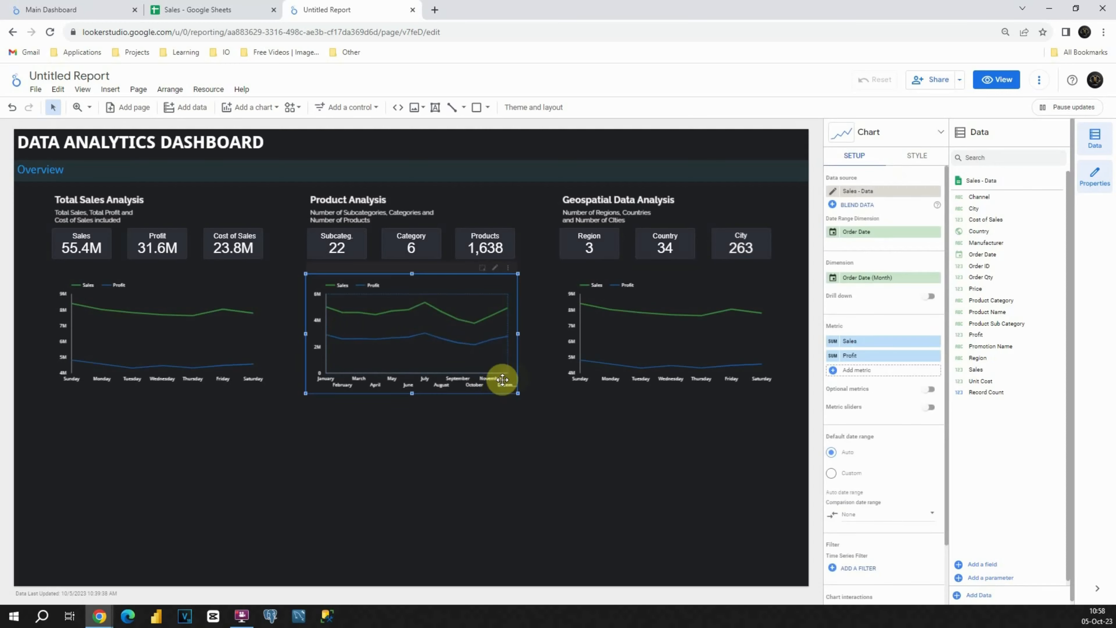
{"action": "left_click_drag", "start_coordinate": [517, 334], "coordinate": [534, 334]}
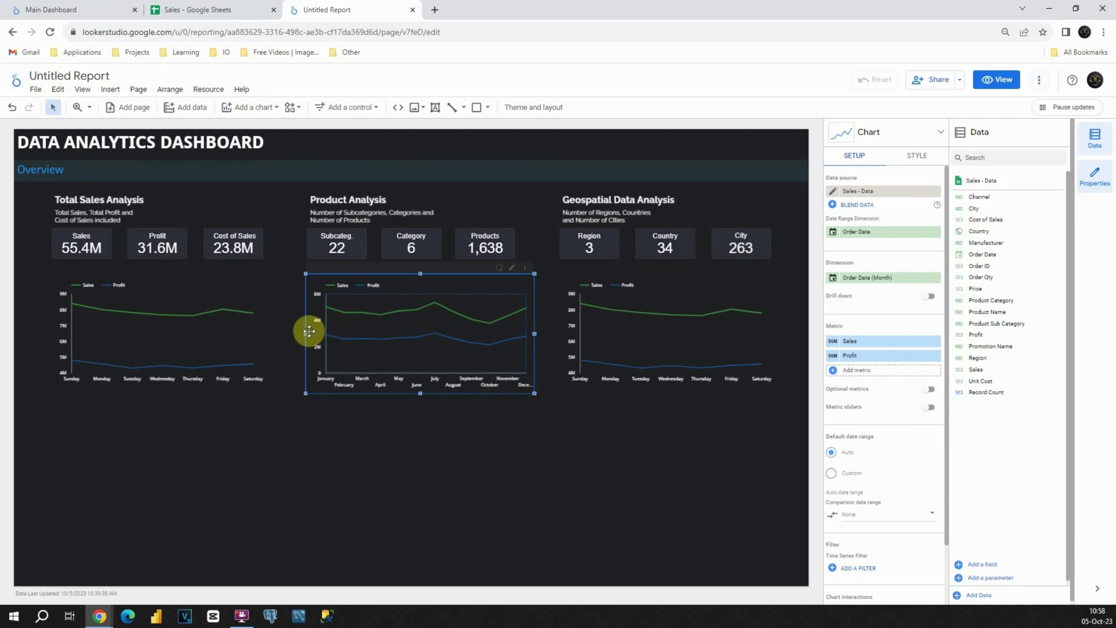
{"action": "mouse_move", "coordinate": [306, 334]}
{"action": "left_mouse_down"}
{"action": "mouse_move", "coordinate": [241, 342]}
{"action": "mouse_move", "coordinate": [302, 334]}
{"action": "left_mouse_up"}
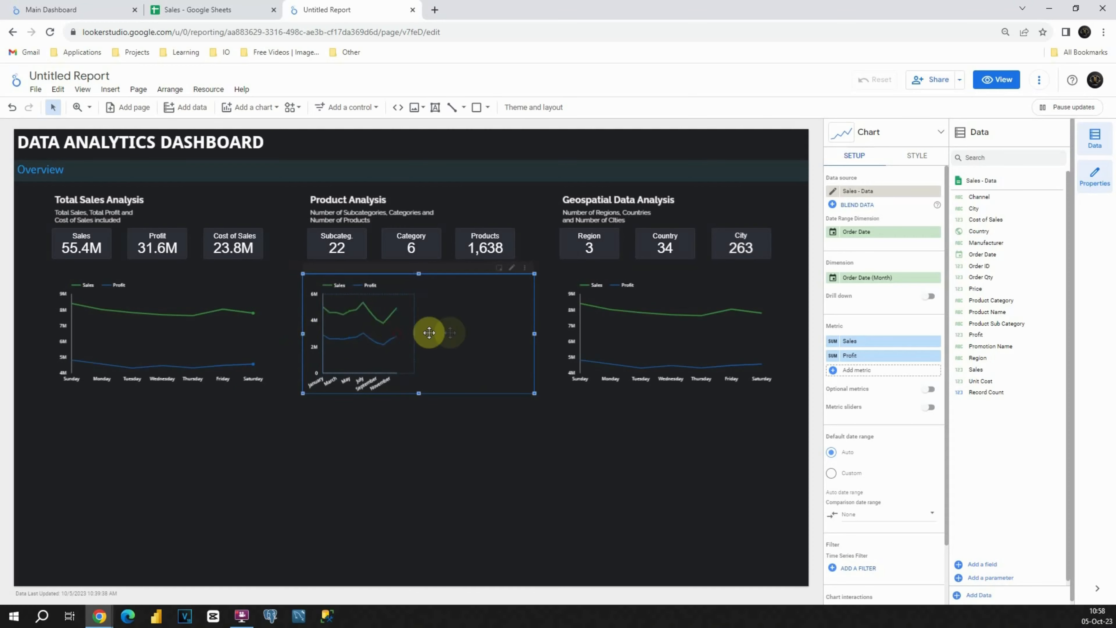
{"action": "left_click", "coordinate": [487, 415]}
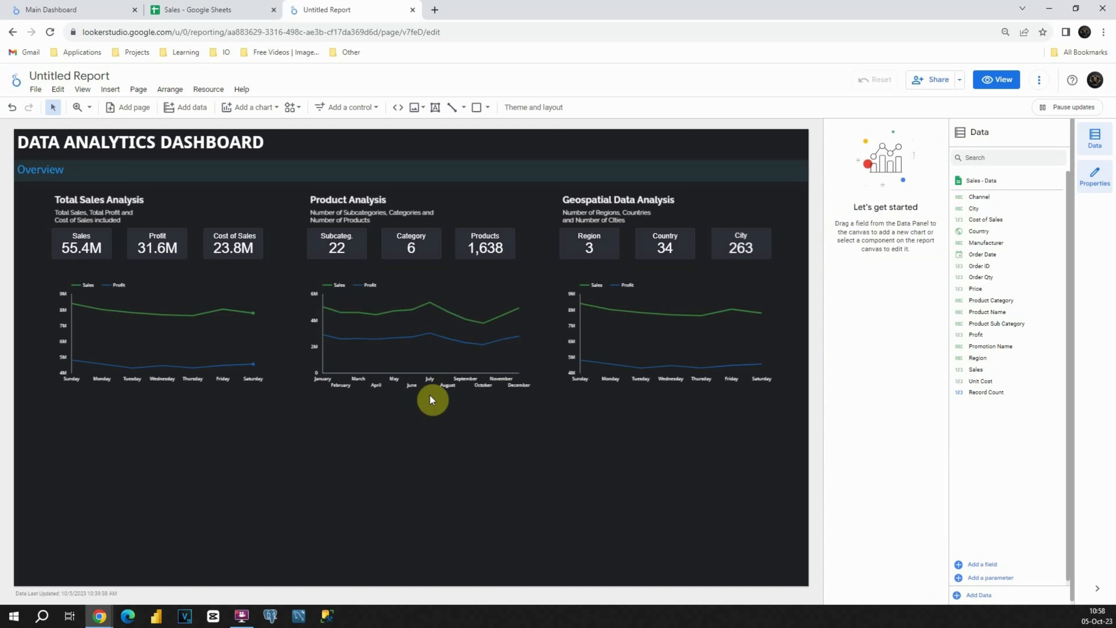
Change the Order Date dimension of the chart under Geospatial Data Analysis to the Year Quarter data type.
{"action": "left_click", "coordinate": [611, 334]}
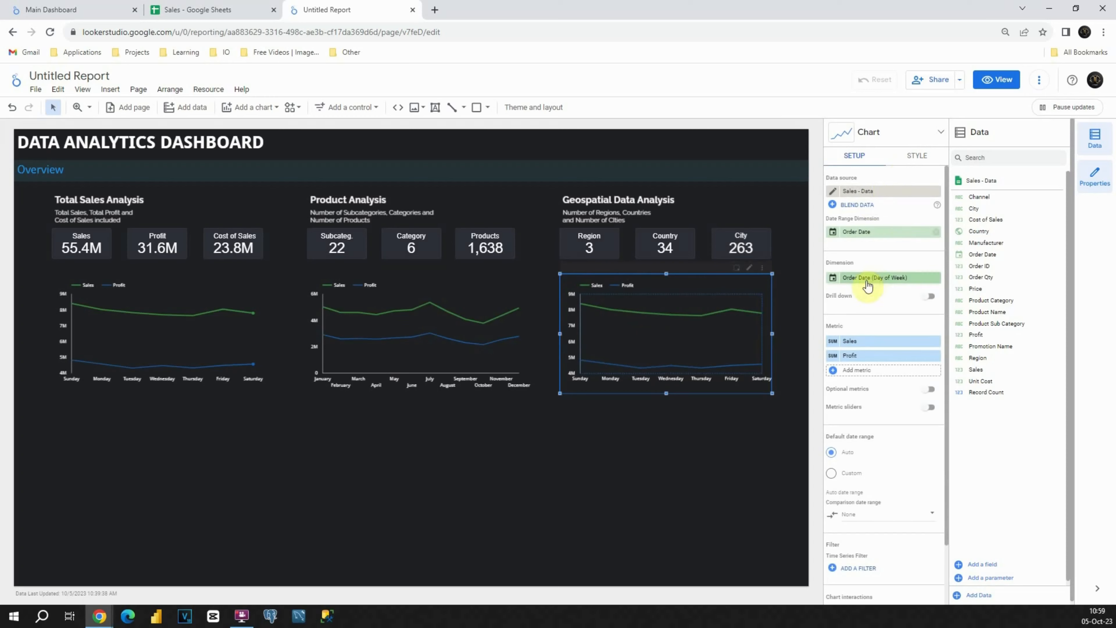
{"action": "left_click", "coordinate": [832, 277]}
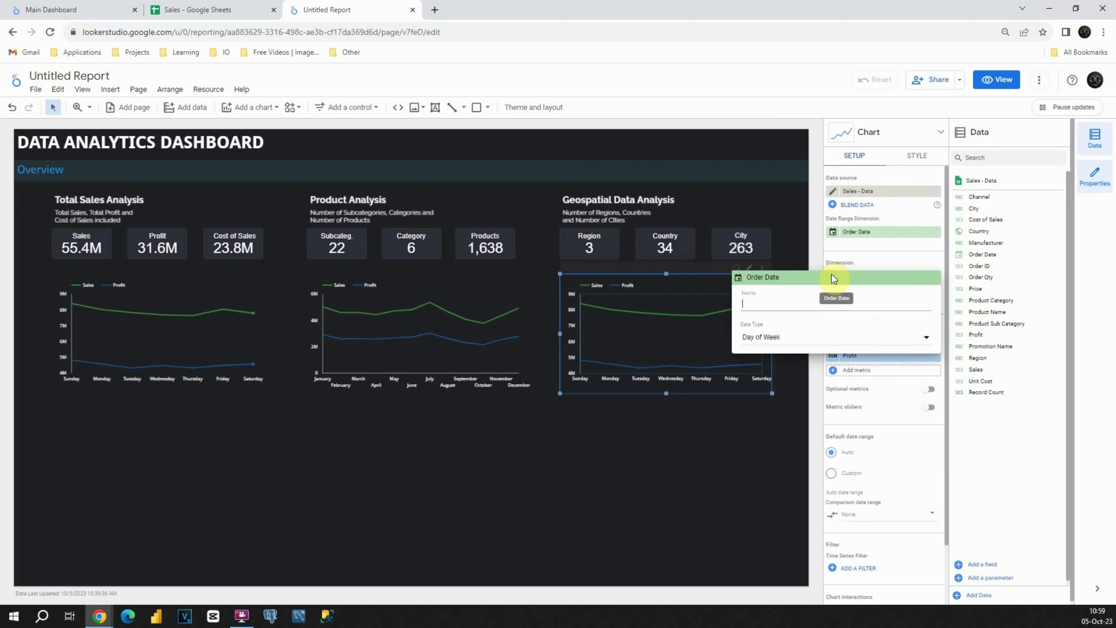
{"action": "left_click", "coordinate": [805, 337]}
{"action": "mouse_move", "coordinate": [792, 379]}
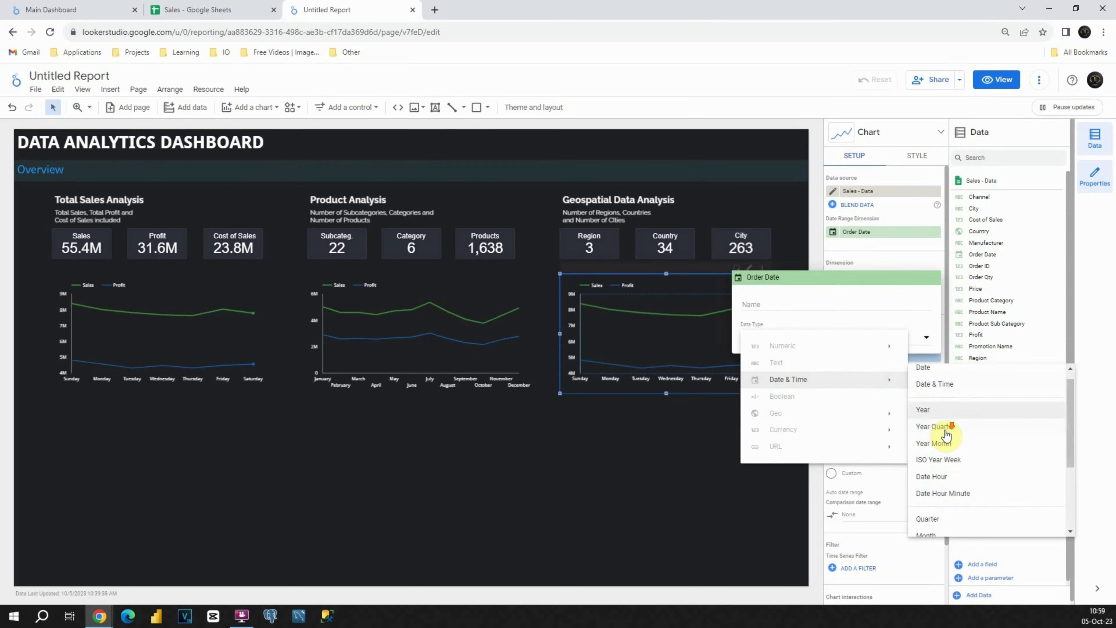
{"action": "scroll", "coordinate": [945, 436], "scroll_direction": "down", "scroll_amount": 2}
{"action": "scroll", "coordinate": [945, 433], "scroll_direction": "up", "scroll_amount": 2}
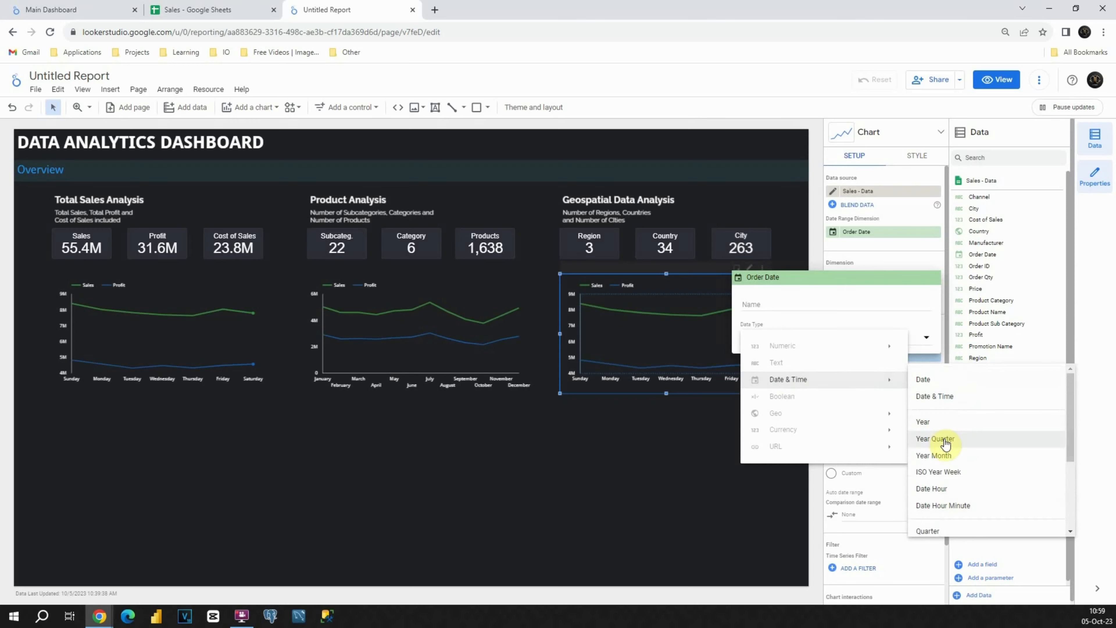
{"action": "left_click", "coordinate": [944, 440]}
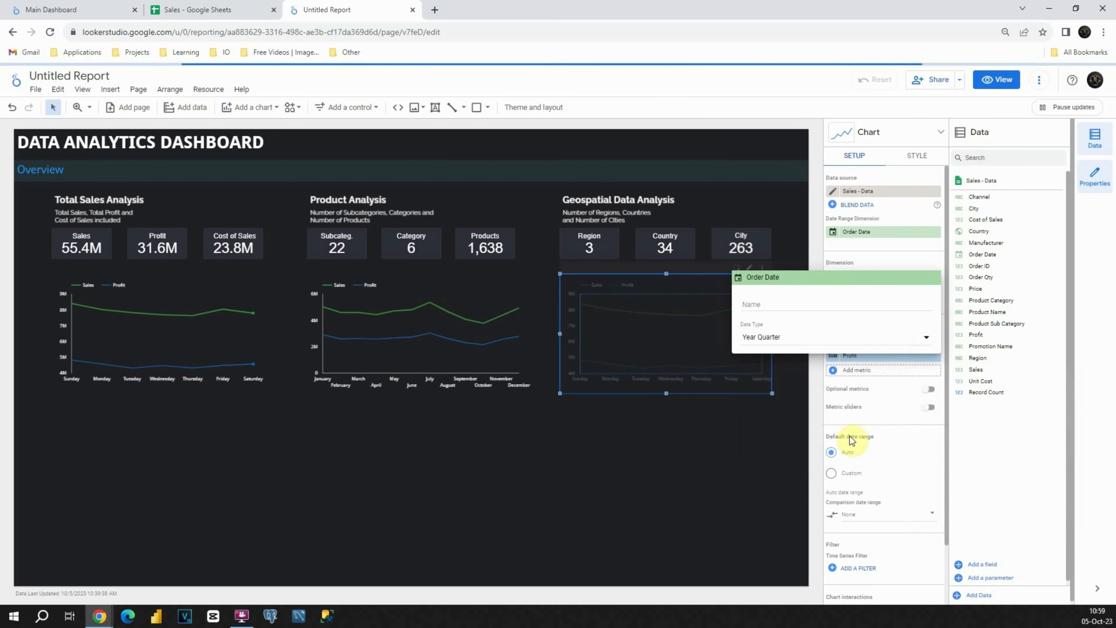
{"action": "left_click", "coordinate": [750, 416]}
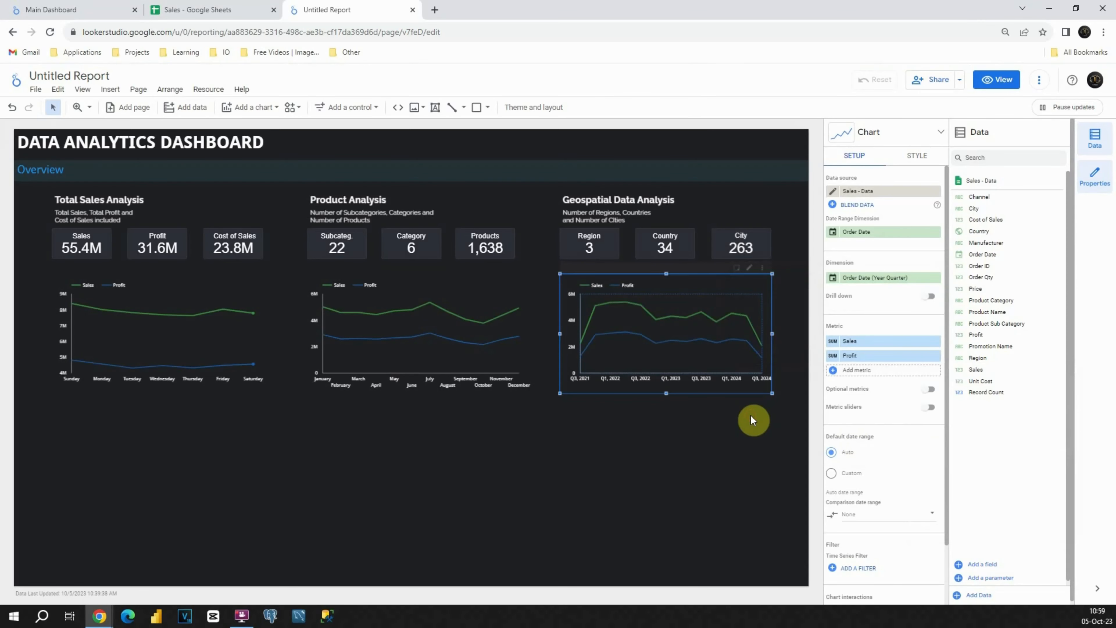
{"action": "left_click", "coordinate": [738, 409]}
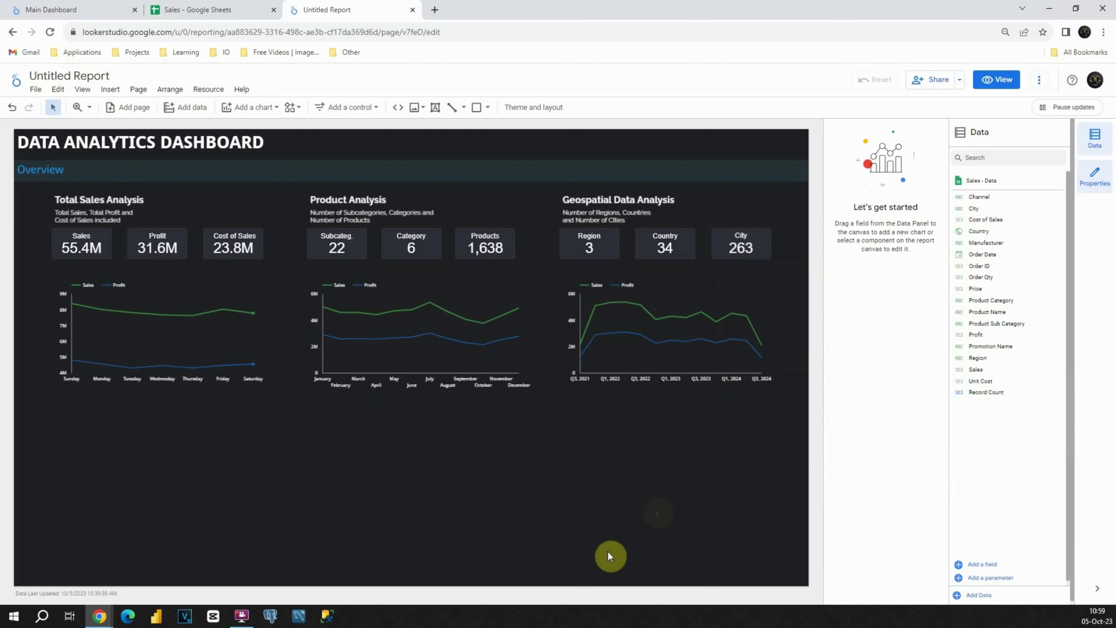
Draw a horizontal divider line across the full page width just below the three time series charts.
{"action": "mouse_move", "coordinate": [616, 349]}
{"action": "left_click", "coordinate": [451, 107]}
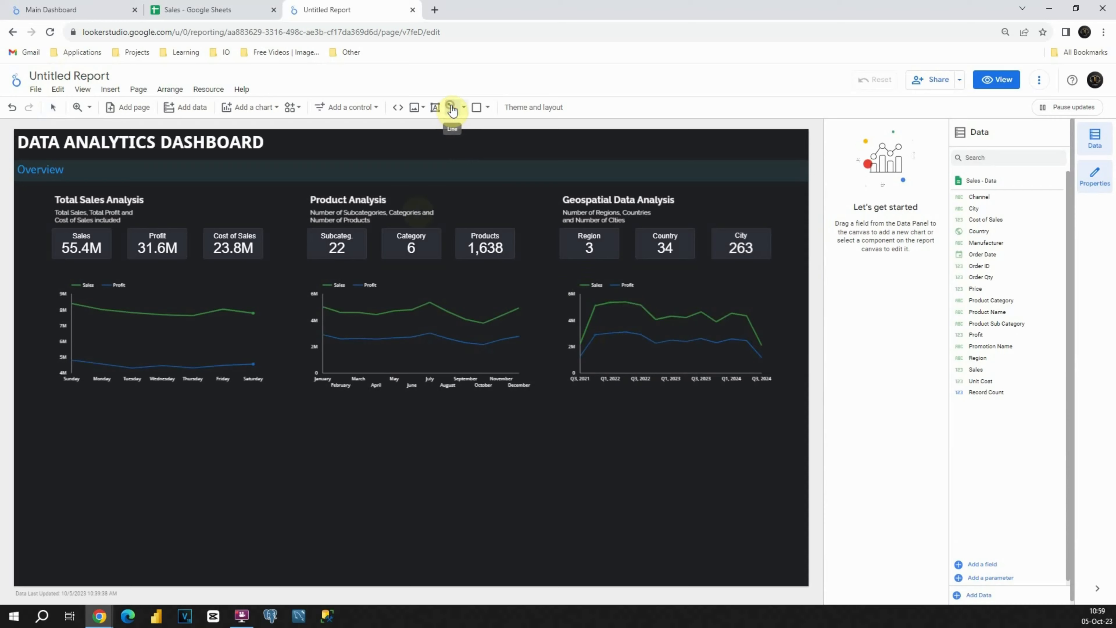
{"action": "mouse_move", "coordinate": [13, 407]}
{"action": "left_mouse_down"}
{"action": "mouse_move", "coordinate": [28, 419]}
{"action": "mouse_move", "coordinate": [752, 418]}
{"action": "left_mouse_up"}
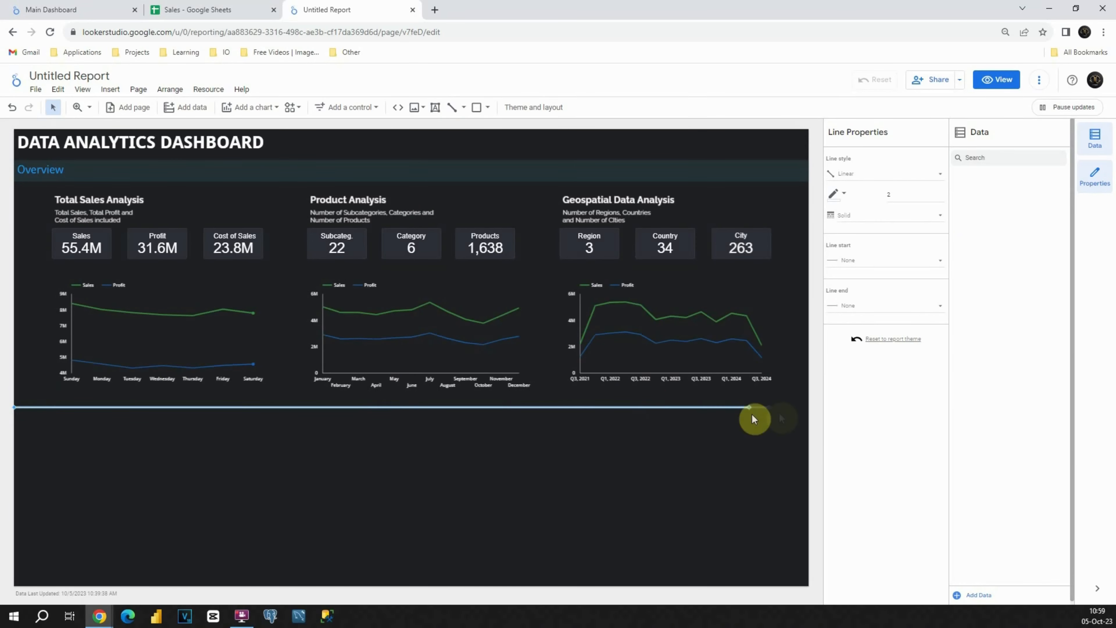
{"action": "left_click", "coordinate": [607, 454]}
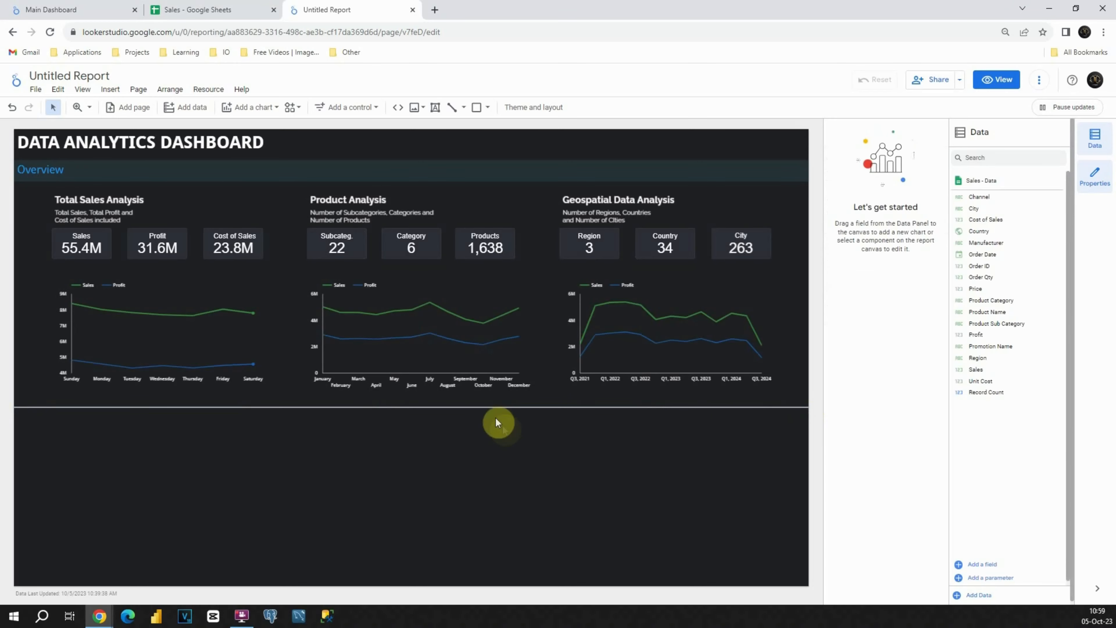
Change the colour of the divider line below the charts to dark blue.
{"action": "left_click", "coordinate": [493, 407]}
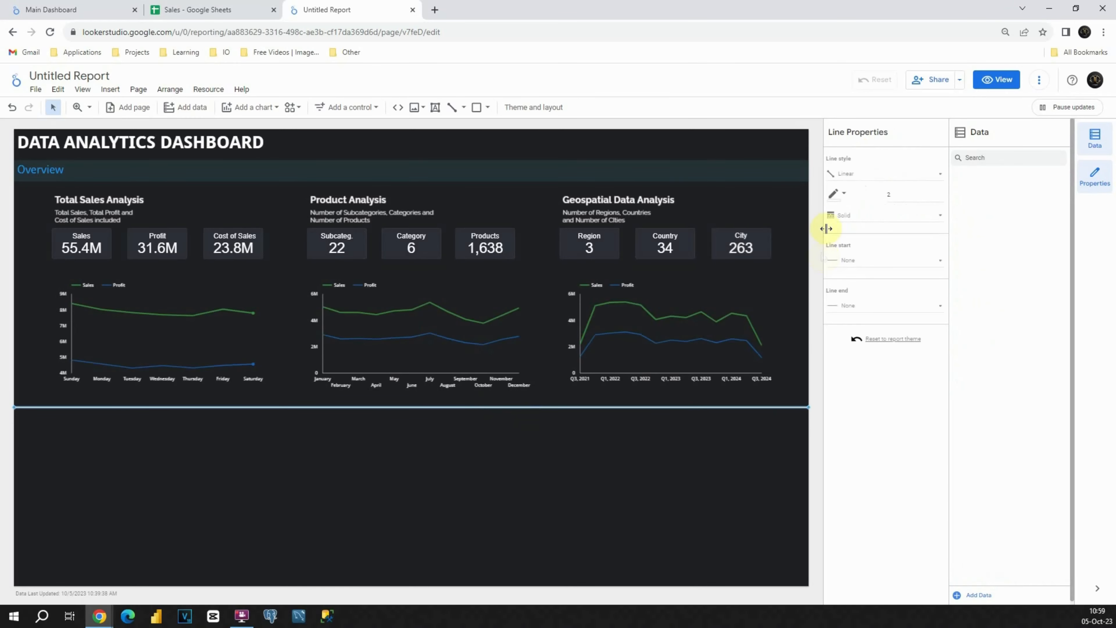
{"action": "left_click", "coordinate": [836, 194]}
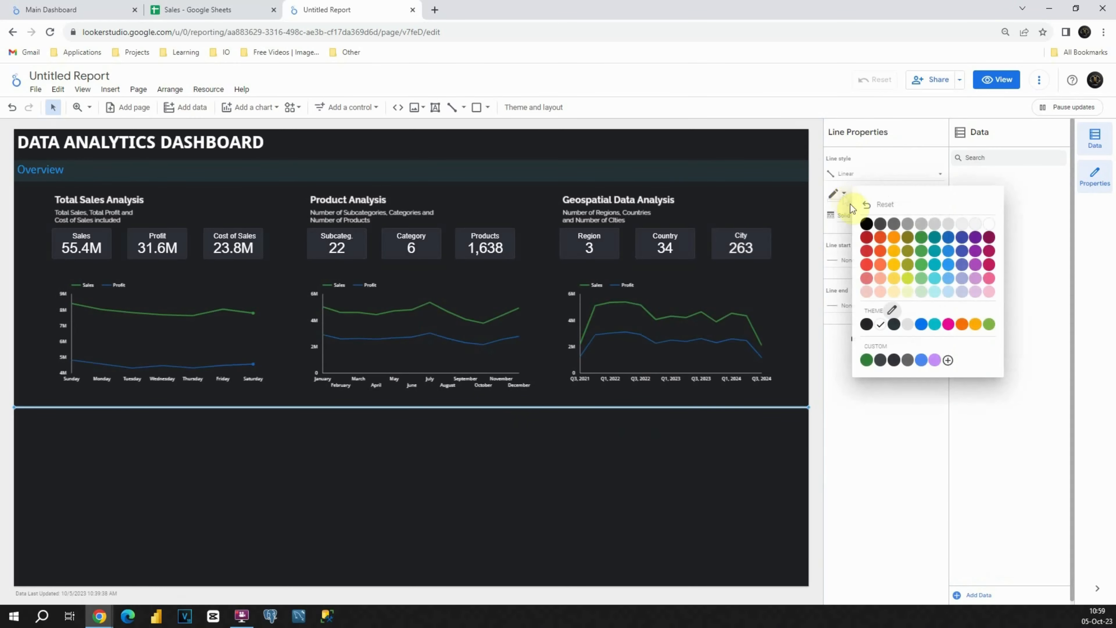
{"action": "left_click", "coordinate": [949, 238]}
{"action": "left_click", "coordinate": [645, 435]}
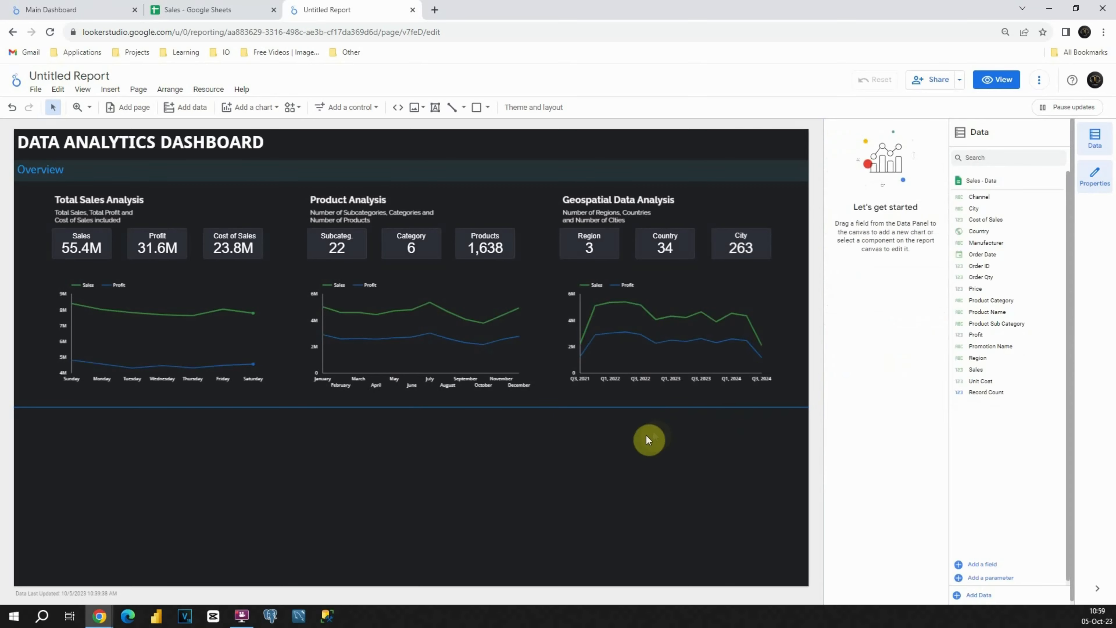
Set the divider line's weight to 3 and move the line slightly further down from the charts.
{"action": "left_click", "coordinate": [573, 407]}
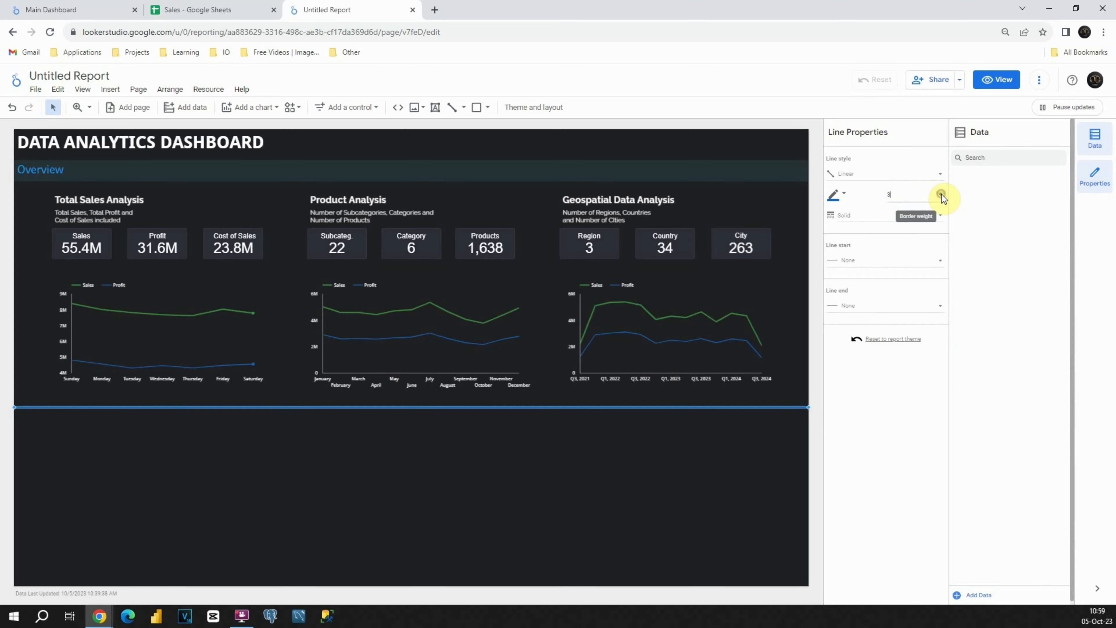
{"action": "left_click", "coordinate": [556, 485]}
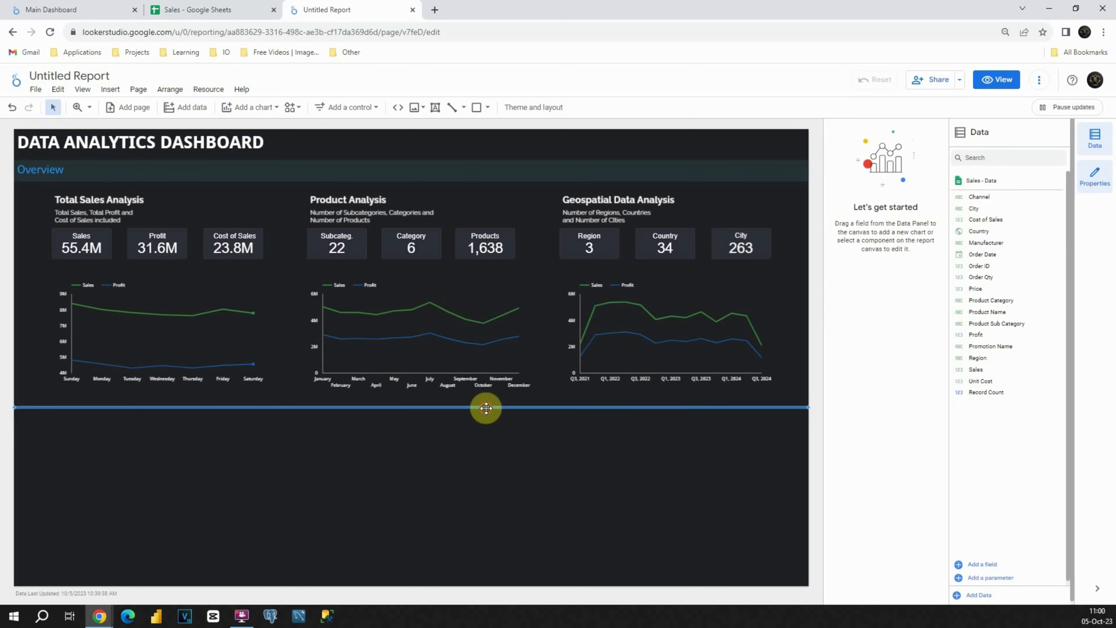
{"action": "left_click_drag", "start_coordinate": [488, 406], "coordinate": [486, 412]}
{"action": "left_click", "coordinate": [471, 457]}
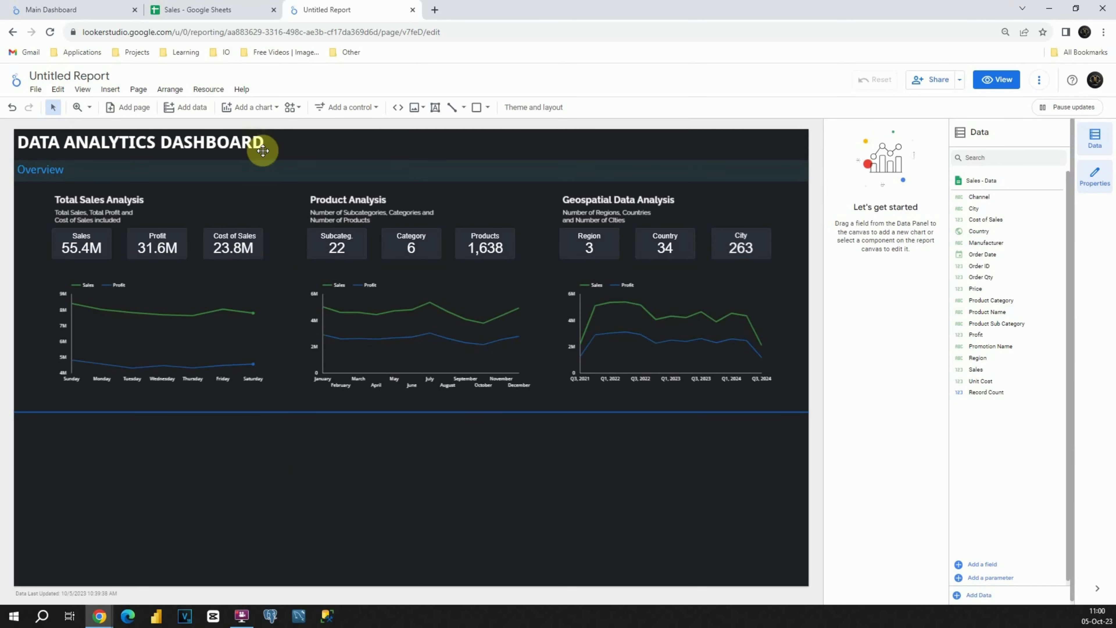
Insert a table with bars near the page's lower-left area beneath the divider line and widen it slightly.
{"action": "left_click", "coordinate": [258, 108]}
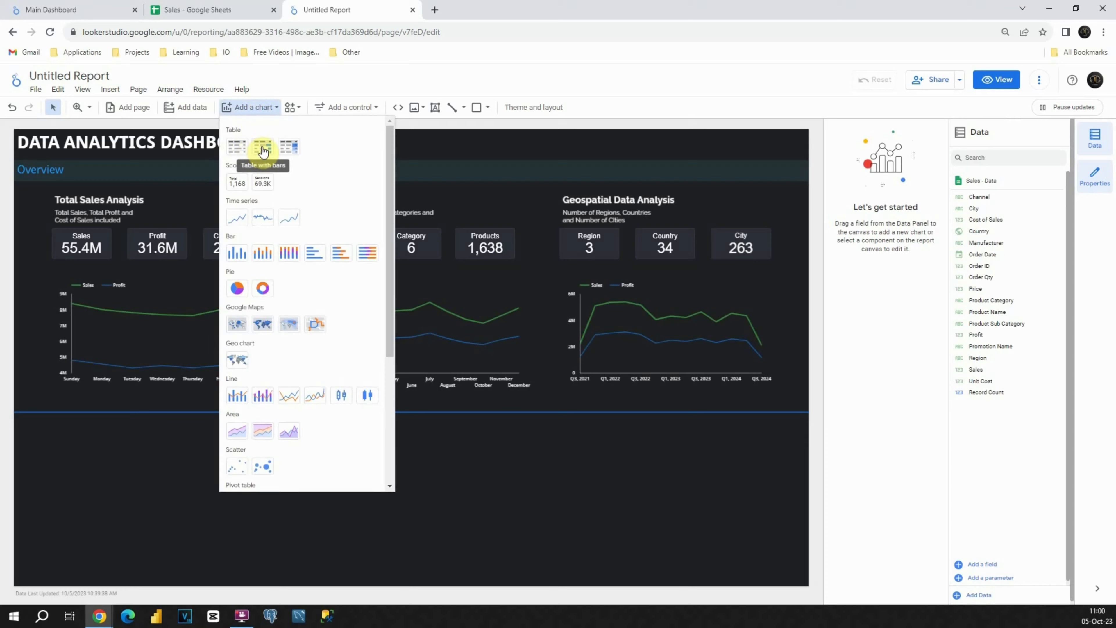
{"action": "left_click", "coordinate": [263, 148]}
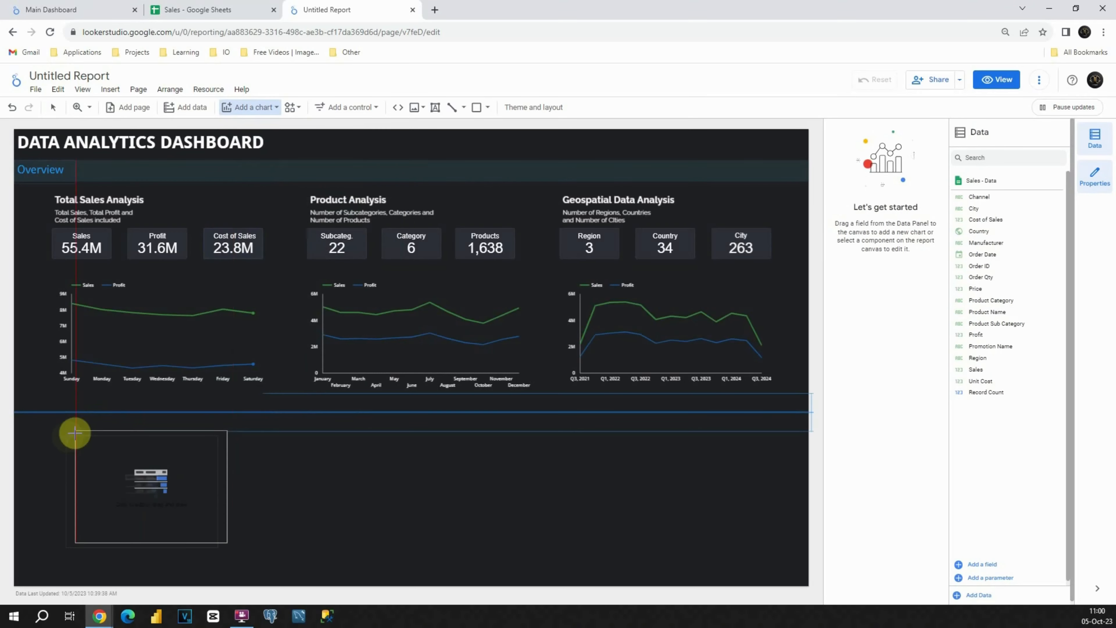
{"action": "left_click", "coordinate": [50, 448]}
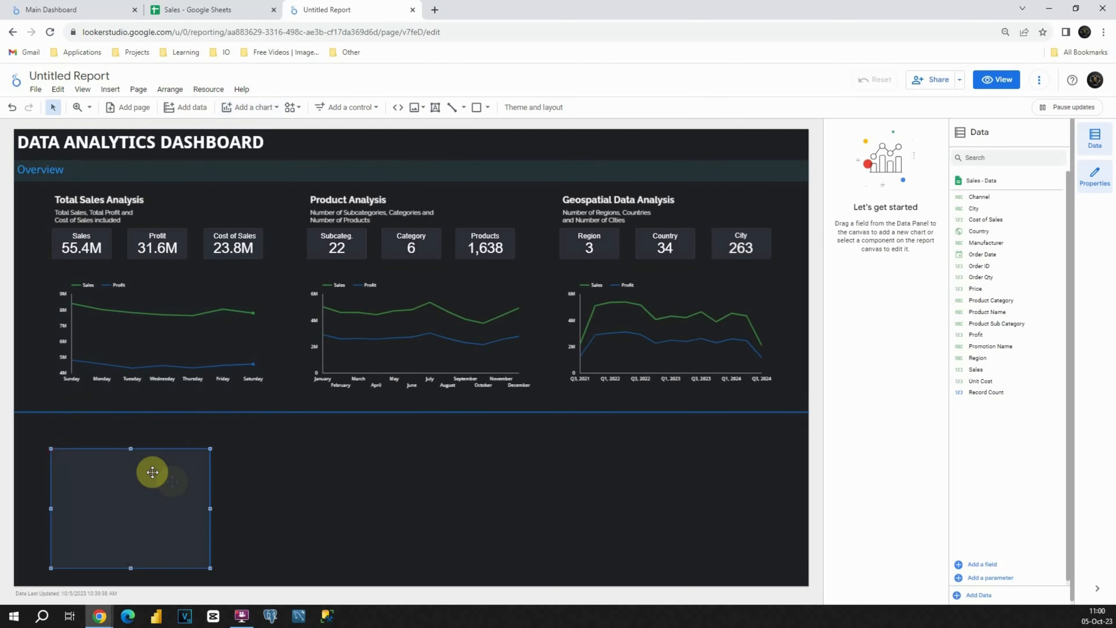
{"action": "left_click", "coordinate": [208, 508]}
{"action": "left_click_drag", "start_coordinate": [210, 509], "coordinate": [268, 515]}
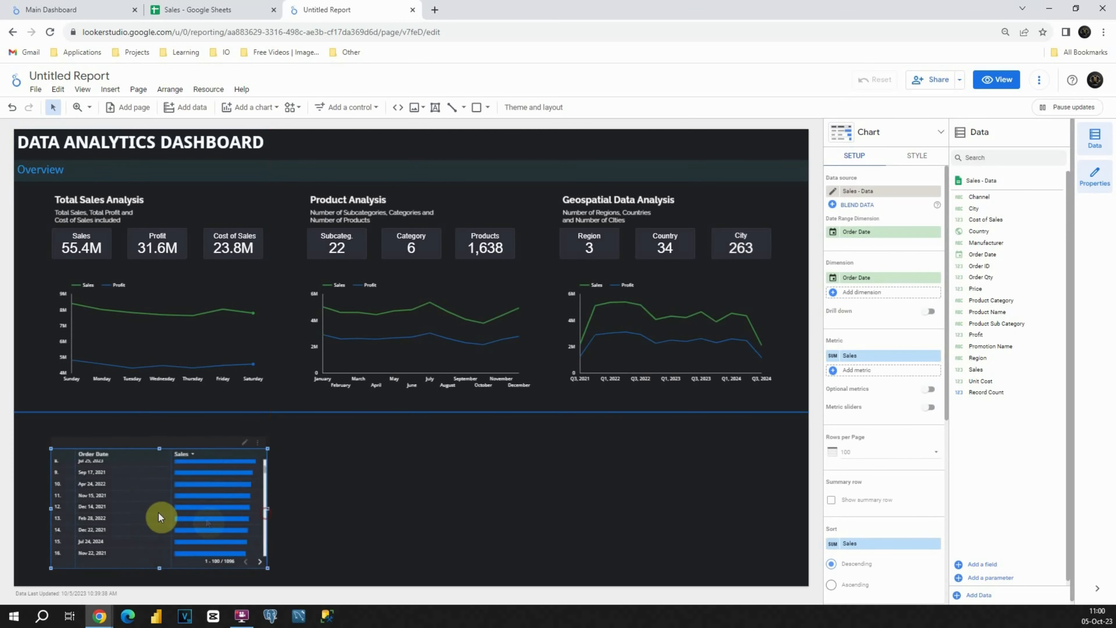
{"action": "scroll", "coordinate": [152, 511], "scroll_direction": "up", "scroll_amount": 2}
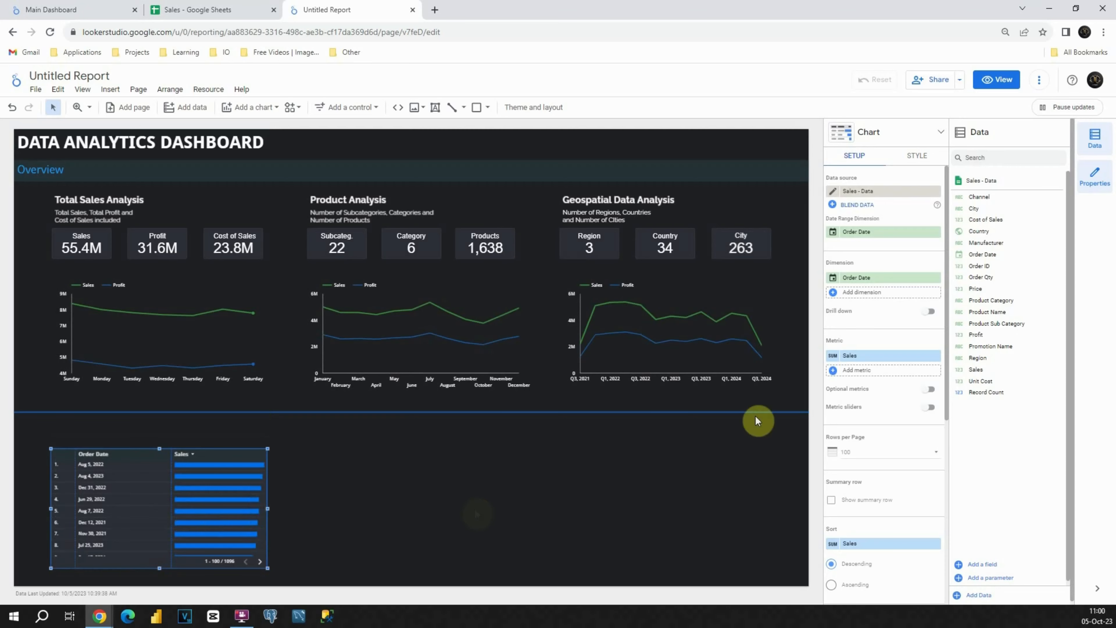
Replace the new table's Order Date dimension with Channel, Region, Country and City, and replace its Sales metric with Profit.
{"action": "left_click_drag", "start_coordinate": [973, 208], "coordinate": [879, 288]}
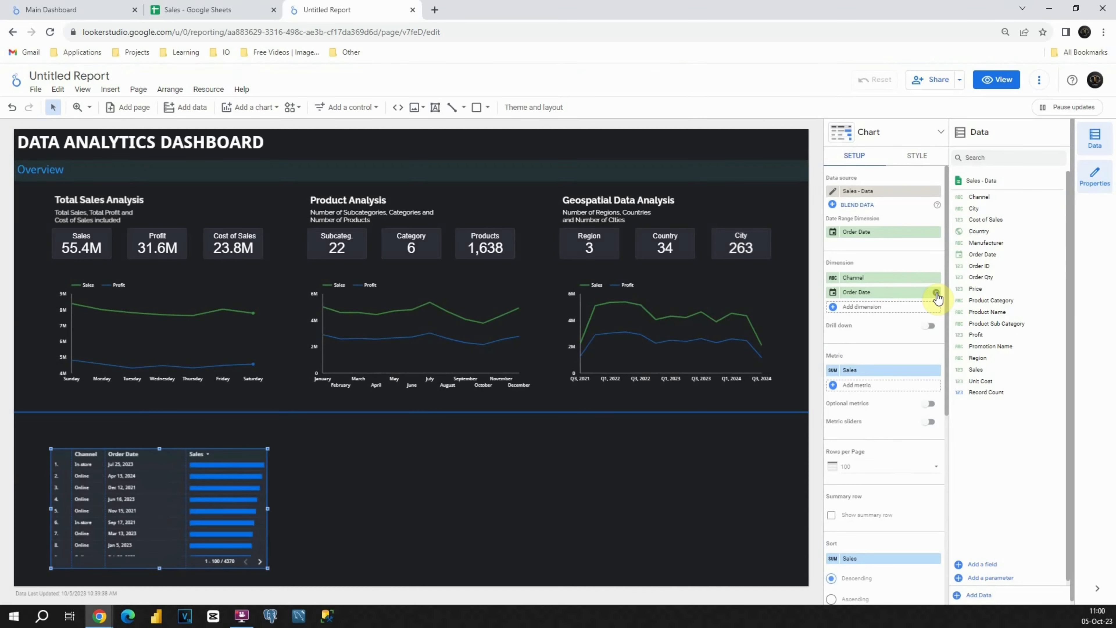
{"action": "left_click", "coordinate": [936, 293]}
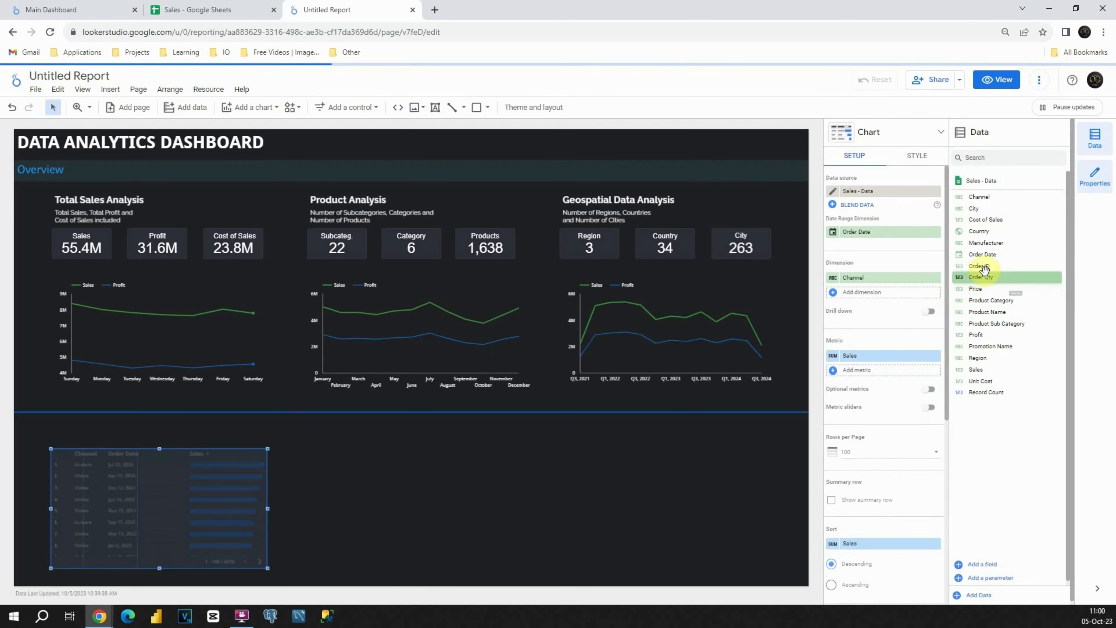
{"action": "left_click_drag", "start_coordinate": [980, 363], "coordinate": [863, 302]}
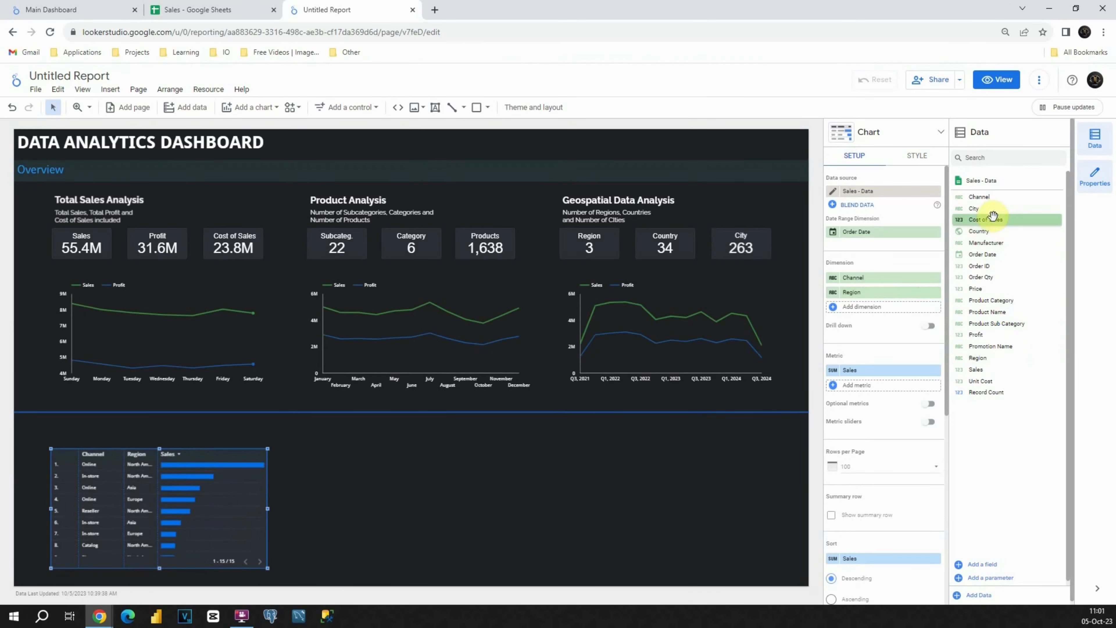
{"action": "left_click_drag", "start_coordinate": [983, 230], "coordinate": [865, 311]}
{"action": "left_click_drag", "start_coordinate": [985, 219], "coordinate": [862, 325]}
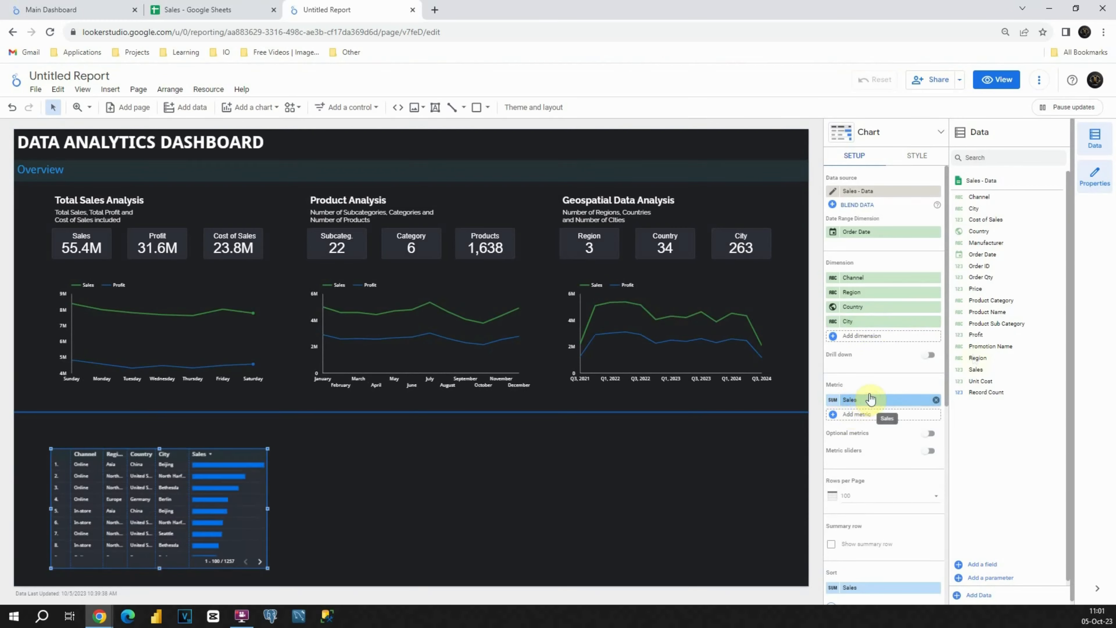
{"action": "left_click_drag", "start_coordinate": [1000, 336], "coordinate": [843, 405]}
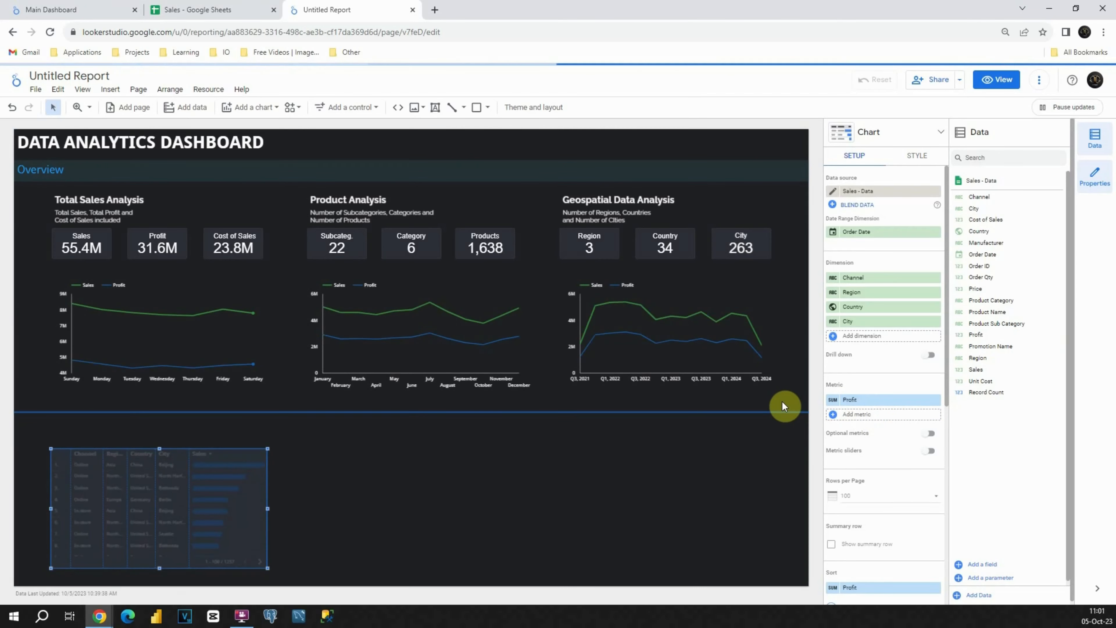
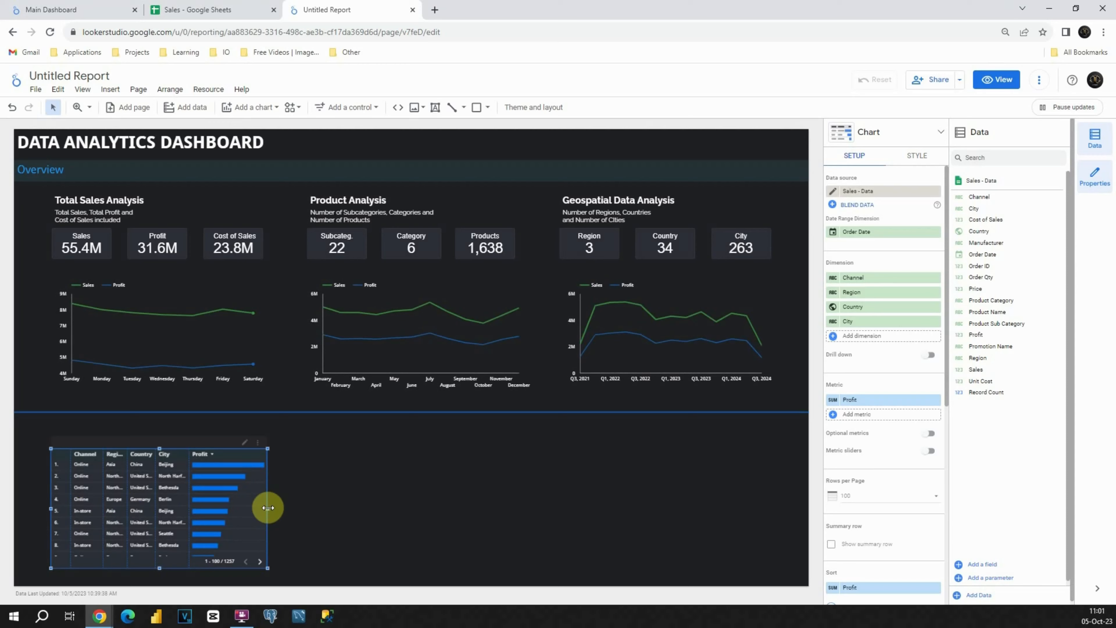
Widen the table to about half the page width and turn off its row numbers and pagination.
{"action": "left_click_drag", "start_coordinate": [268, 508], "coordinate": [401, 515]}
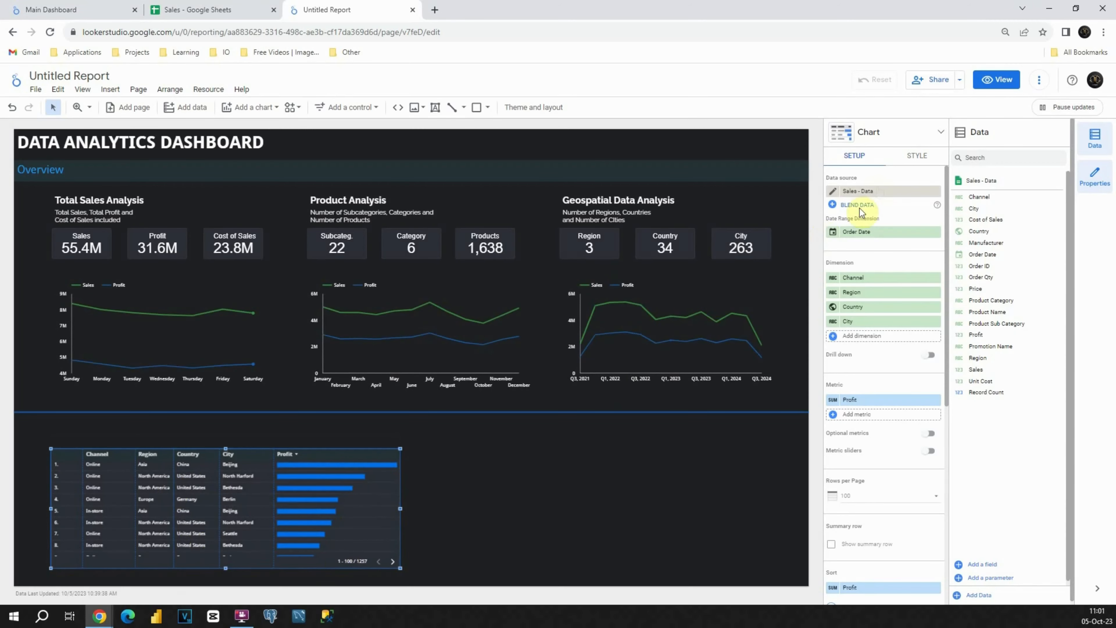
{"action": "left_click", "coordinate": [907, 156]}
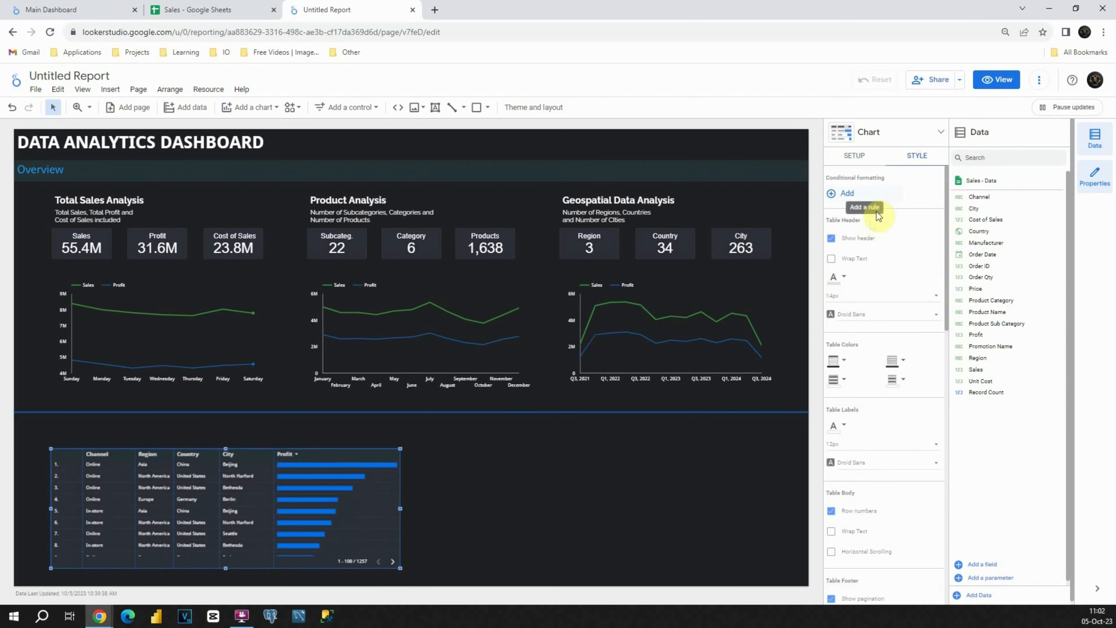
{"action": "left_click", "coordinate": [831, 511]}
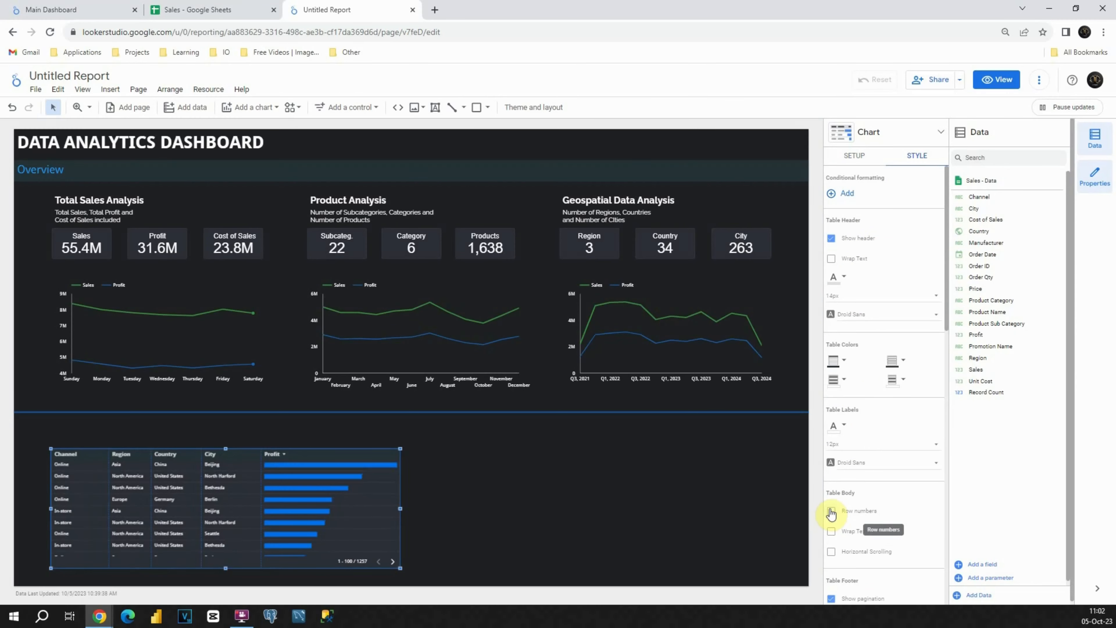
{"action": "scroll", "coordinate": [854, 490], "scroll_direction": "down", "scroll_amount": 3}
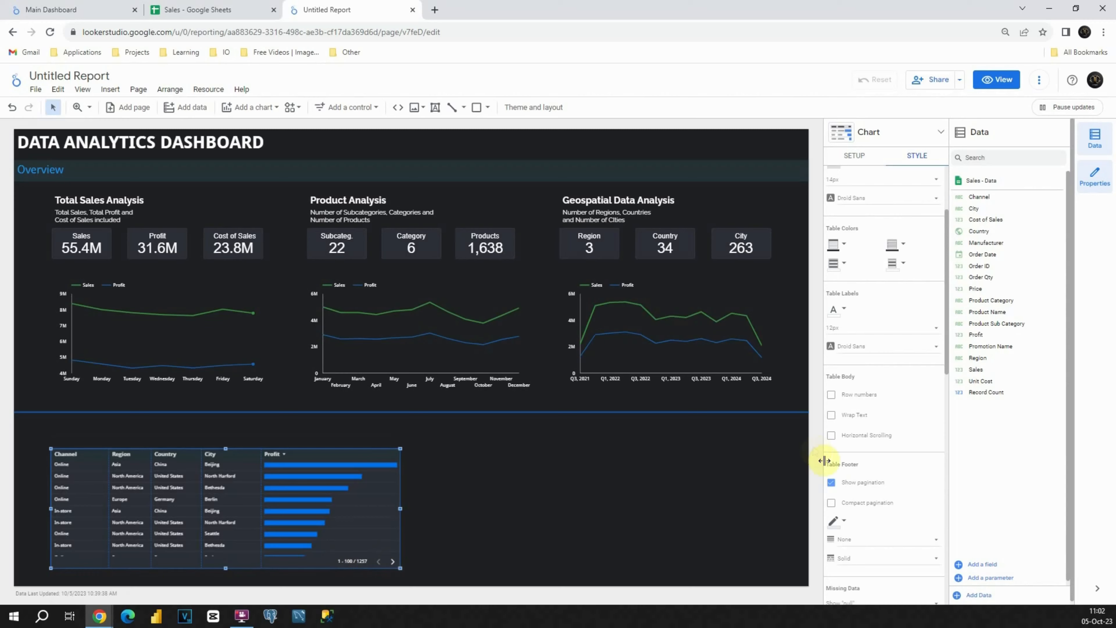
{"action": "left_click", "coordinate": [832, 481]}
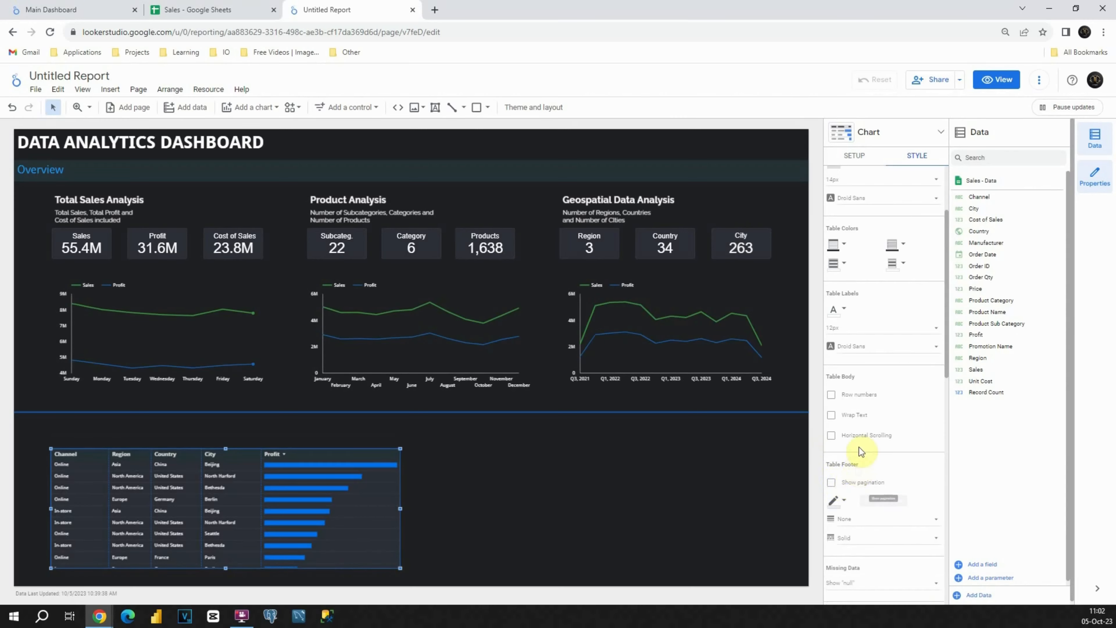
Change the table's Profit bars to dark green and show the numbers beside them.
{"action": "scroll", "coordinate": [865, 446], "scroll_direction": "down", "scroll_amount": 1}
{"action": "scroll", "coordinate": [868, 440], "scroll_direction": "down", "scroll_amount": 8}
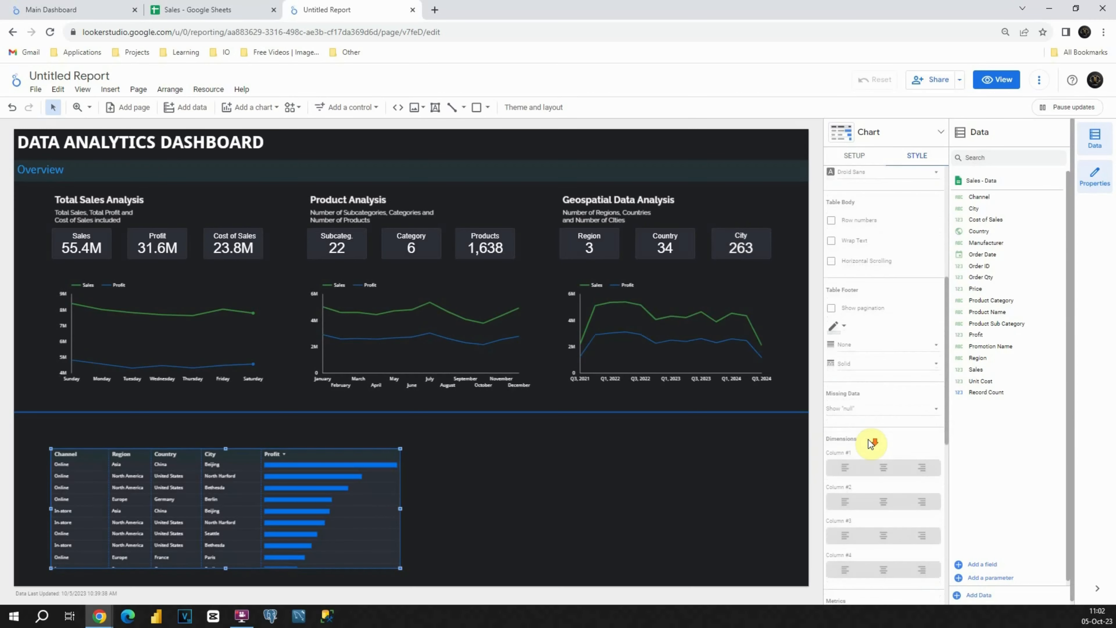
{"action": "scroll", "coordinate": [867, 439], "scroll_direction": "down", "scroll_amount": 4}
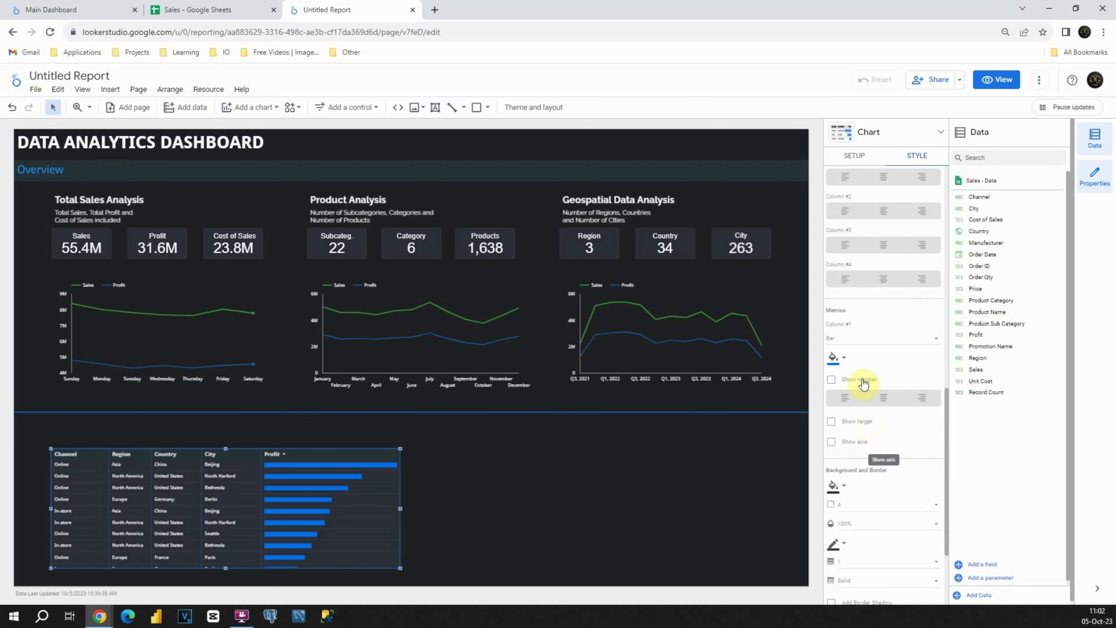
{"action": "left_click", "coordinate": [846, 353]}
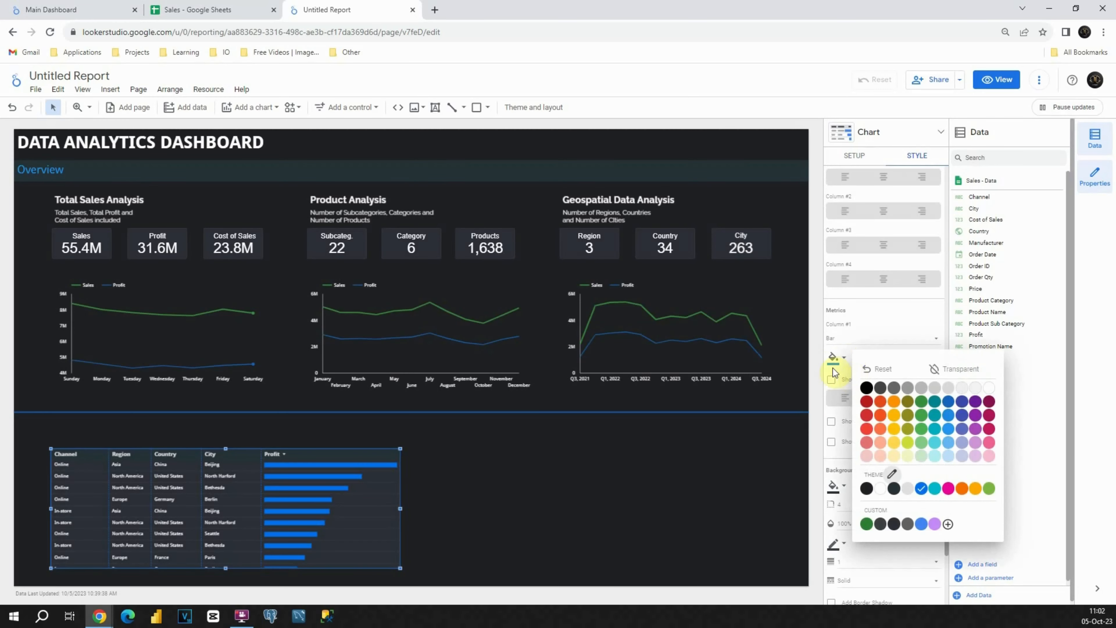
{"action": "left_click", "coordinate": [922, 405]}
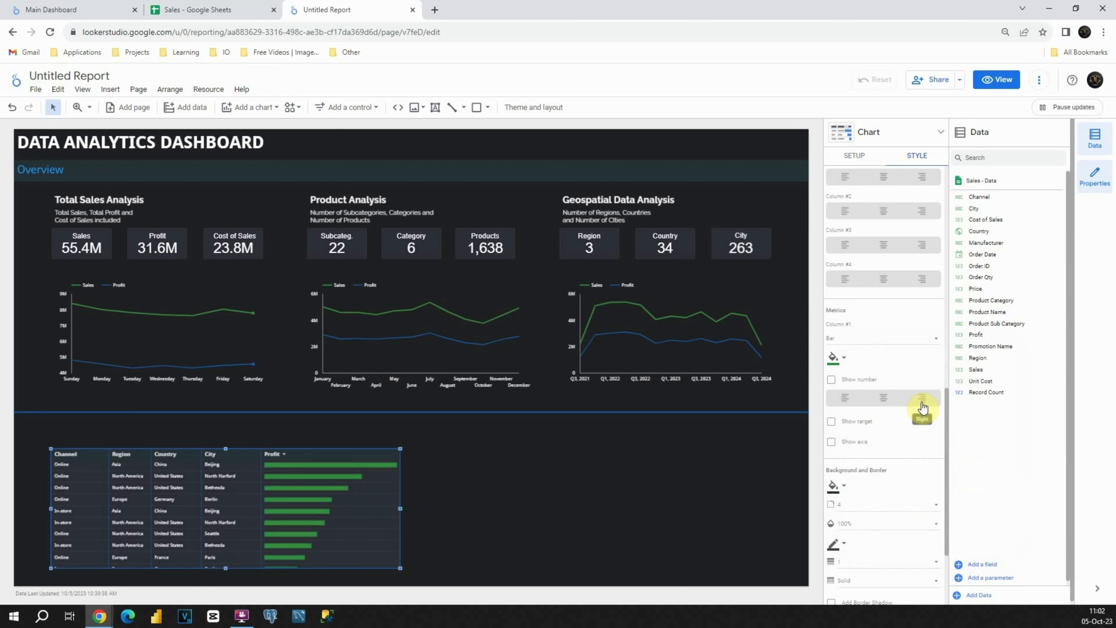
{"action": "left_click", "coordinate": [831, 384]}
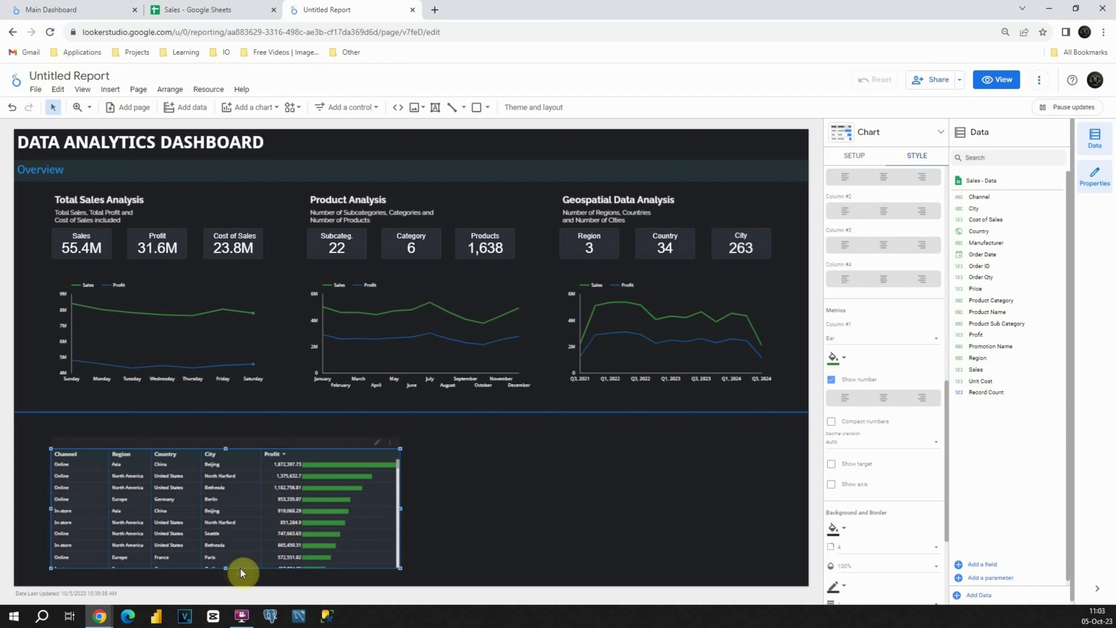
Shorten the table to hide the cut-off last row and shift it slightly down the page.
{"action": "left_click_drag", "start_coordinate": [225, 568], "coordinate": [230, 562]}
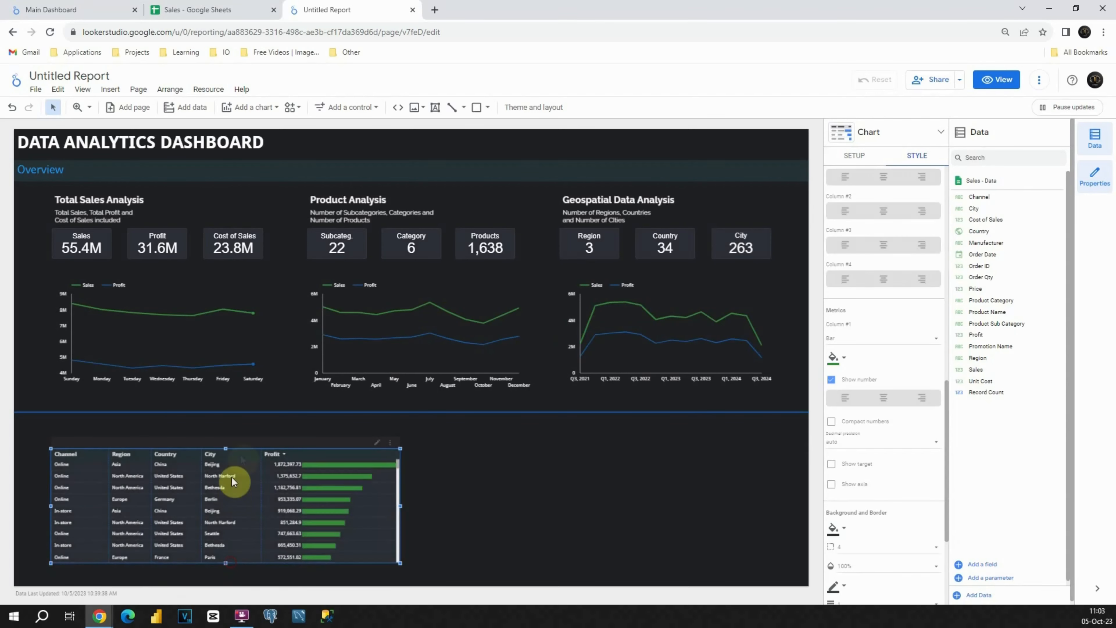
{"action": "left_click", "coordinate": [479, 501]}
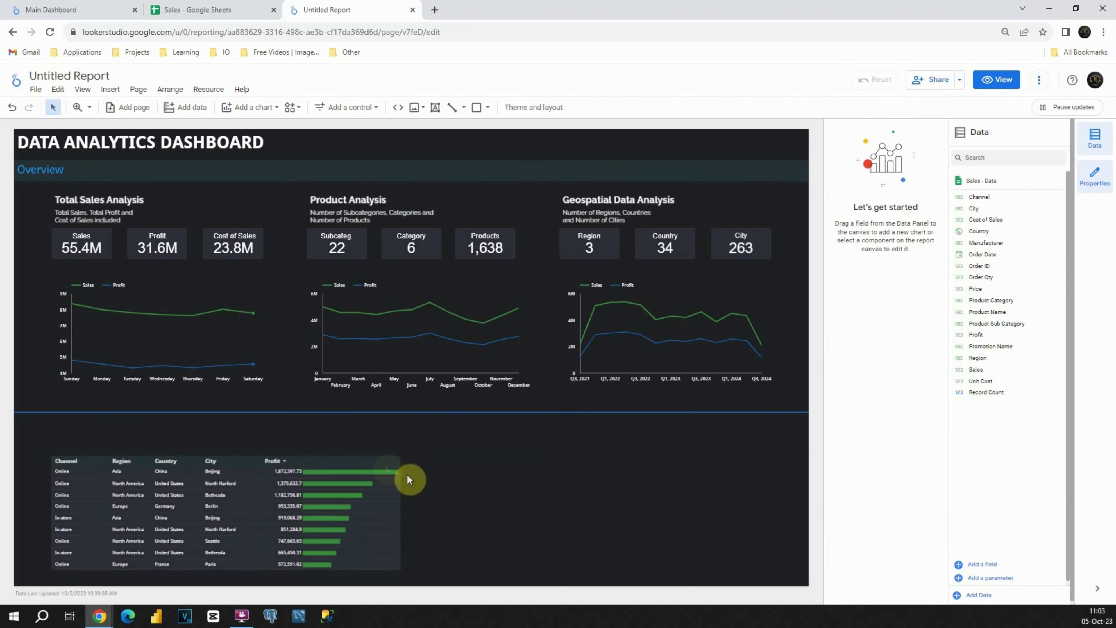
Set the table's cell border colour to dark blue.
{"action": "left_click", "coordinate": [353, 459]}
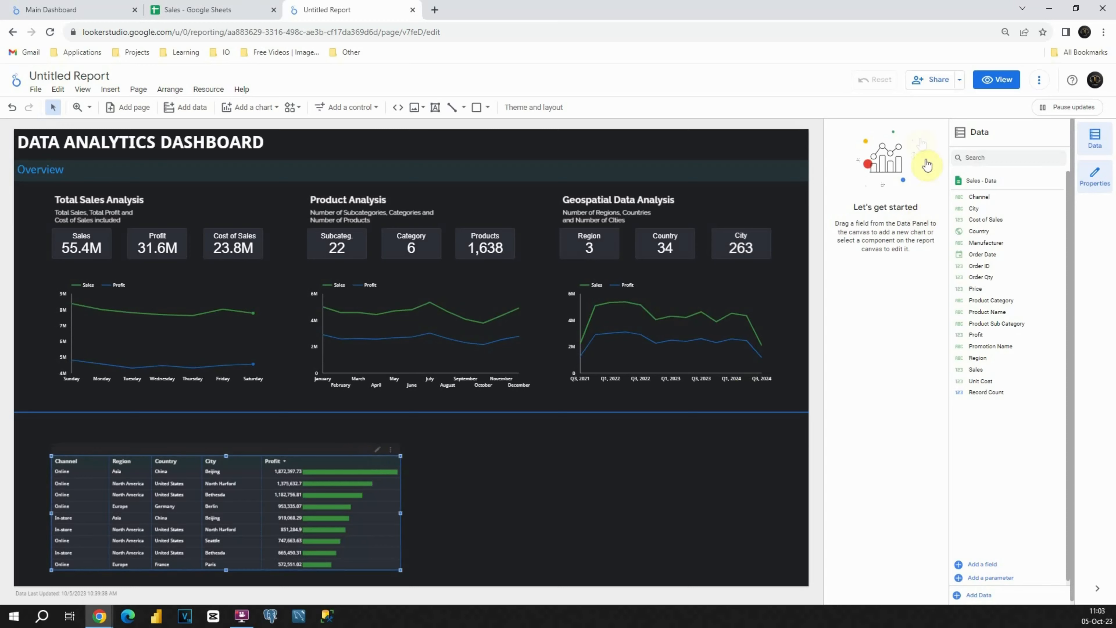
{"action": "left_click", "coordinate": [915, 154]}
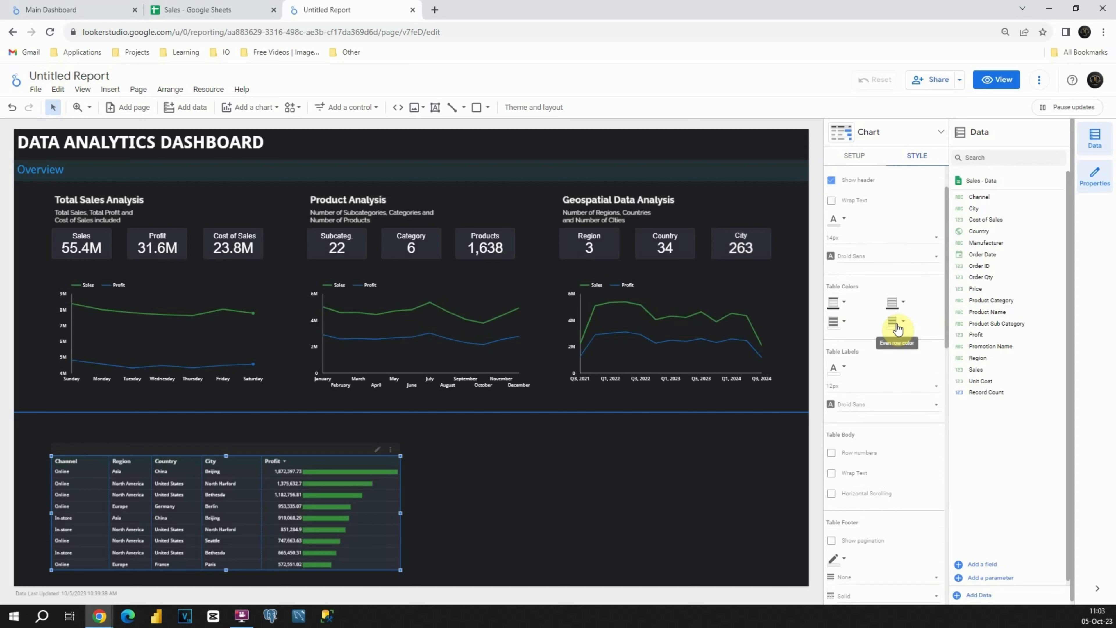
{"action": "left_click", "coordinate": [904, 305]}
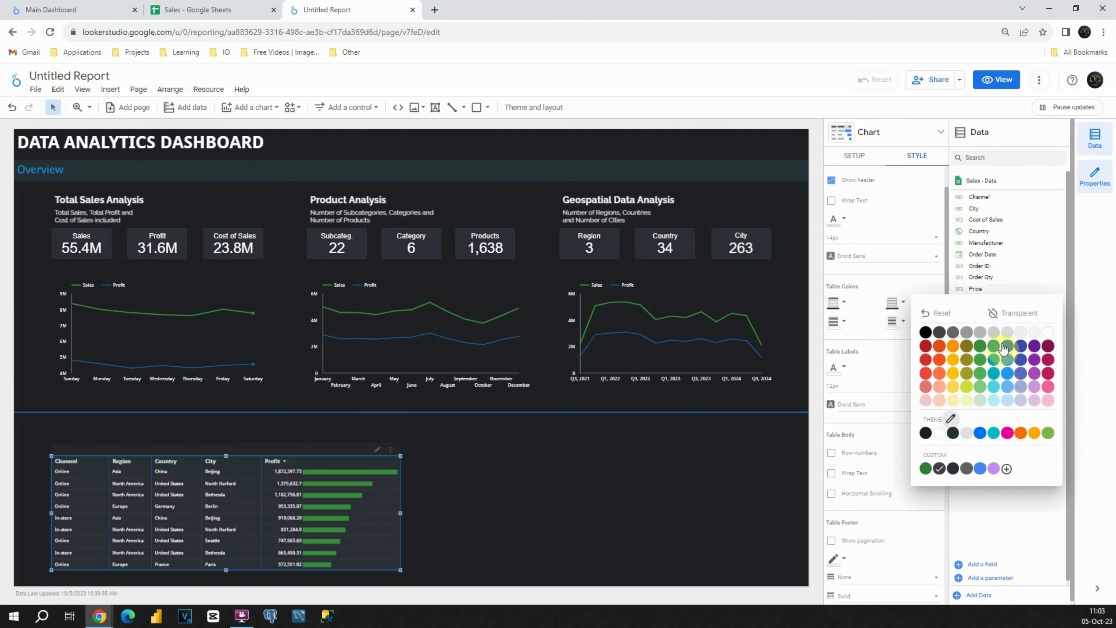
{"action": "left_click", "coordinate": [1004, 349]}
{"action": "left_click", "coordinate": [477, 506]}
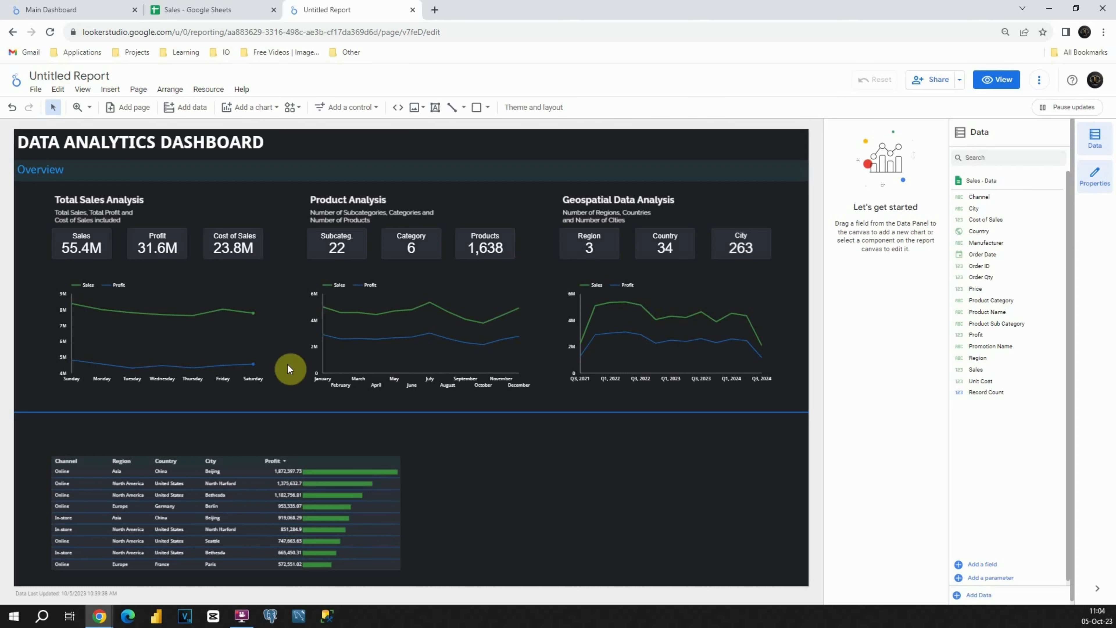
Duplicate the Total Sales Analysis heading with its description and place the copies directly above the table.
{"action": "left_click_drag", "start_coordinate": [39, 192], "coordinate": [161, 220]}
{"action": "key", "text": "ctrl+v"}
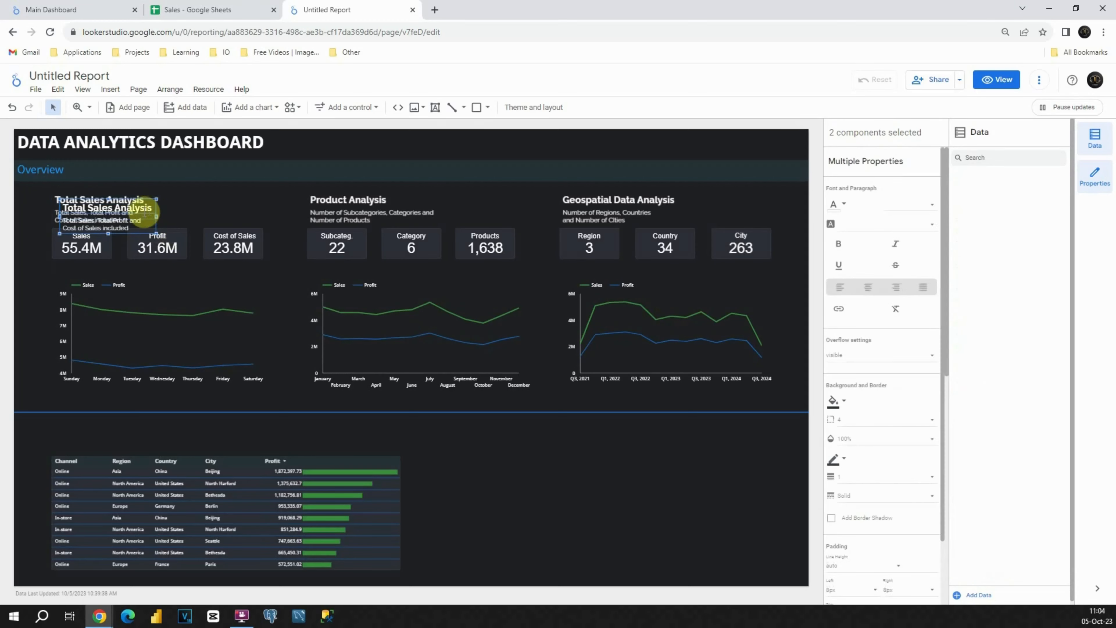
{"action": "left_click_drag", "start_coordinate": [147, 200], "coordinate": [142, 425]}
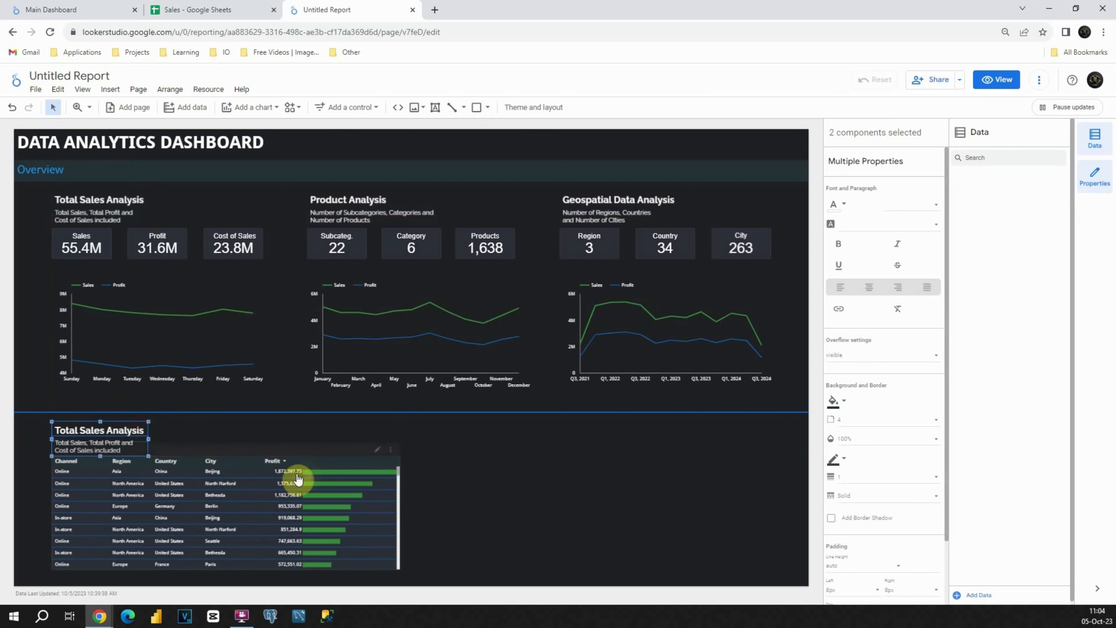
Lower the table's upper edge to leave a gap beneath the copied description text.
{"action": "left_click", "coordinate": [317, 459]}
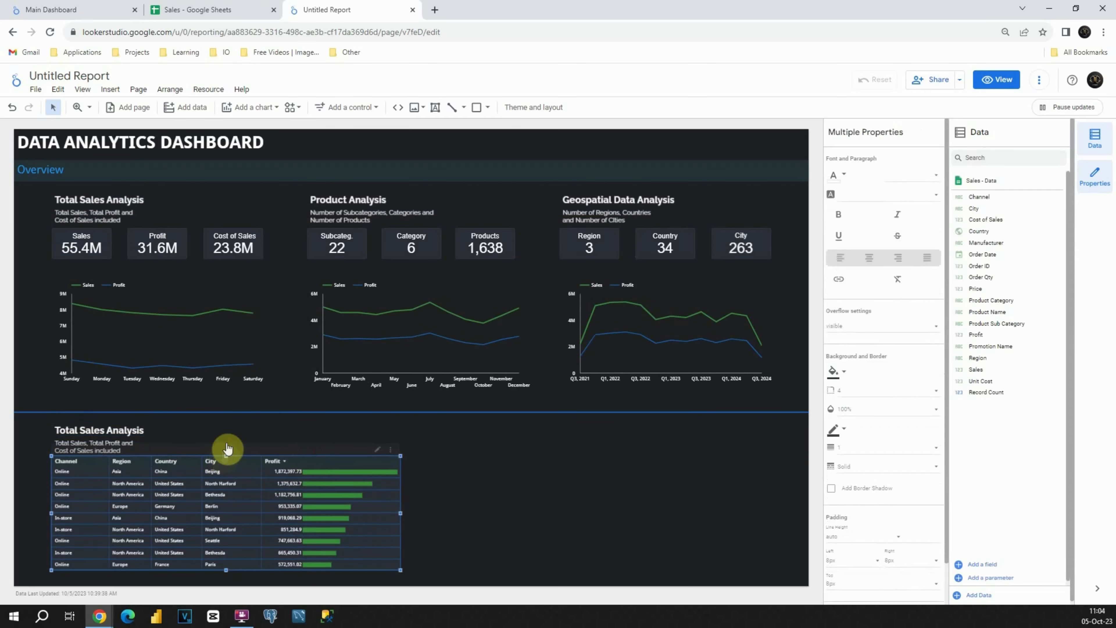
{"action": "left_click", "coordinate": [225, 460]}
{"action": "left_click_drag", "start_coordinate": [225, 456], "coordinate": [225, 465]}
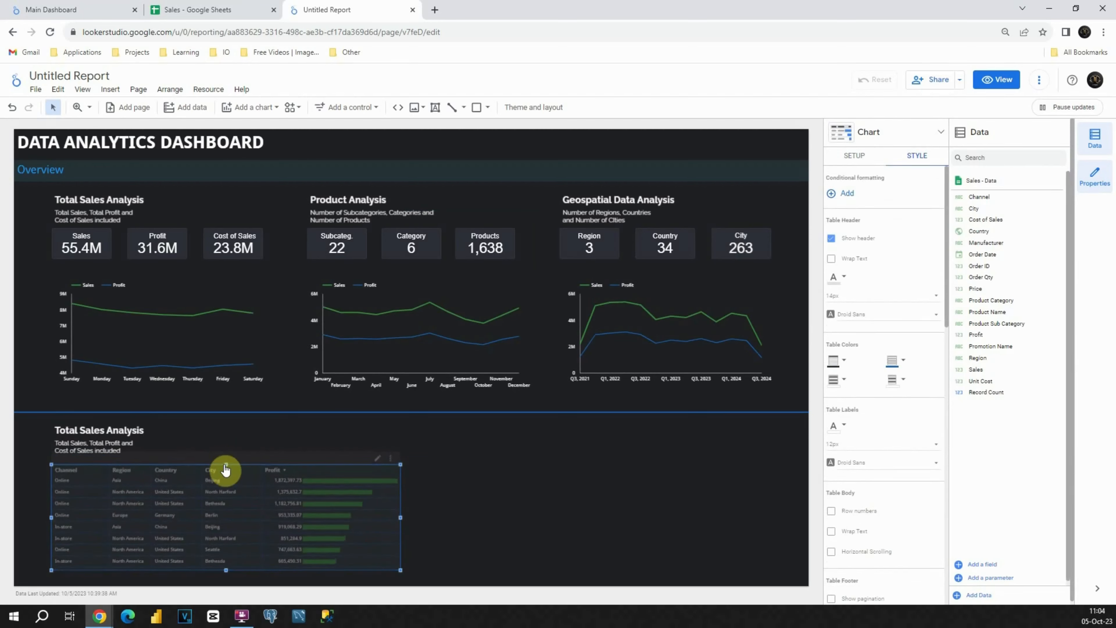
{"action": "left_click", "coordinate": [435, 486]}
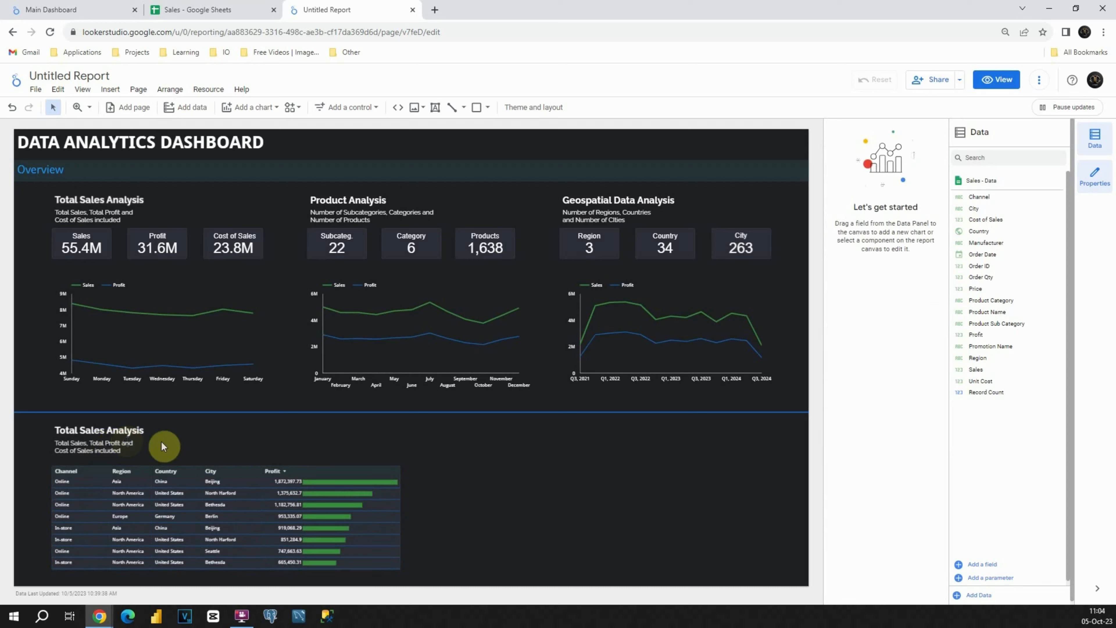
Change the copied heading above the table to "Profit Breakdown" and its description to "Channel, Region, Country and City".
{"action": "double_click", "coordinate": [100, 430]}
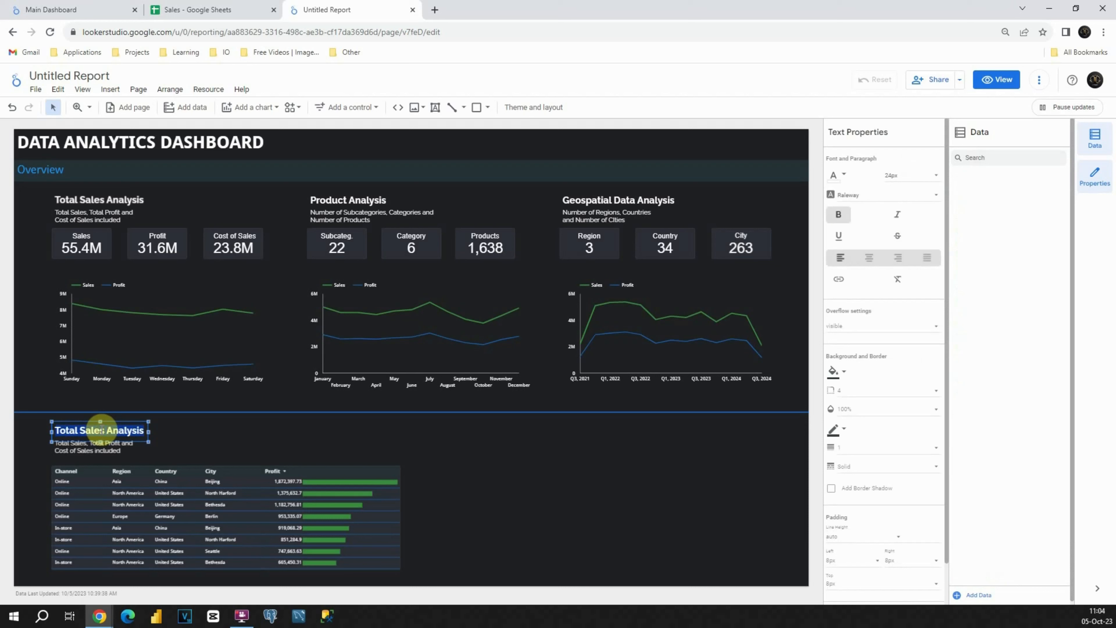
{"action": "type", "text": "Profit Breakdown"}
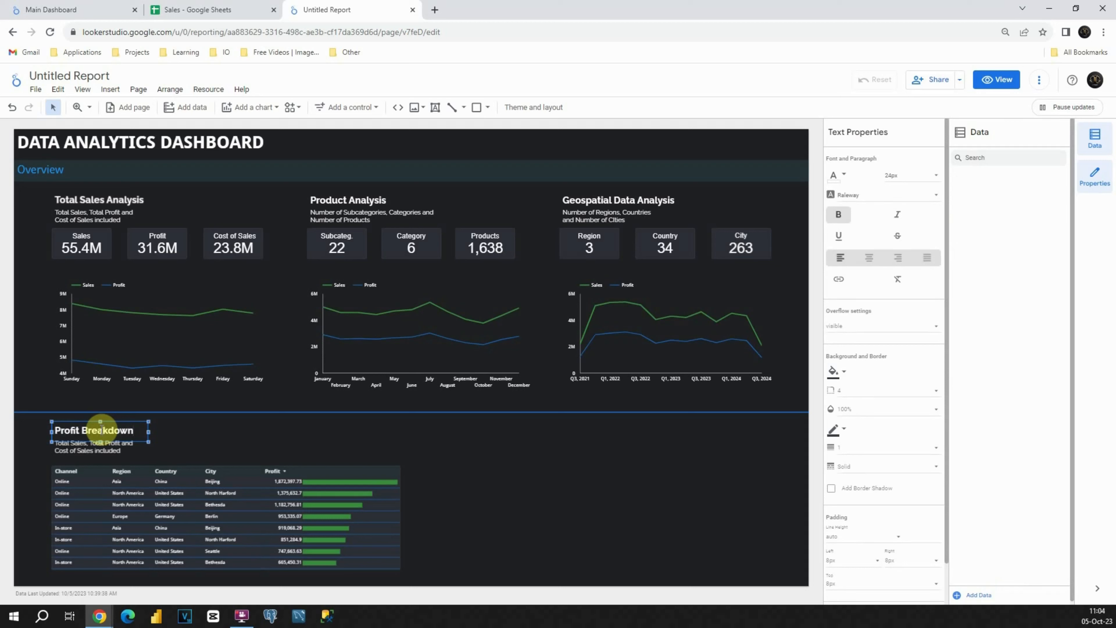
{"action": "double_click", "coordinate": [100, 449]}
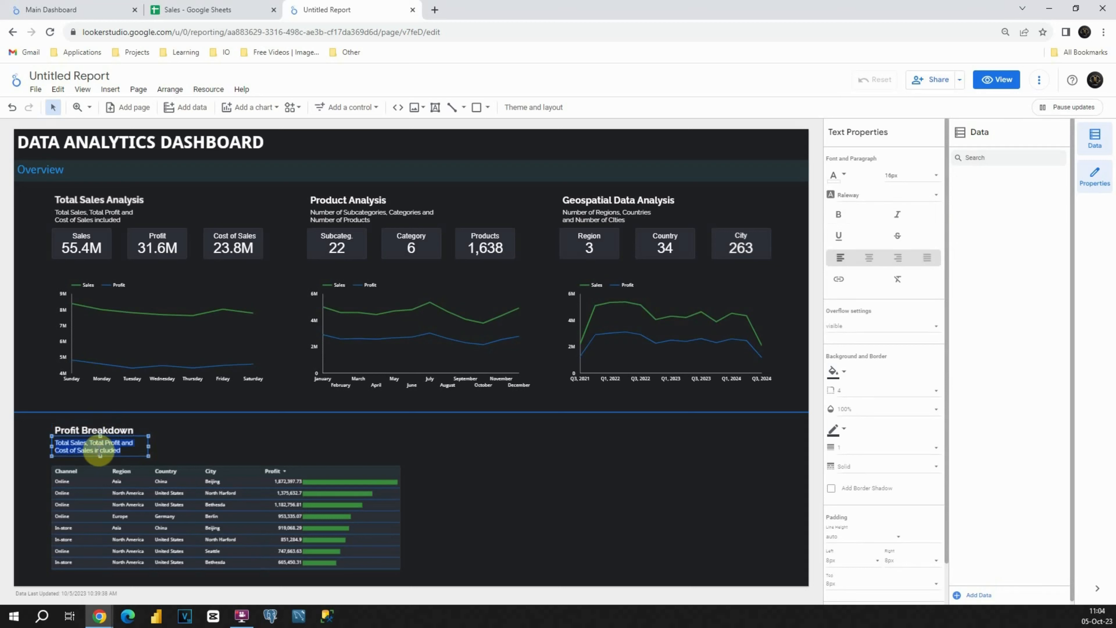
{"action": "type", "text": "C"}
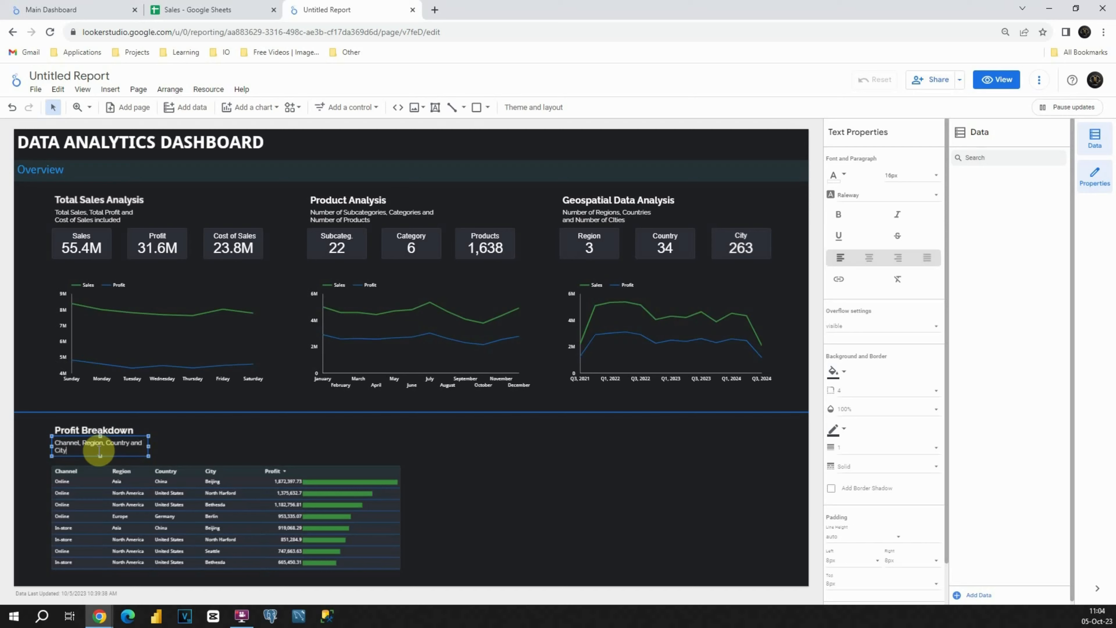
{"action": "left_click", "coordinate": [252, 455]}
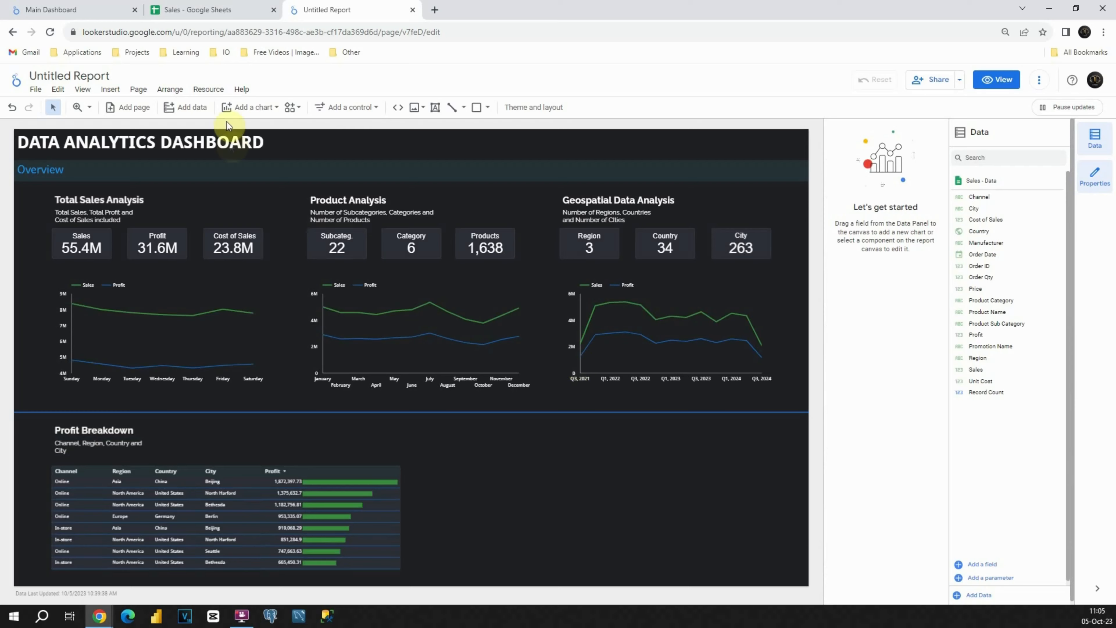
Insert a doughnut chart beside the Profit Breakdown table with Promotion Name as dimension and Unit Cost as metric.
{"action": "left_click", "coordinate": [240, 111]}
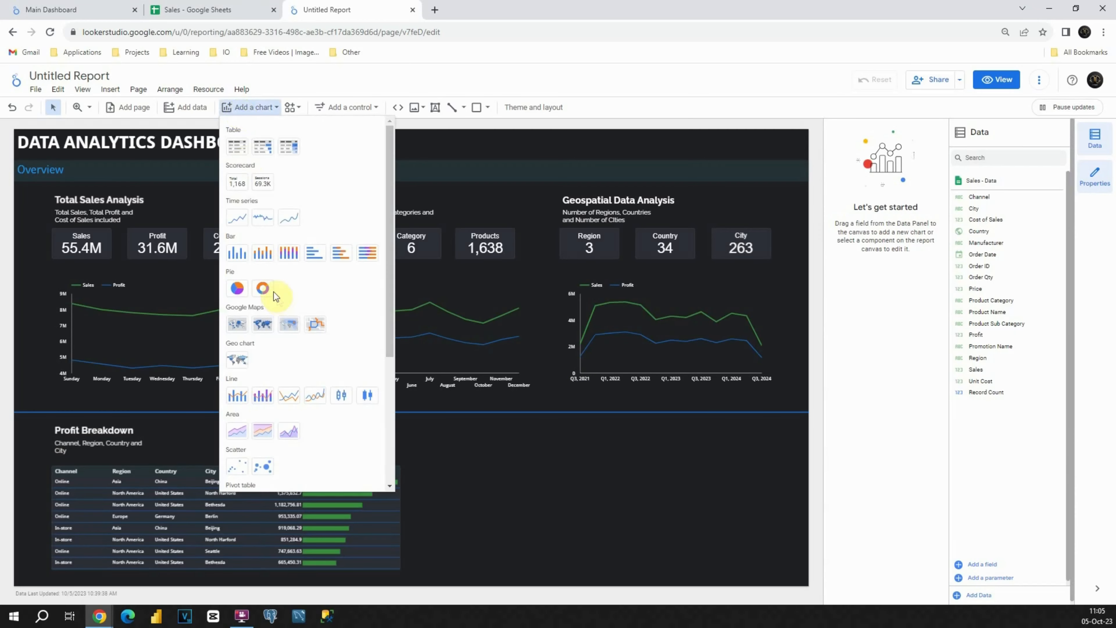
{"action": "left_click", "coordinate": [263, 288]}
{"action": "left_click", "coordinate": [444, 456]}
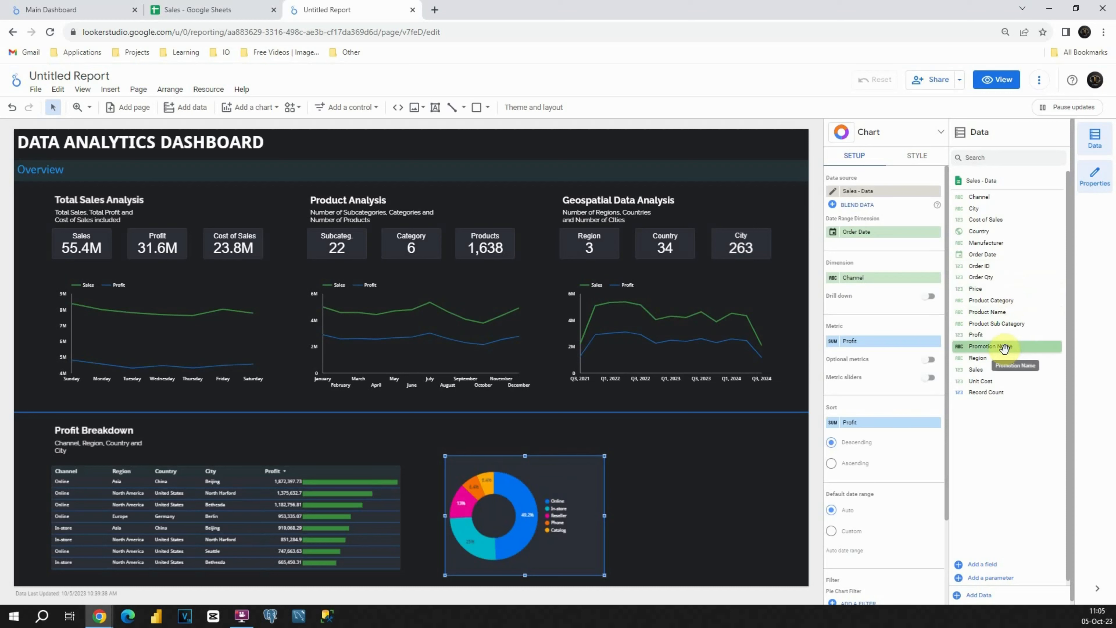
{"action": "left_click_drag", "start_coordinate": [1004, 349], "coordinate": [883, 282]}
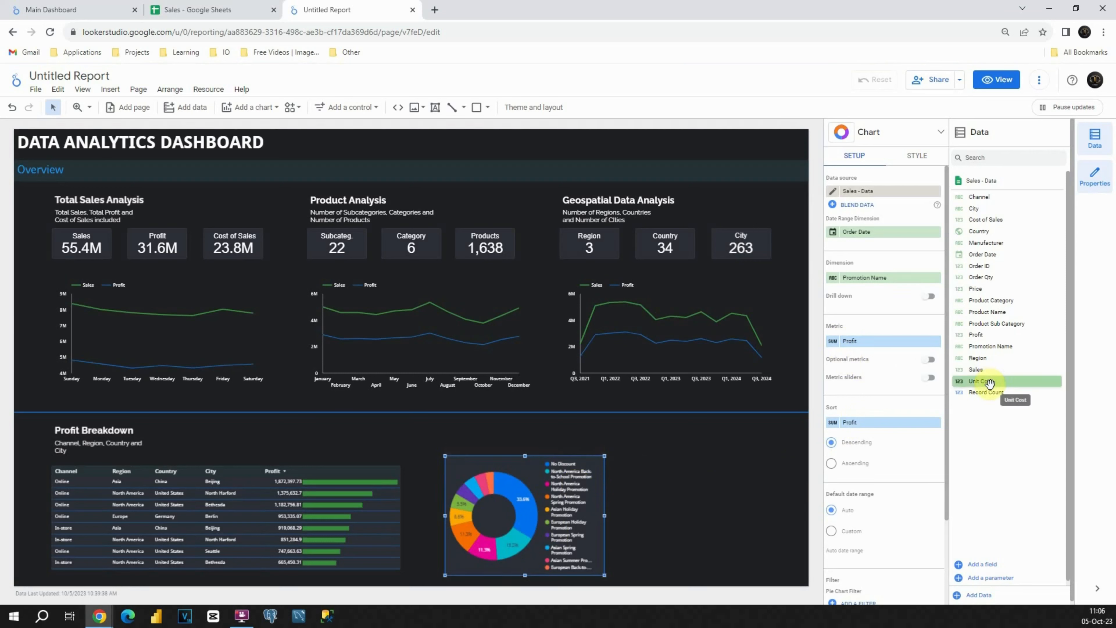
{"action": "left_click_drag", "start_coordinate": [986, 380], "coordinate": [866, 346]}
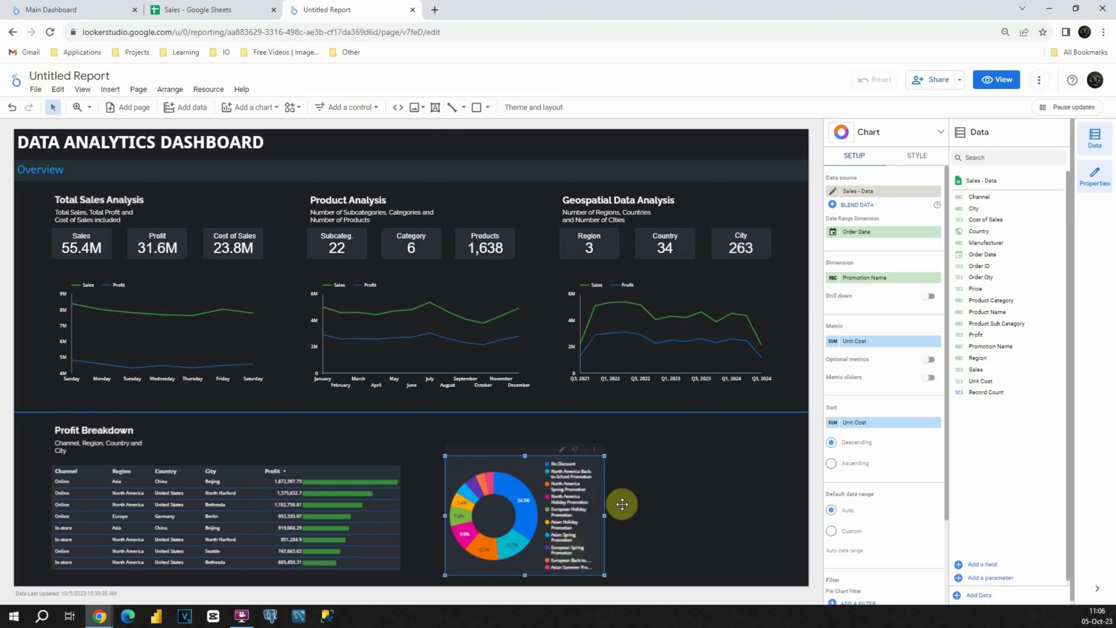
Colour the doughnut chart by a single dark blue and remove its legend.
{"action": "left_click", "coordinate": [916, 156]}
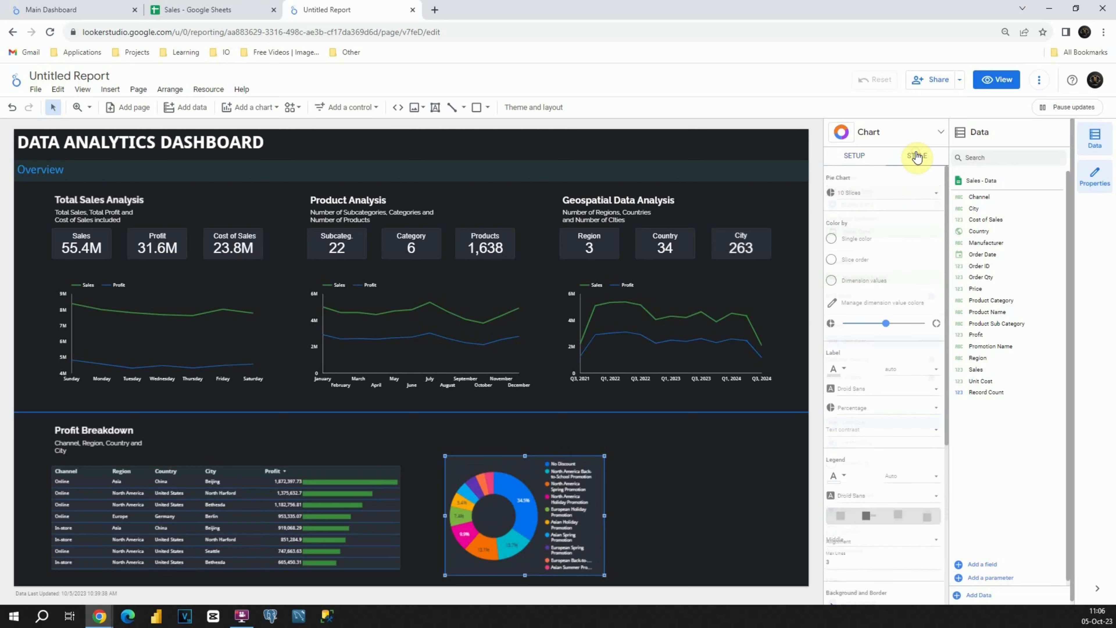
{"action": "left_click", "coordinate": [831, 238]}
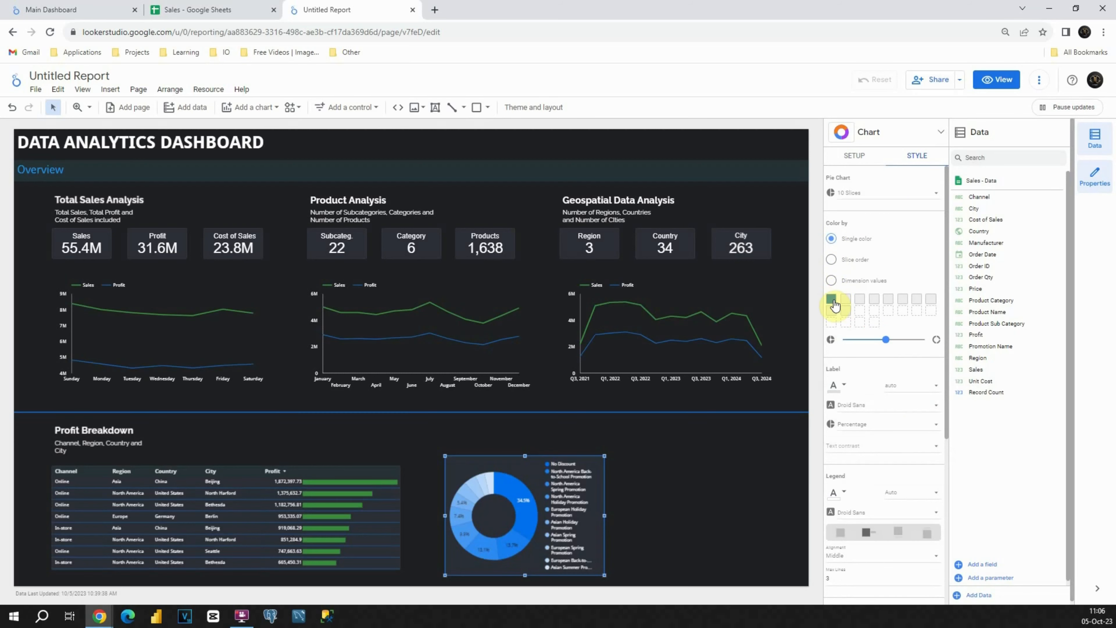
{"action": "scroll", "coordinate": [869, 319], "scroll_direction": "down", "scroll_amount": 4}
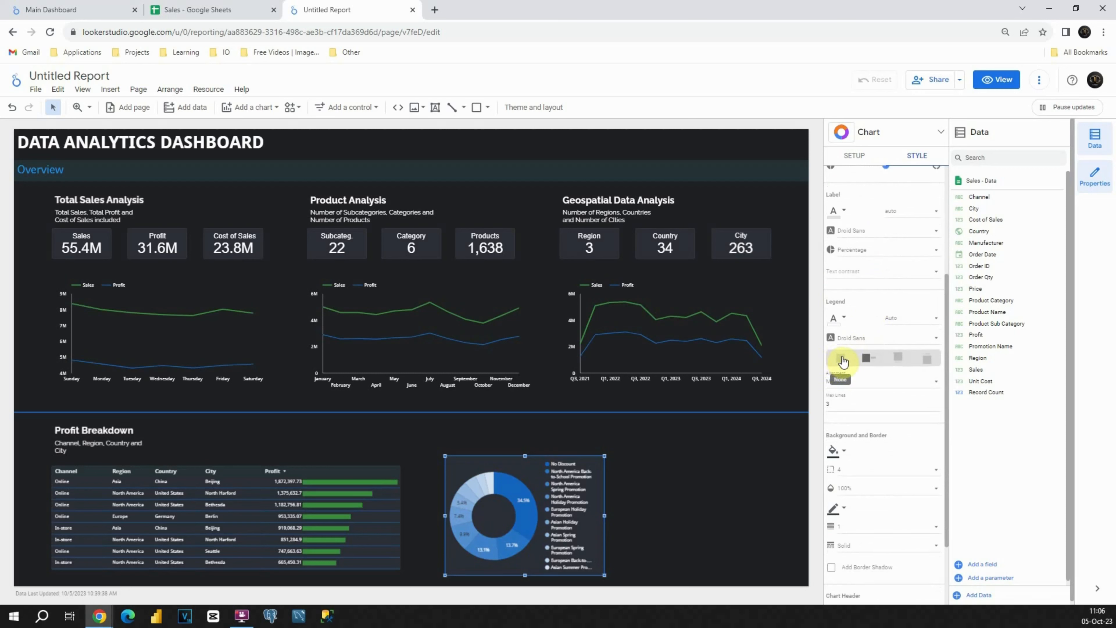
{"action": "left_click", "coordinate": [842, 360]}
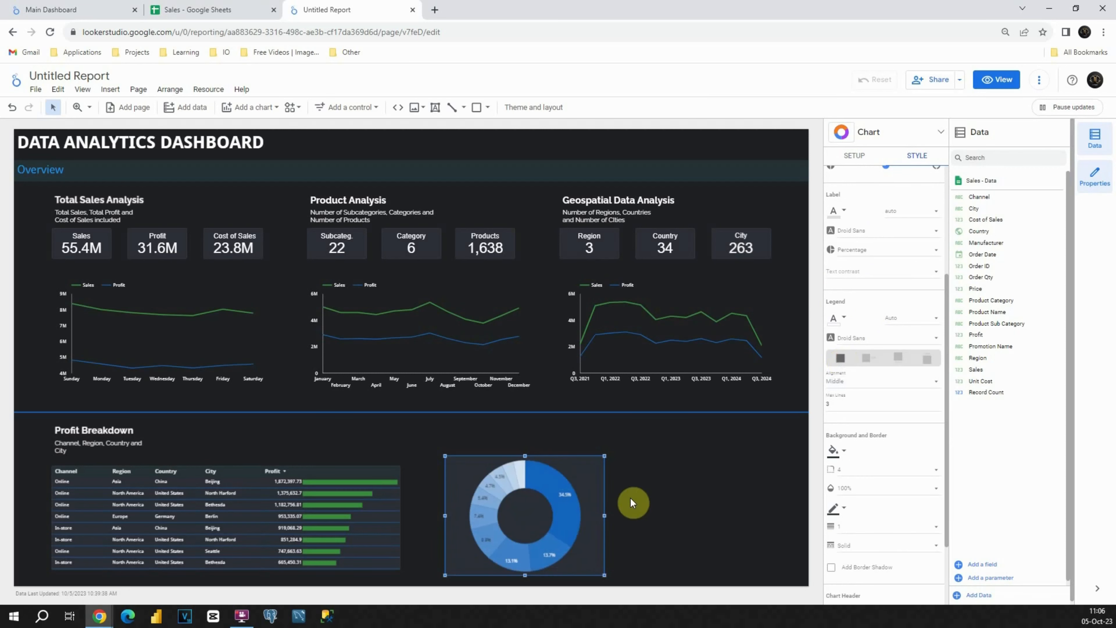
Shrink the doughnut chart's frame so it fits closely around the ring.
{"action": "left_click_drag", "start_coordinate": [602, 456], "coordinate": [576, 471]}
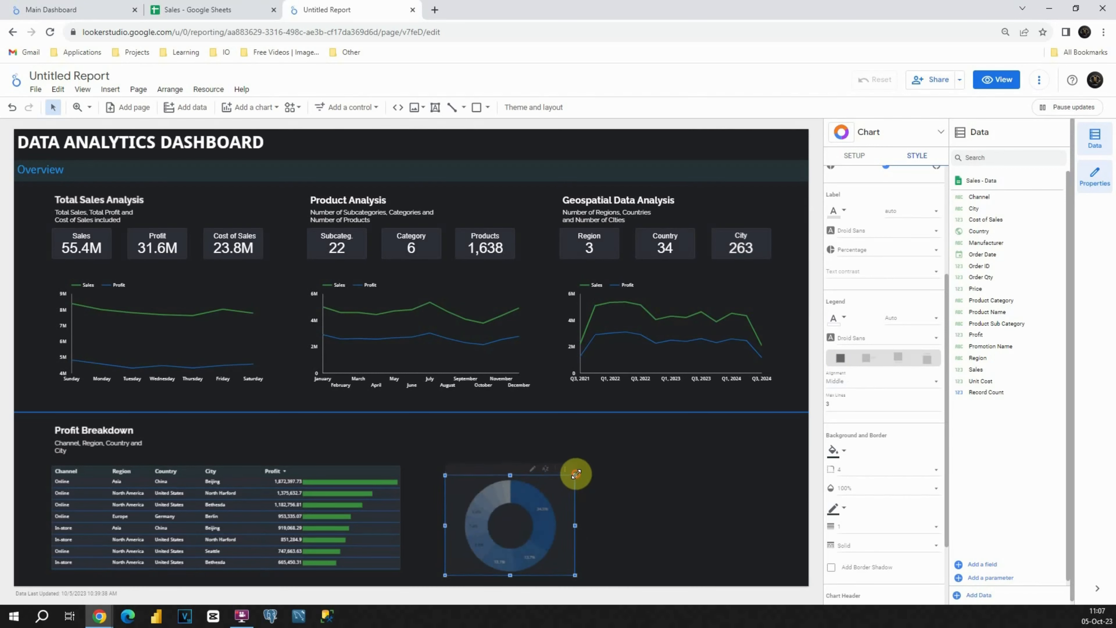
{"action": "left_click", "coordinate": [596, 481]}
{"action": "left_click", "coordinate": [573, 474]}
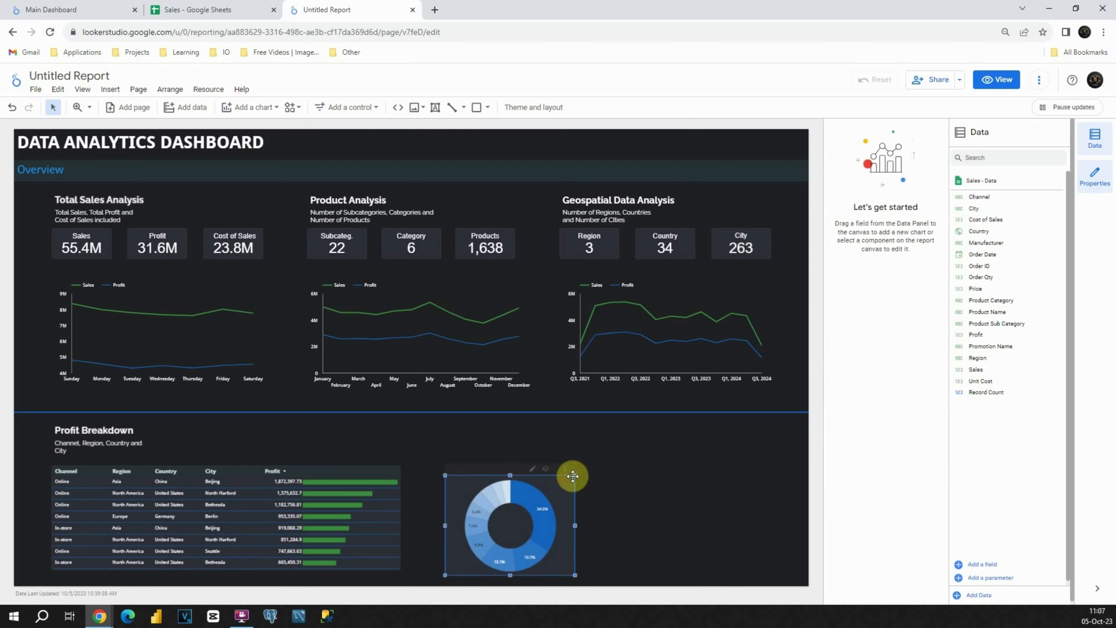
{"action": "left_click_drag", "start_coordinate": [571, 474], "coordinate": [565, 475]}
{"action": "left_click", "coordinate": [594, 475]}
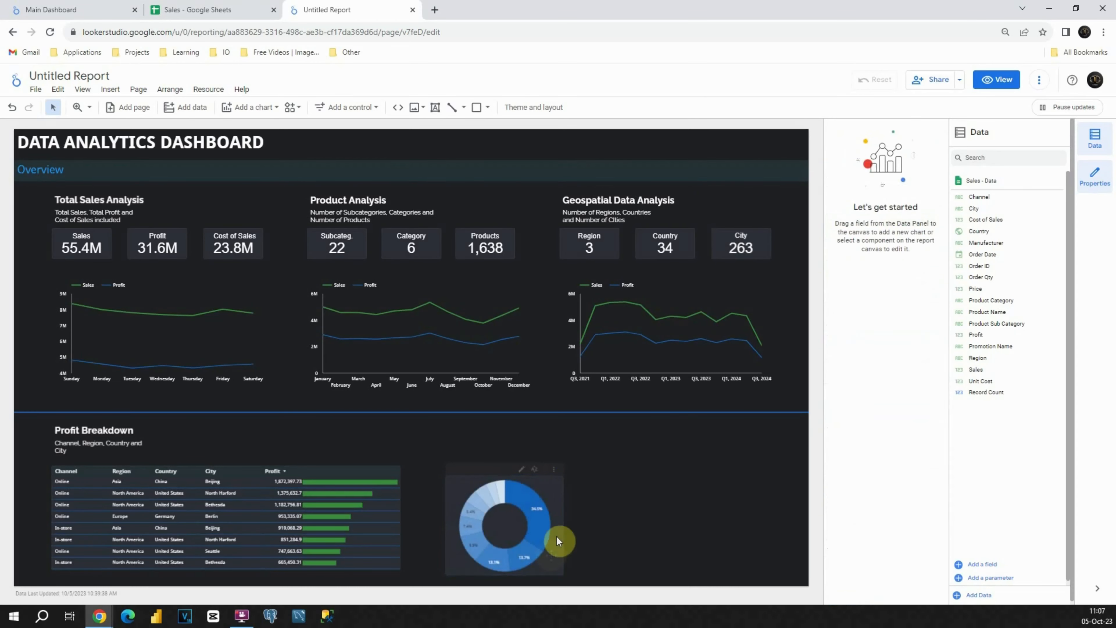
Make the doughnut chart's background and border transparent.
{"action": "left_click", "coordinate": [553, 491]}
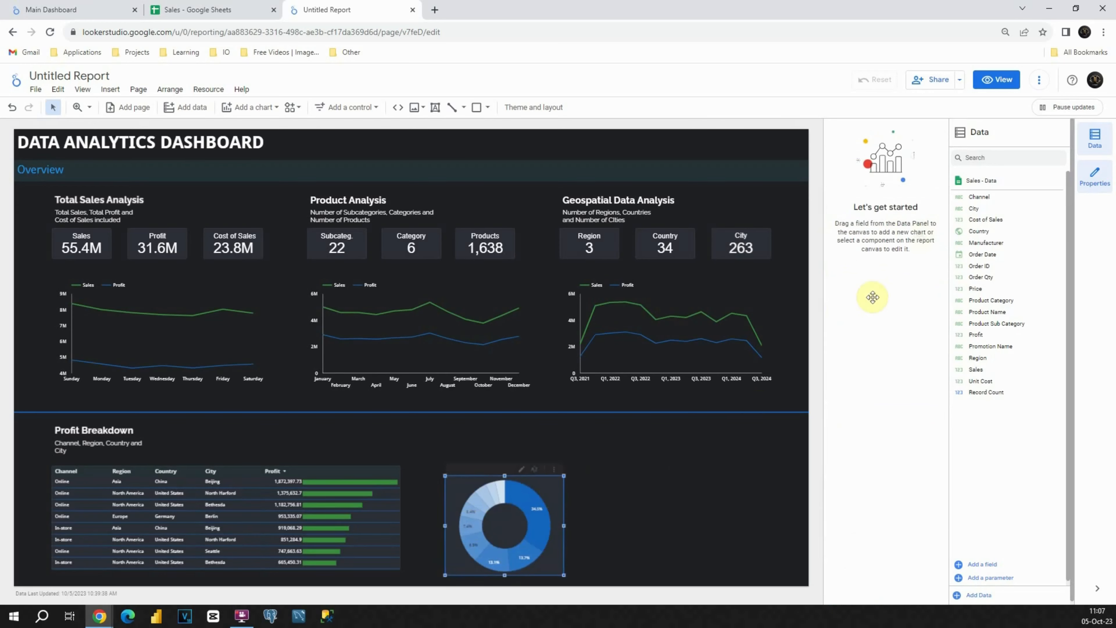
{"action": "left_click", "coordinate": [916, 157]}
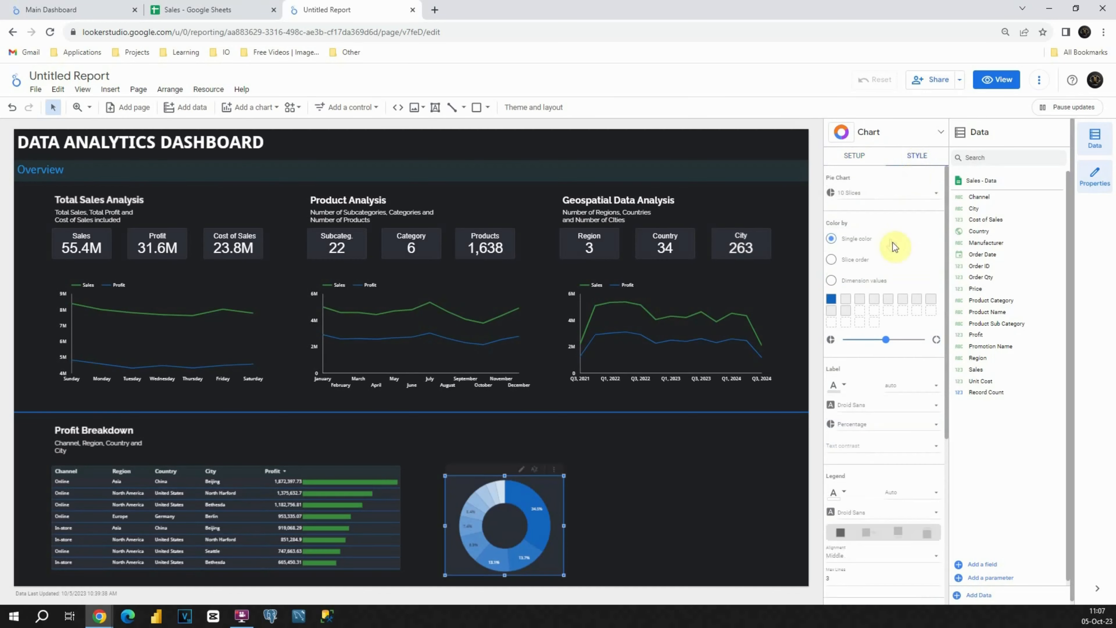
{"action": "scroll", "coordinate": [874, 308], "scroll_direction": "down", "scroll_amount": 5}
{"action": "scroll", "coordinate": [872, 310], "scroll_direction": "down", "scroll_amount": 1}
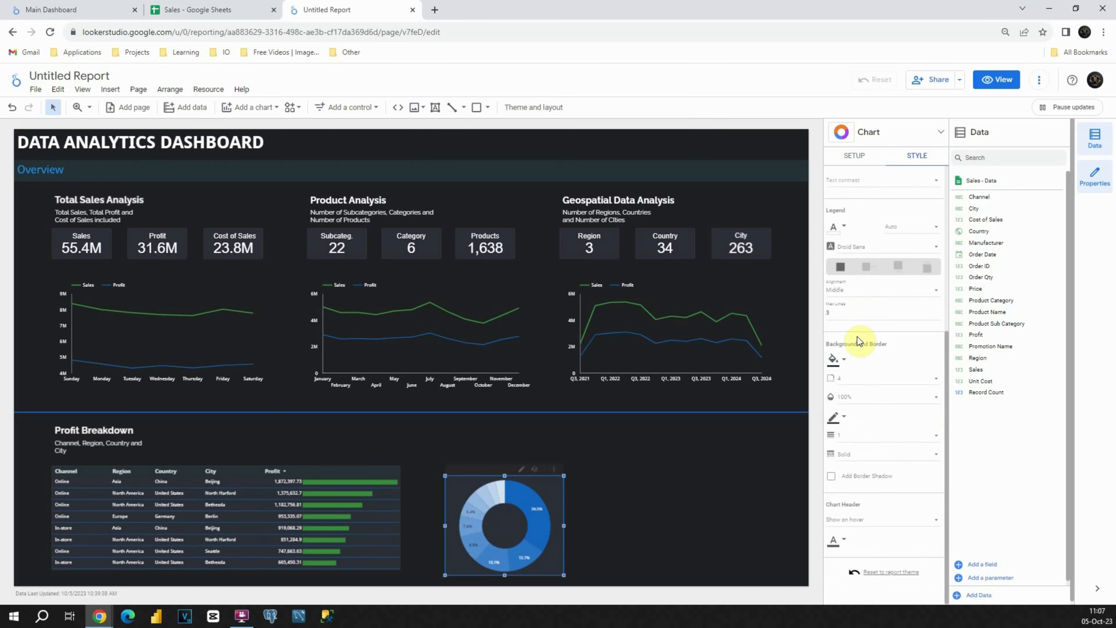
{"action": "left_click", "coordinate": [840, 361]}
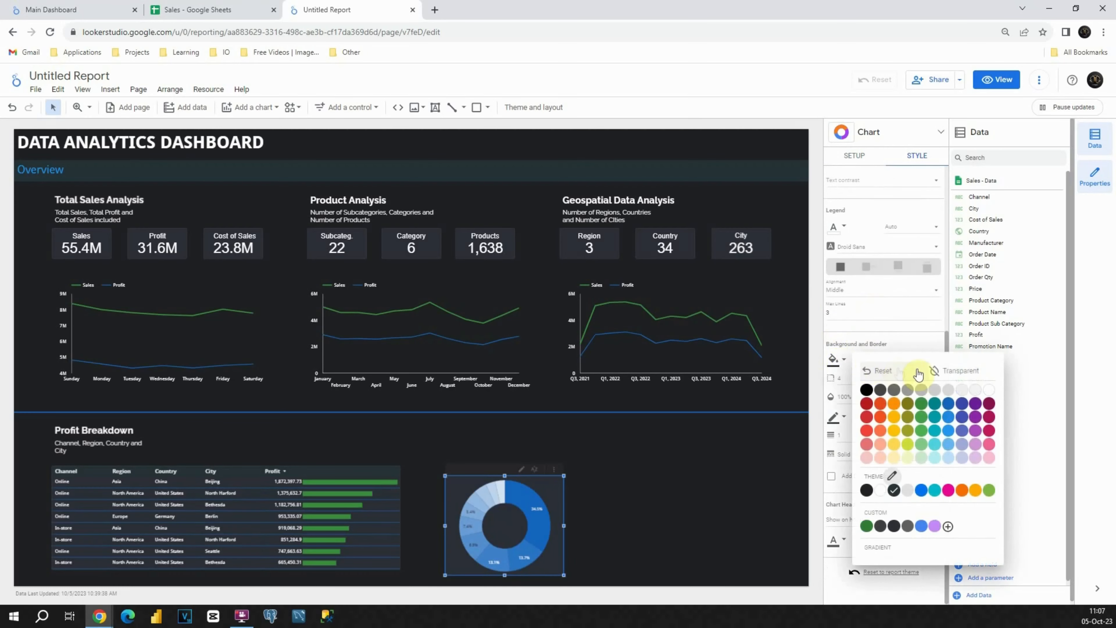
{"action": "left_click", "coordinate": [940, 372]}
{"action": "left_click", "coordinate": [845, 420]}
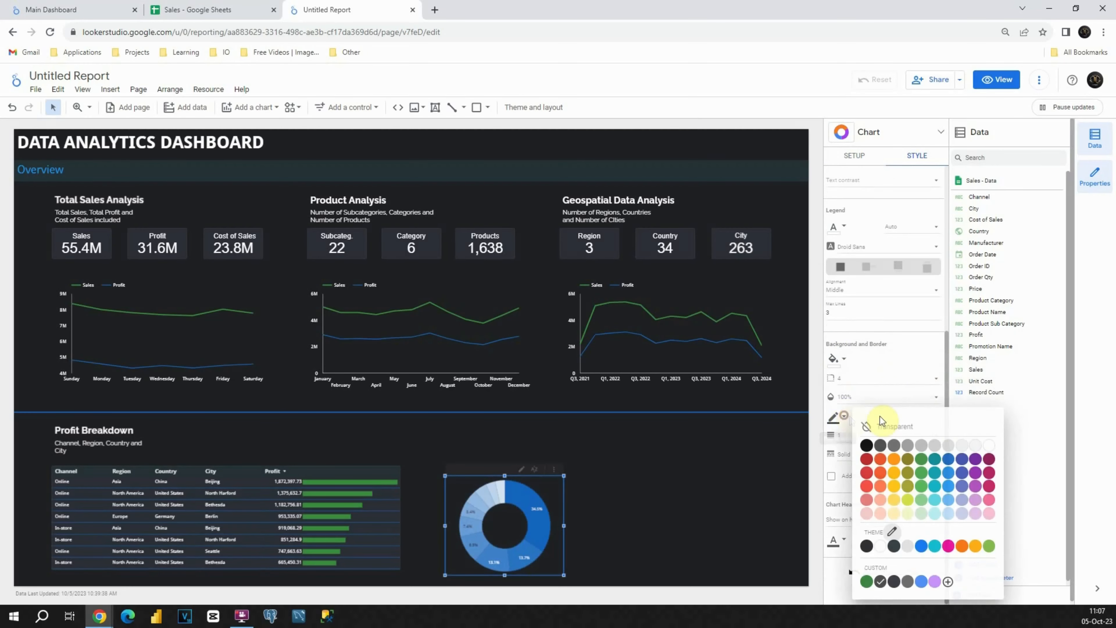
{"action": "left_click", "coordinate": [914, 433]}
{"action": "left_click", "coordinate": [623, 473]}
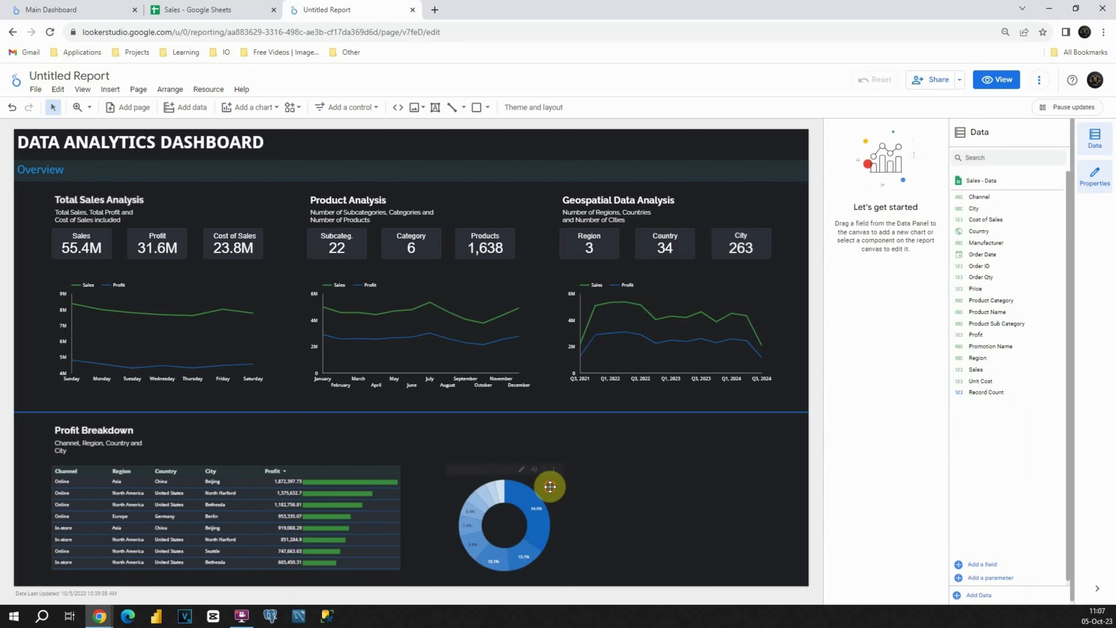
Duplicate the doughnut chart twice and space the copies evenly in a row beside the original.
{"action": "left_click", "coordinate": [560, 486]}
{"action": "key", "text": "ctrl+c"}
{"action": "key", "text": "ctrl+v"}
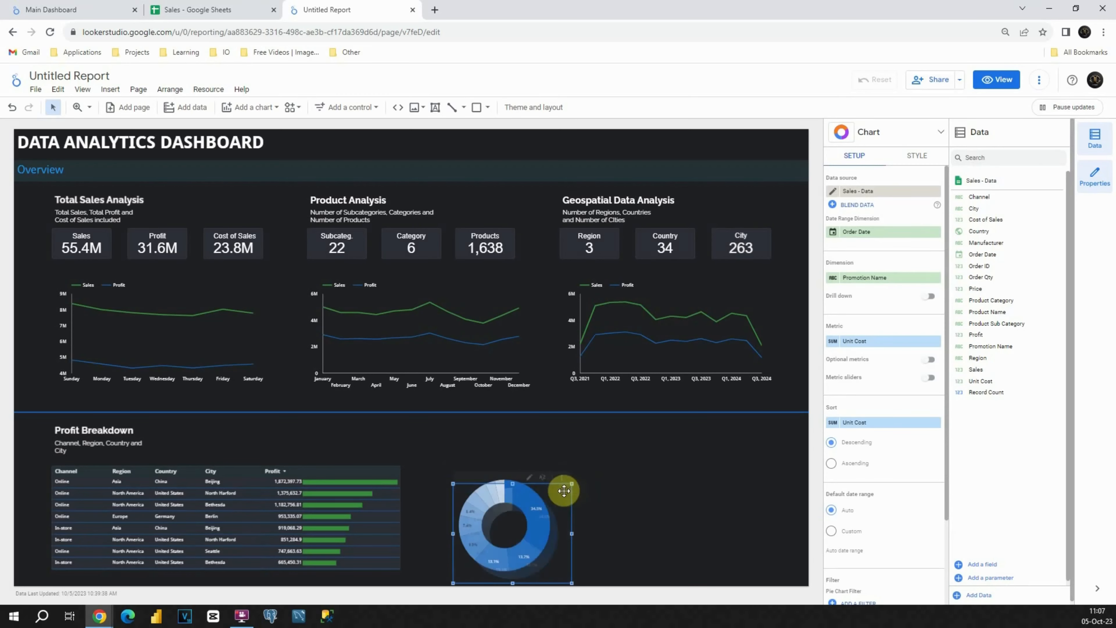
{"action": "left_click_drag", "start_coordinate": [552, 494], "coordinate": [678, 484]}
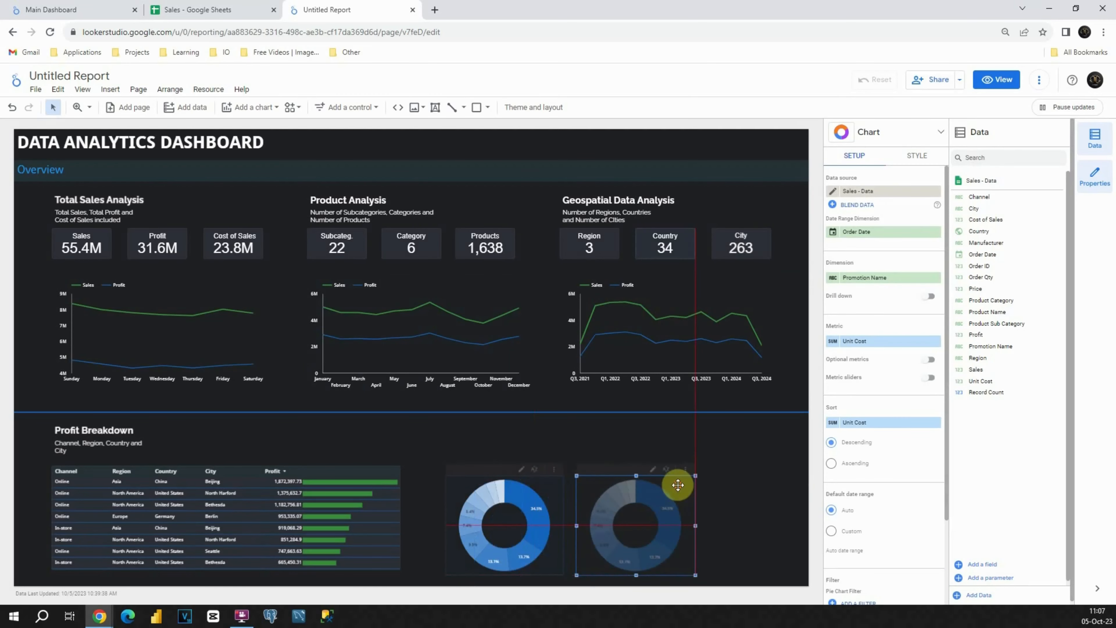
{"action": "key", "text": "ctrl+v"}
{"action": "left_click_drag", "start_coordinate": [566, 498], "coordinate": [794, 488]}
{"action": "left_click", "coordinate": [719, 423]}
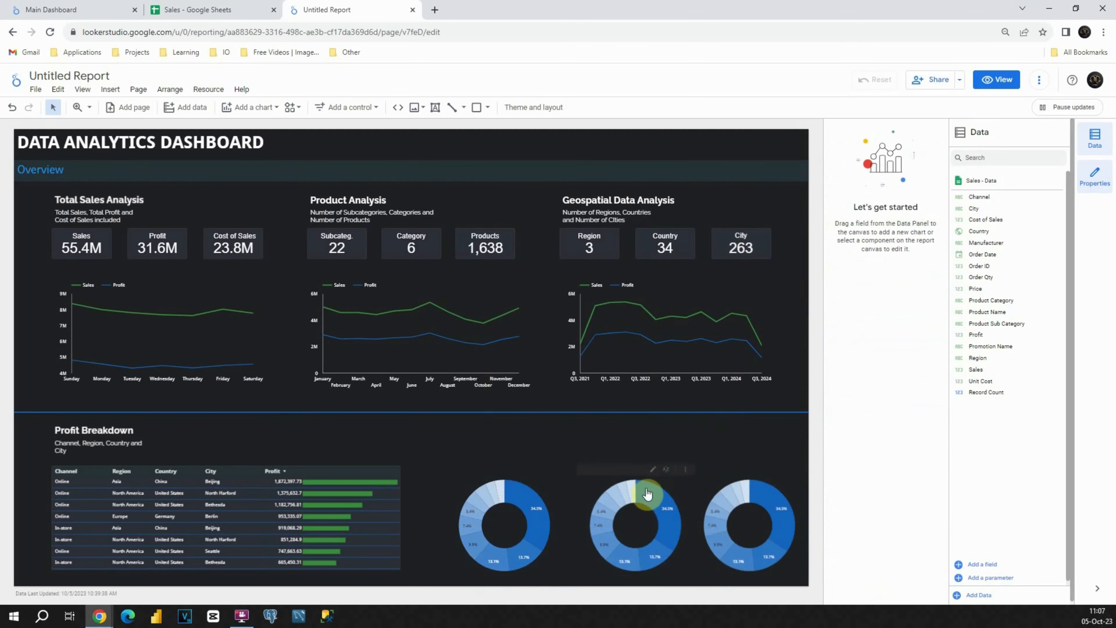
{"action": "left_click_drag", "start_coordinate": [671, 480], "coordinate": [667, 483]}
Move all three doughnut charts together closer to the table and align their lower edges with the table's.
{"action": "left_click_drag", "start_coordinate": [451, 441], "coordinate": [799, 569]}
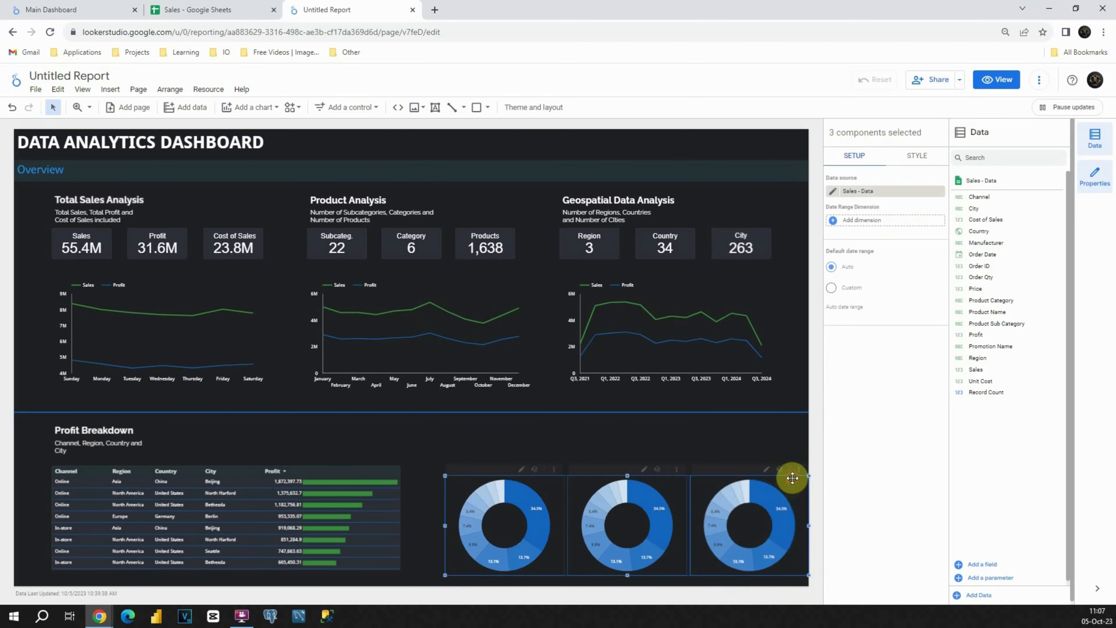
{"action": "left_click_drag", "start_coordinate": [791, 479], "coordinate": [770, 474]}
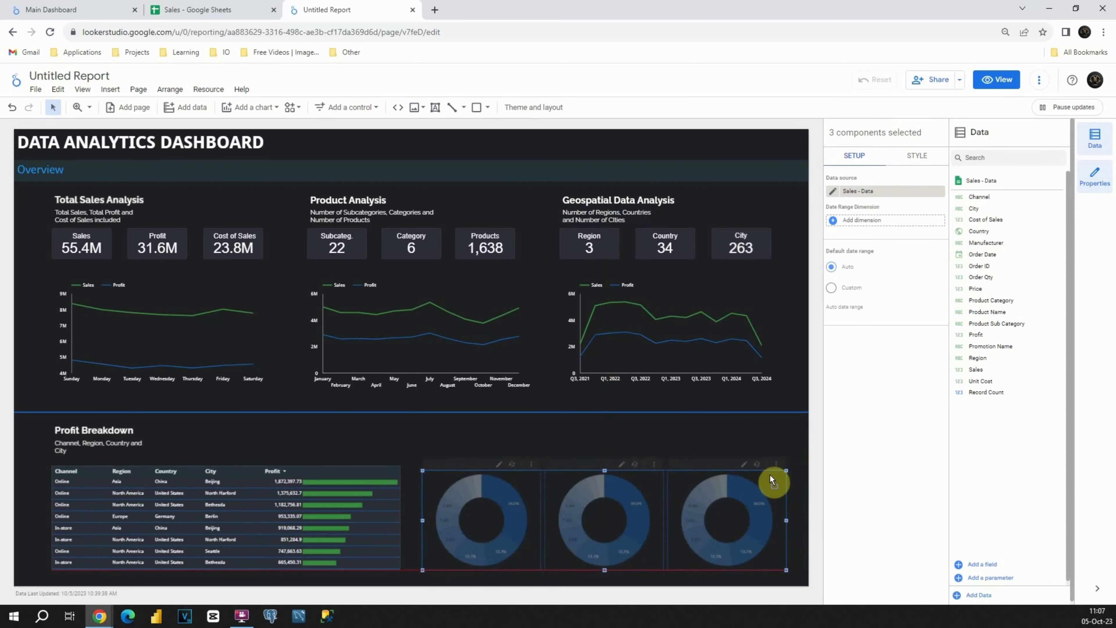
{"action": "left_click_drag", "start_coordinate": [769, 475], "coordinate": [769, 474]}
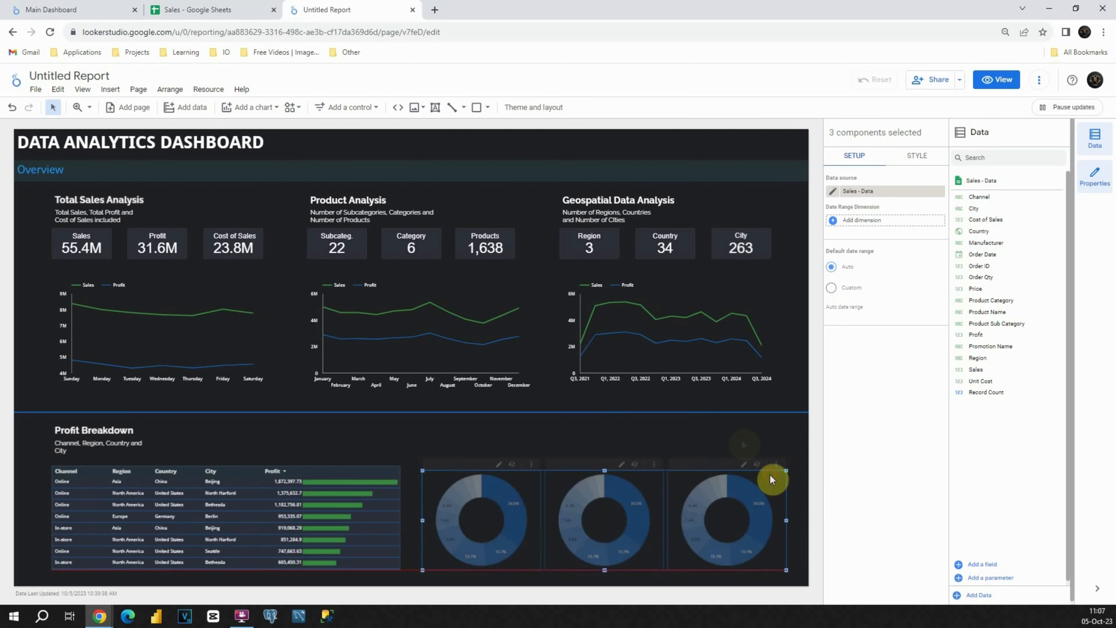
{"action": "left_click", "coordinate": [730, 439]}
Recolour the middle doughnut chart with a single green and set its dimension to Channel.
{"action": "left_click", "coordinate": [650, 486]}
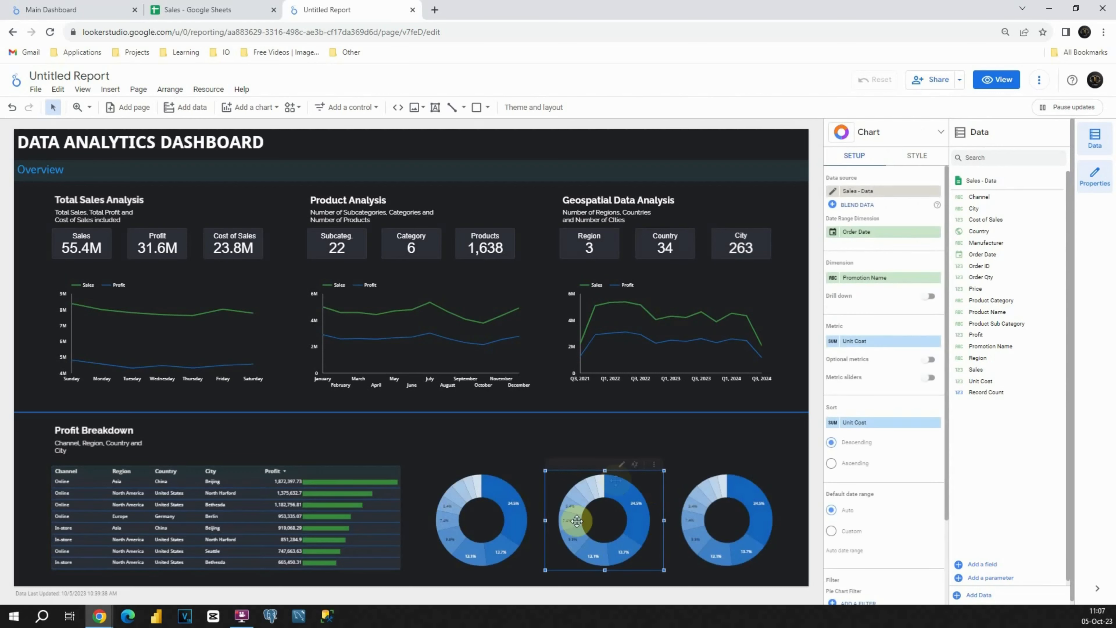
{"action": "left_click", "coordinate": [918, 156]}
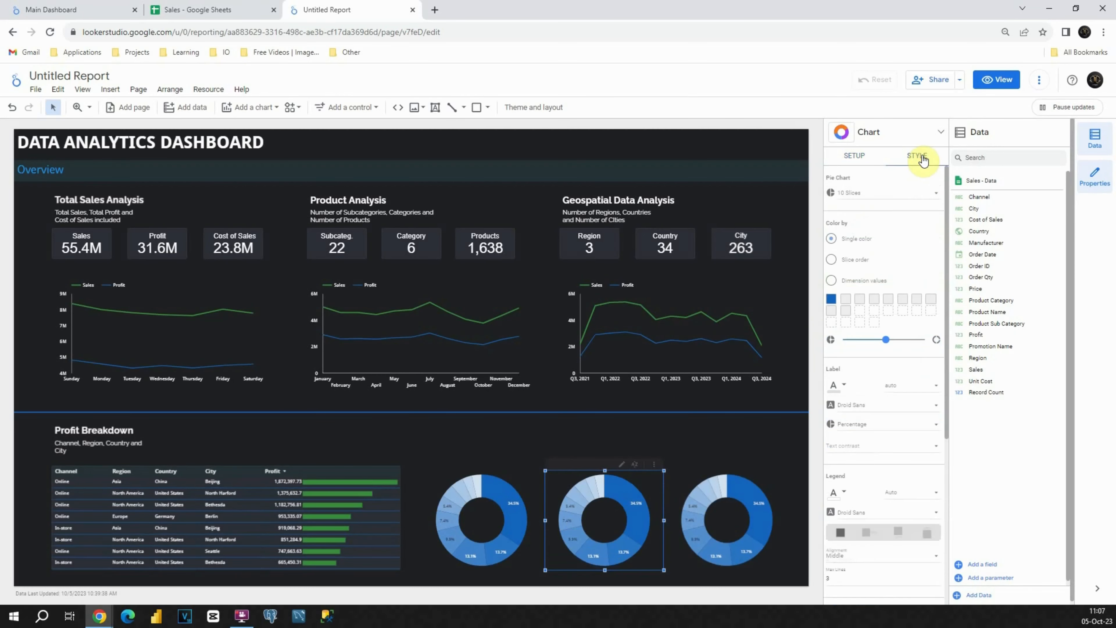
{"action": "left_click", "coordinate": [833, 300]}
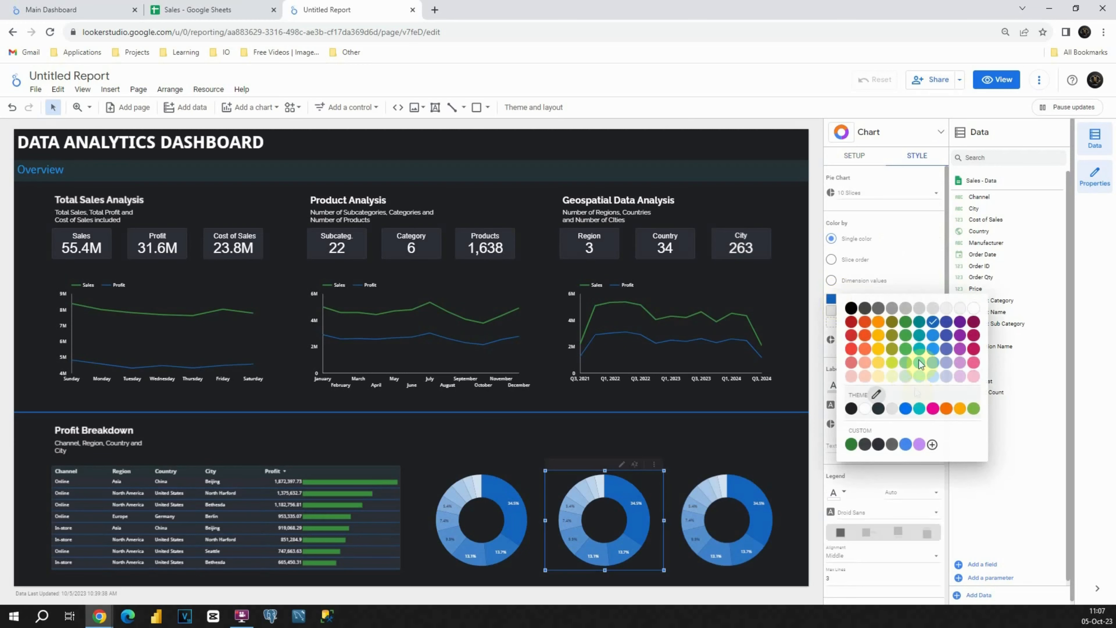
{"action": "left_click", "coordinate": [906, 324]}
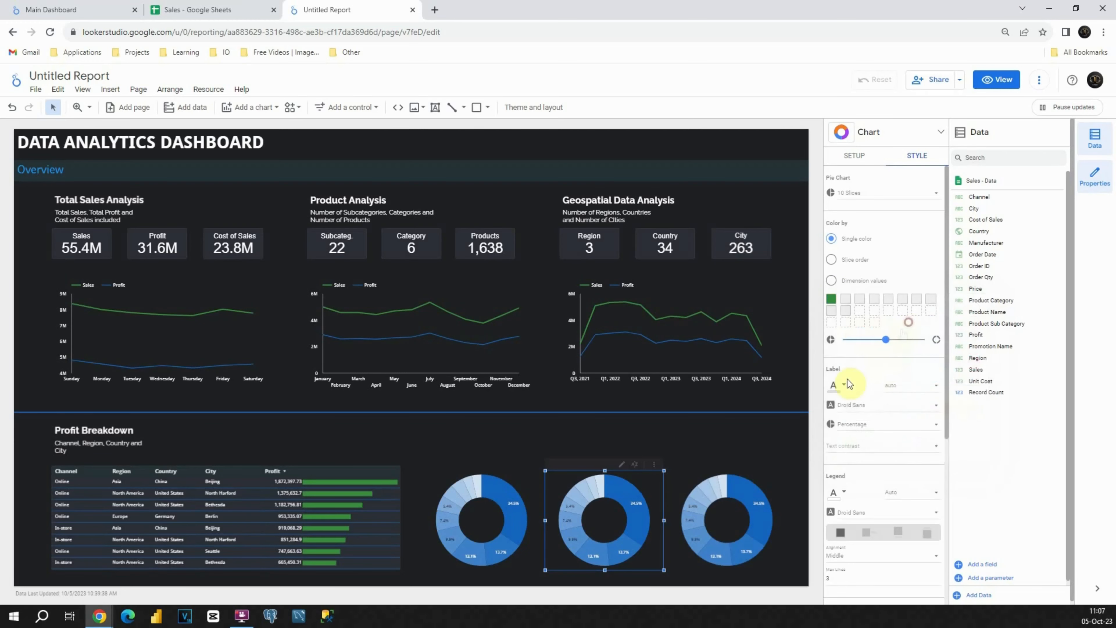
{"action": "left_click", "coordinate": [684, 458]}
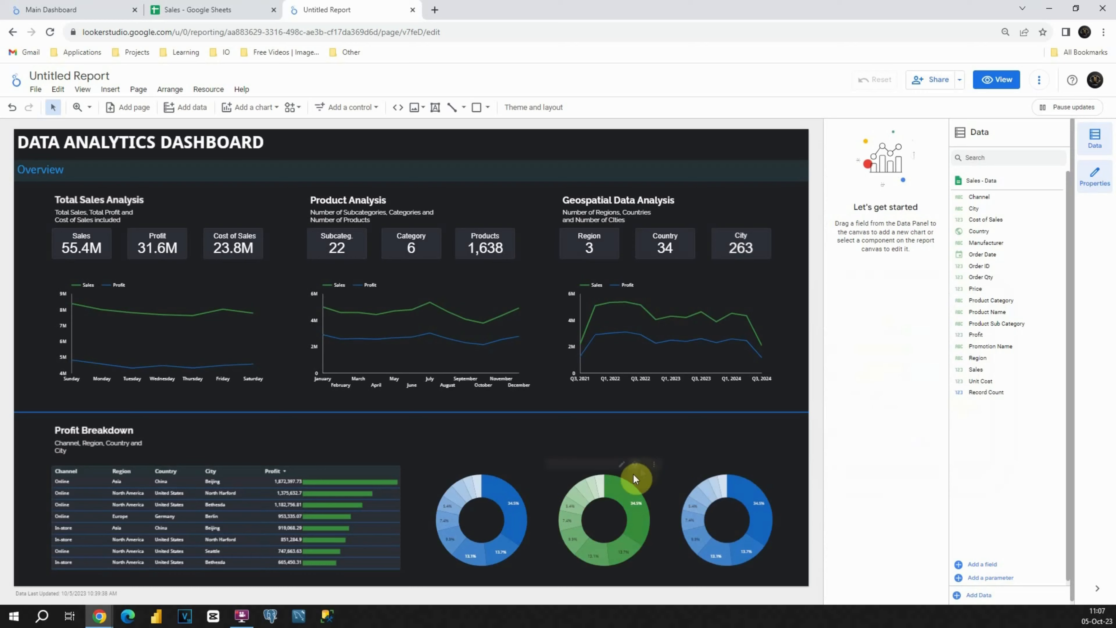
{"action": "left_click", "coordinate": [633, 477]}
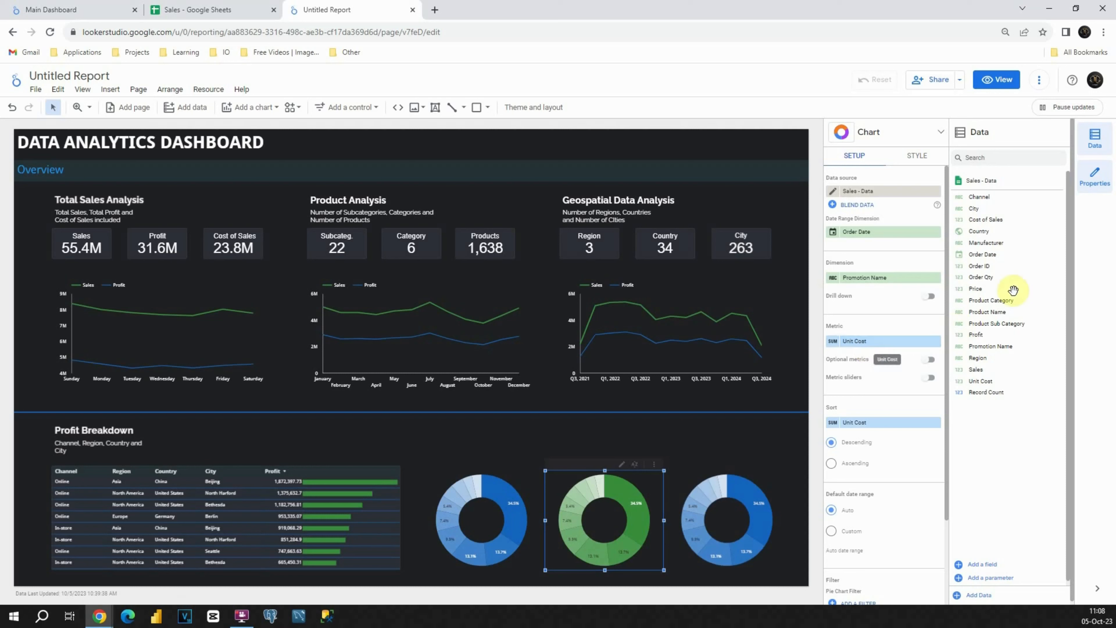
{"action": "left_click_drag", "start_coordinate": [991, 198], "coordinate": [872, 285]}
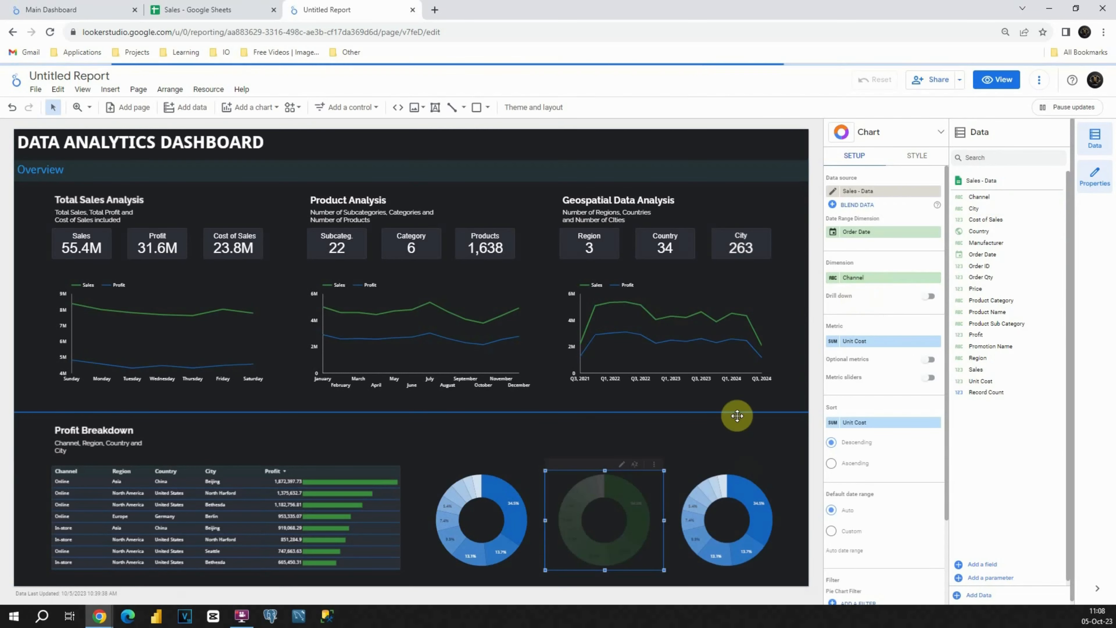
Set the dimension of the third doughnut chart to Manufacturer.
{"action": "left_click", "coordinate": [760, 475]}
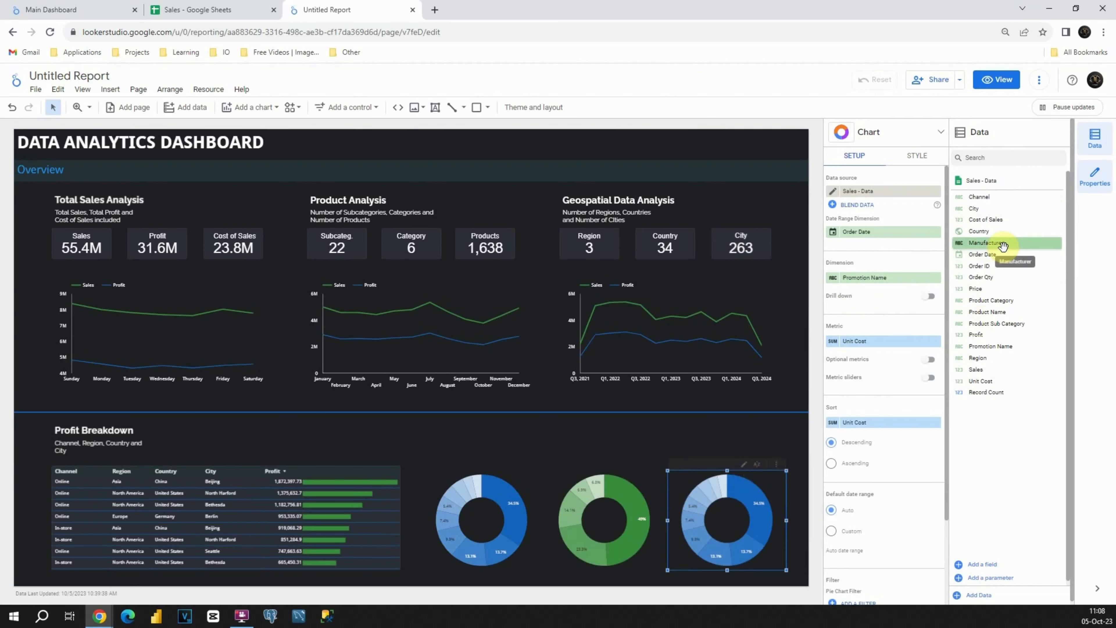
{"action": "left_click_drag", "start_coordinate": [1003, 247], "coordinate": [878, 282]}
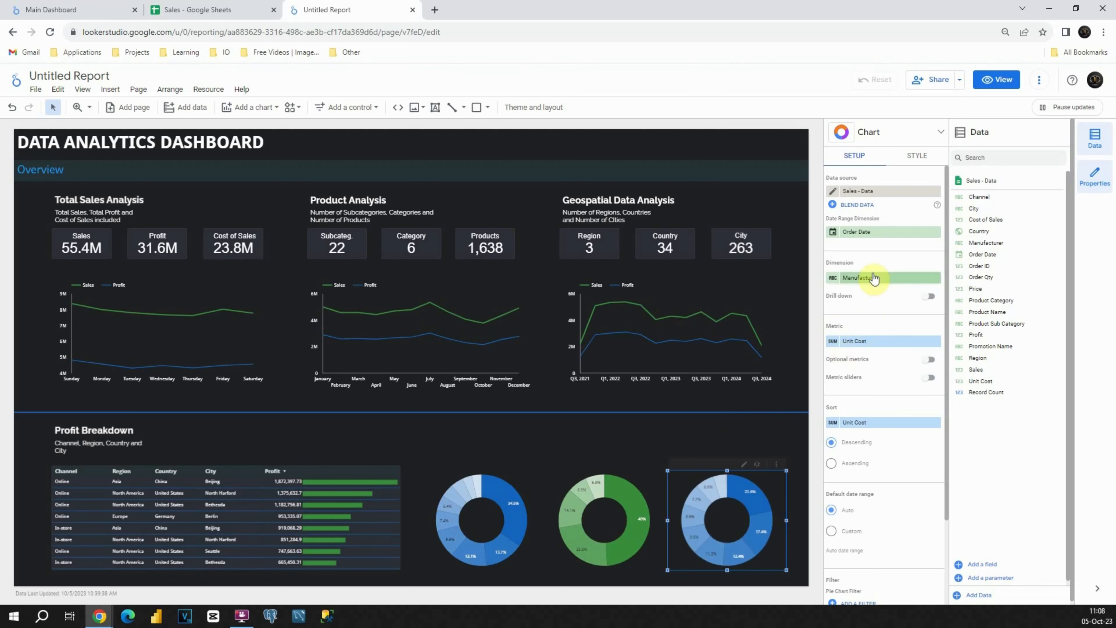
{"action": "left_click", "coordinate": [680, 440]}
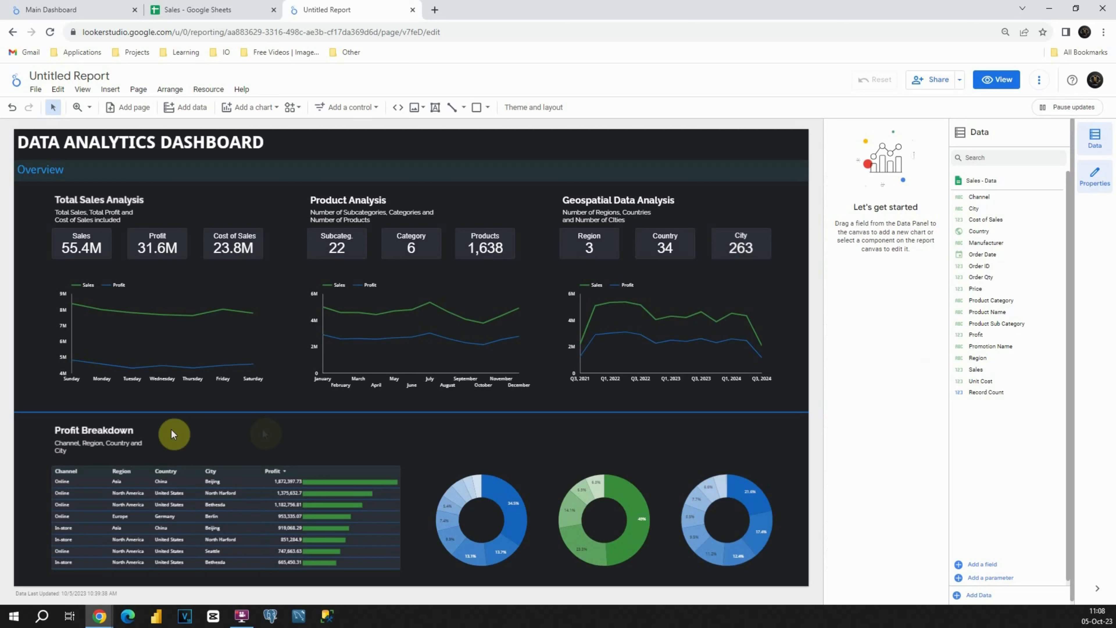
Copy the Profit Breakdown heading and its subtitle above the doughnut charts and retitle the copied heading "Unit Cost Analysis".
{"action": "left_click_drag", "start_coordinate": [37, 424], "coordinate": [510, 422]}
{"action": "key", "text": "ctrl+c"}
{"action": "key", "text": "ctrl+v"}
{"action": "double_click", "coordinate": [464, 428]}
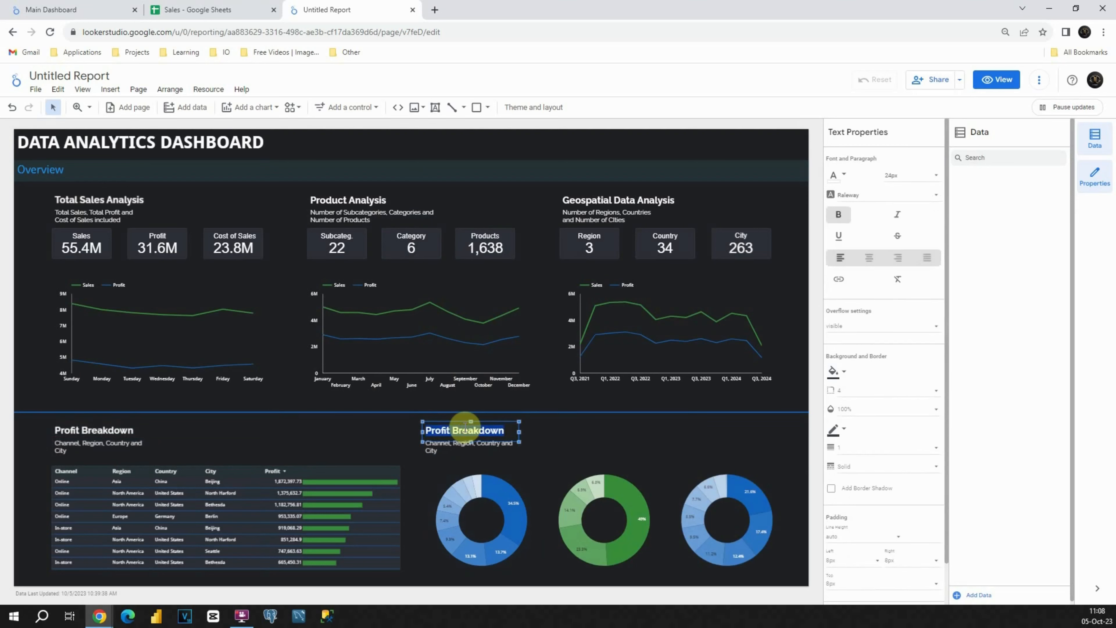
{"action": "type", "text": "Unit Cost Analysis"}
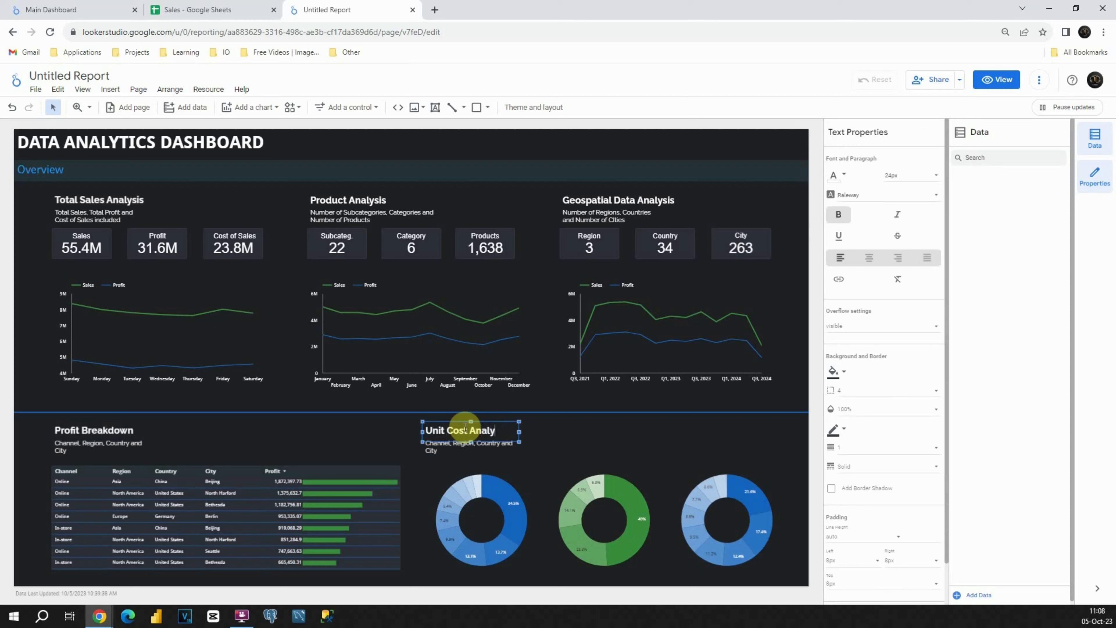
Replace the subtitle under Unit Cost Analysis with "Promotion Type, Channel and Manufacturer".
{"action": "double_click", "coordinate": [438, 447]}
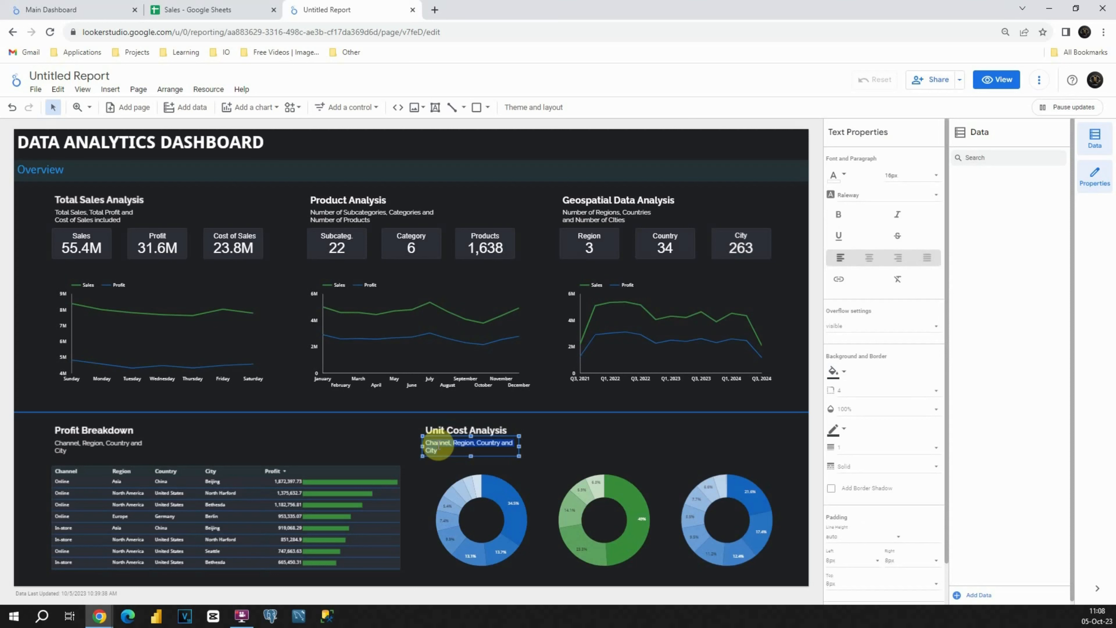
{"action": "type", "text": "P"}
{"action": "left_click", "coordinate": [571, 442]}
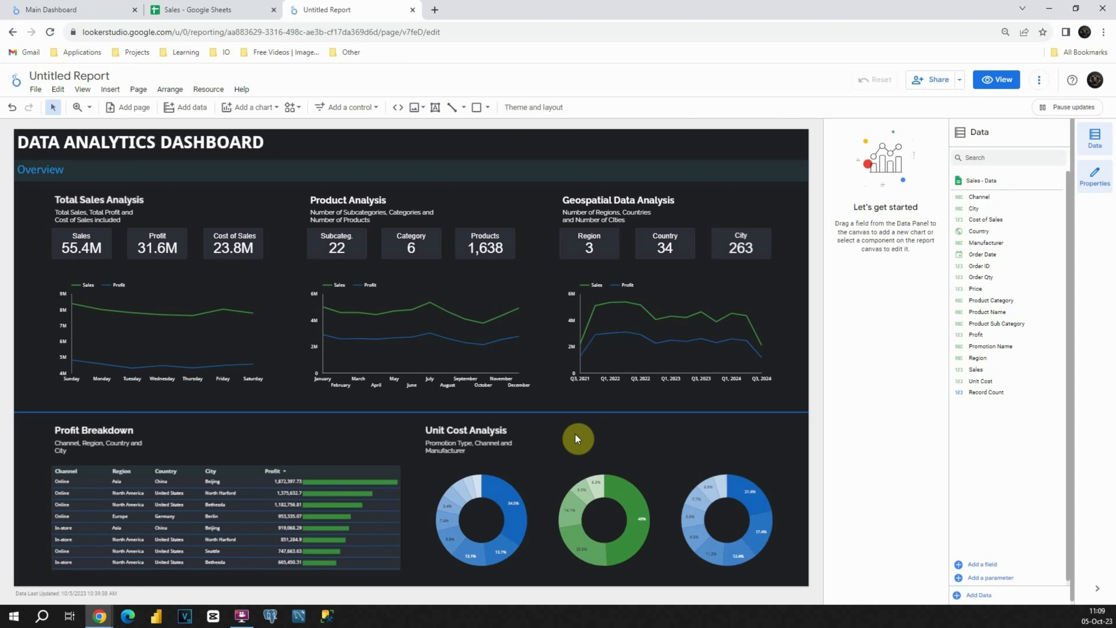
Add a drop-down list control at the far end of the title bar, its edge aligned with the time series chart below.
{"action": "left_click", "coordinate": [362, 101]}
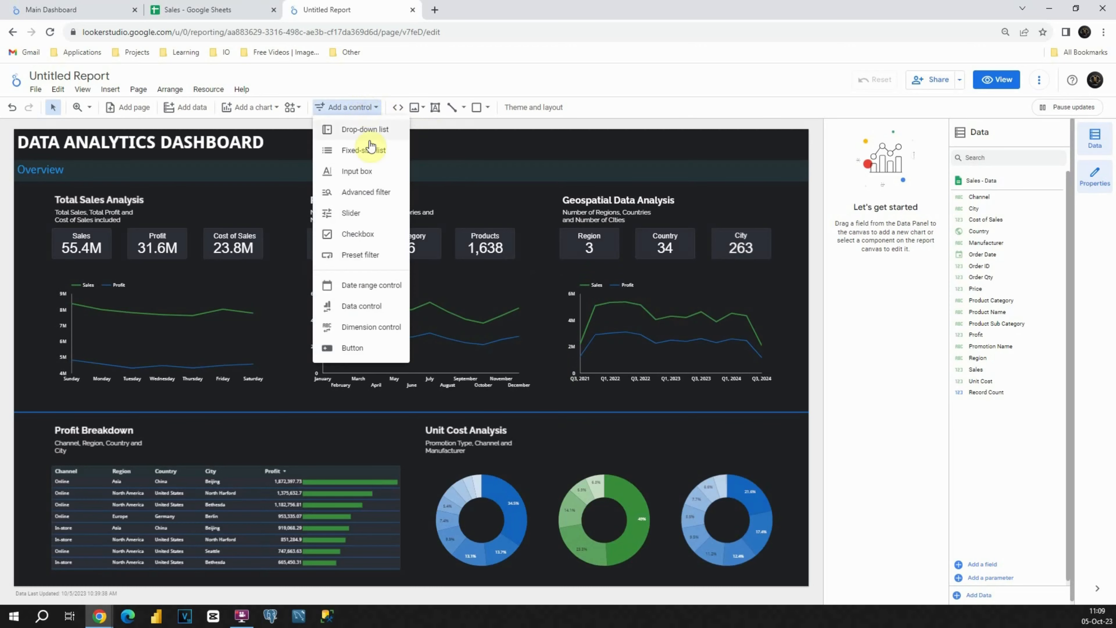
{"action": "left_click", "coordinate": [361, 130]}
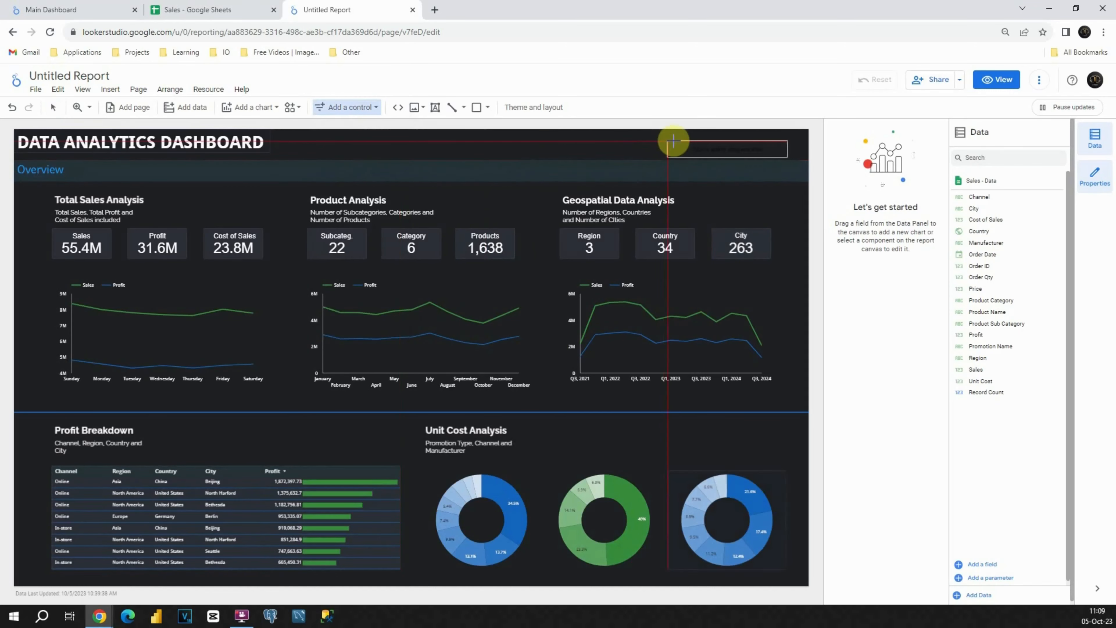
{"action": "left_click", "coordinate": [655, 139]}
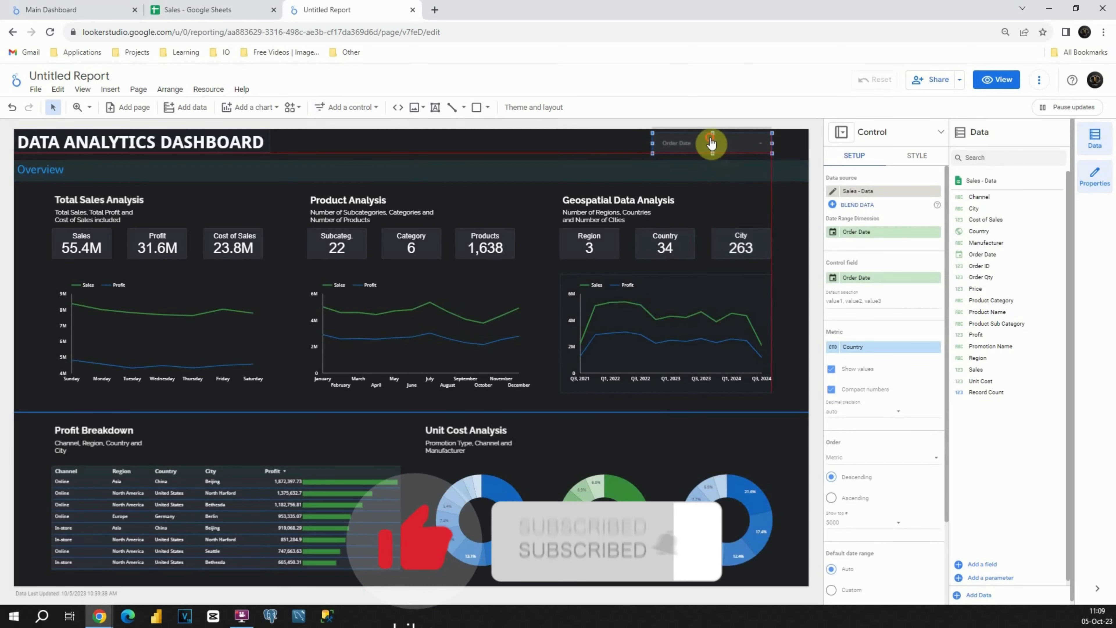
{"action": "left_click", "coordinate": [786, 203]}
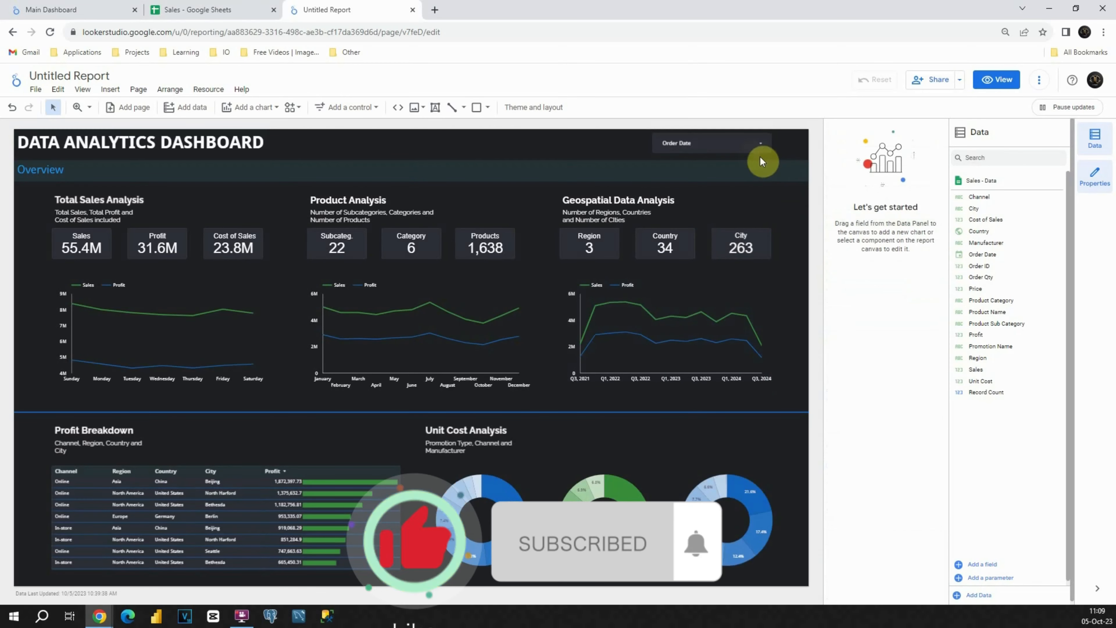
Change the drop-down list's control field to Manufacturer.
{"action": "left_click", "coordinate": [687, 149]}
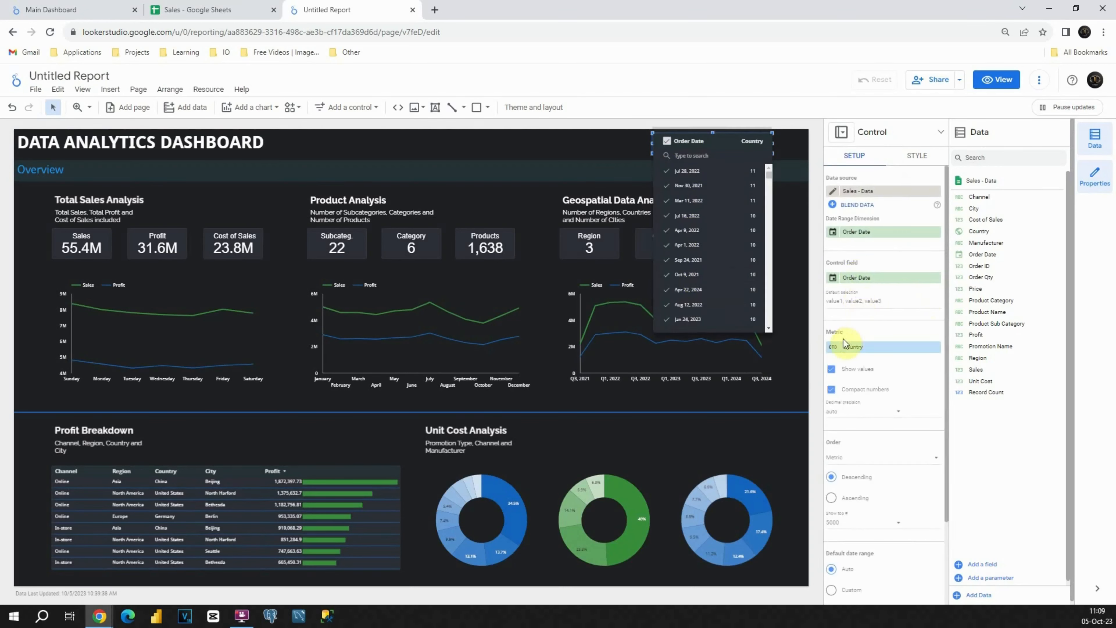
{"action": "left_click", "coordinate": [763, 143]}
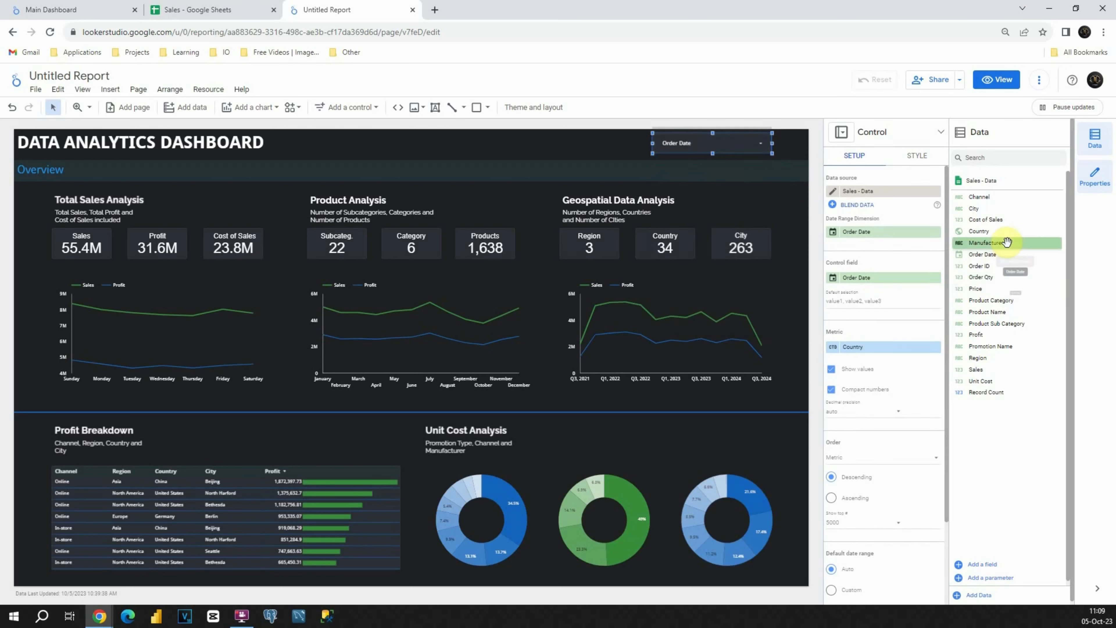
{"action": "left_click_drag", "start_coordinate": [1003, 243], "coordinate": [885, 281]}
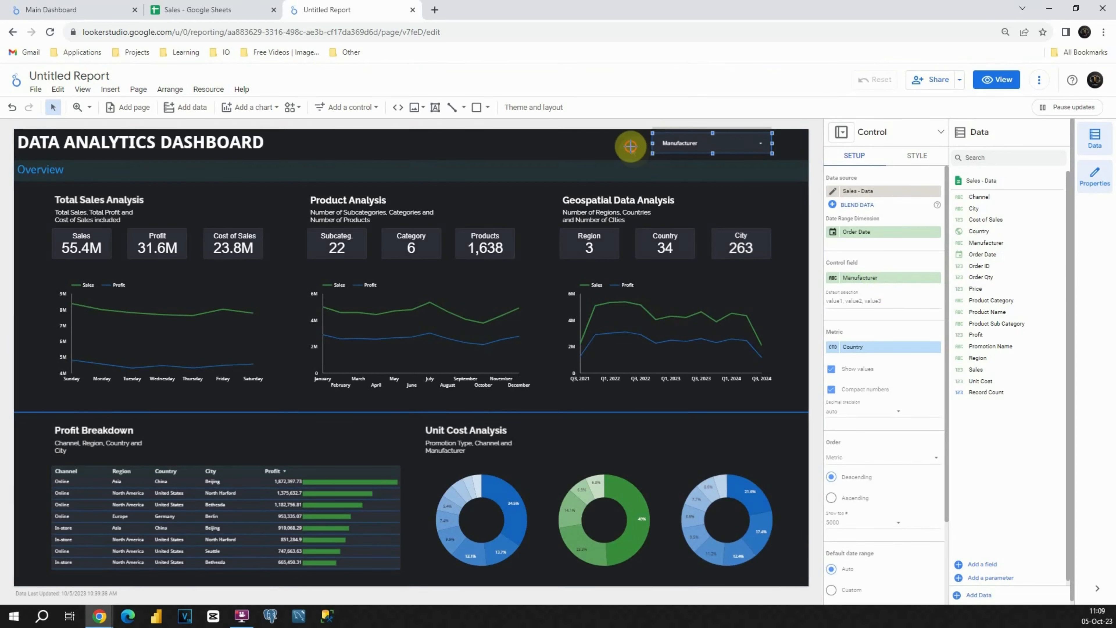
{"action": "left_click_drag", "start_coordinate": [631, 145], "coordinate": [664, 141]}
Filter the dashboard to only Southridge Video with the Manufacturer drop-down list.
{"action": "left_click", "coordinate": [755, 142]}
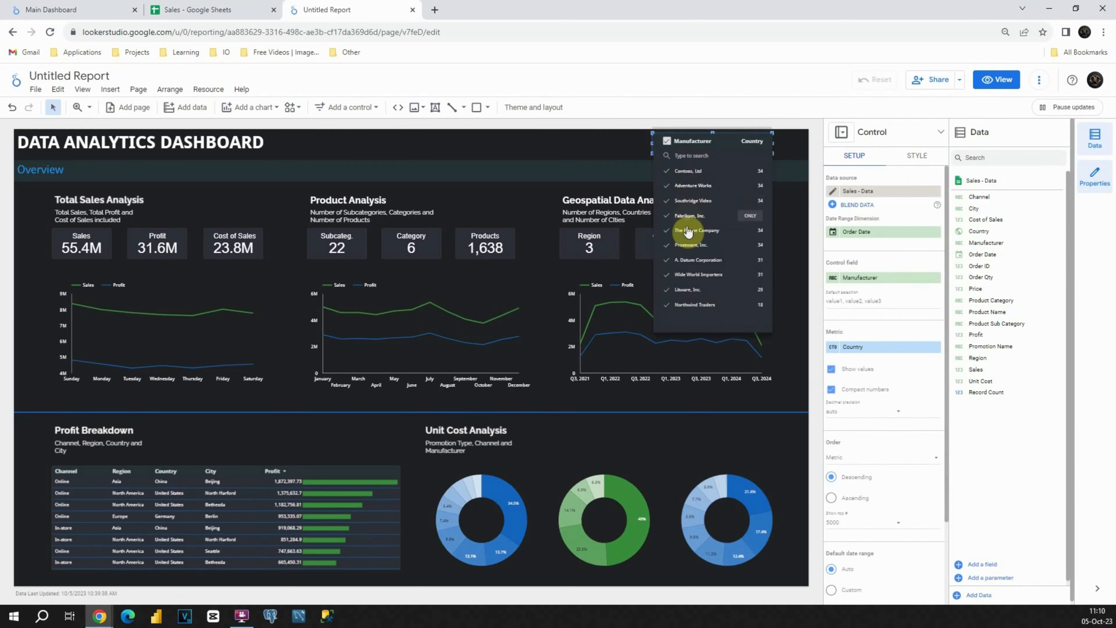
{"action": "left_click", "coordinate": [709, 202]}
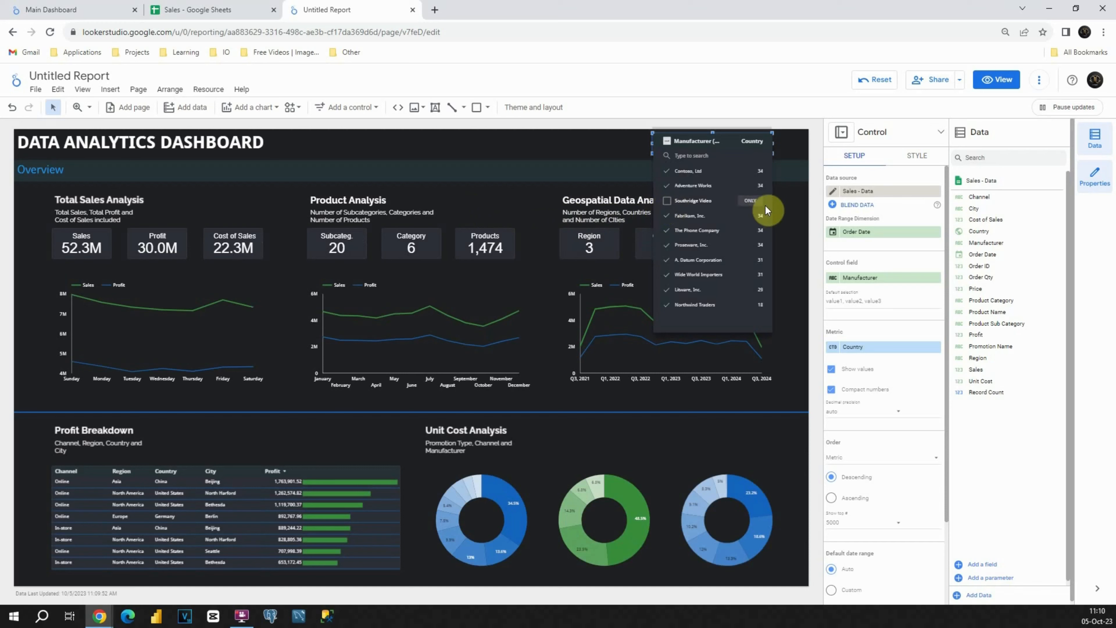
{"action": "left_click", "coordinate": [751, 203]}
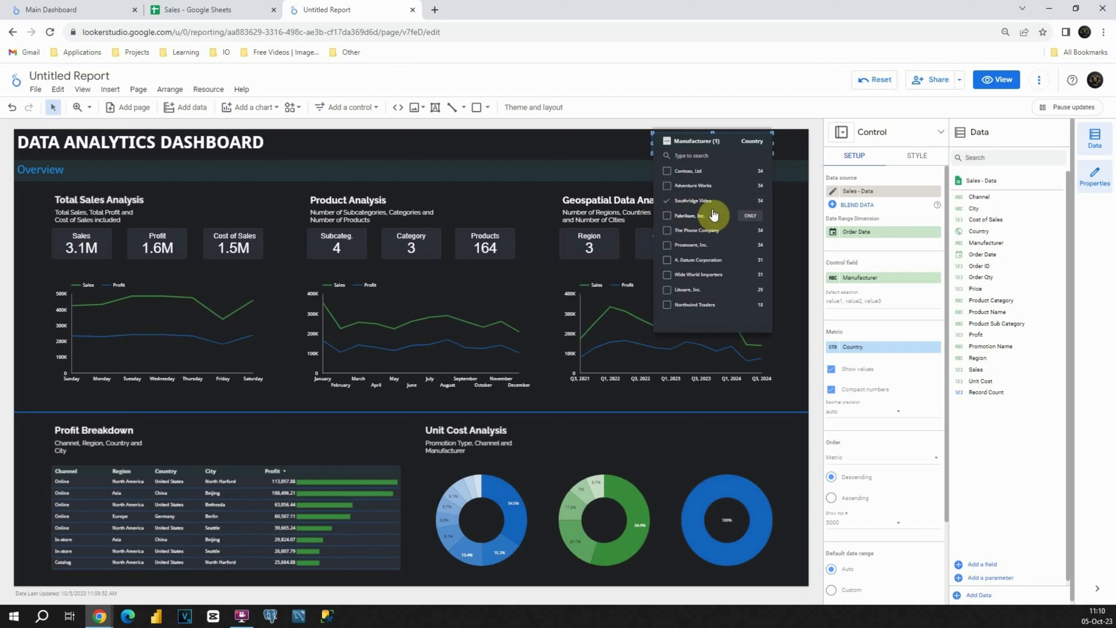
{"action": "left_click", "coordinate": [471, 148]}
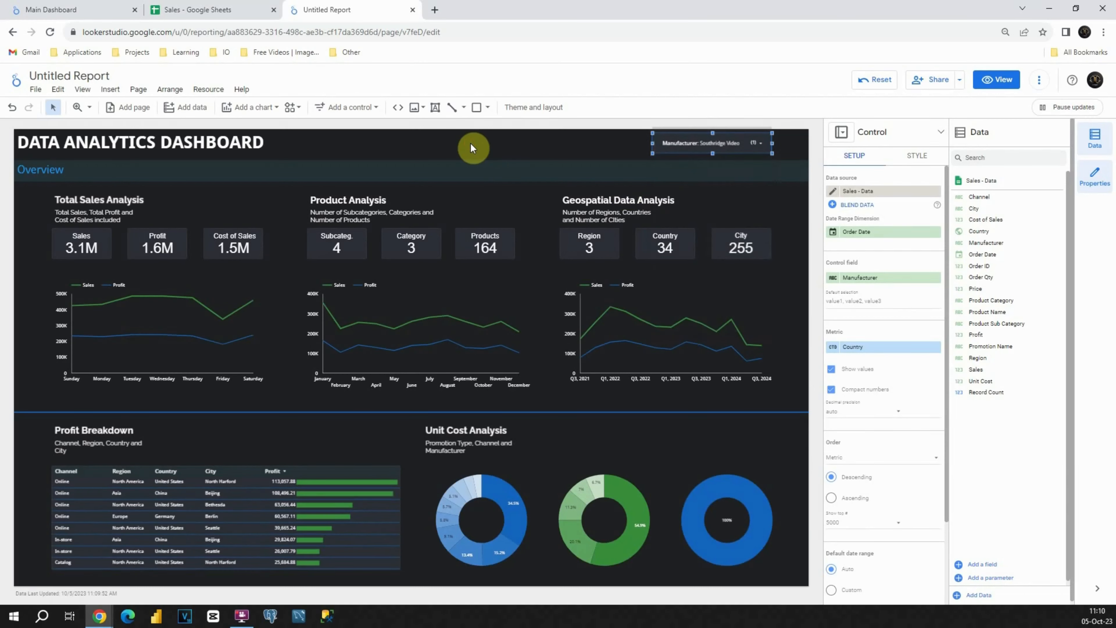
Copy the Geospatial Data Analysis subtitle beside the Manufacturer drop-down list, right-align its text and widen the text box.
{"action": "left_click", "coordinate": [573, 213]}
{"action": "key", "text": "ctrl+c"}
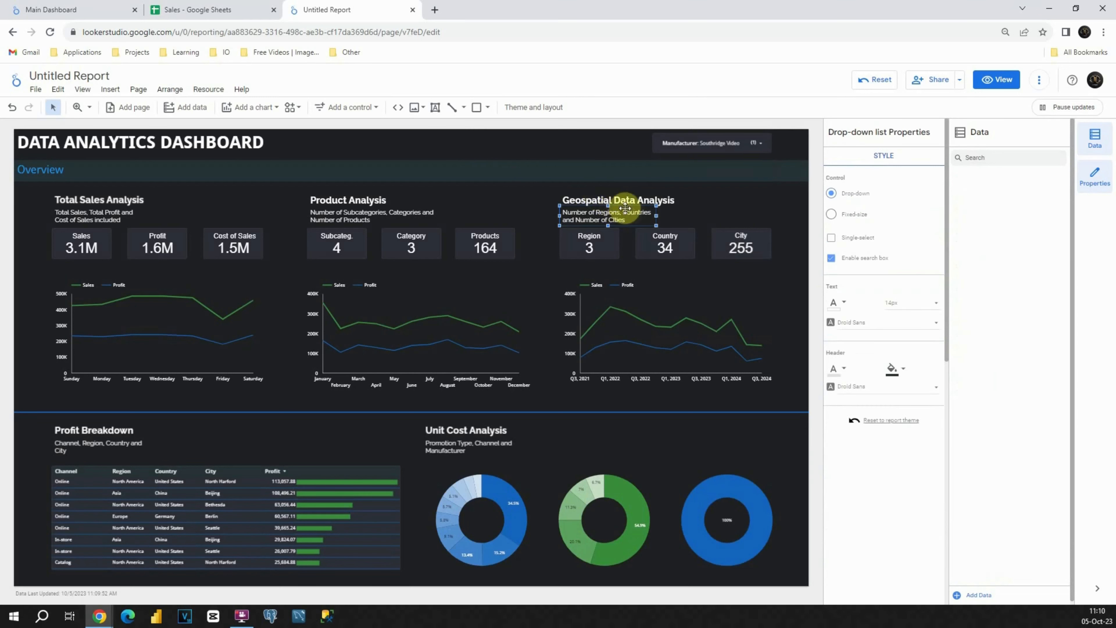
{"action": "key", "text": "ctrl+v"}
{"action": "left_click_drag", "start_coordinate": [651, 215], "coordinate": [641, 142]}
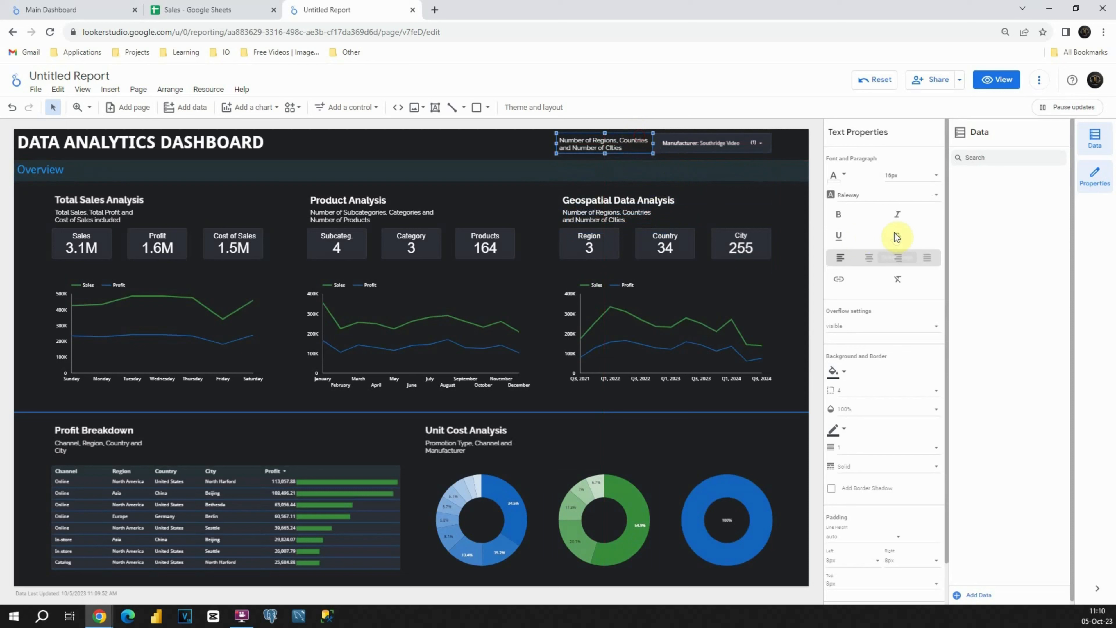
{"action": "left_click", "coordinate": [897, 257]}
{"action": "left_click_drag", "start_coordinate": [556, 143], "coordinate": [641, 152]}
Replace the copied text with "Filter your data for Each Manufacturer by Clicking on Drop-Down List".
{"action": "double_click", "coordinate": [567, 141]}
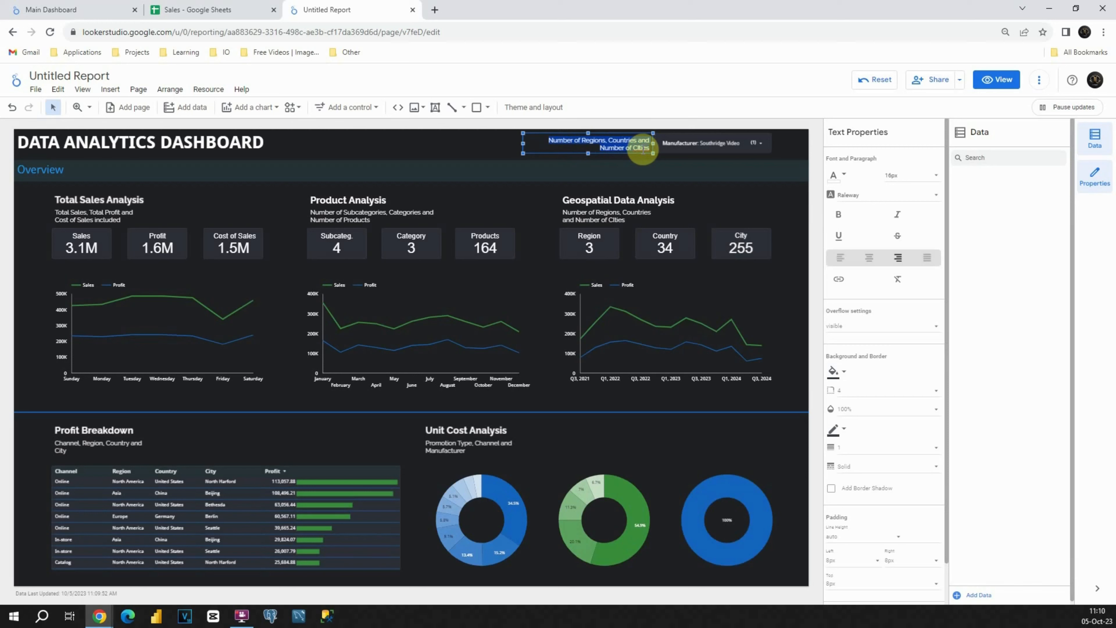
{"action": "type", "text": "Filter your data for Each Man"}
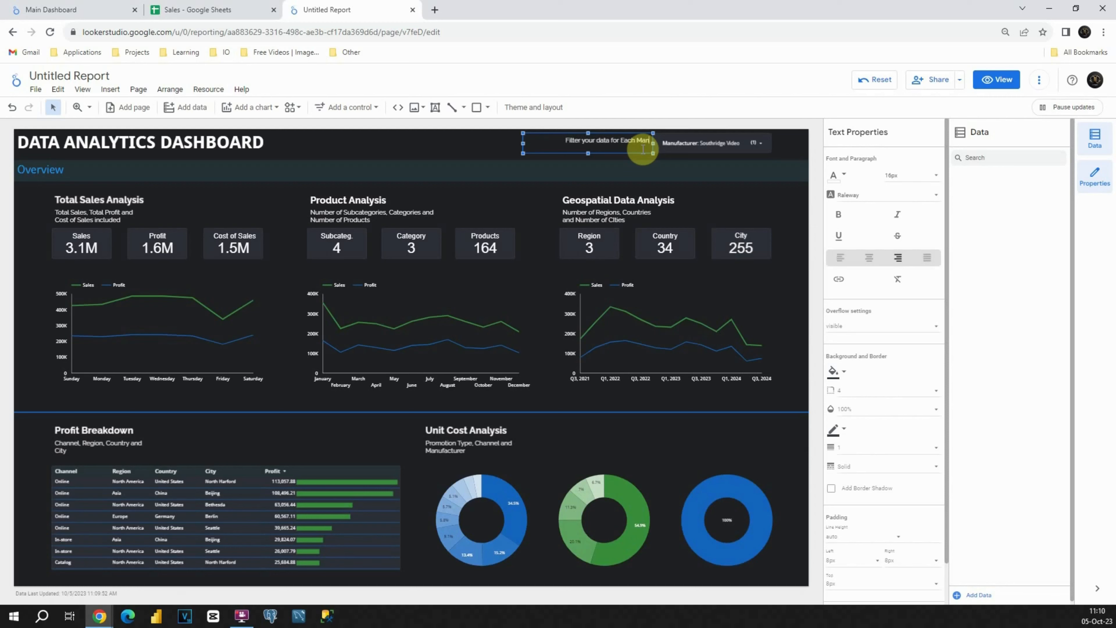
{"action": "type", "text": "ufacturer by Clicking on Dro"}
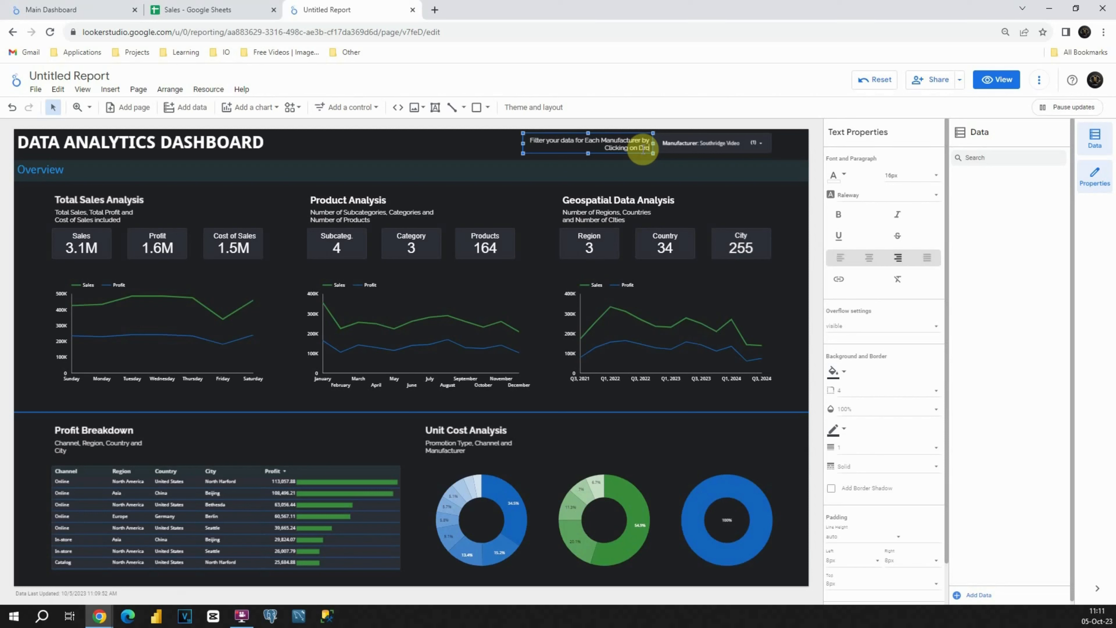
{"action": "type", "text": "p-Down List"}
{"action": "left_click", "coordinate": [462, 148]}
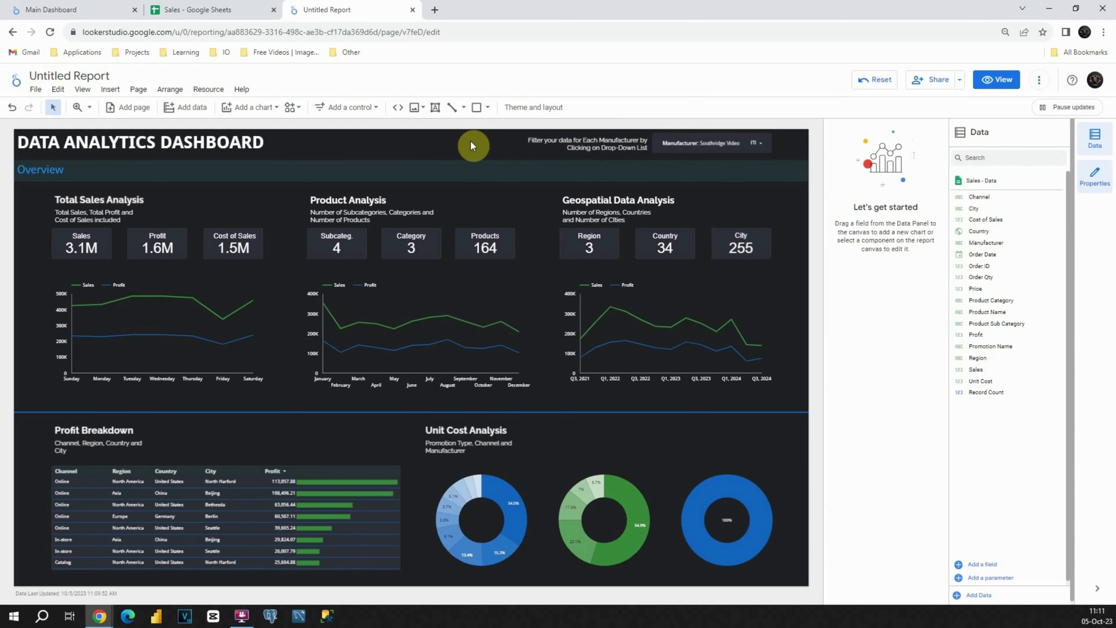
Remove the Country metric from the Manufacturer drop-down list and check its list of options.
{"action": "left_click", "coordinate": [729, 147]}
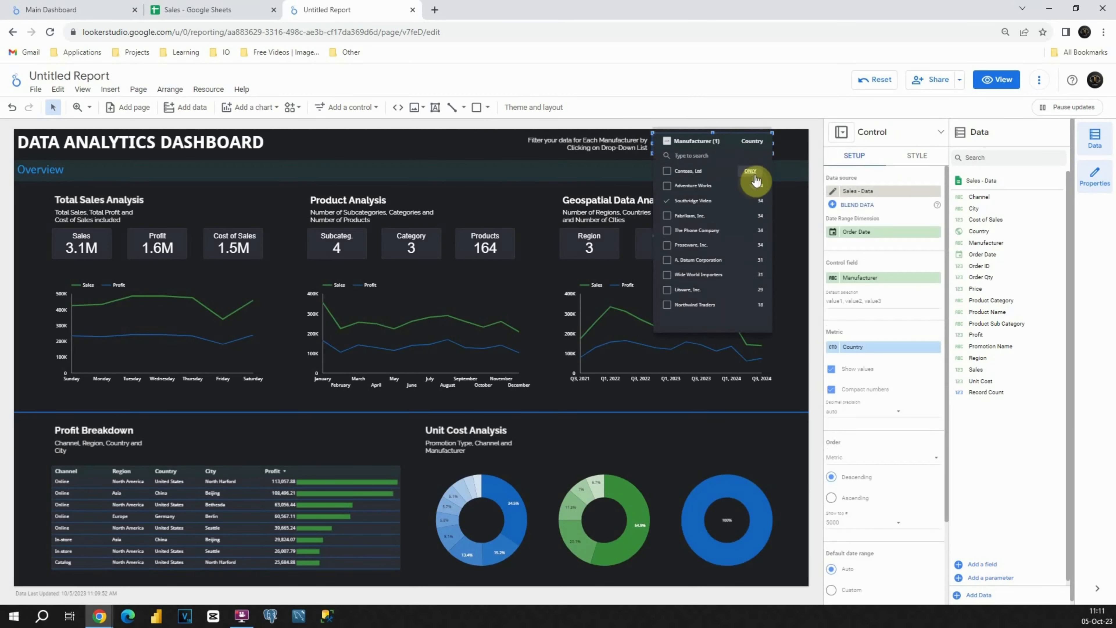
{"action": "left_click", "coordinate": [919, 326]}
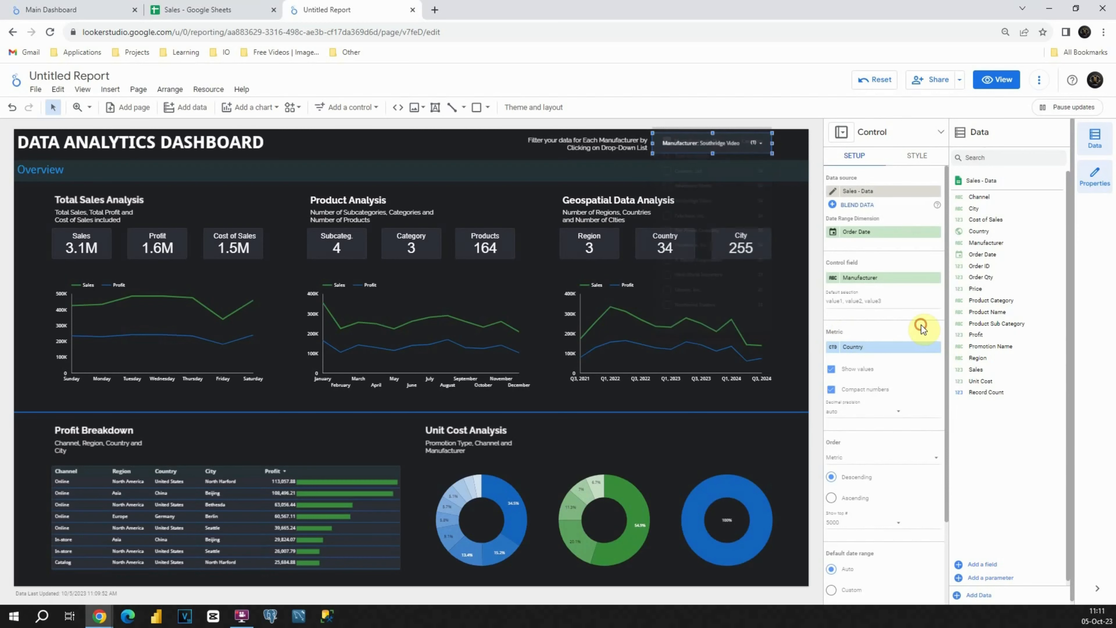
{"action": "left_click", "coordinate": [935, 348]}
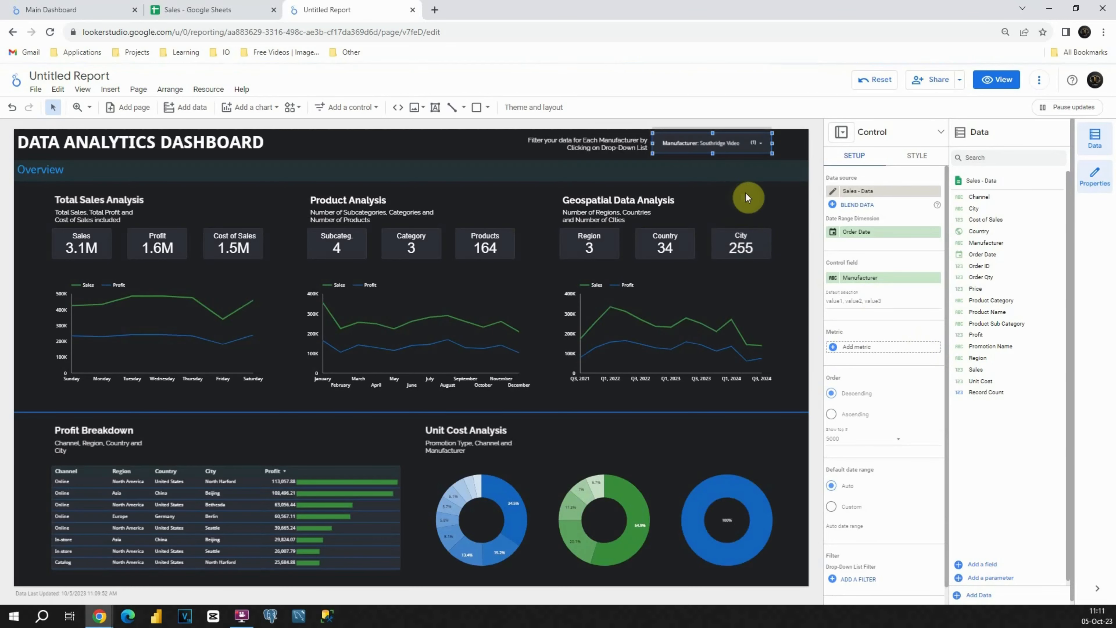
{"action": "left_click", "coordinate": [757, 143]}
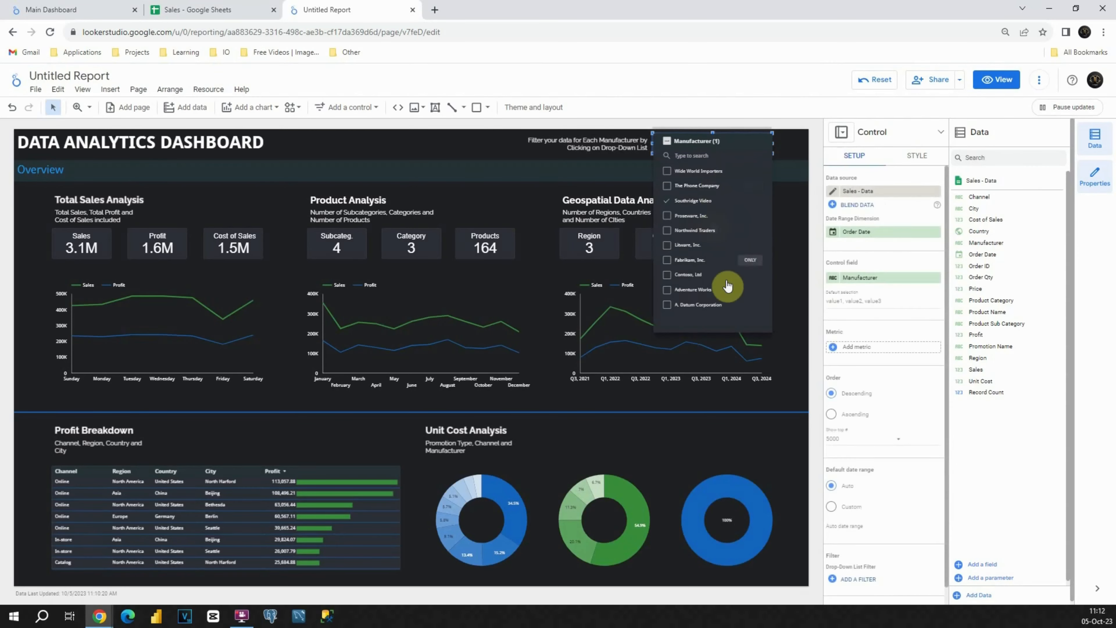
{"action": "left_click", "coordinate": [790, 194]}
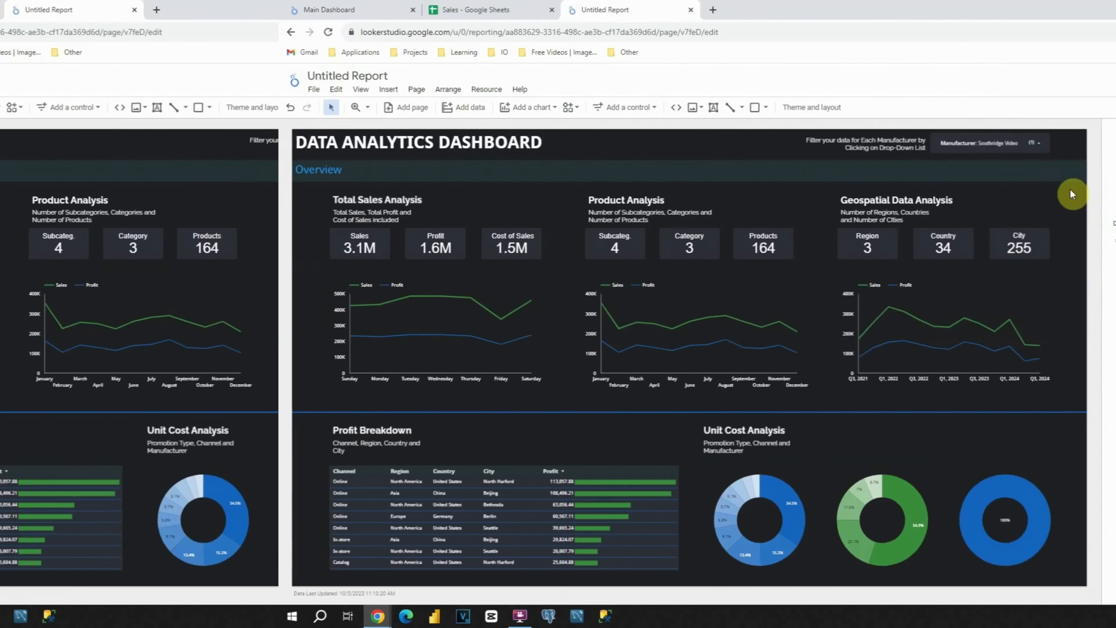